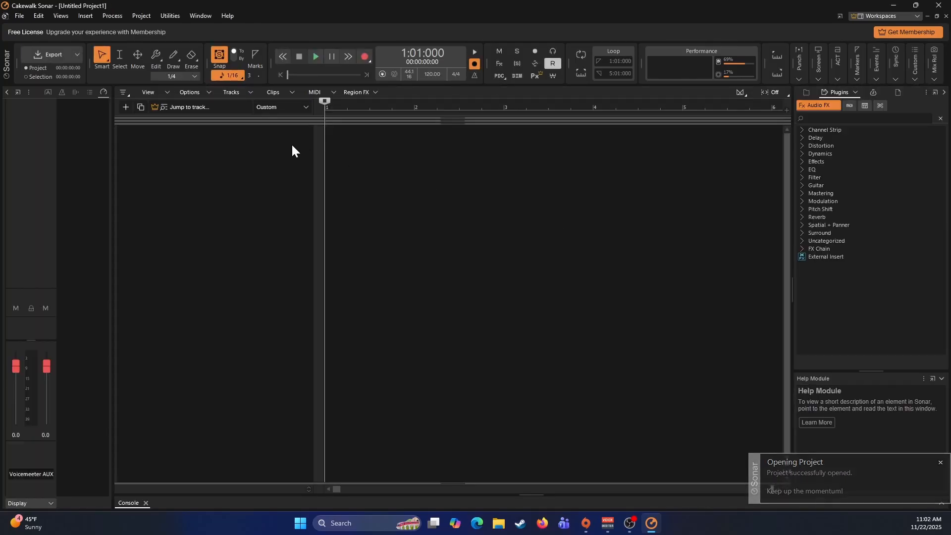
# - Start adding an instrument track and choose the SI-Drum Kit from the Drums category as its instrument
pyautogui.rightClick(256, 141)
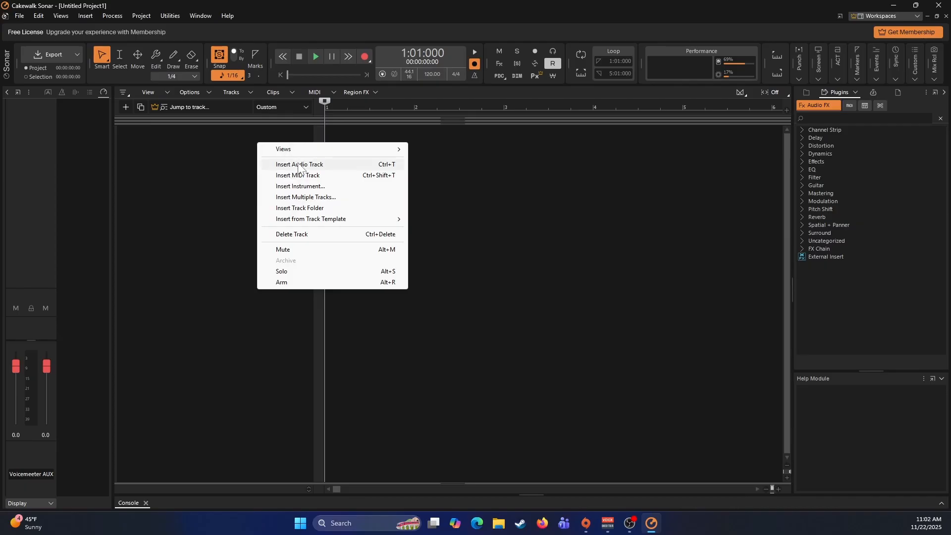
pyautogui.click(301, 187)
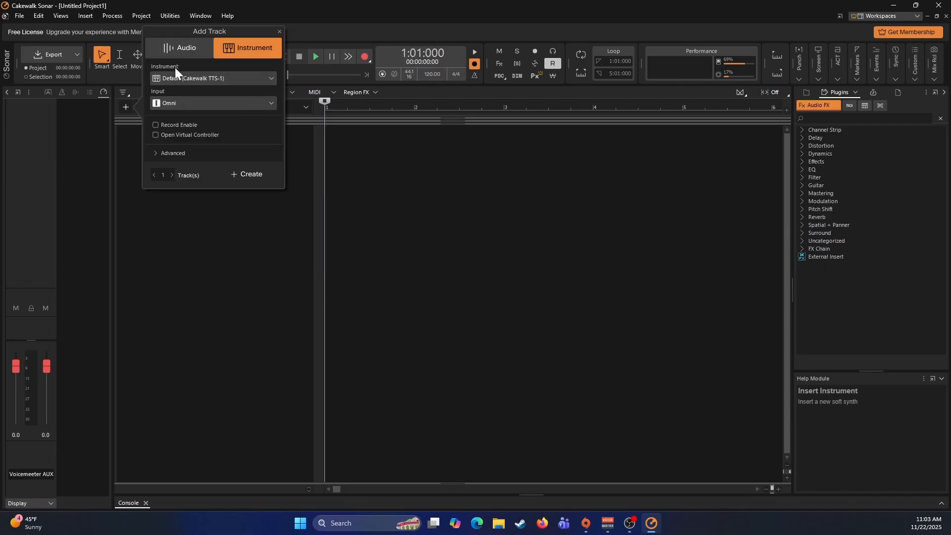
pyautogui.click(199, 79)
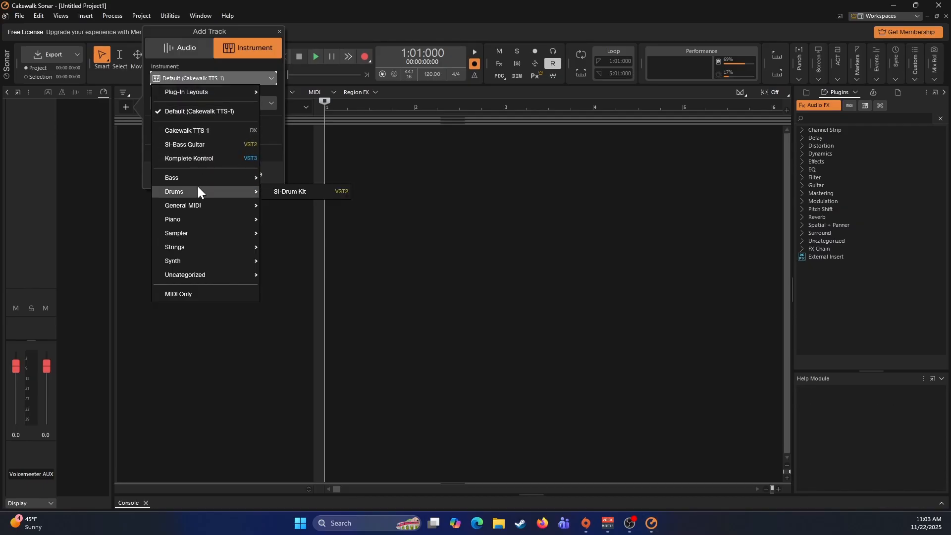
pyautogui.moveTo(200, 179)
pyautogui.moveTo(261, 203)
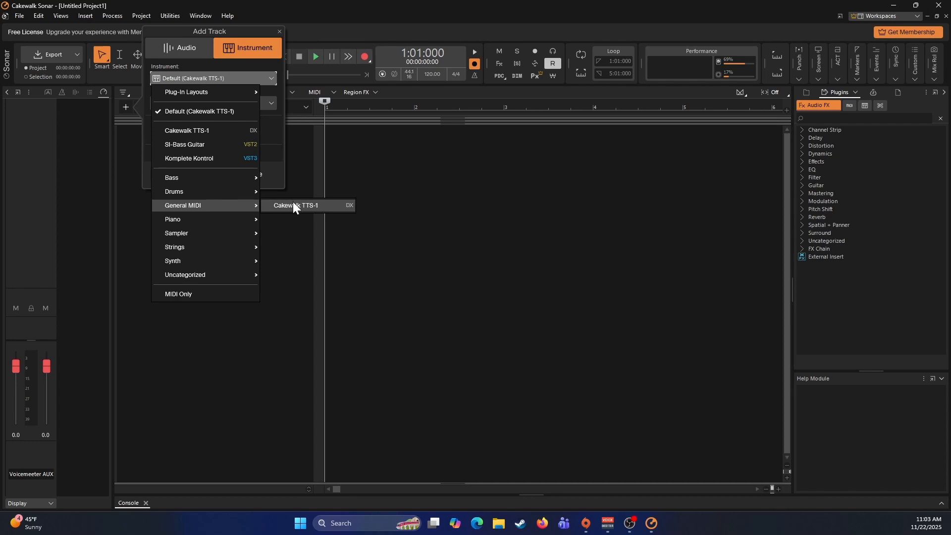
pyautogui.moveTo(238, 219)
pyautogui.moveTo(238, 239)
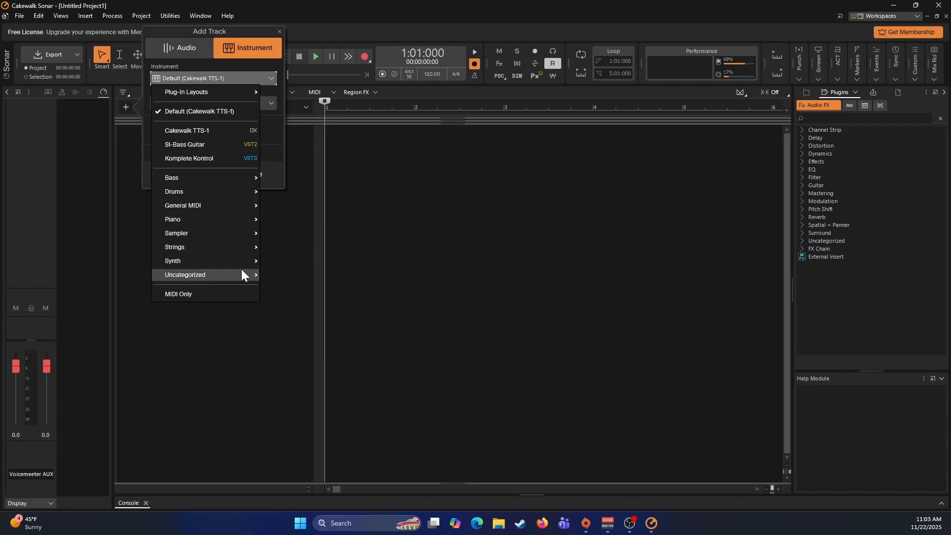
pyautogui.moveTo(241, 275)
pyautogui.moveTo(251, 181)
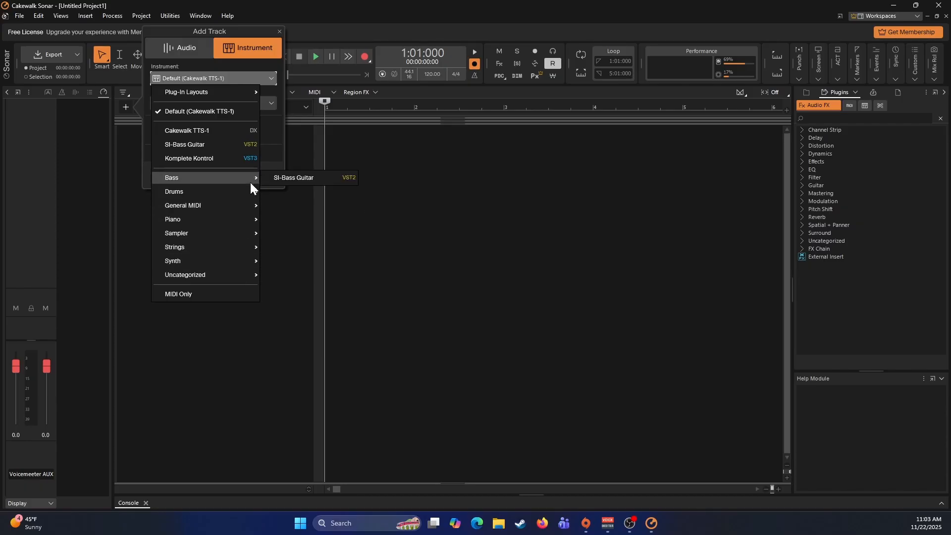
pyautogui.moveTo(225, 193)
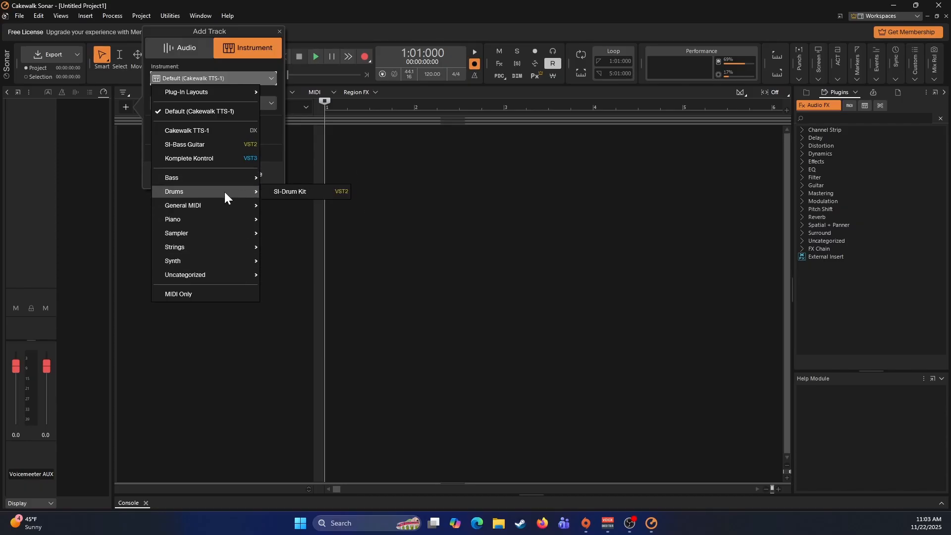
pyautogui.click(287, 192)
# - Set the new track's input to Komplete Kontrol - 1 - Omni and create the drum track
pyautogui.click(196, 103)
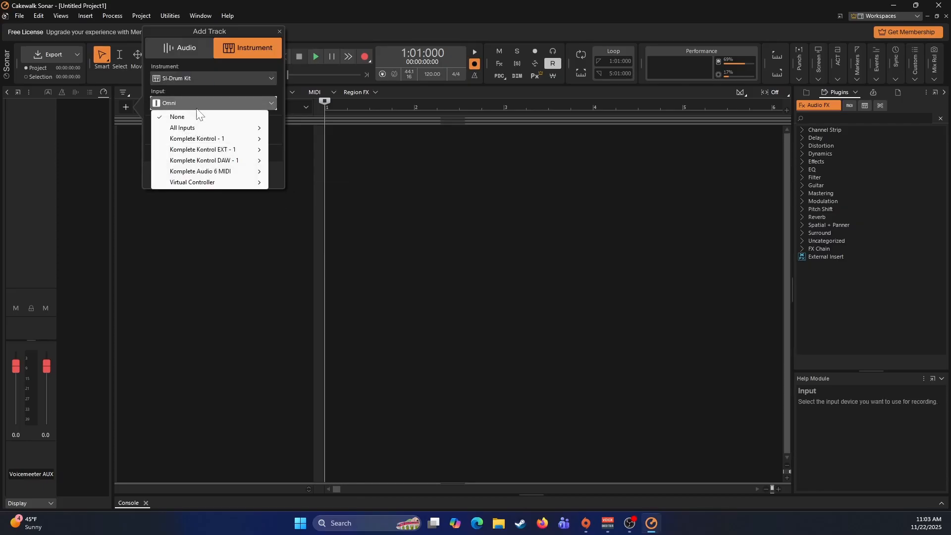
pyautogui.moveTo(251, 141)
pyautogui.click(291, 139)
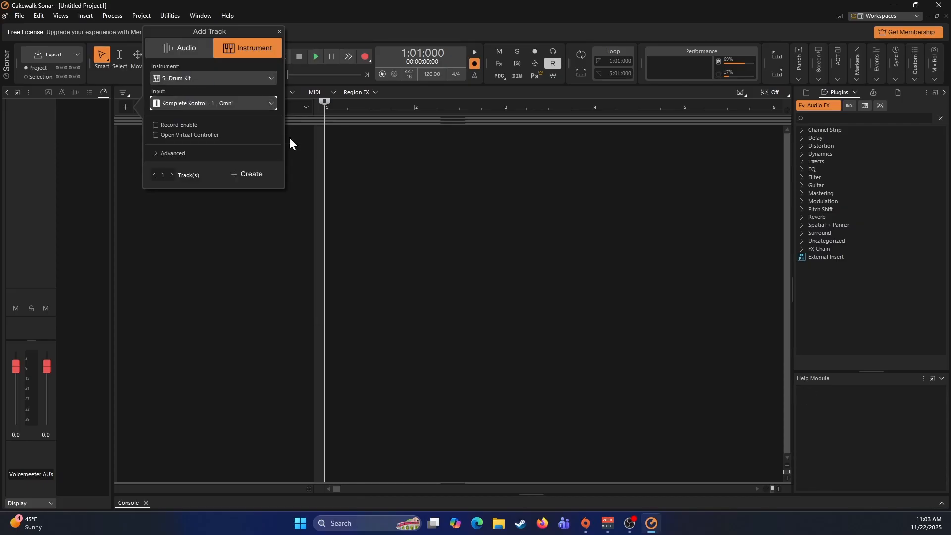
pyautogui.click(238, 173)
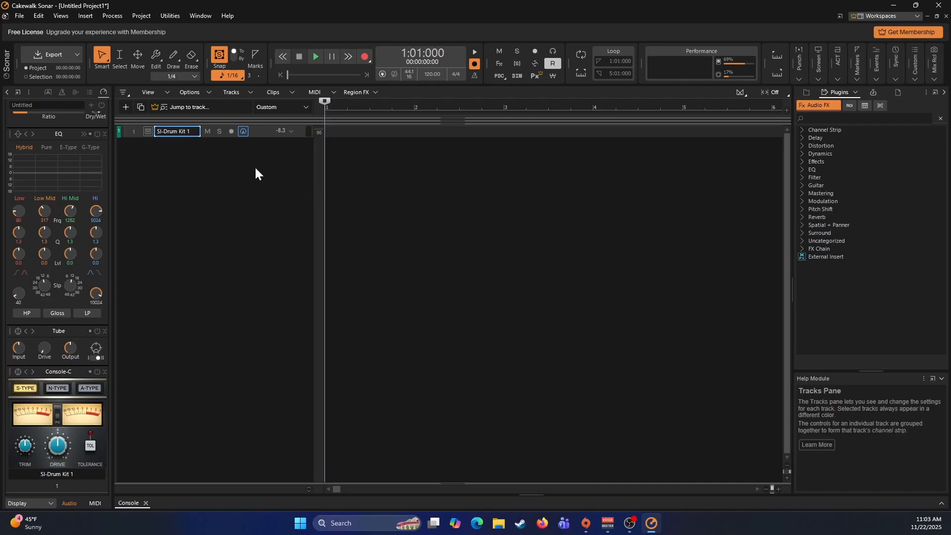
# - Expand the SI-Drum Kit 1 track strip and open its instrument interface
pyautogui.click(291, 131)
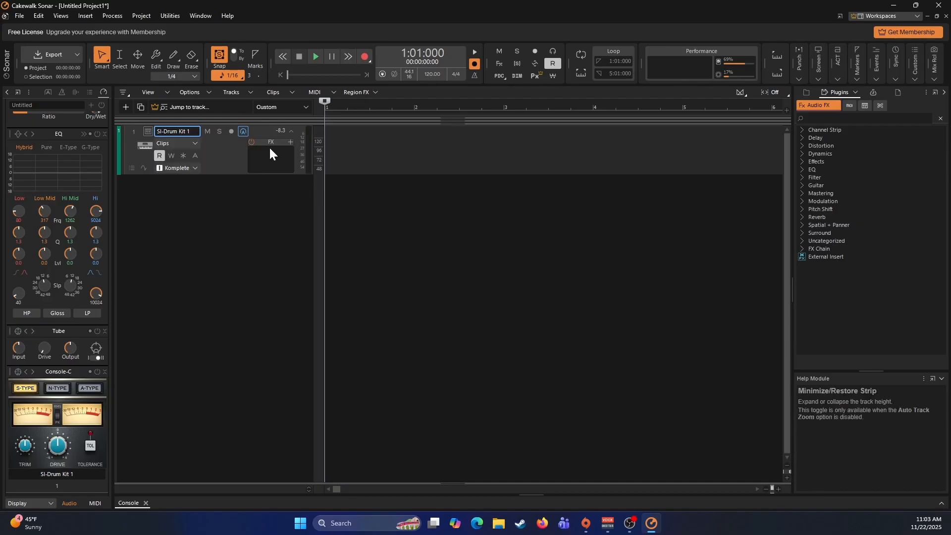
pyautogui.click(150, 131)
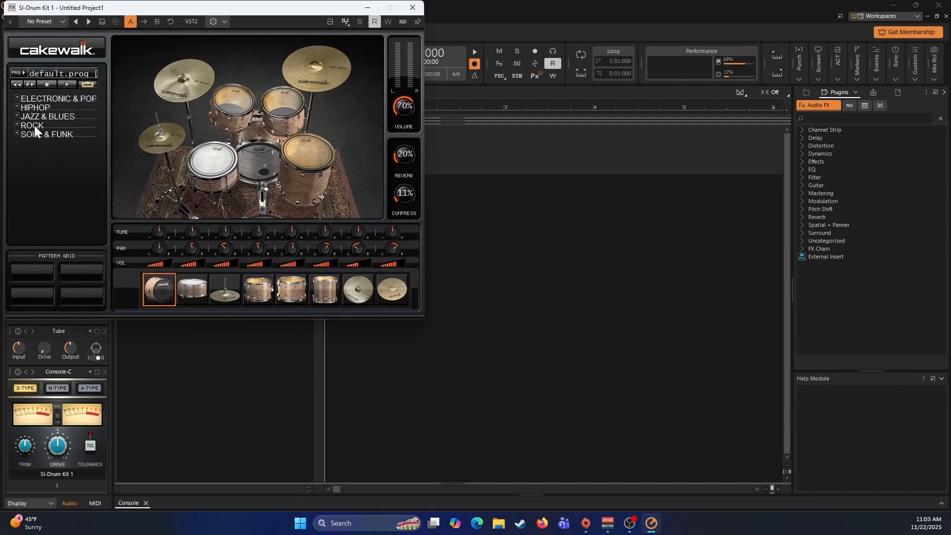
# - Browse the drum kit's Rock and Soul & Funk patterns, audition the Rock pattern CLASSIC, and close the instrument
pyautogui.click(19, 124)
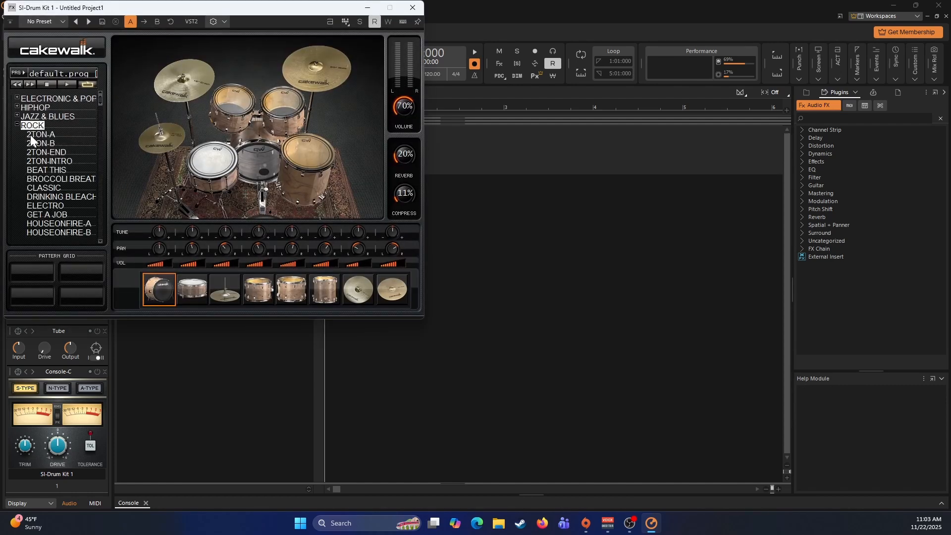
pyautogui.scroll(-3, 49, 187)
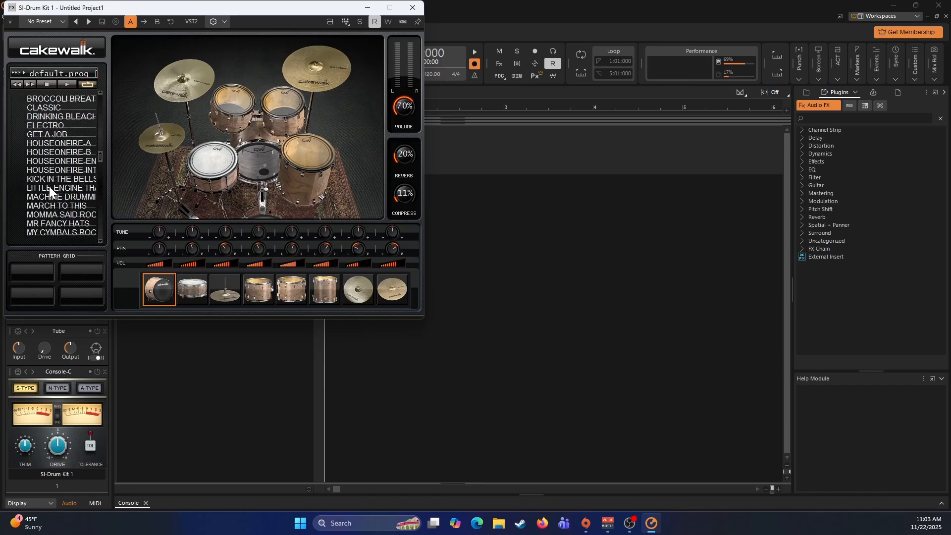
pyautogui.scroll(-1, 49, 188)
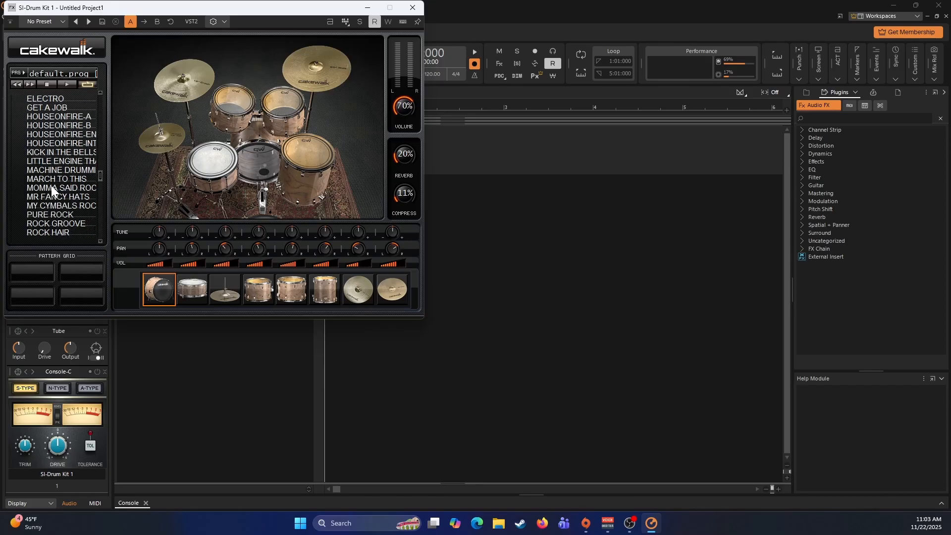
pyautogui.scroll(-1, 52, 188)
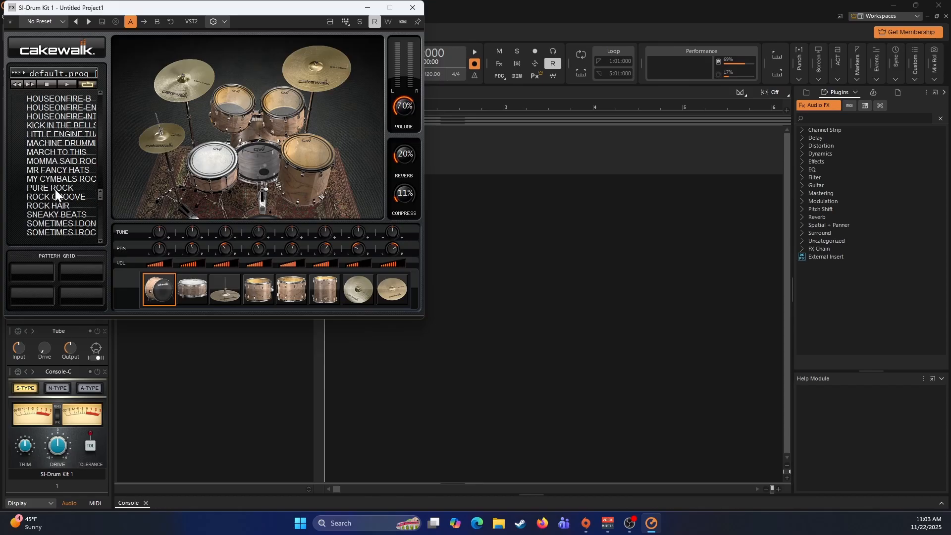
pyautogui.scroll(-2, 55, 190)
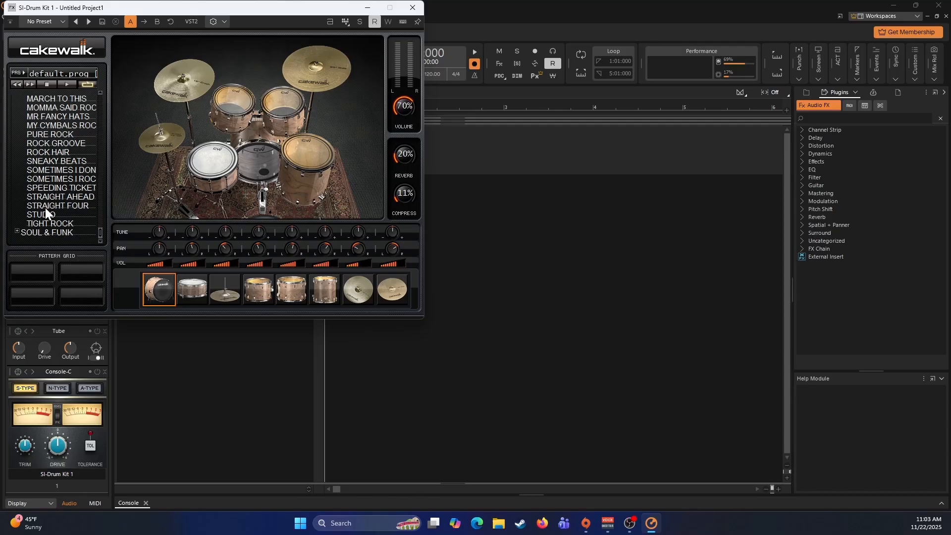
pyautogui.click(17, 231)
pyautogui.scroll(-4, 47, 198)
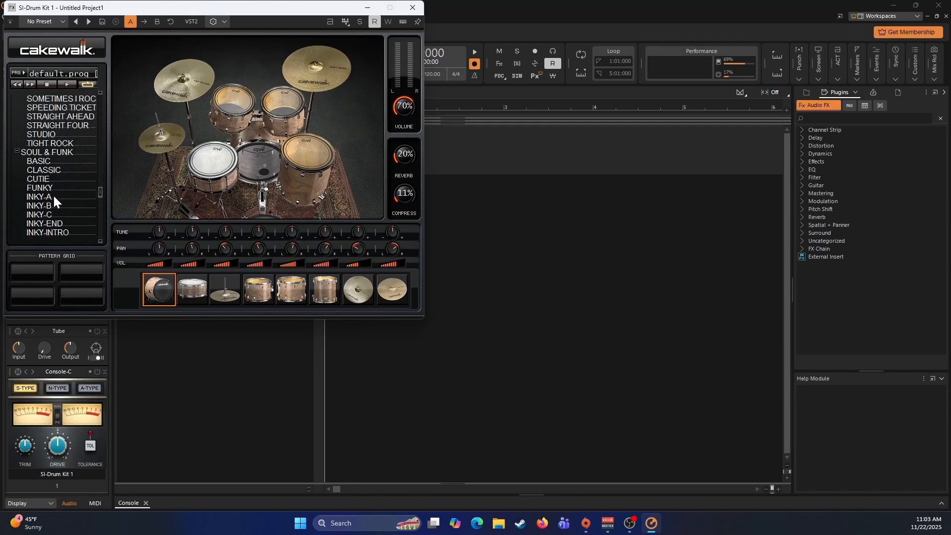
pyautogui.scroll(-4, 57, 193)
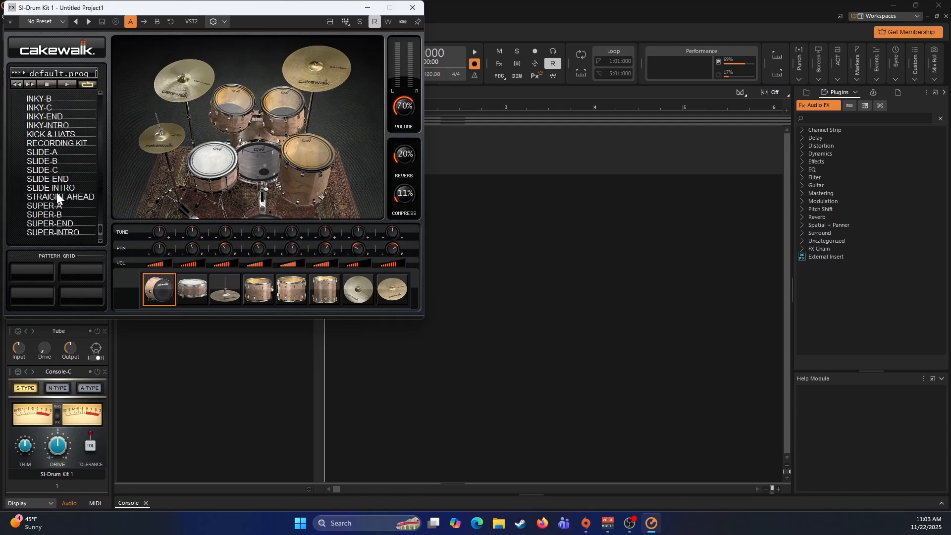
pyautogui.scroll(5, 55, 193)
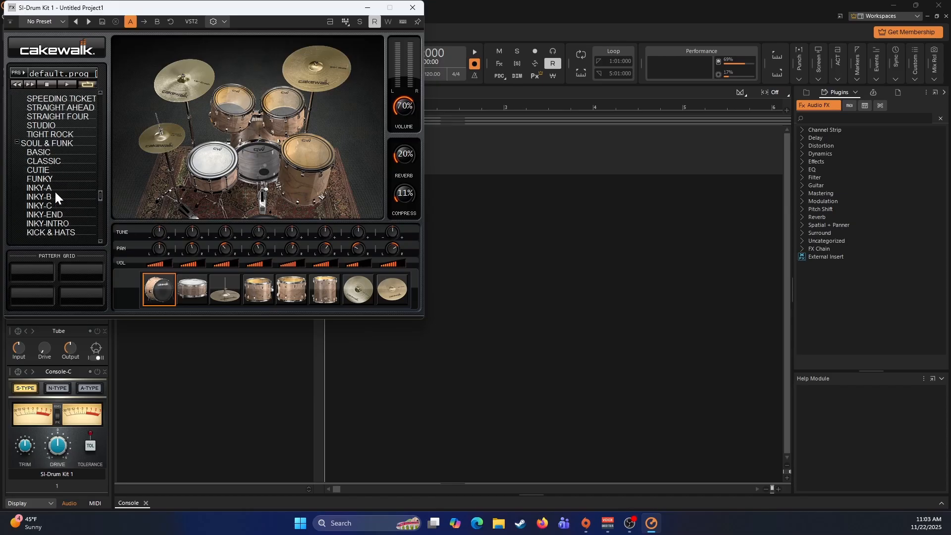
pyautogui.scroll(8, 49, 186)
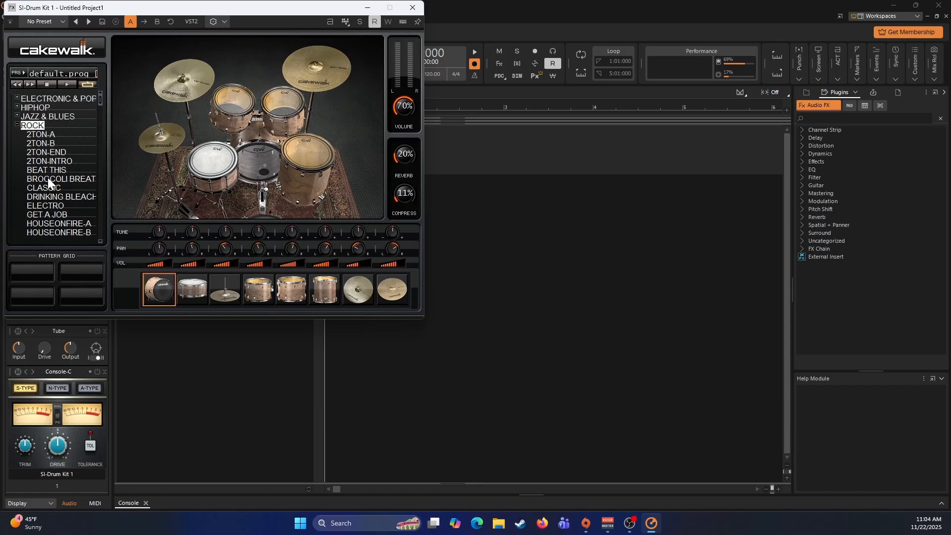
pyautogui.scroll(-1, 48, 207)
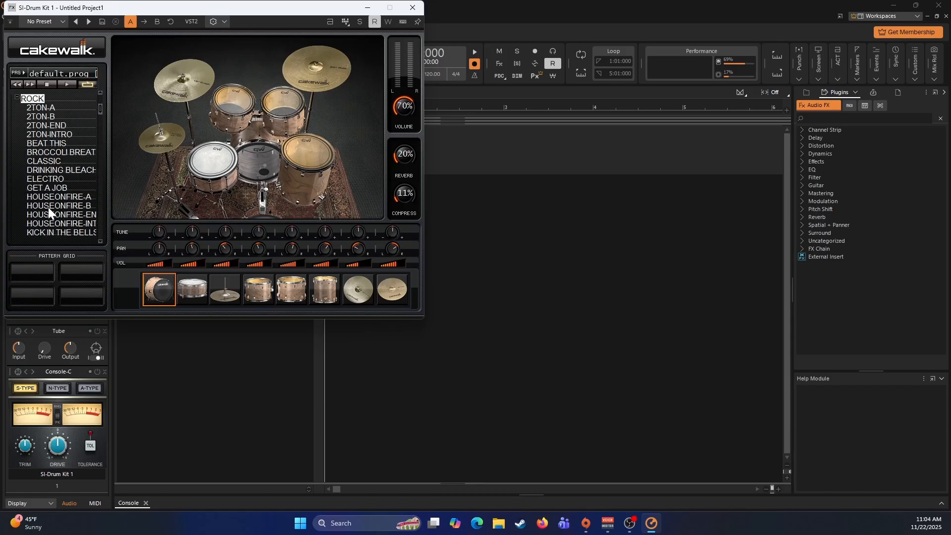
pyautogui.click(49, 162)
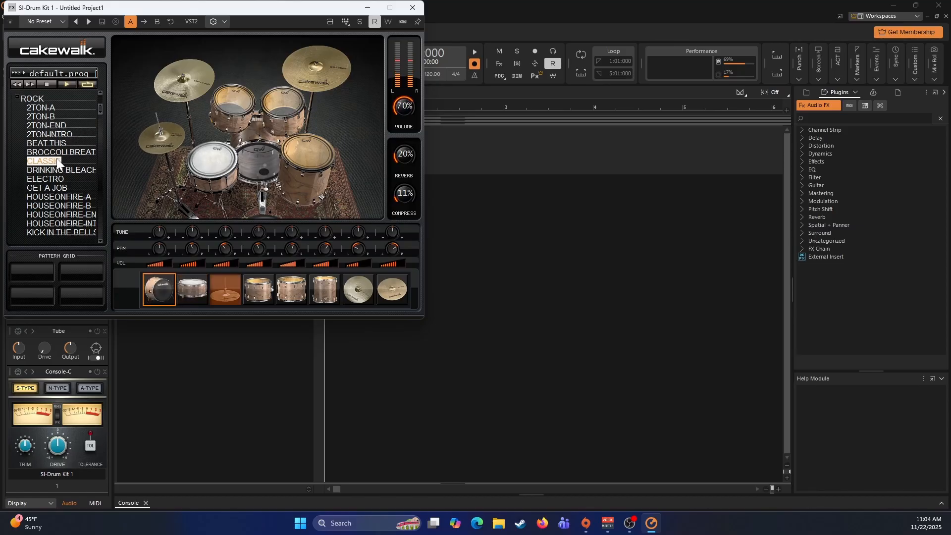
pyautogui.click(410, 8)
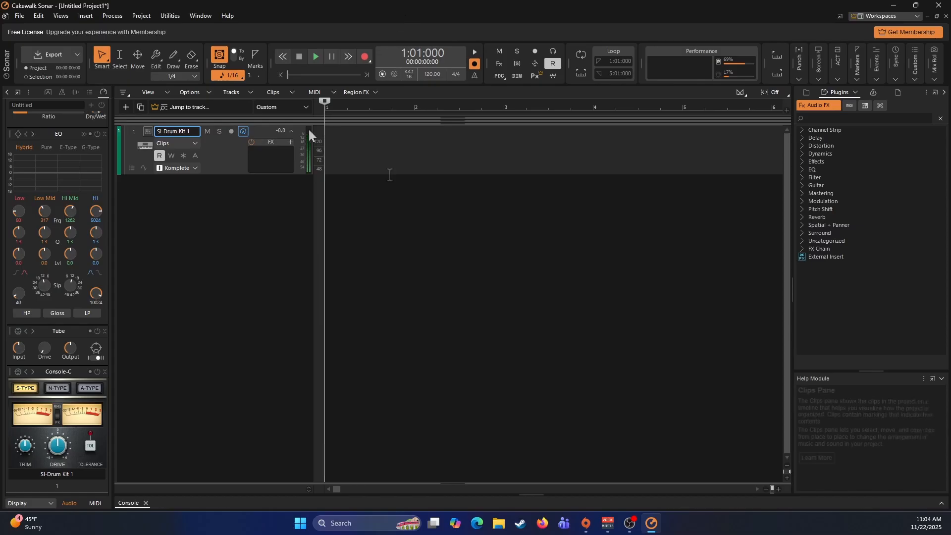
# - Set the project meter at measure 1 to 2 beats per measure with a beat value of 4
pyautogui.click(456, 74)
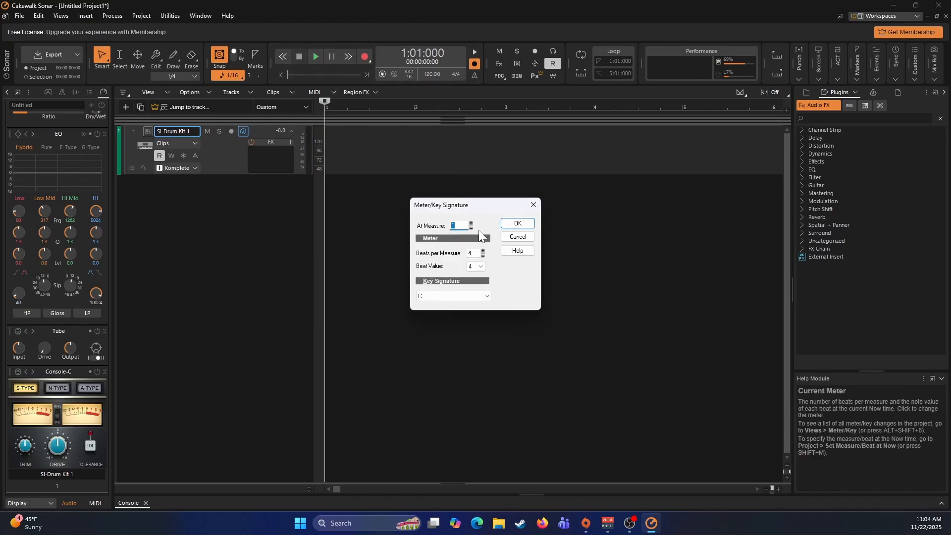
pyautogui.click(483, 255)
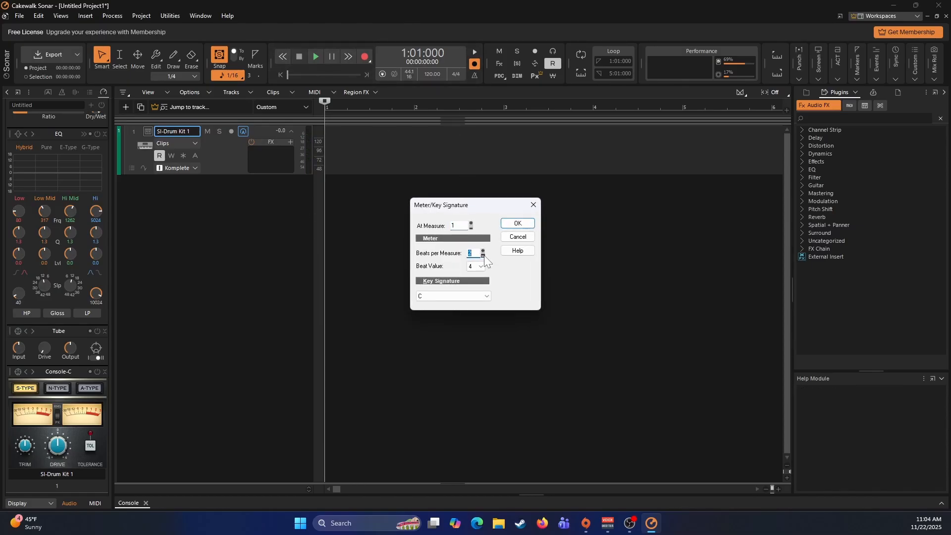
pyautogui.click(507, 222)
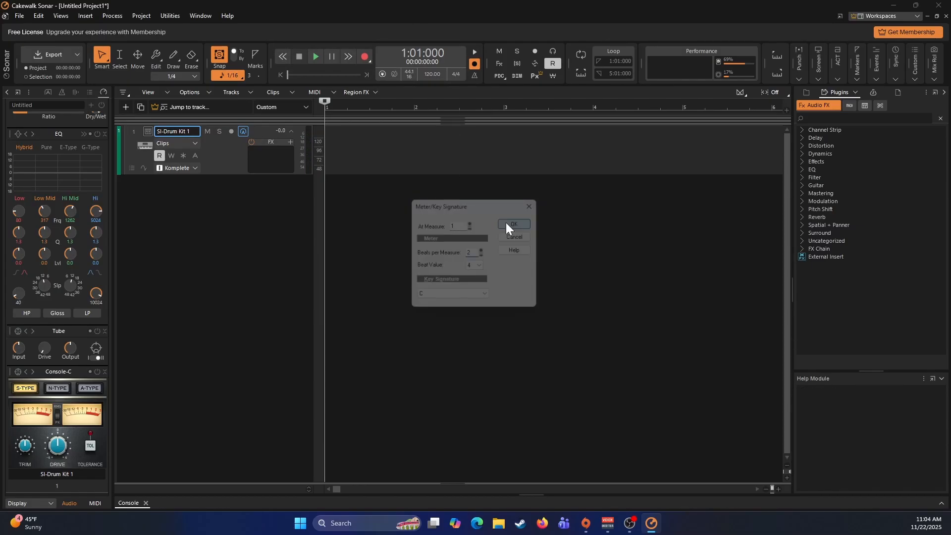
# - Move the Now time to measure 2 and set the meter there to 4 beats per measure
pyautogui.click(369, 147)
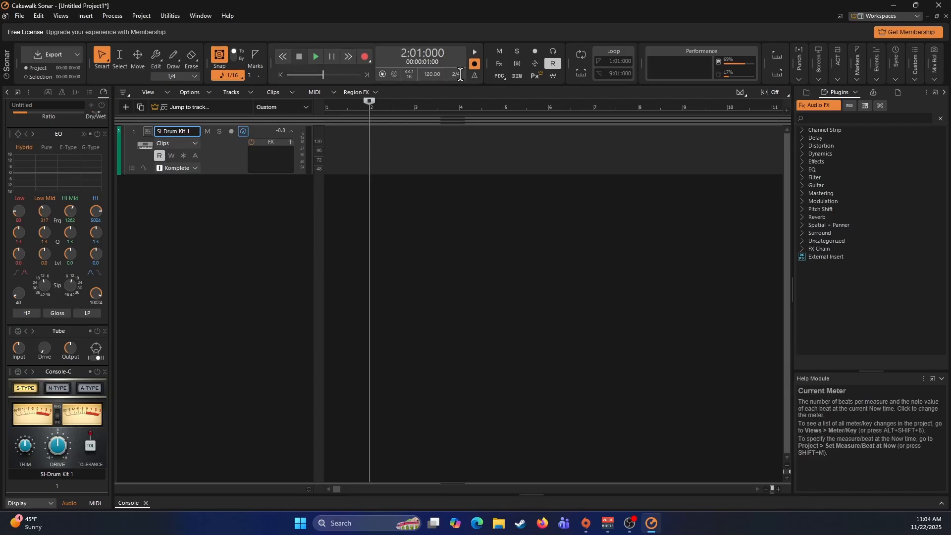
pyautogui.click(456, 74)
pyautogui.click(484, 250)
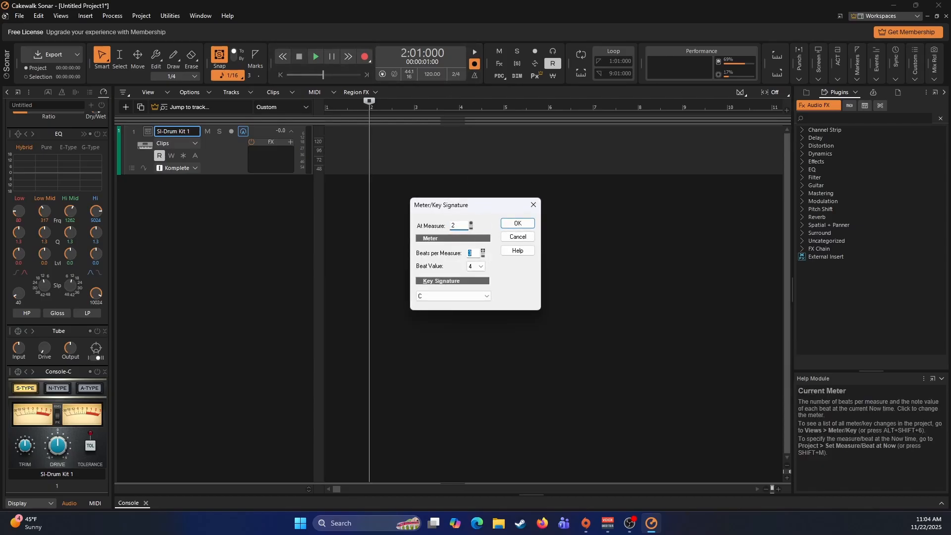
pyautogui.click(484, 251)
pyautogui.click(508, 225)
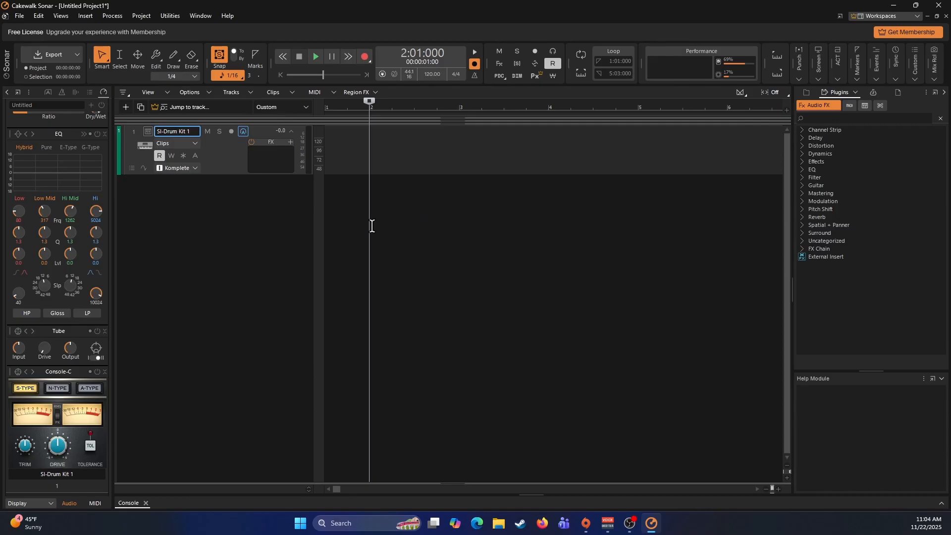
# - Add a second instrument track using SI-Electric Piano with the Komplete Kontrol - 1 - Omni input
pyautogui.rightClick(221, 201)
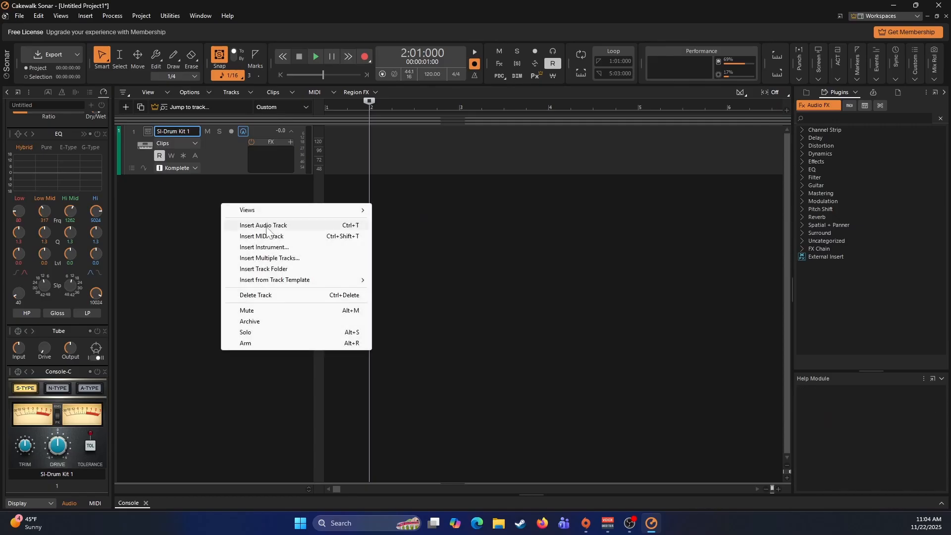
pyautogui.click(268, 247)
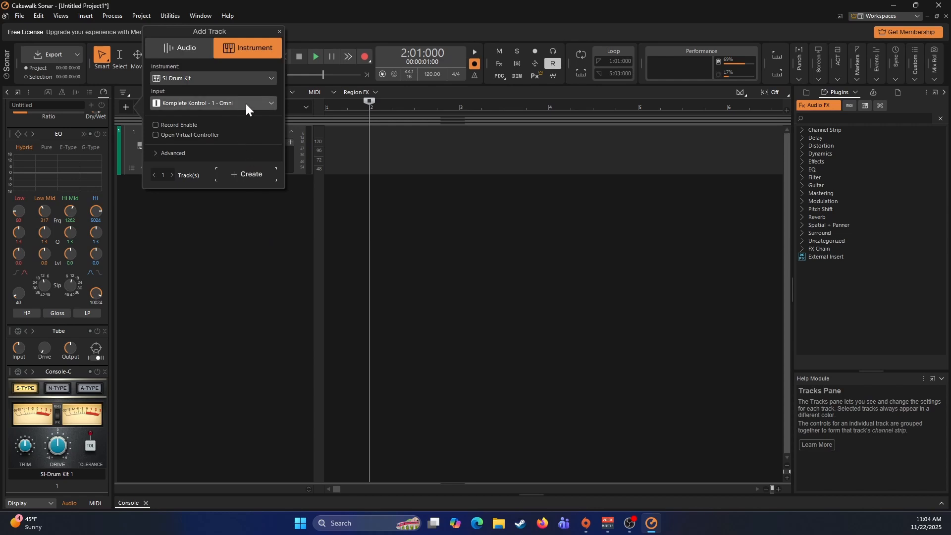
pyautogui.click(267, 78)
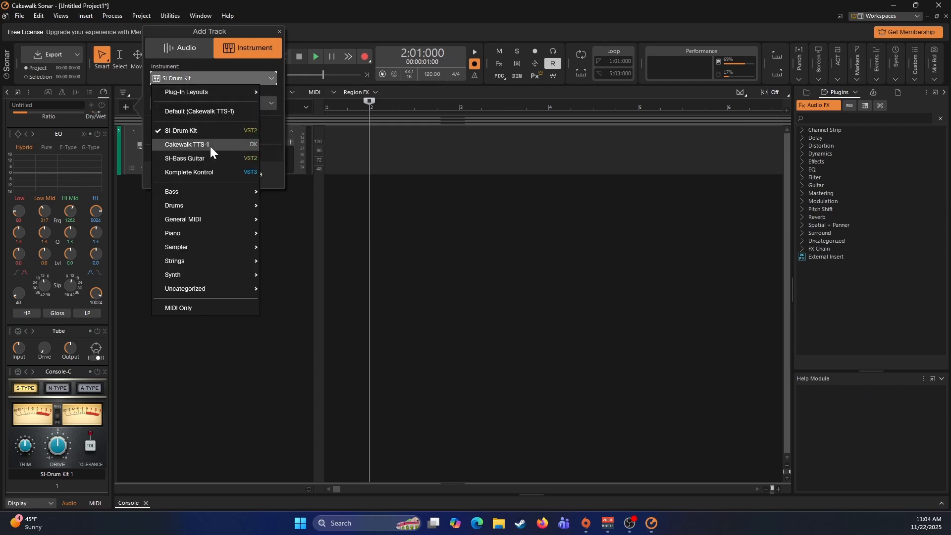
pyautogui.moveTo(208, 232)
pyautogui.click(278, 234)
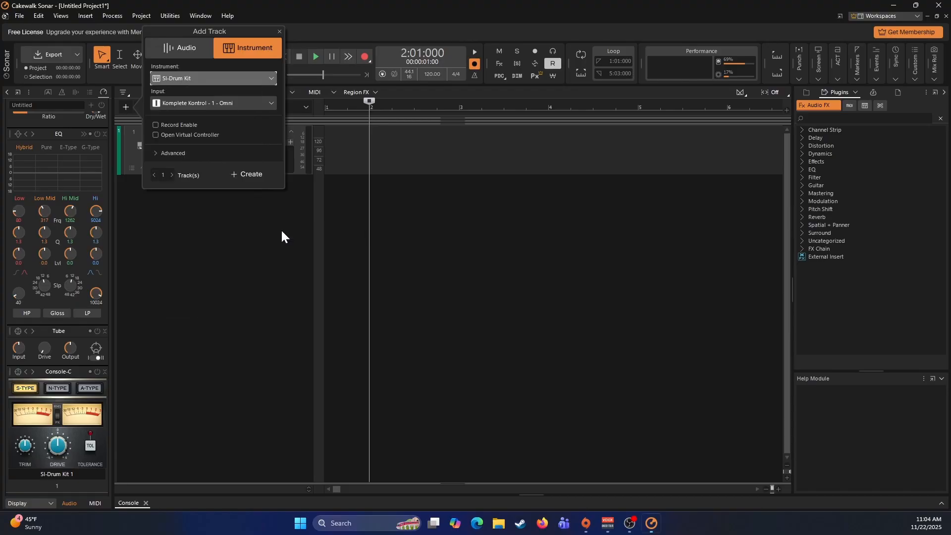
pyautogui.click(249, 179)
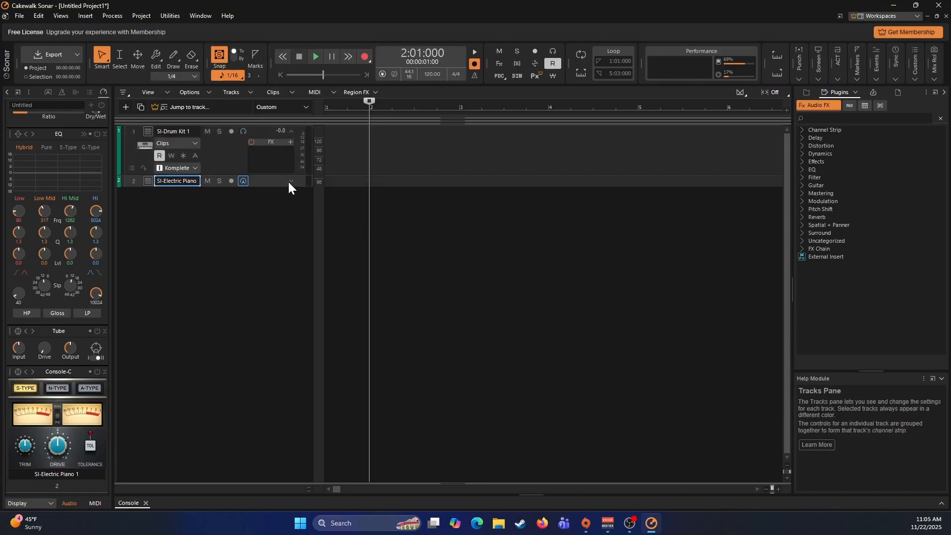
# - Expand the SI-Electric Piano track, open its instrument and list the patterns in the ROCK category
pyautogui.click(291, 181)
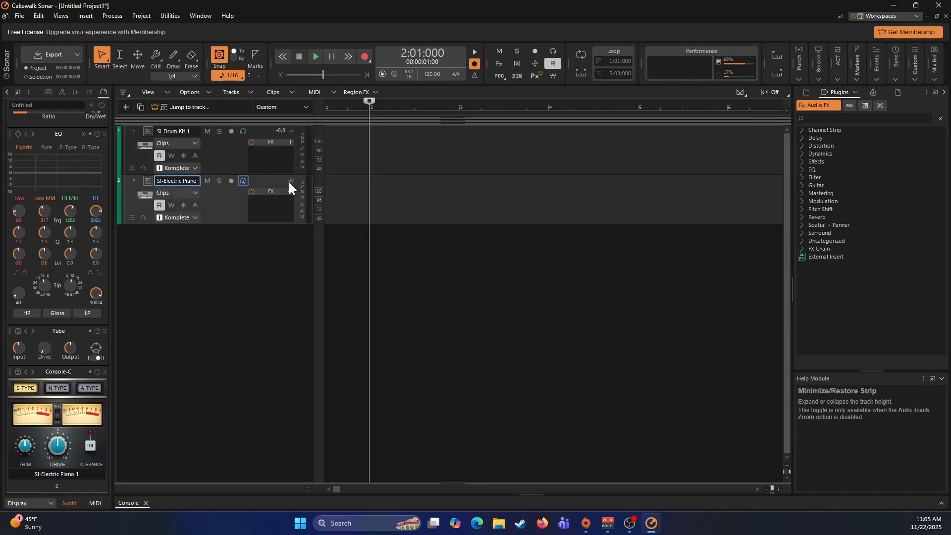
pyautogui.click(150, 188)
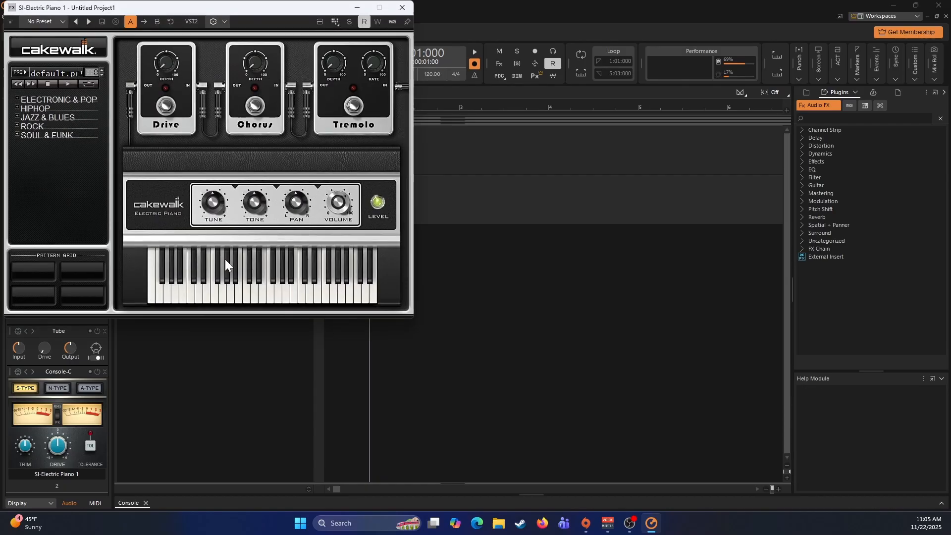
pyautogui.doubleClick(21, 128)
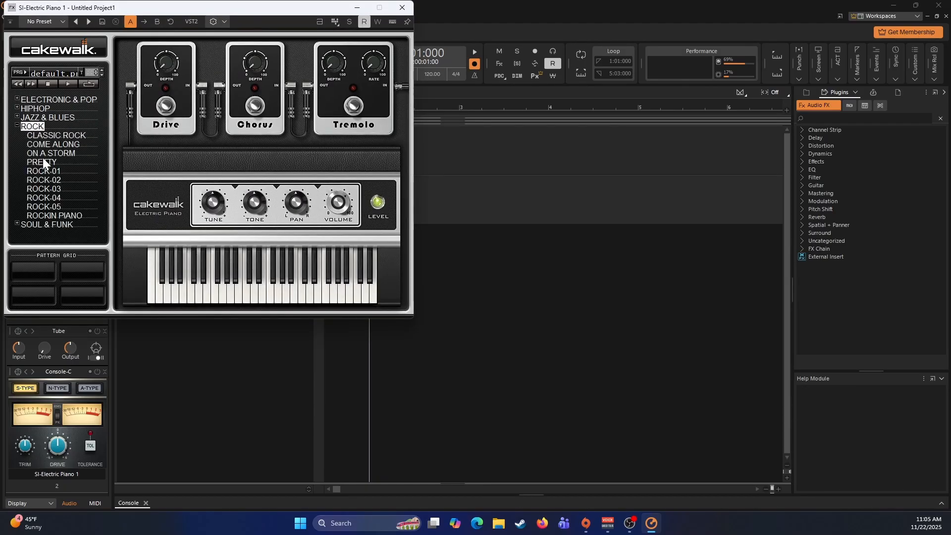
# - Audition the electric piano's Rock patterns, including CLASSIC ROCK, COME ALONG, ROCK-01, ROCK-02, ROCK-04 and ROCK-05
pyautogui.click(43, 139)
pyautogui.click(45, 146)
pyautogui.click(47, 137)
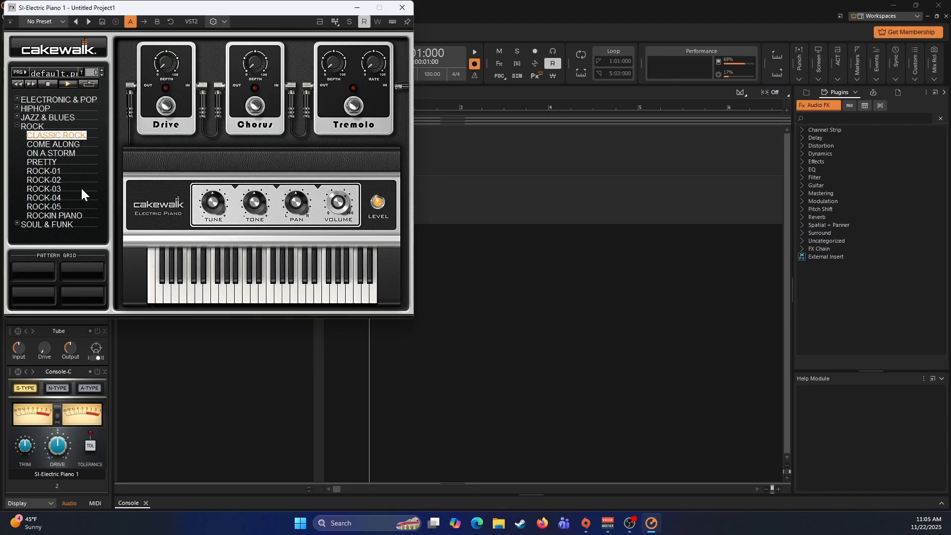
pyautogui.click(49, 170)
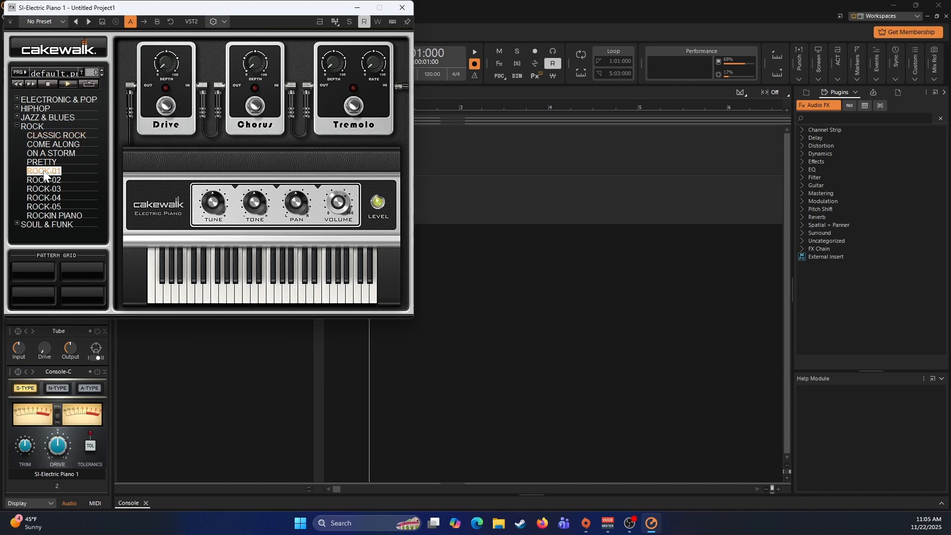
pyautogui.click(46, 180)
pyautogui.click(46, 198)
pyautogui.click(46, 207)
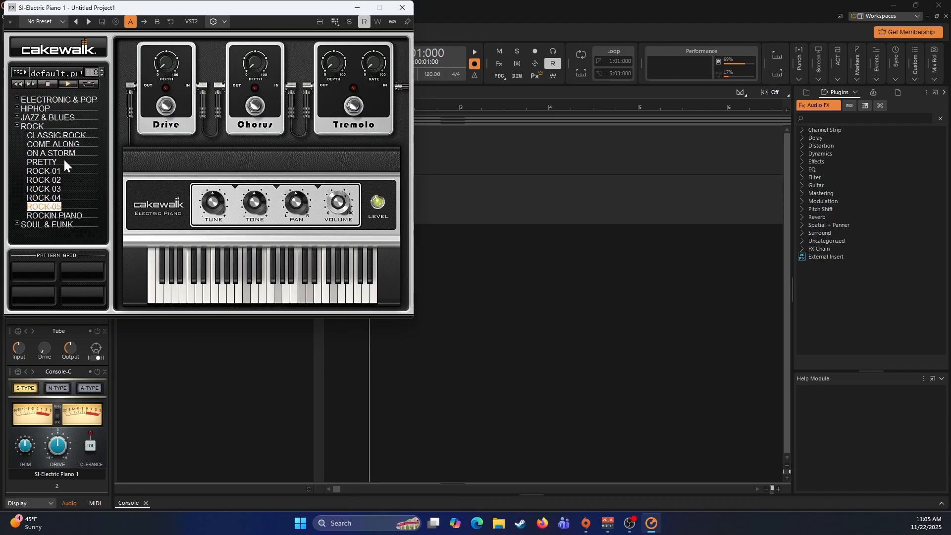
pyautogui.click(49, 136)
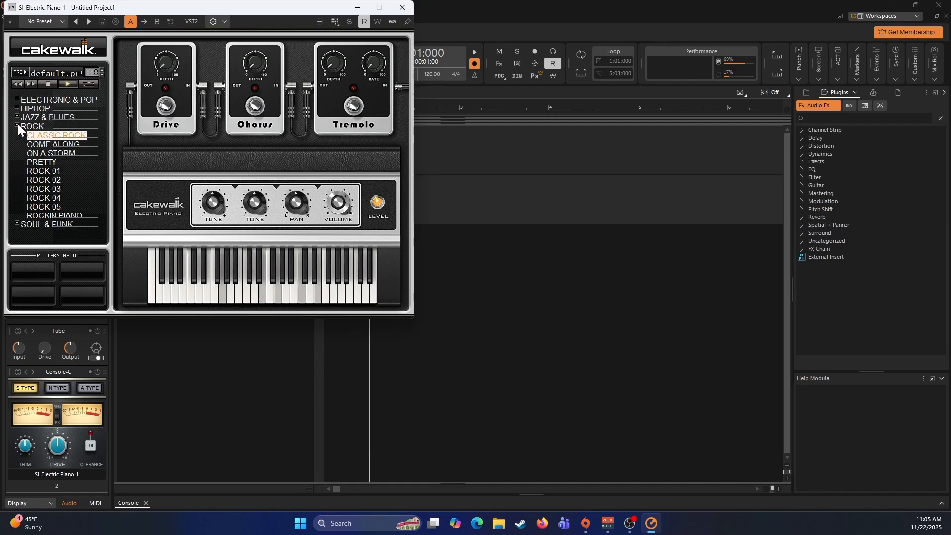
# - Load the Stage Piano program into the electric piano instrument
pyautogui.click(27, 72)
pyautogui.click(60, 87)
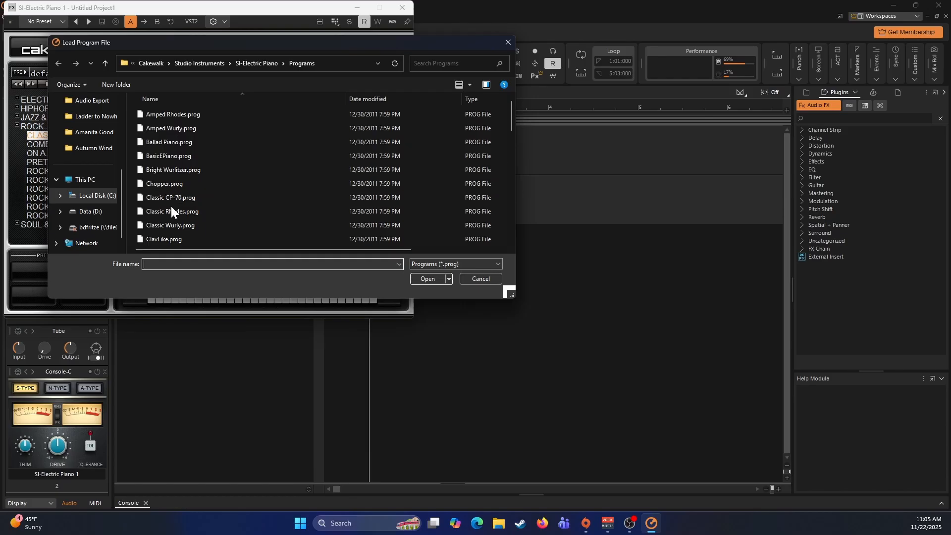
pyautogui.scroll(-10, 171, 231)
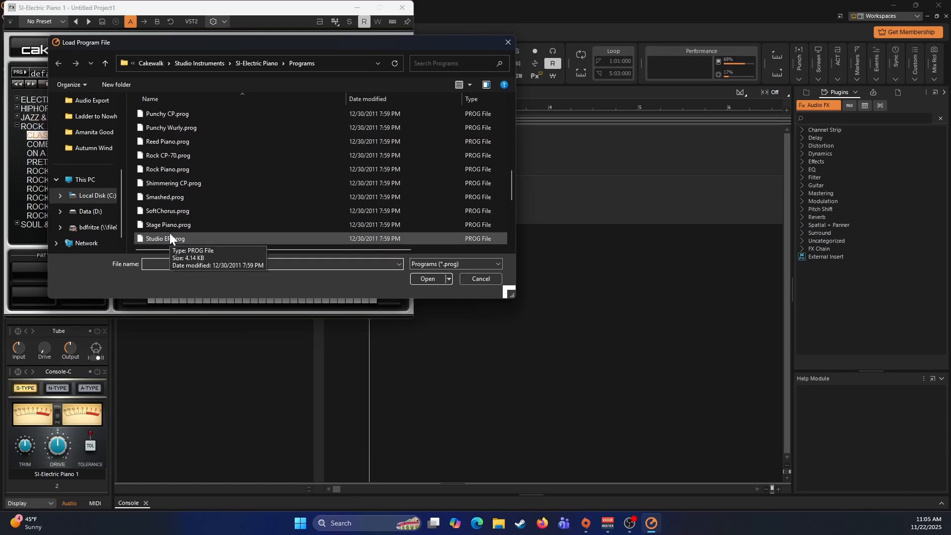
pyautogui.scroll(-3, 169, 233)
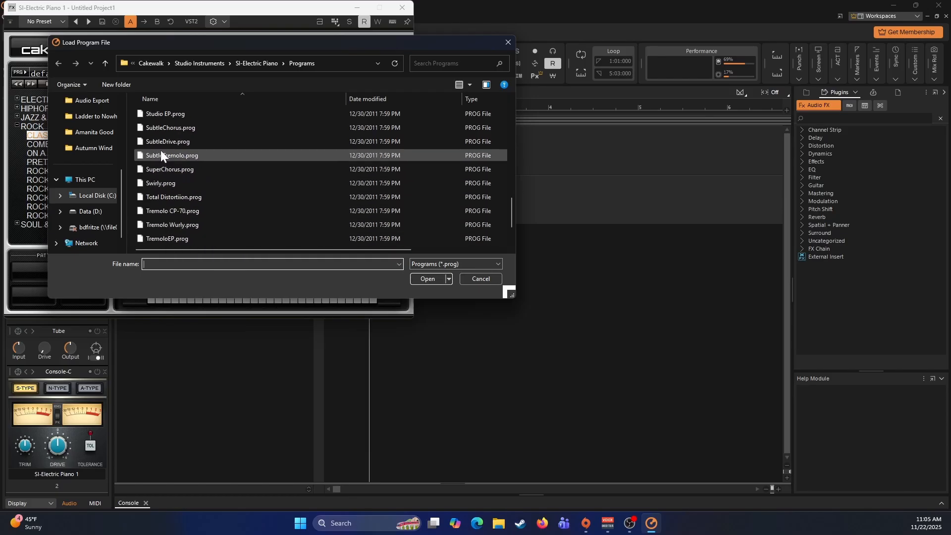
pyautogui.scroll(3, 160, 140)
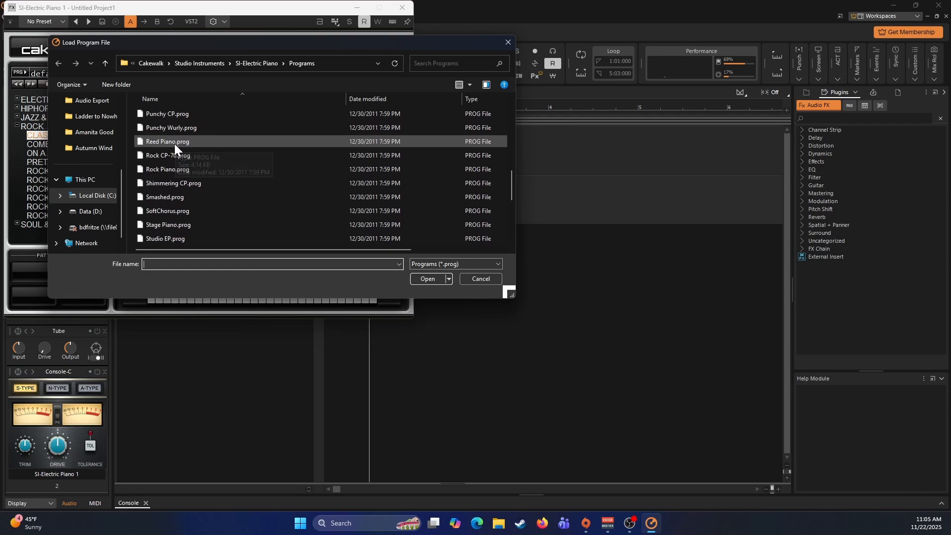
pyautogui.doubleClick(171, 223)
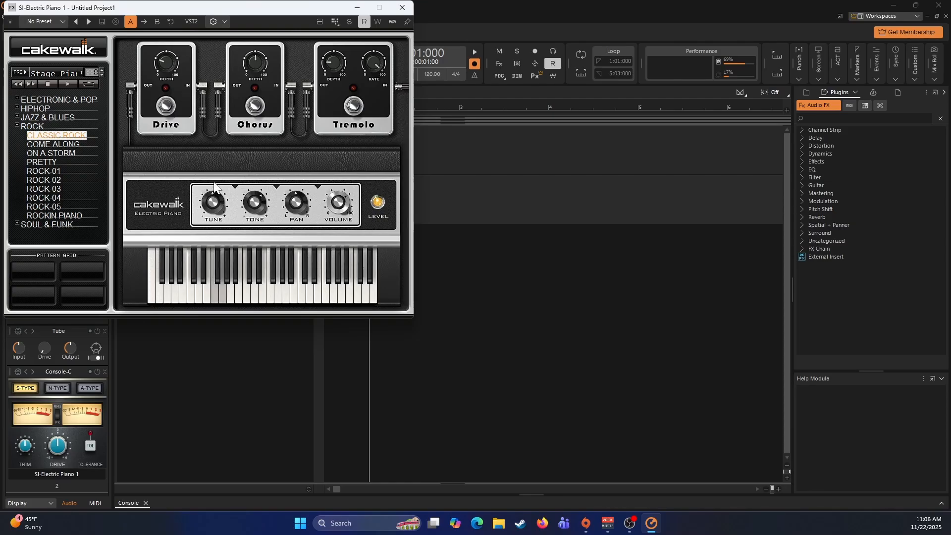
# - Load the Ballad Piano program into the electric piano and close the instrument
pyautogui.click(26, 73)
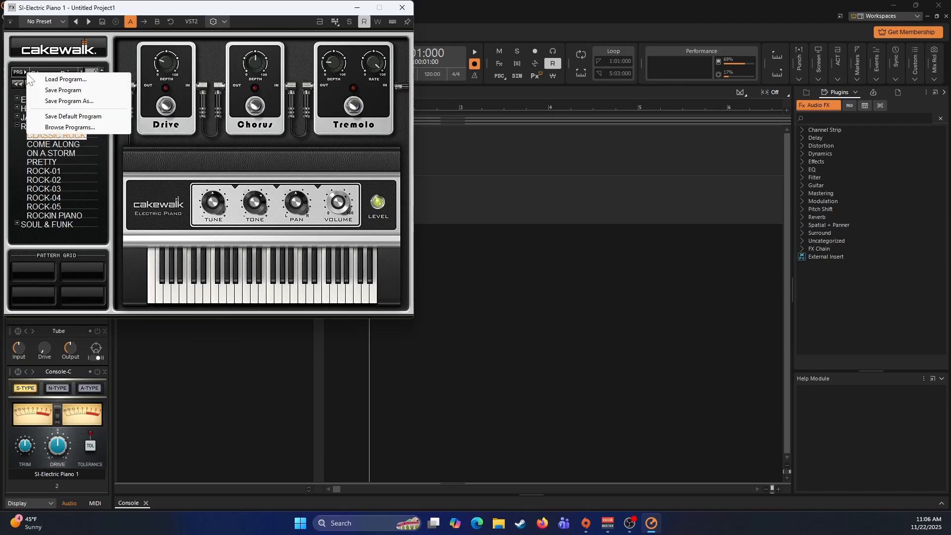
pyautogui.click(97, 85)
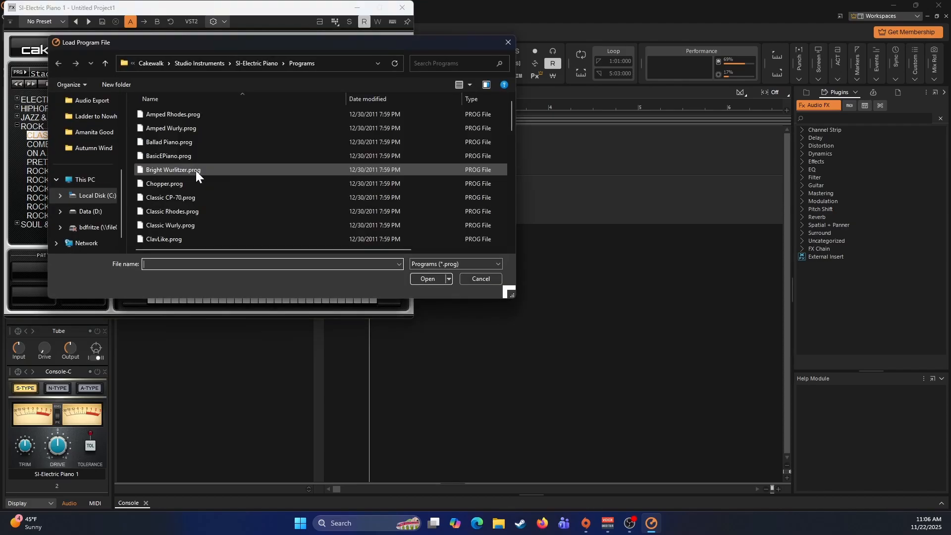
pyautogui.doubleClick(165, 142)
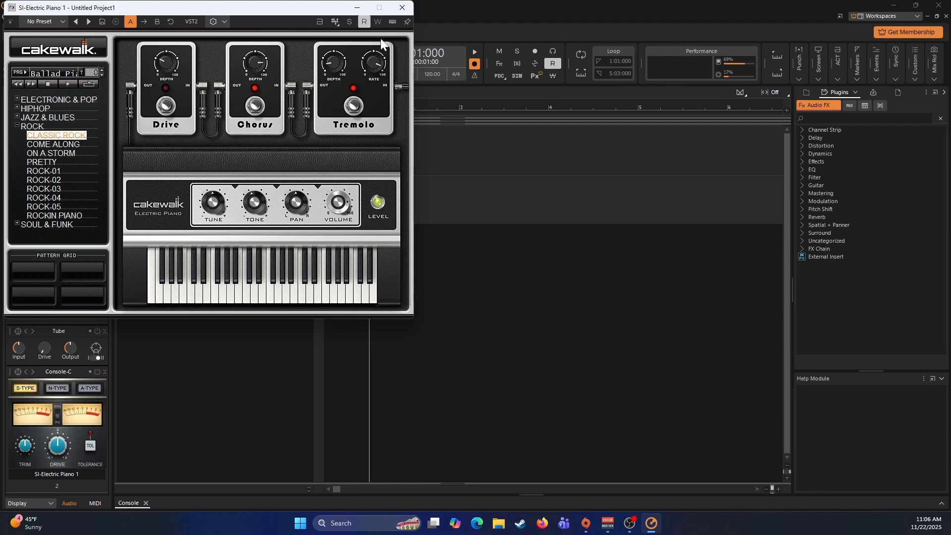
pyautogui.click(402, 7)
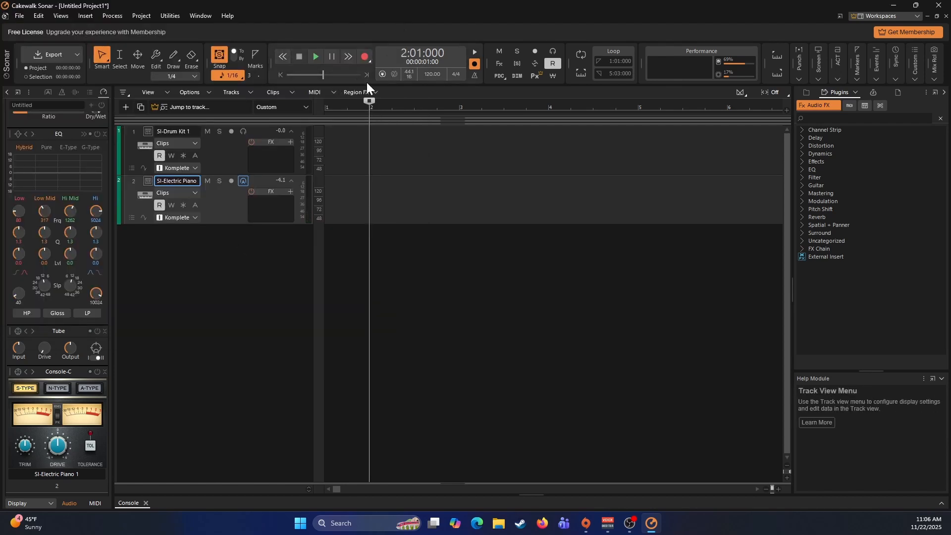
# - Arm the electric piano track for recording, then start a brief test recording at measure 2 and stop it
pyautogui.click(231, 182)
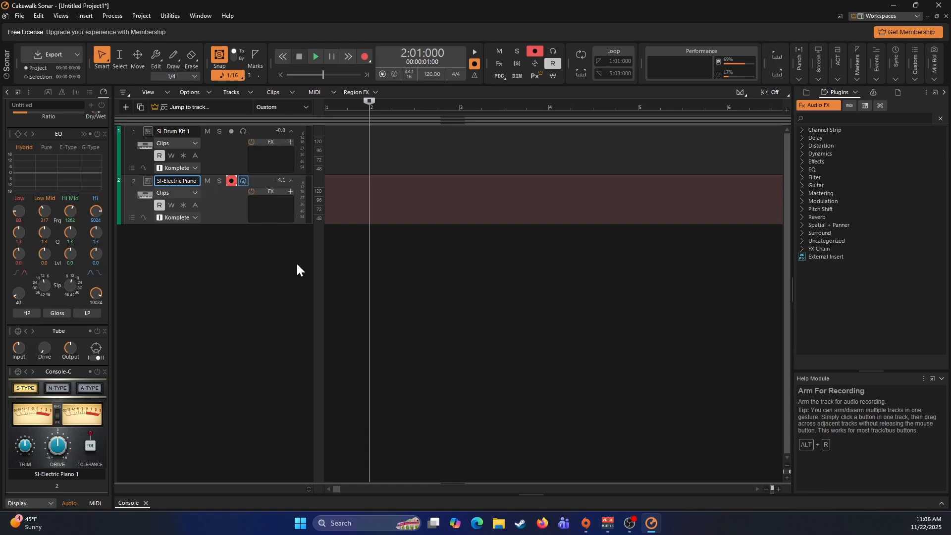
pyautogui.click(364, 58)
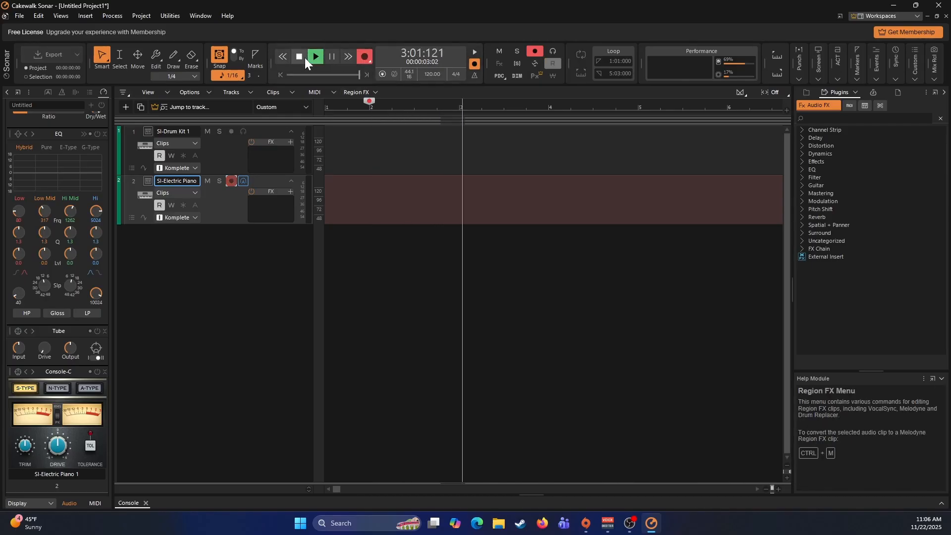
pyautogui.click(303, 57)
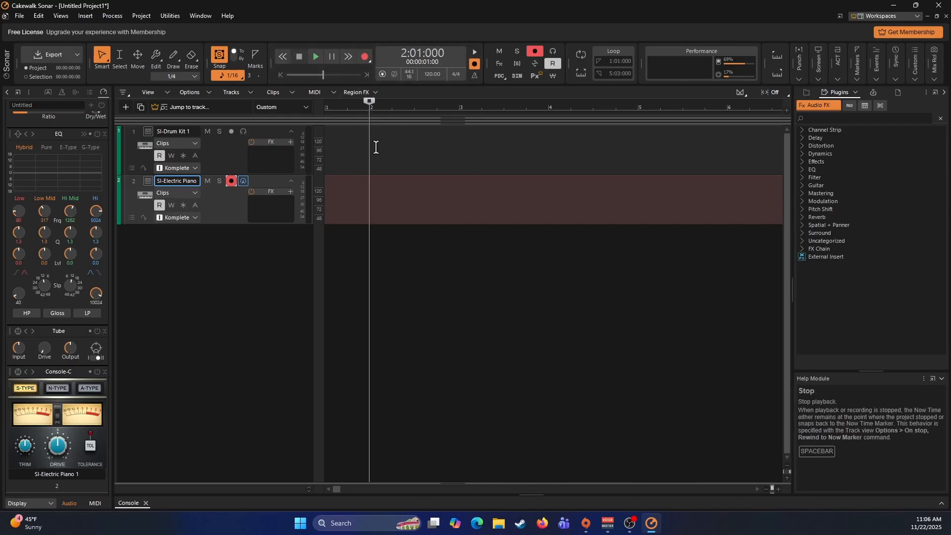
# - In the project preferences, set the recording mode to Sound on Sound and turn off Zero Controllers When Play Stops
pyautogui.click(39, 17)
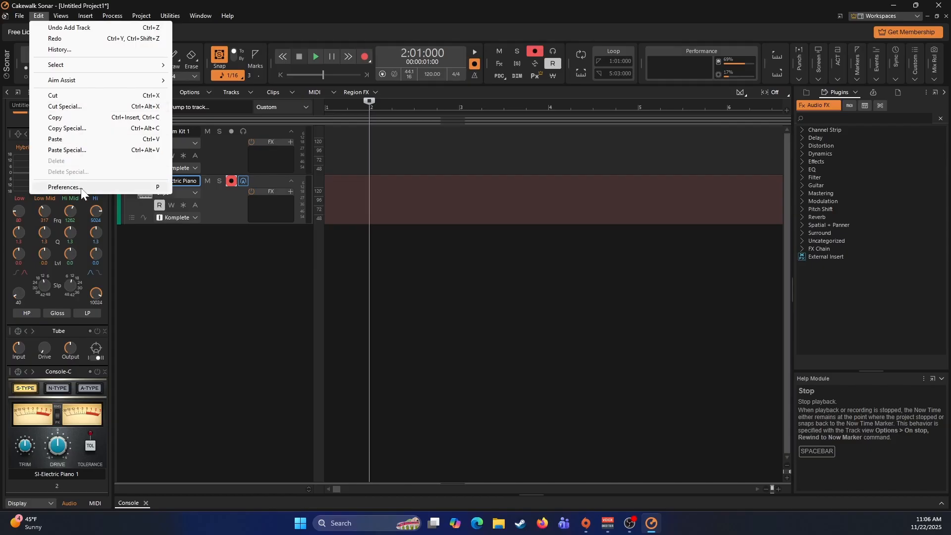
pyautogui.click(94, 185)
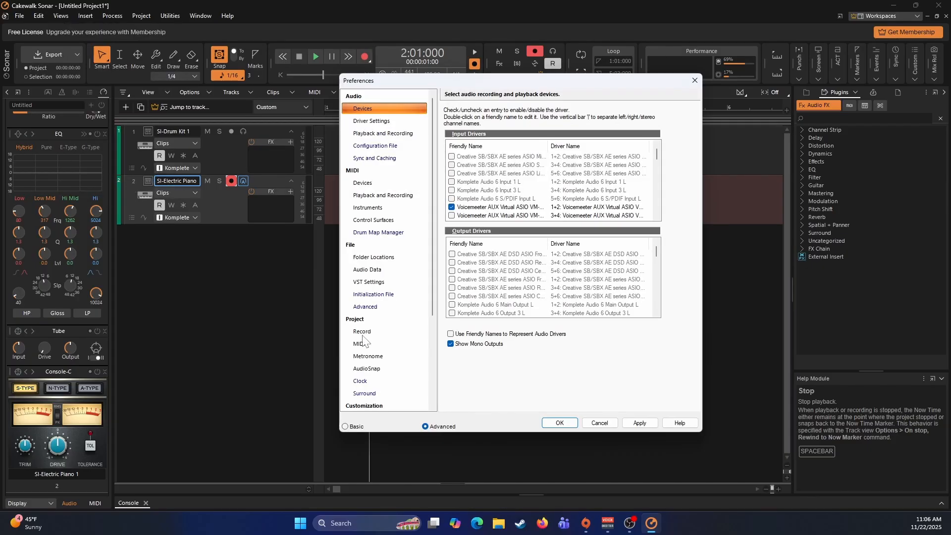
pyautogui.click(363, 333)
pyautogui.click(464, 144)
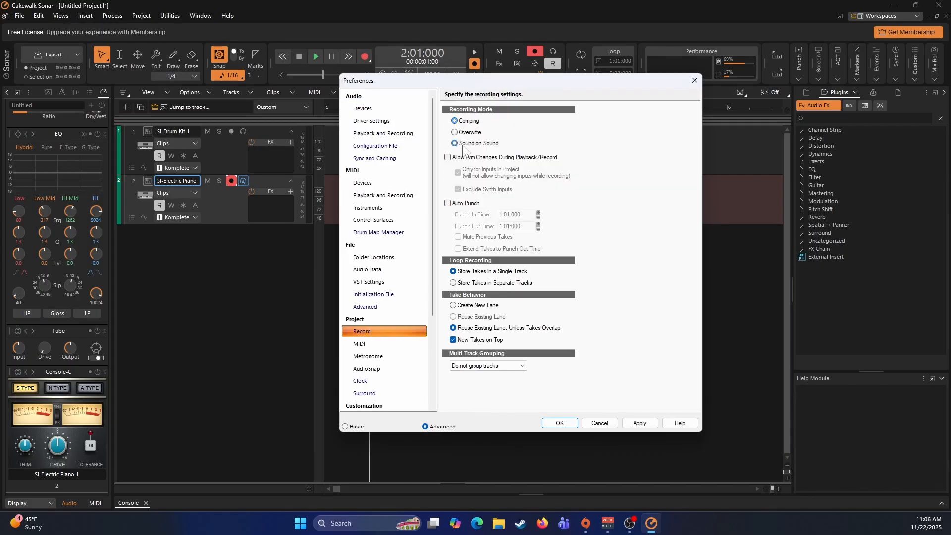
pyautogui.click(365, 344)
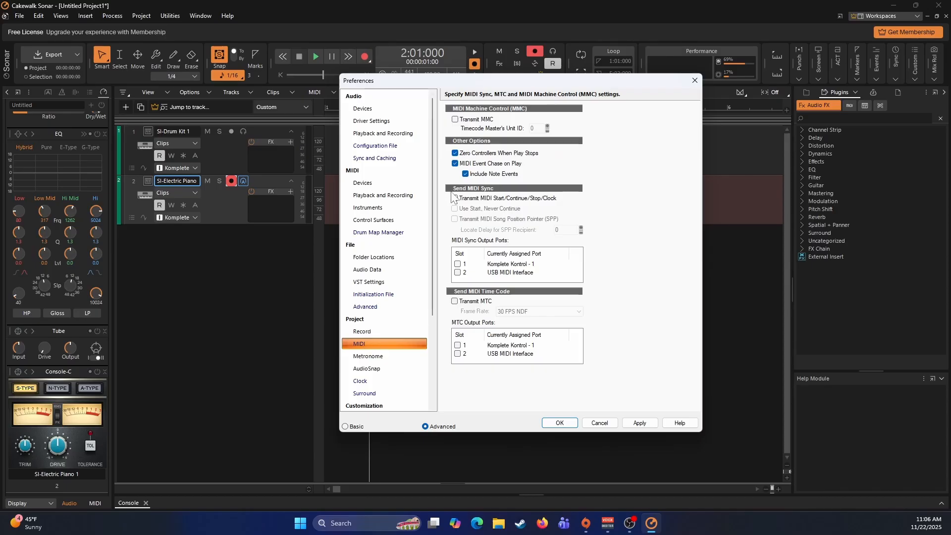
pyautogui.click(455, 153)
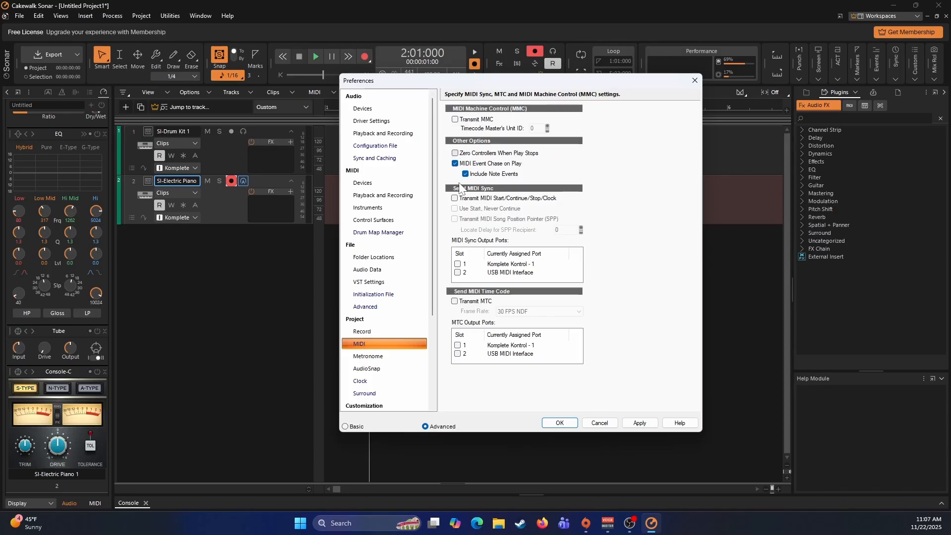
# - Set the metronome's record count-in to 2 measures, apply the preferences and close them
pyautogui.click(366, 356)
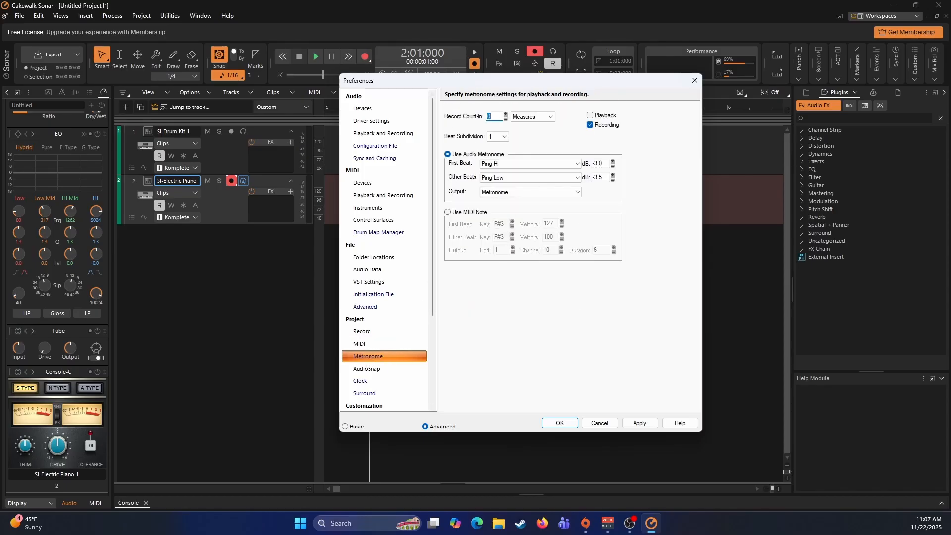
pyautogui.write('2')
pyautogui.click(635, 424)
pyautogui.click(586, 423)
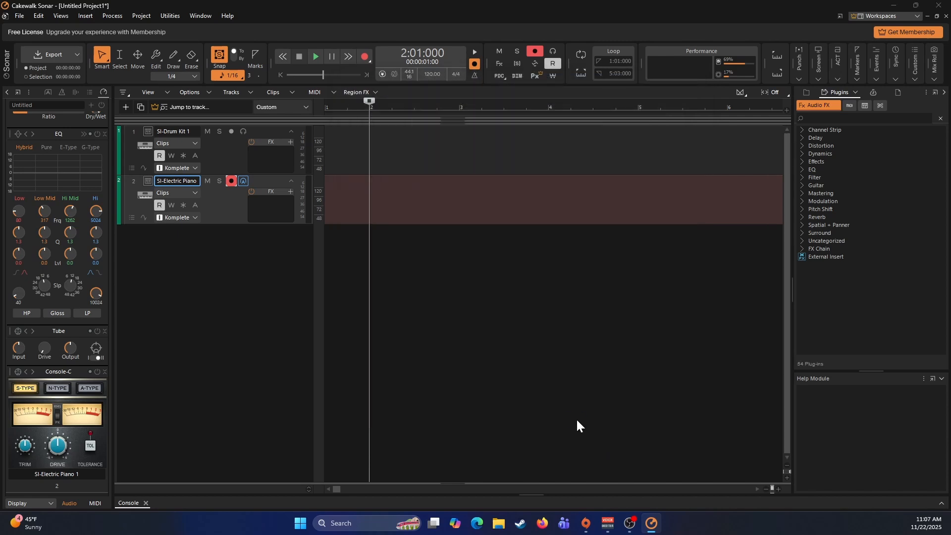
# - Record an electric piano part of about four measures on the armed track, starting at measure 2
pyautogui.click(572, 424)
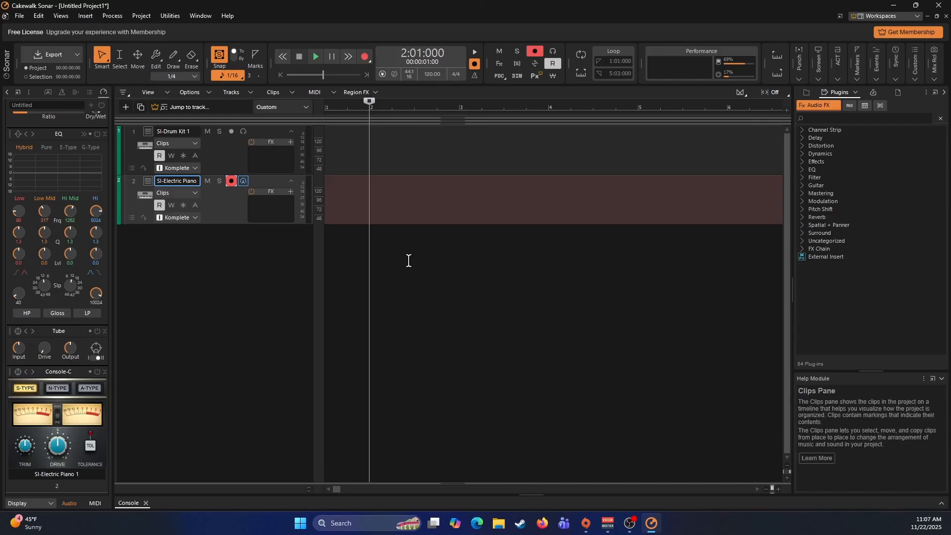
pyautogui.press('r')
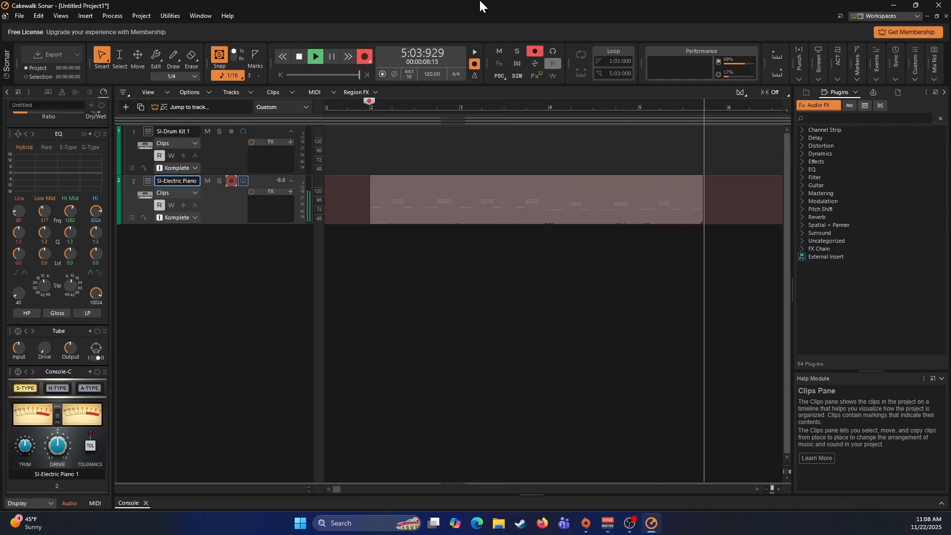
pyautogui.press('space')
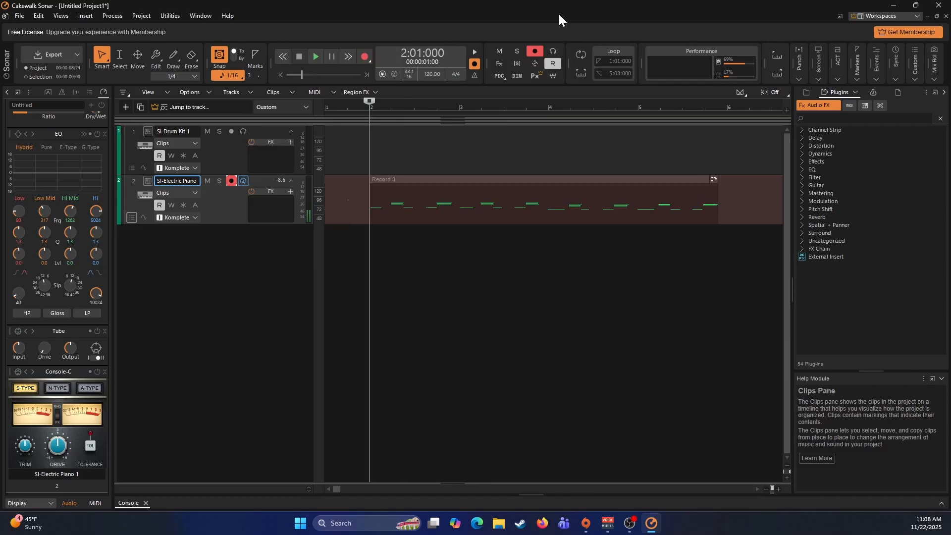
# - Quantize the recorded piano clip to a 1/8 resolution with note durations included
pyautogui.click(439, 180)
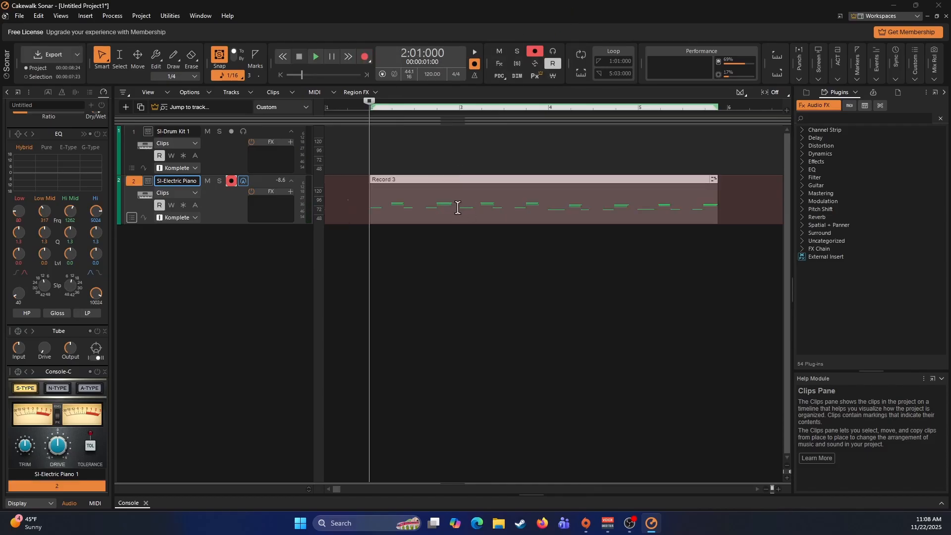
pyautogui.press('q')
pyautogui.click(419, 204)
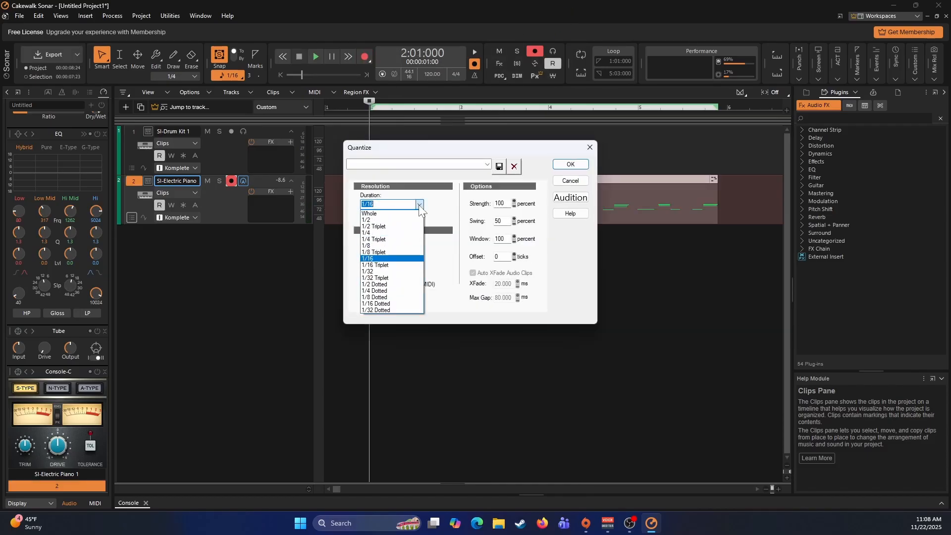
pyautogui.click(372, 250)
pyautogui.click(364, 252)
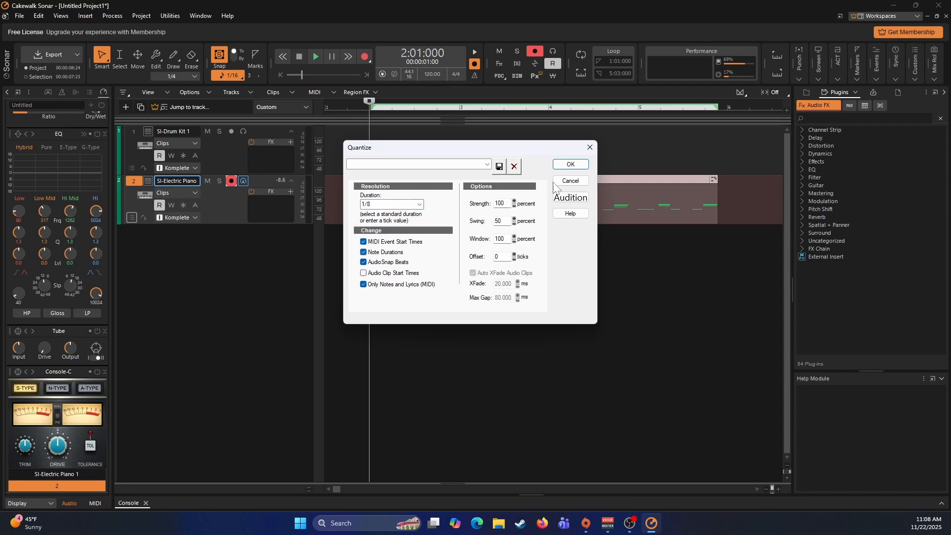
pyautogui.click(570, 166)
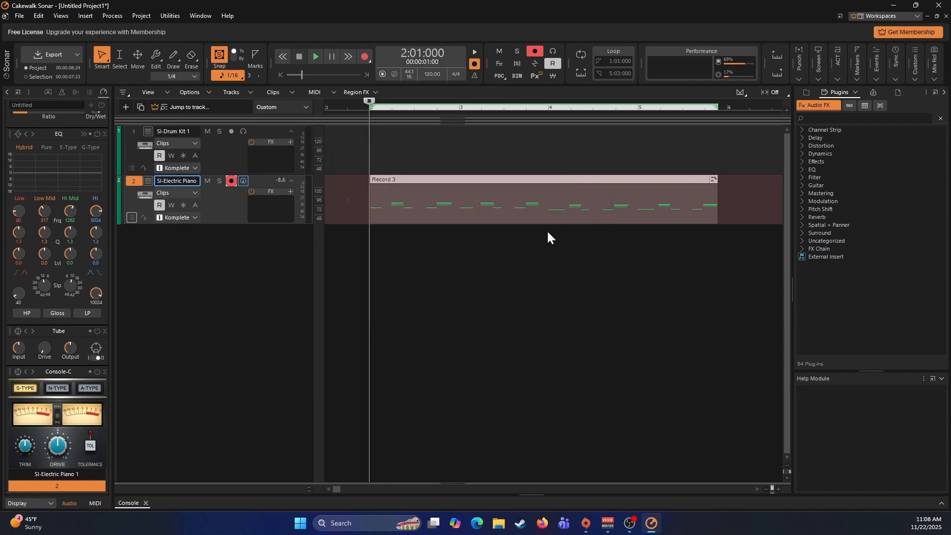
# - Play back the quantized piano clip from measure 2 and stop during measure 5
pyautogui.press('space')
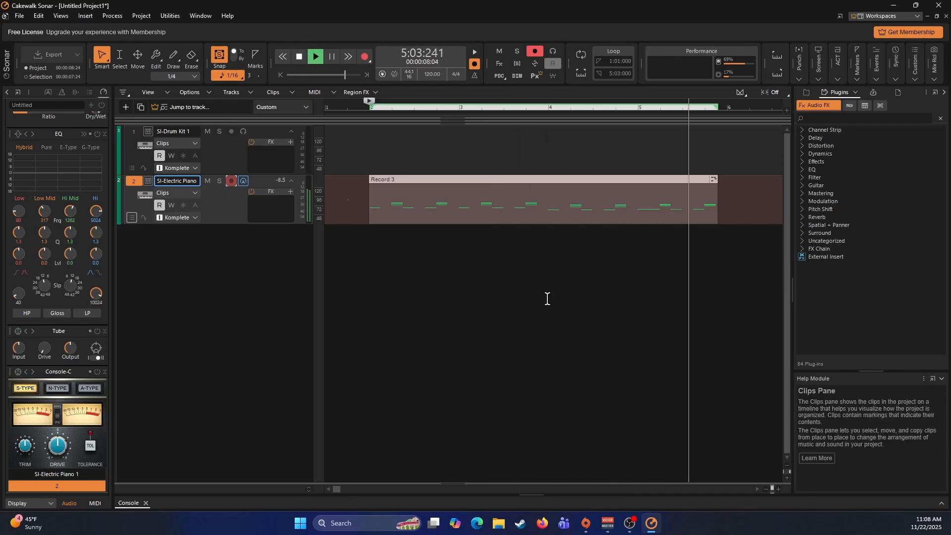
pyautogui.press('space')
# - Set the duration of the G 3 note at 5:01:000 in the piano clip to 480 and play the clip back from measure 2
pyautogui.doubleClick(645, 218)
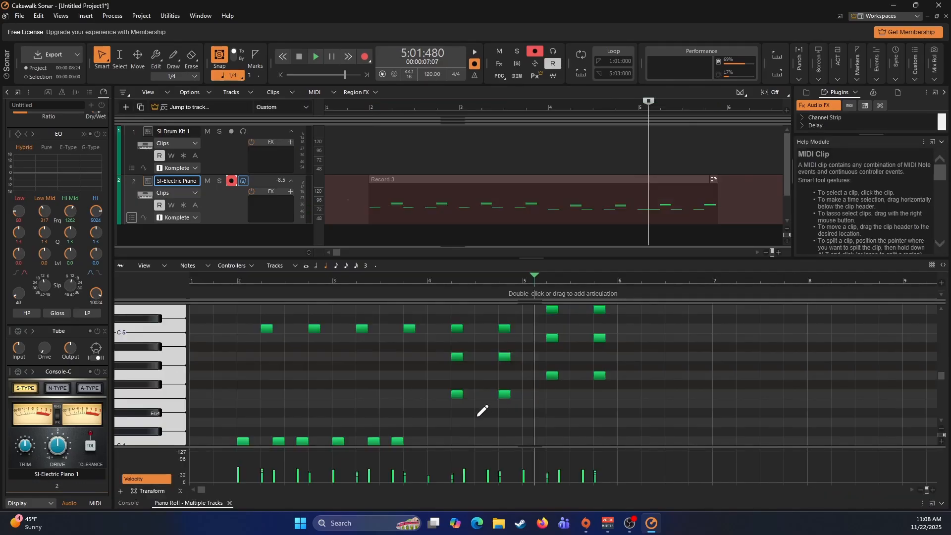
pyautogui.scroll(-3, 537, 385)
pyautogui.scroll(-1, 537, 385)
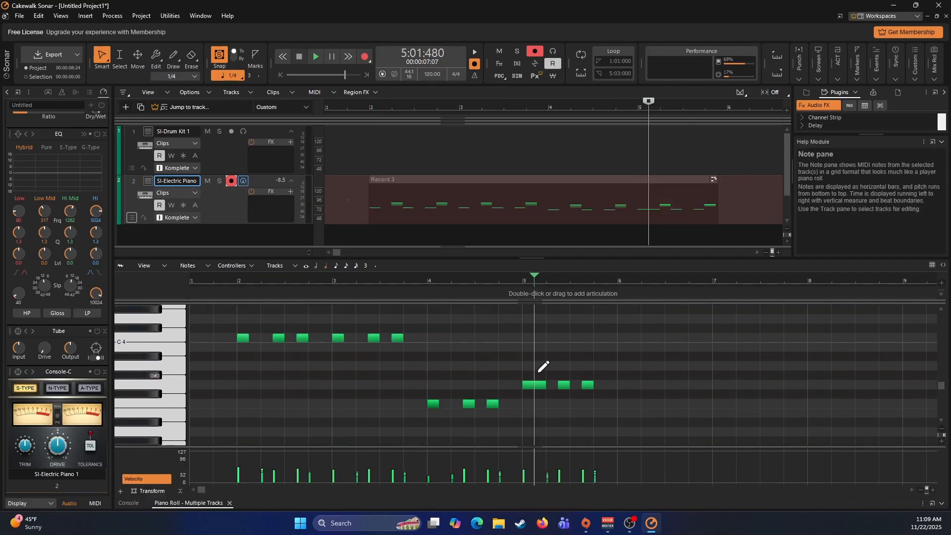
pyautogui.click(534, 385)
pyautogui.doubleClick(534, 385)
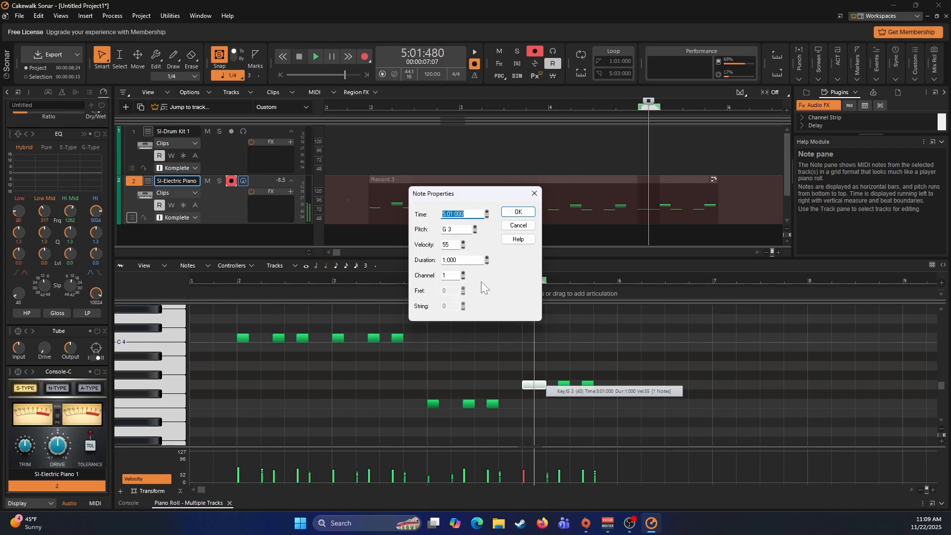
pyautogui.doubleClick(461, 260)
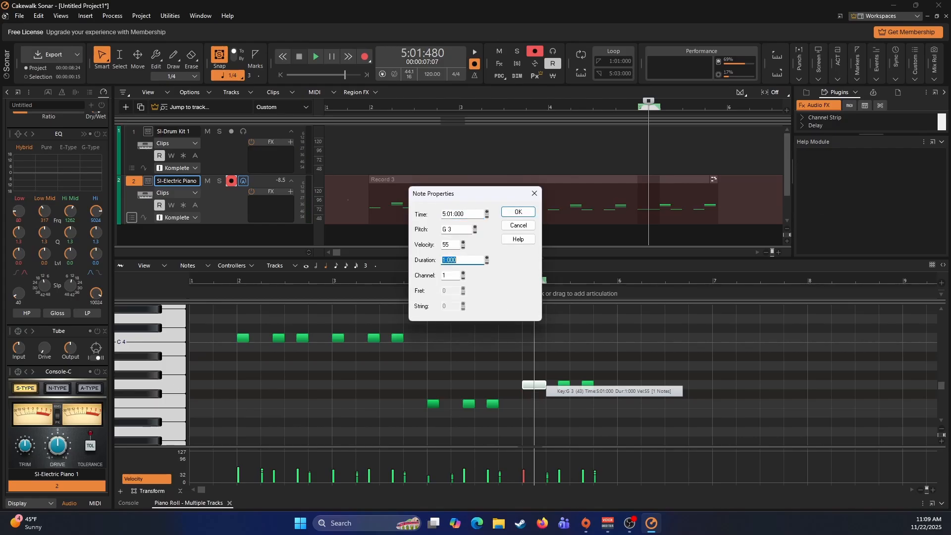
pyautogui.write('480')
pyautogui.click(518, 212)
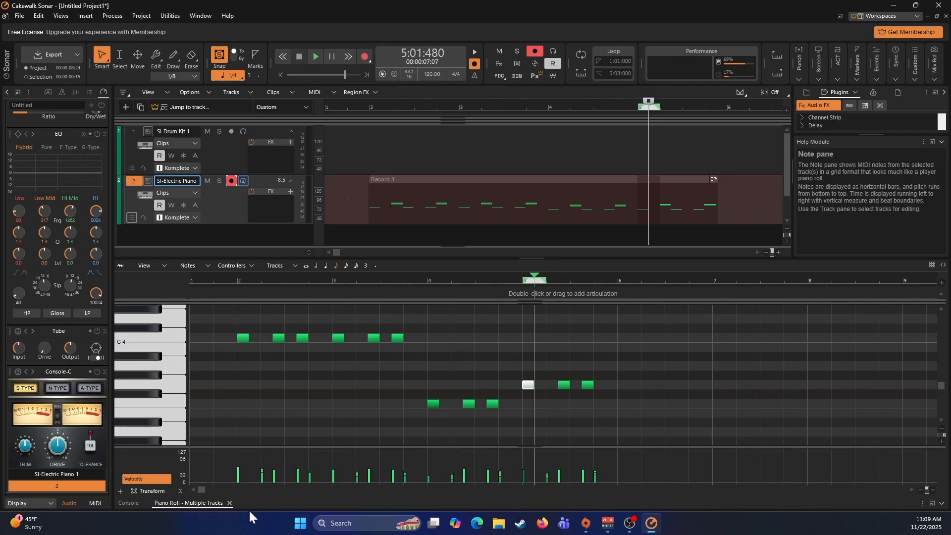
pyautogui.click(230, 503)
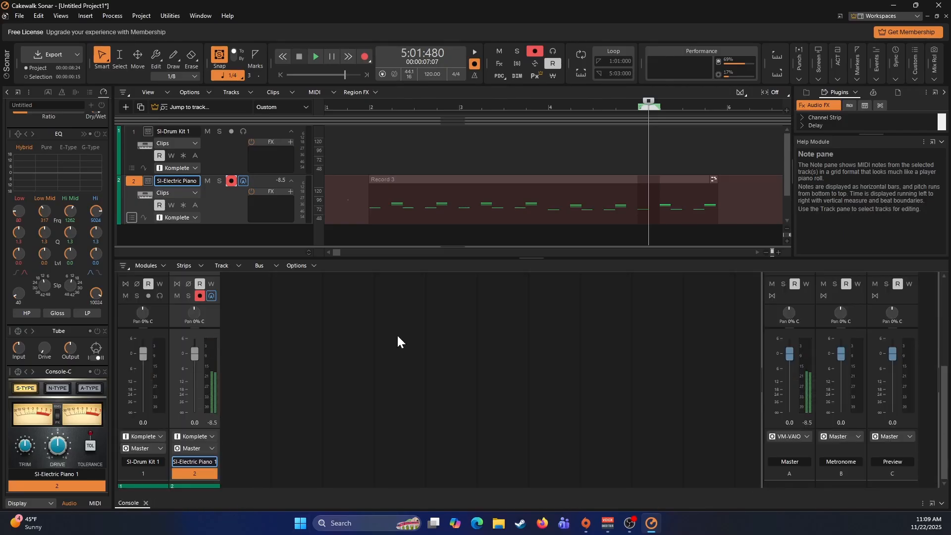
pyautogui.click(365, 131)
pyautogui.press('space')
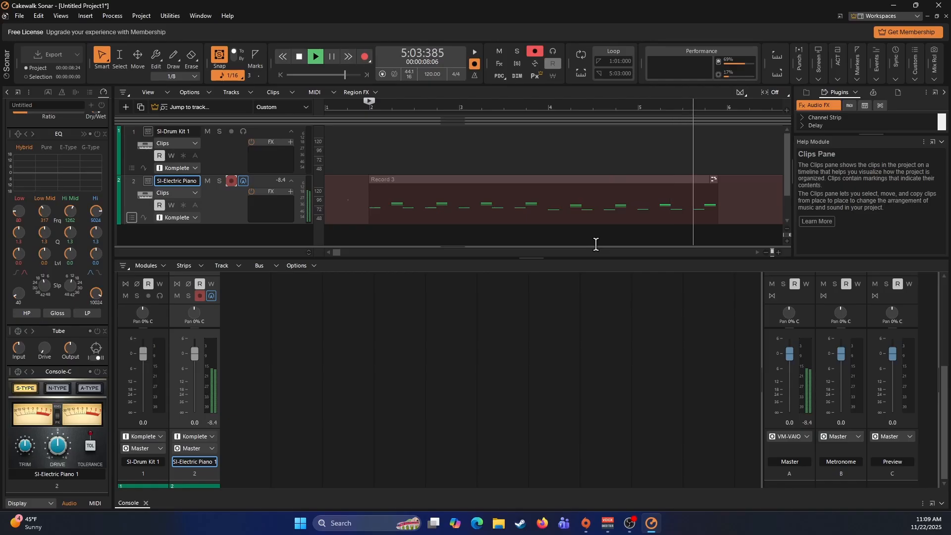
# - Copy the electric piano clip and paste it on the same track at measure 6
pyautogui.click(726, 197)
pyautogui.click(588, 182)
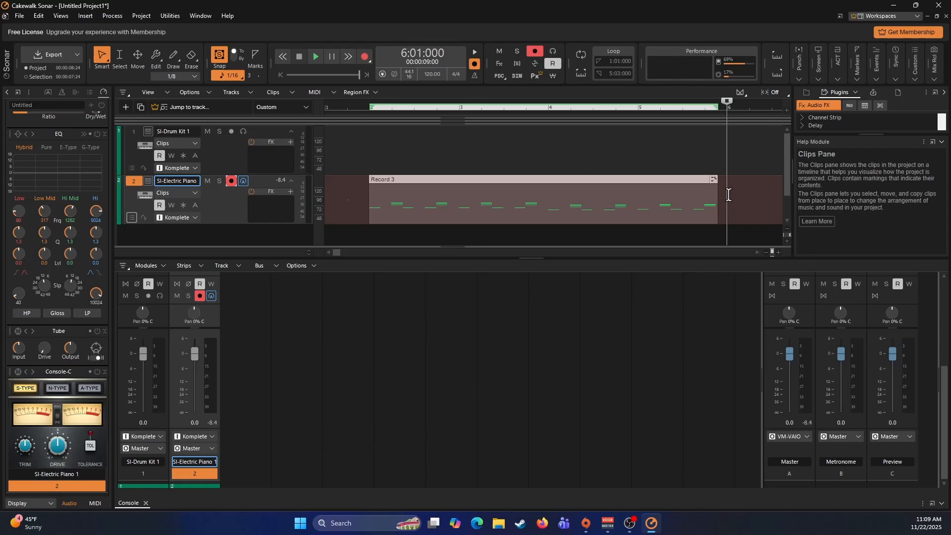
pyautogui.click(728, 195)
pyautogui.hotkey('ctrl', 'v')
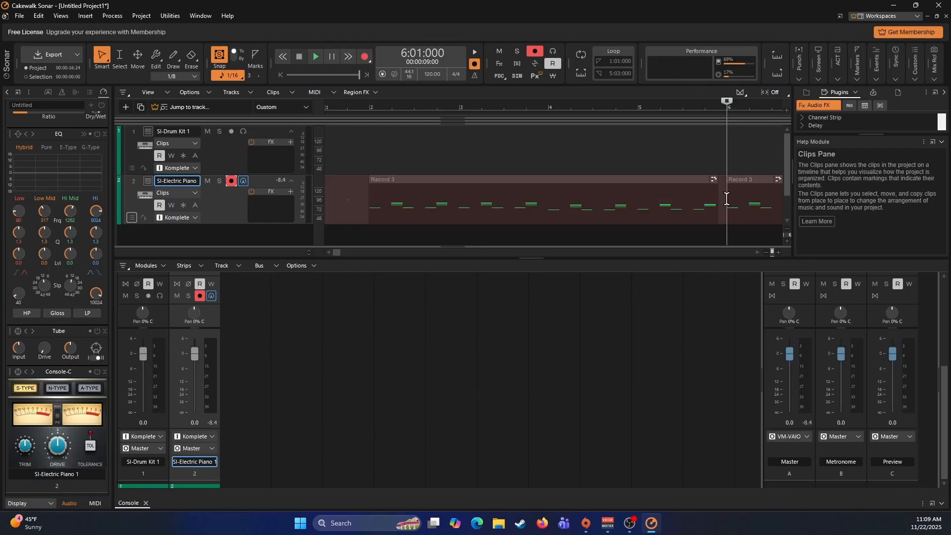
pyautogui.hscroll(8, 692, 218)
pyautogui.hscroll(-4, 665, 215)
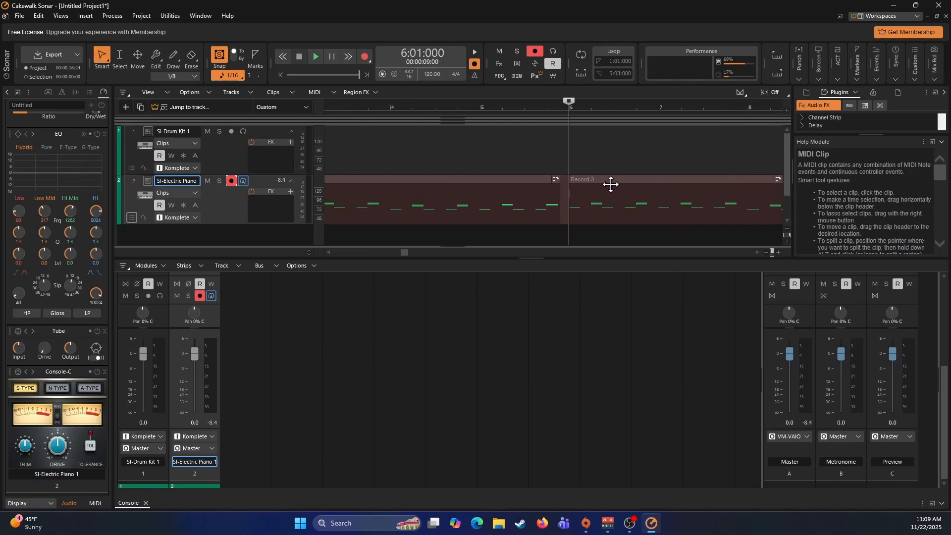
# - Set the project time to measure 9, then disarm the electric piano track and arm the SI-Drum Kit 1 track for recording
pyautogui.hscroll(5, 610, 186)
pyautogui.click(593, 155)
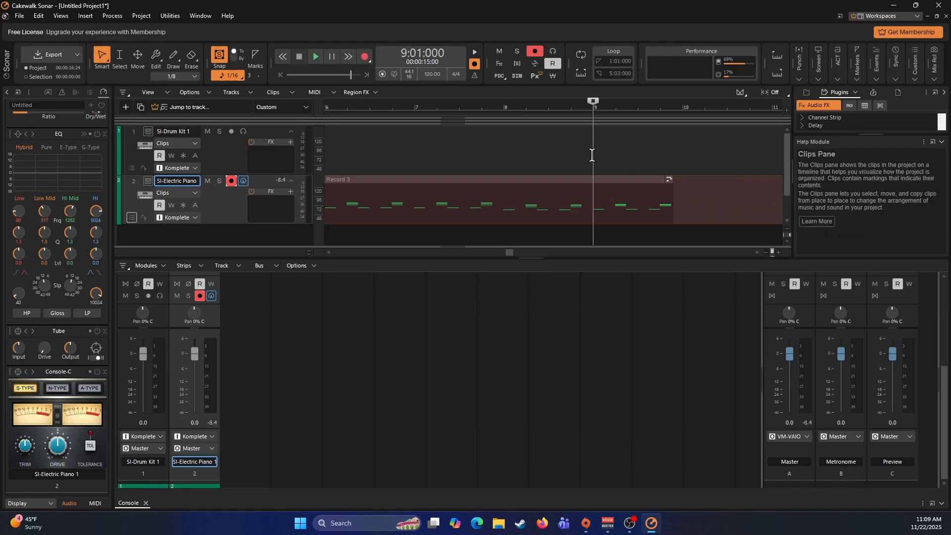
pyautogui.click(234, 160)
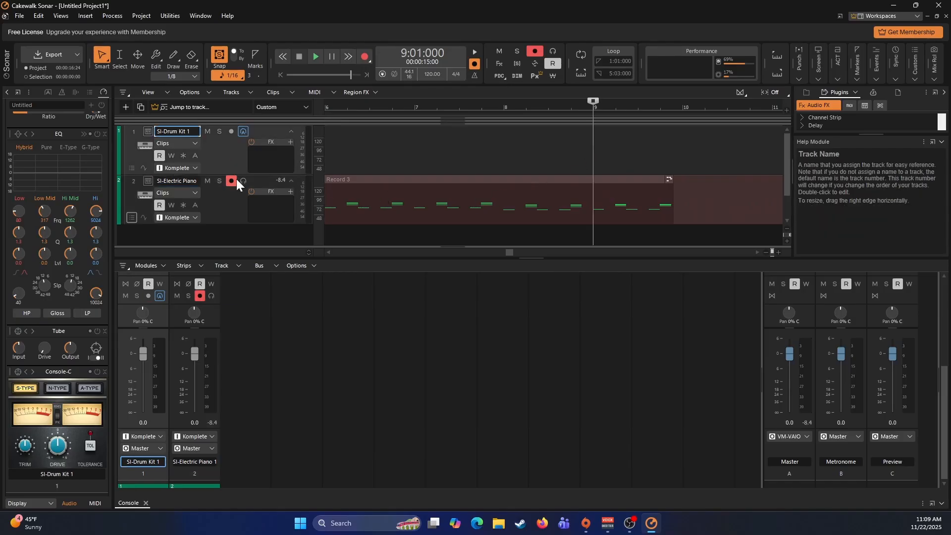
pyautogui.click(235, 180)
pyautogui.click(231, 132)
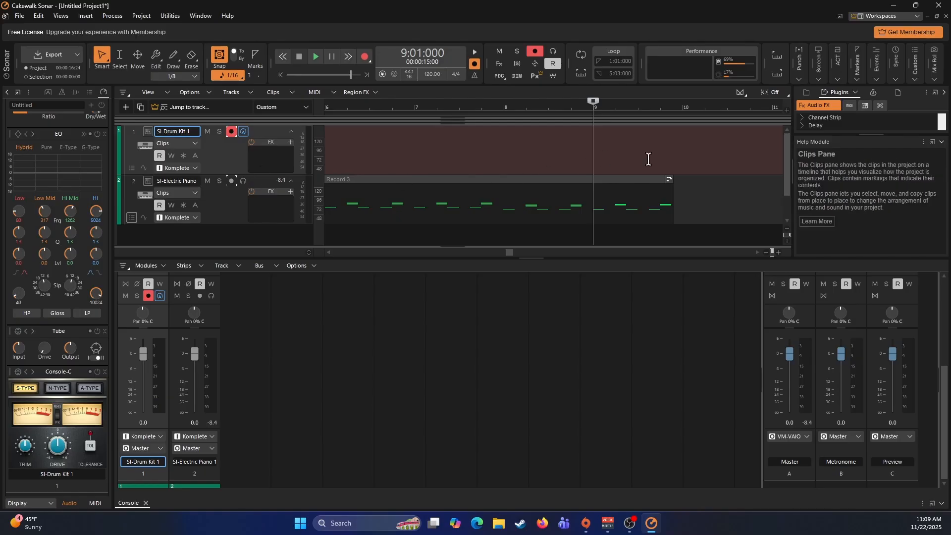
# - Record a drum part of about one measure on the armed drum kit track, starting at measure 9
pyautogui.press('space')
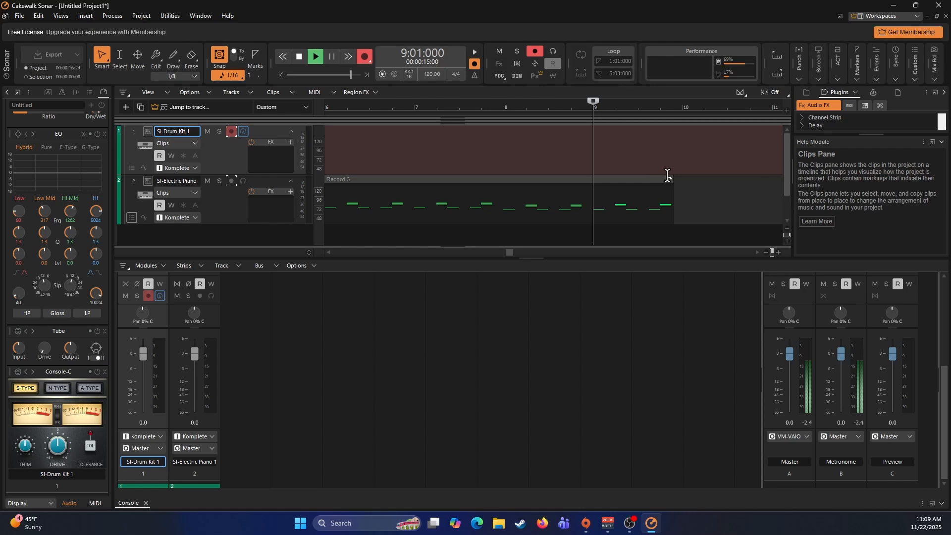
pyautogui.press('r')
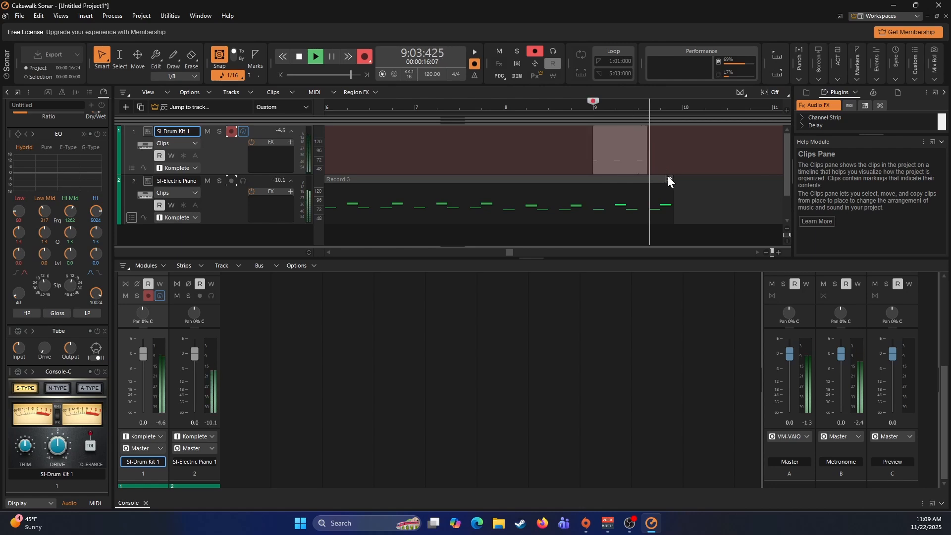
pyautogui.press('space')
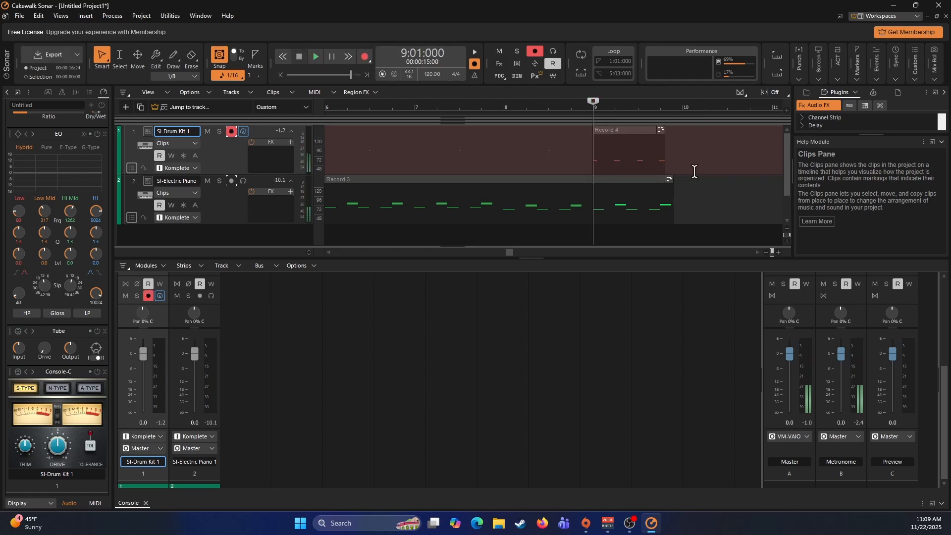
# - Quantize the recorded drum clip to a 1/16 resolution and play it back from measure 9
pyautogui.click(641, 128)
pyautogui.press('q')
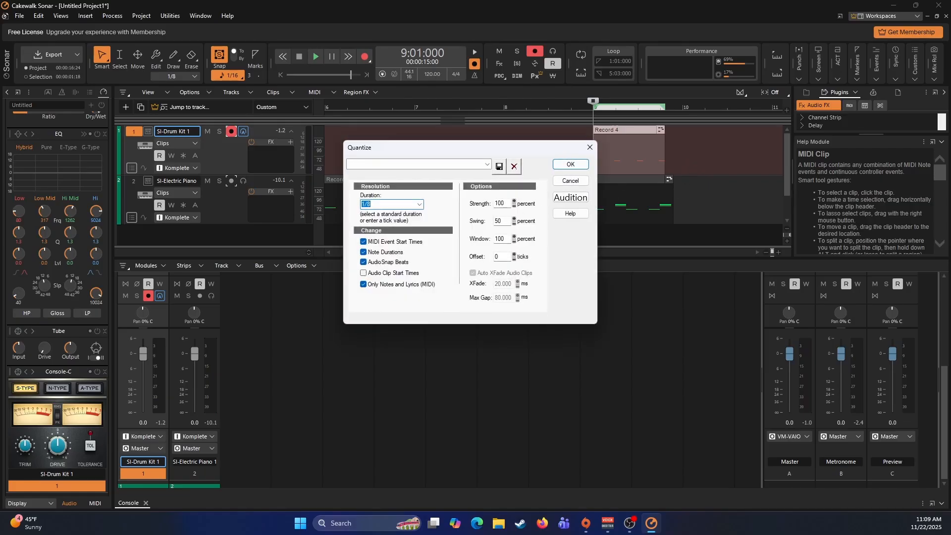
pyautogui.press('Down')
pyautogui.click(570, 164)
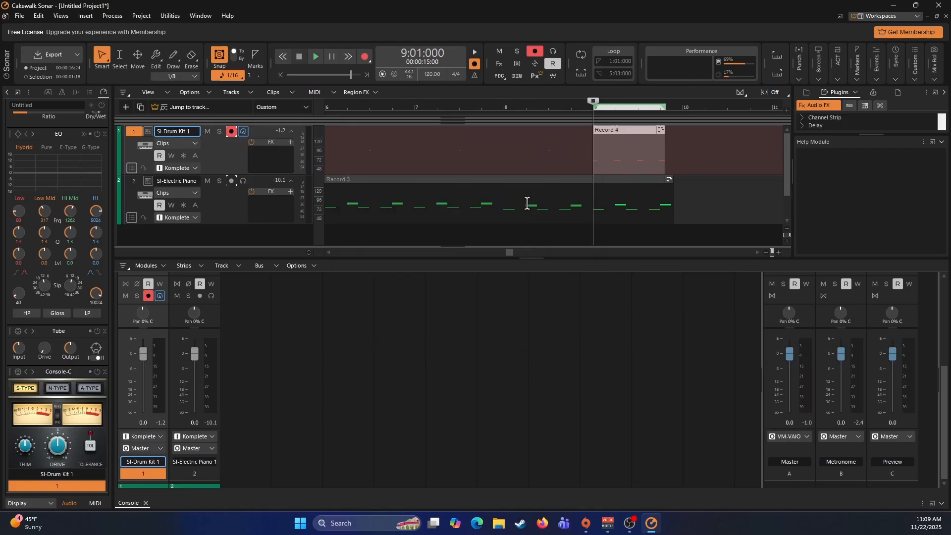
pyautogui.press('space')
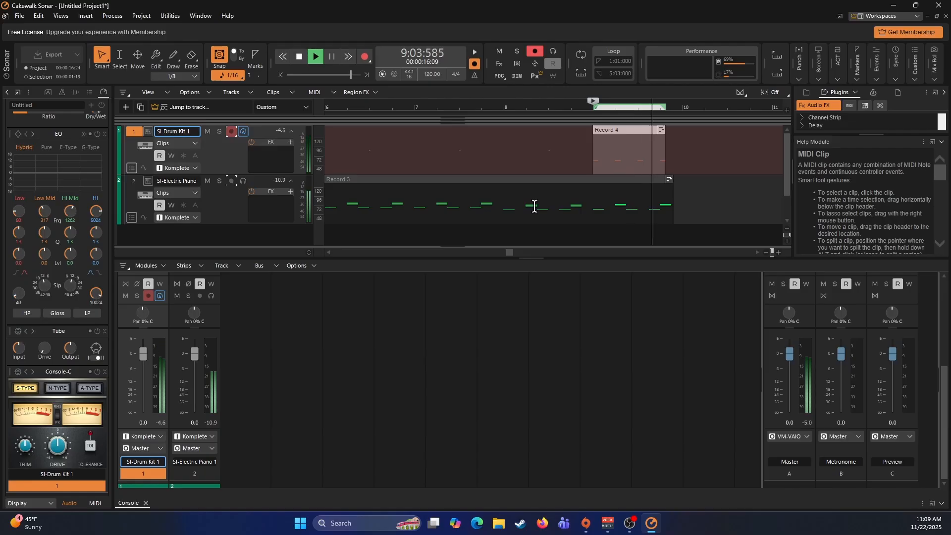
pyautogui.press('space')
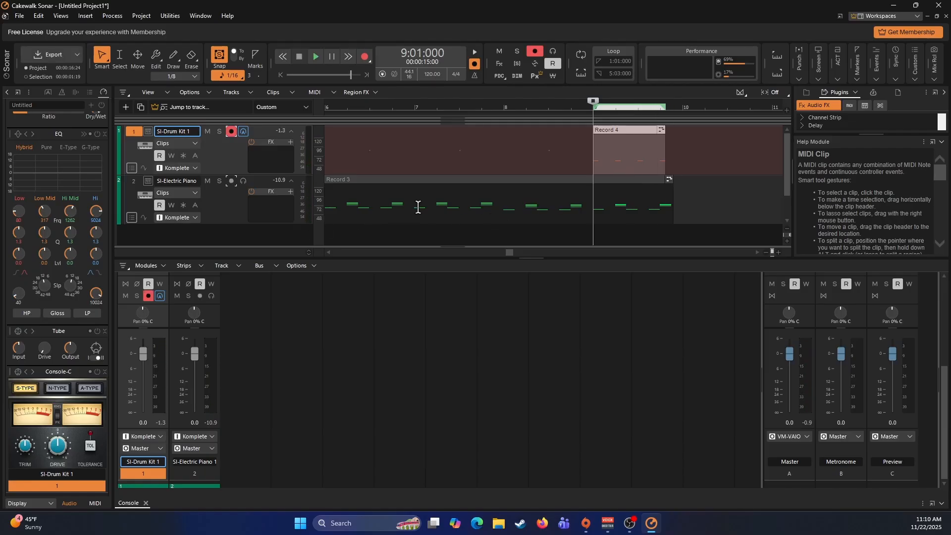
# - Switch record arming from the drum kit to the electric piano track and record about four measures starting at measure 10
pyautogui.scroll(-1, 418, 207)
pyautogui.click(682, 174)
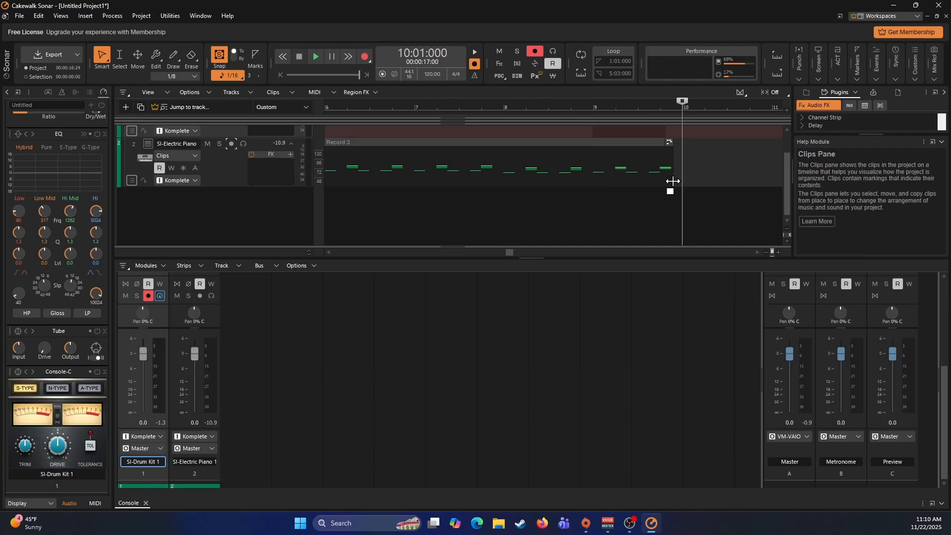
pyautogui.scroll(1, 397, 181)
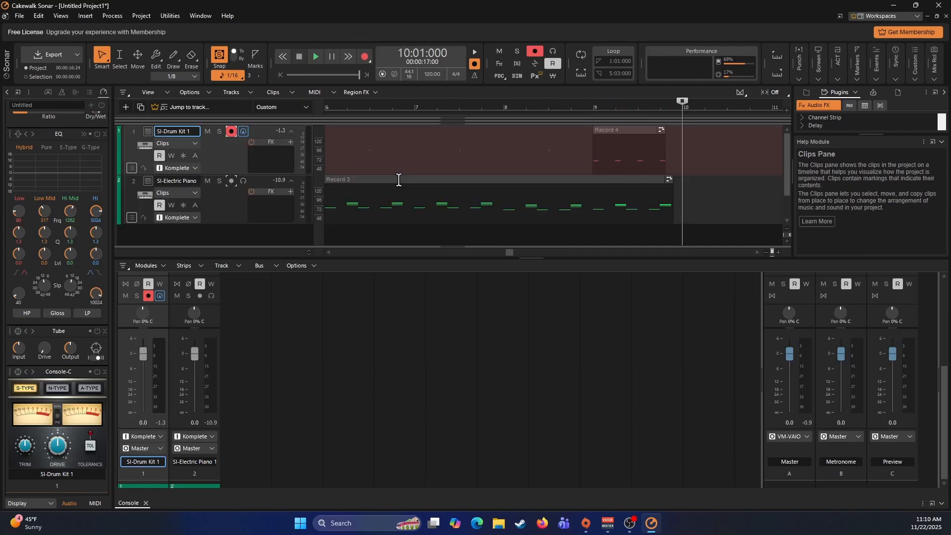
pyautogui.click(232, 132)
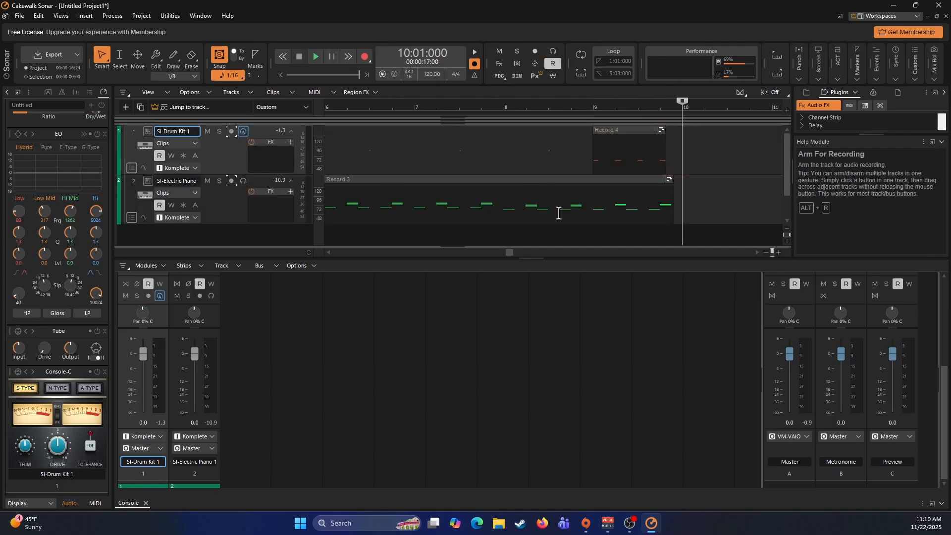
pyautogui.click(225, 203)
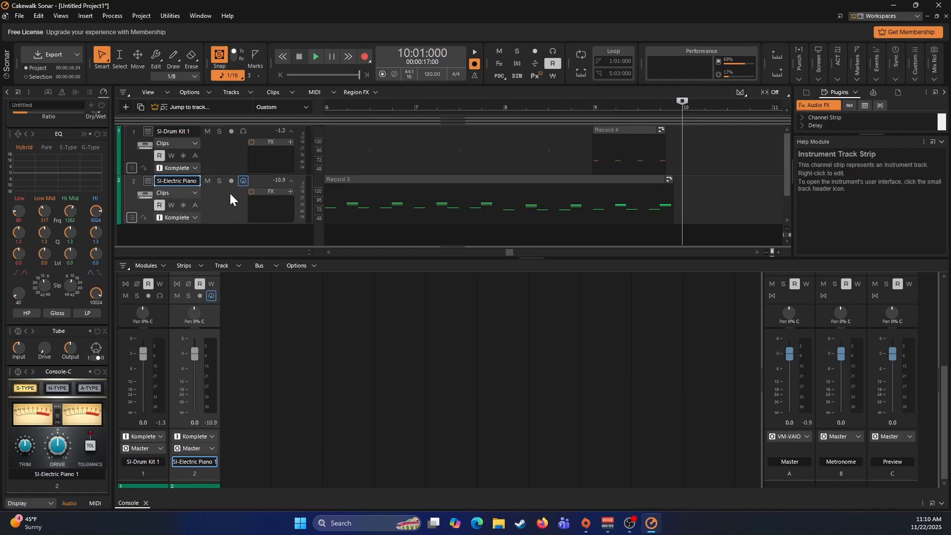
pyautogui.click(232, 181)
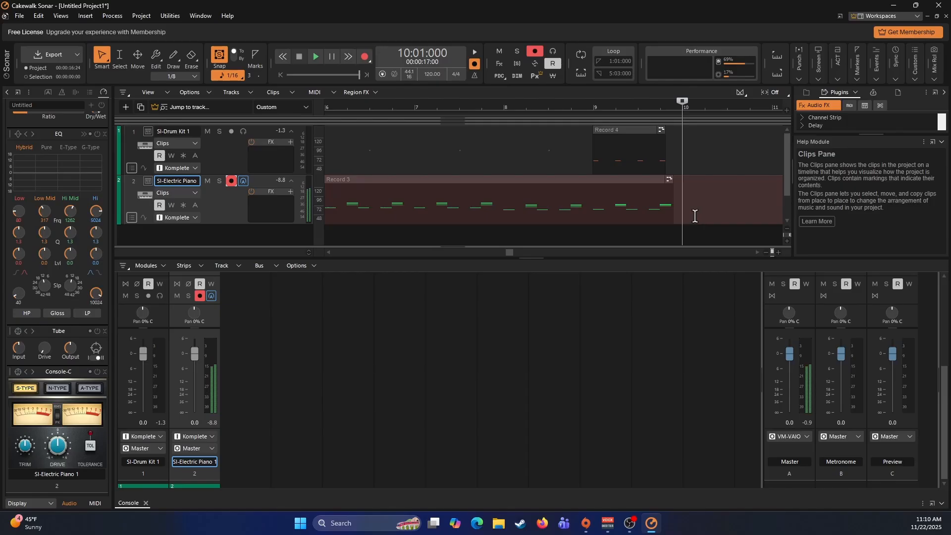
pyautogui.press('space')
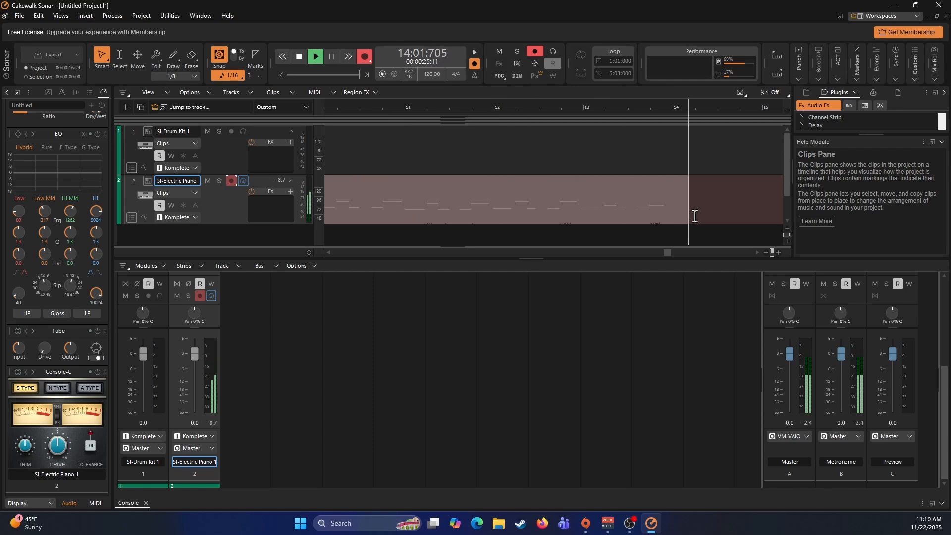
pyautogui.press('space')
# - Quantize the piano clip recorded at measure 10 to a 1/8 resolution with note durations included
pyautogui.click(426, 206)
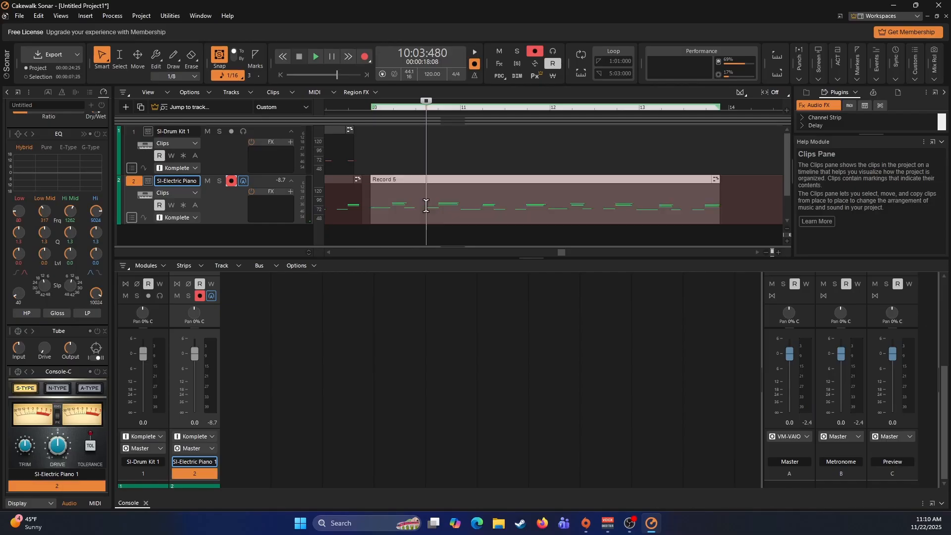
pyautogui.press('q')
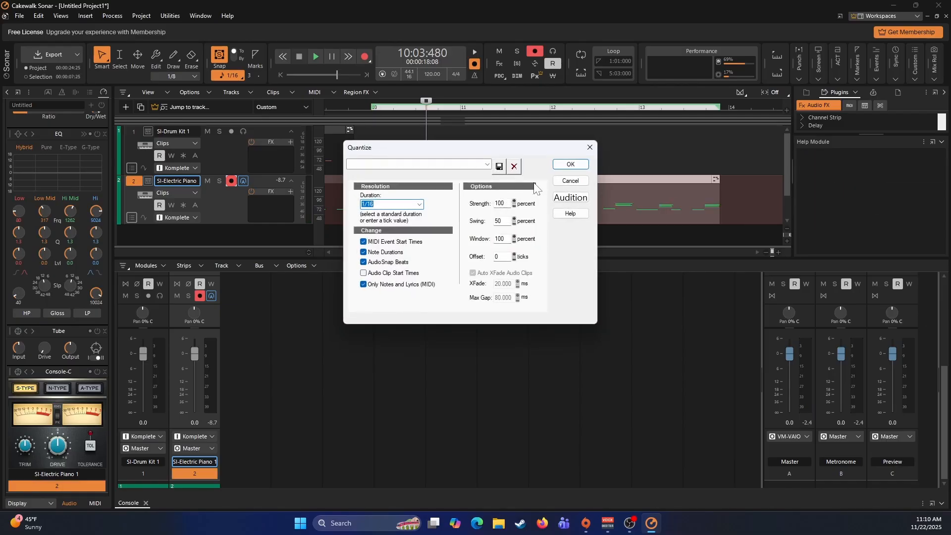
pyautogui.press('Up')
pyautogui.click(570, 164)
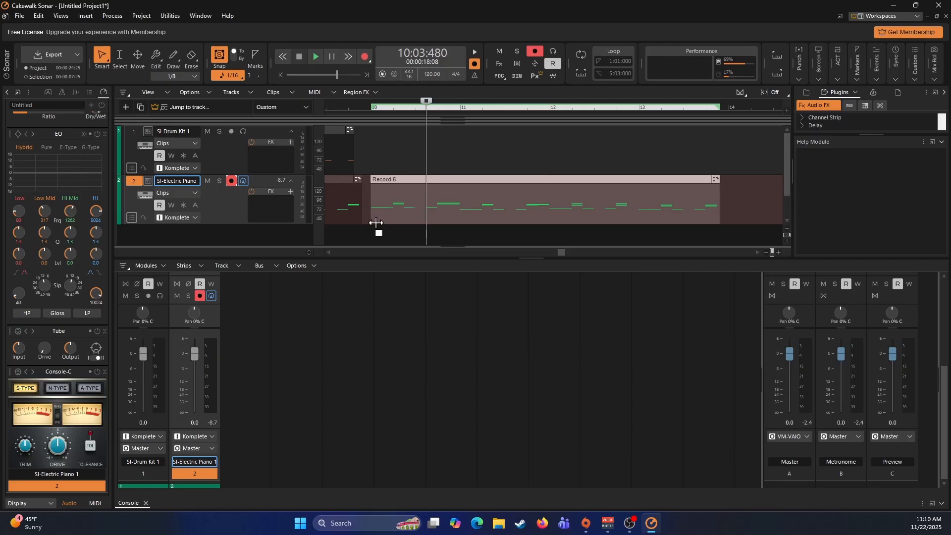
# - Play back the newly quantized piano clip from measure 10 and stop during measure 11
pyautogui.click(372, 169)
pyautogui.press('space')
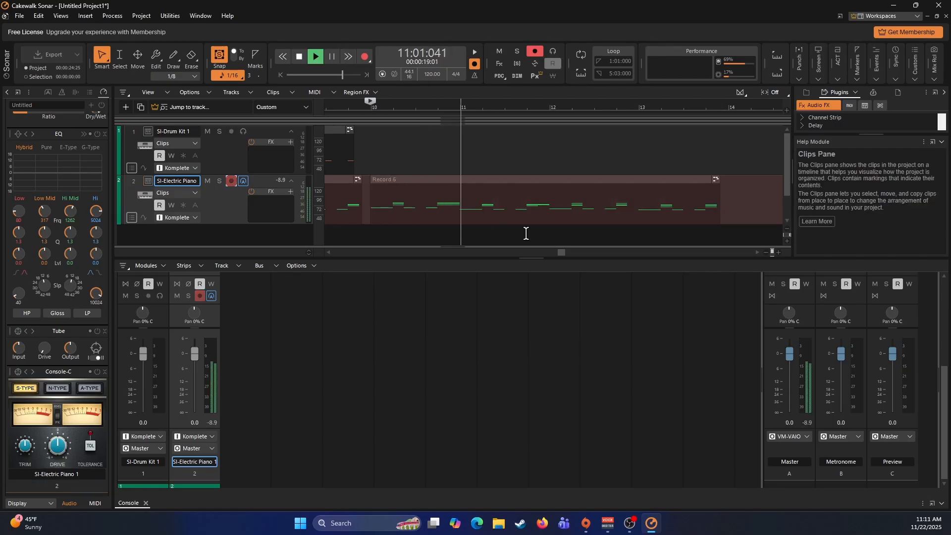
pyautogui.press('space')
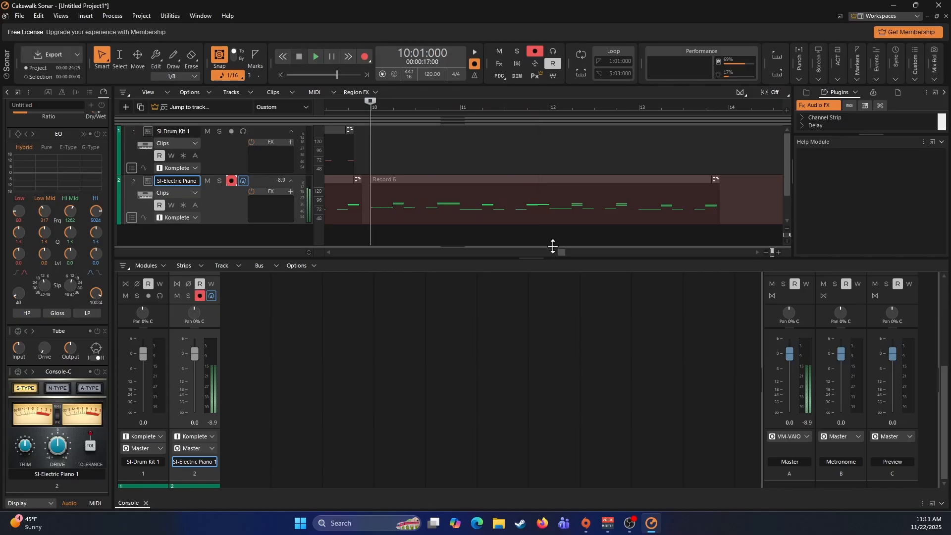
# - Open the piano clip at measure 10 for note editing, set the G 4 note at 11:04:000 to duration 1:000, and return to measure 10
pyautogui.click(539, 204)
pyautogui.doubleClick(540, 207)
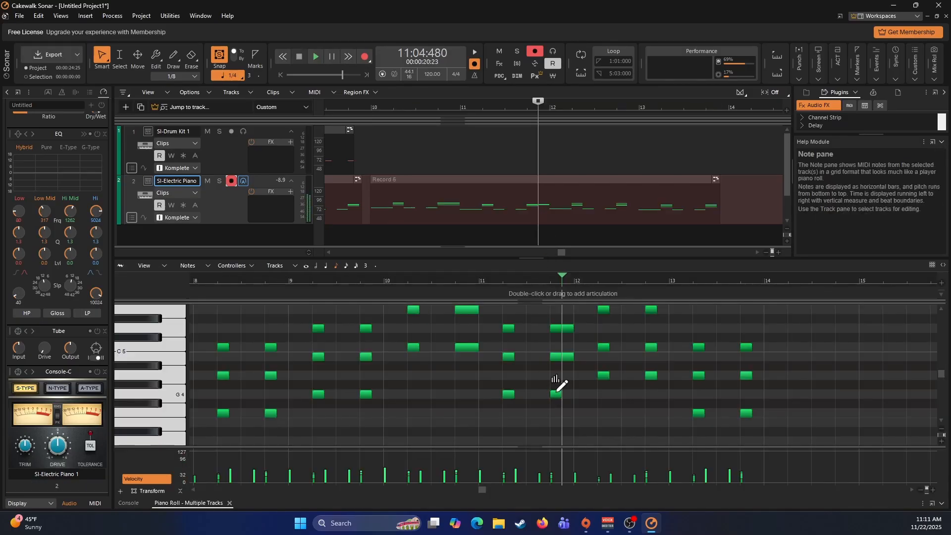
pyautogui.doubleClick(555, 395)
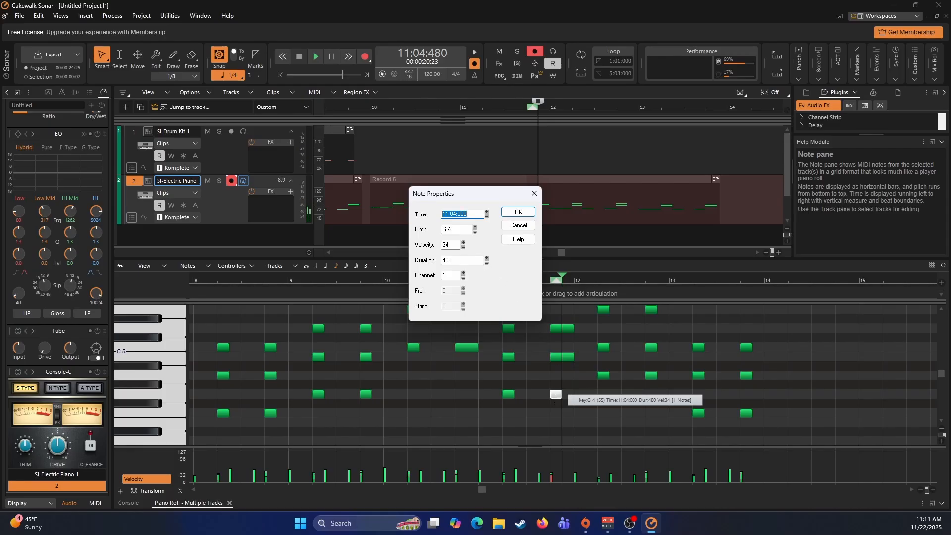
pyautogui.doubleClick(448, 260)
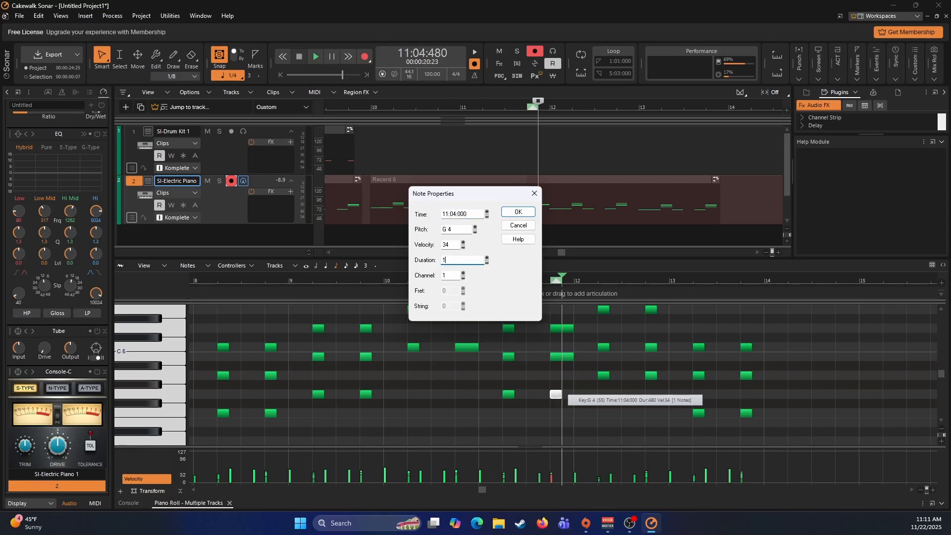
pyautogui.write('1:000')
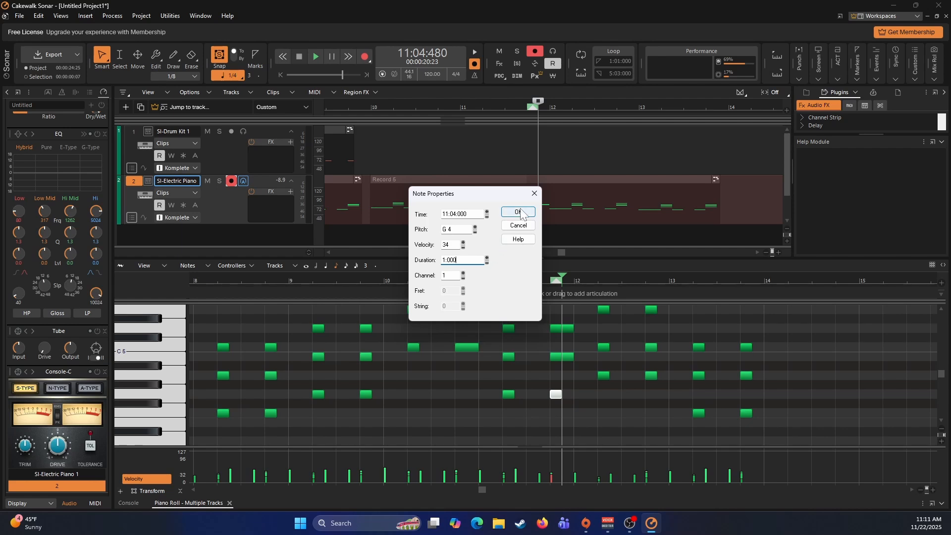
pyautogui.click(518, 212)
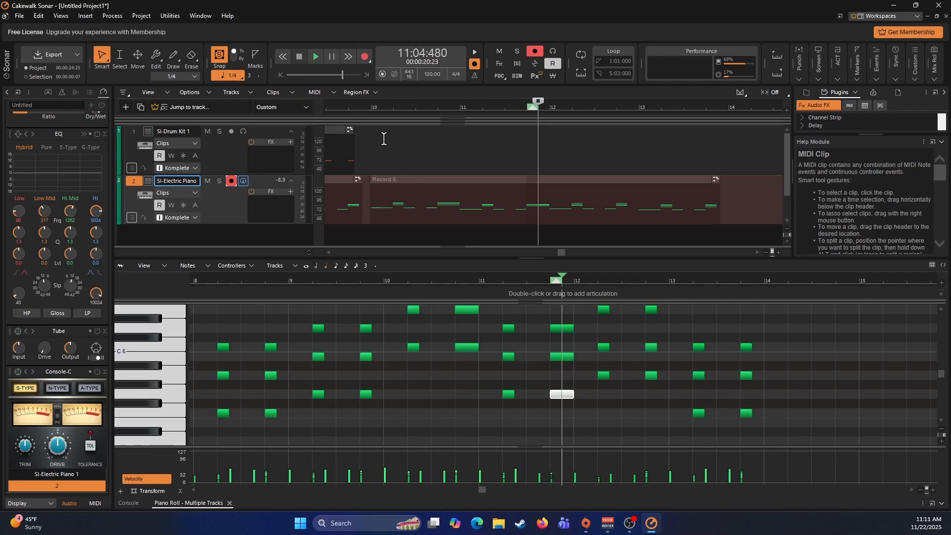
pyautogui.doubleClick(372, 108)
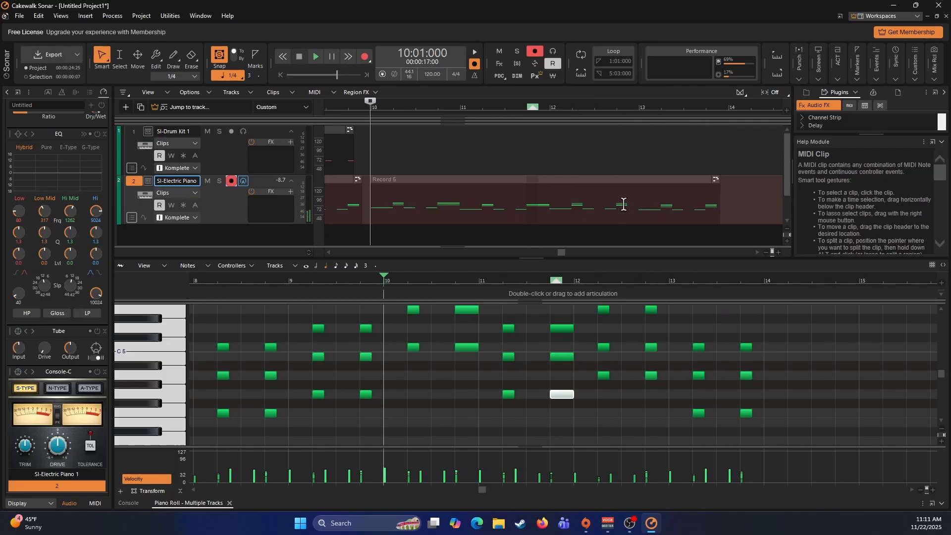
# - Set the duration of the piano clip's E 5 note at 12:04:000 to 1
pyautogui.click(621, 206)
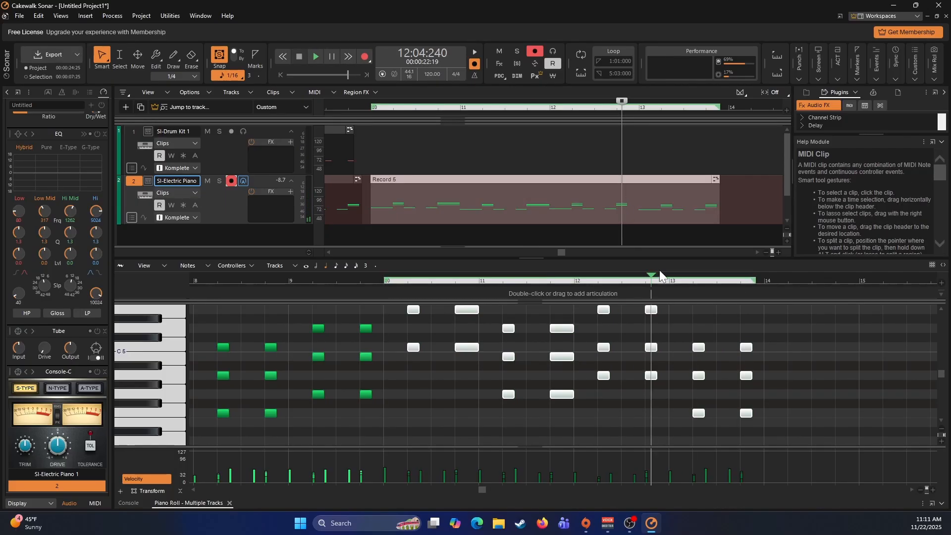
pyautogui.doubleClick(651, 309)
pyautogui.press('Tab')
pyautogui.press('Tab')
pyautogui.press('Tab')
pyautogui.write('1')
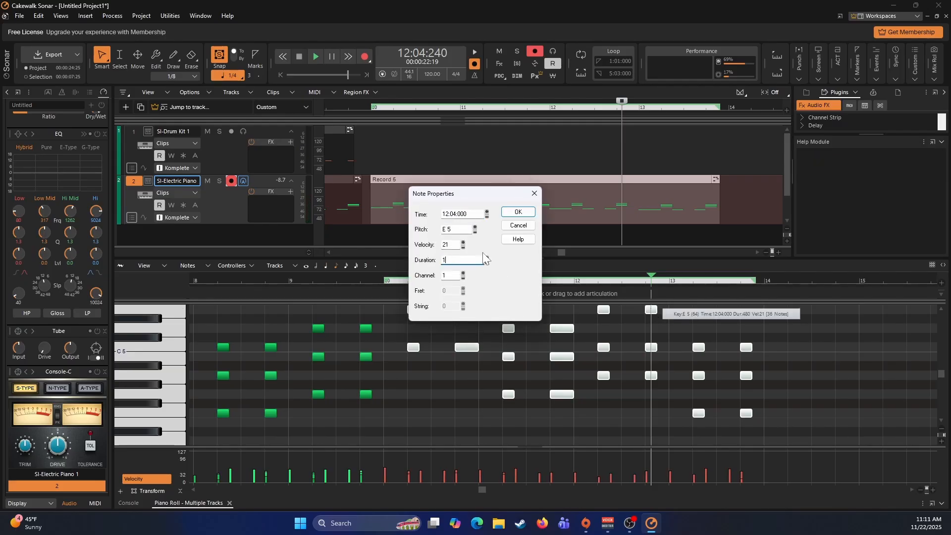
pyautogui.click(487, 259)
pyautogui.click(487, 261)
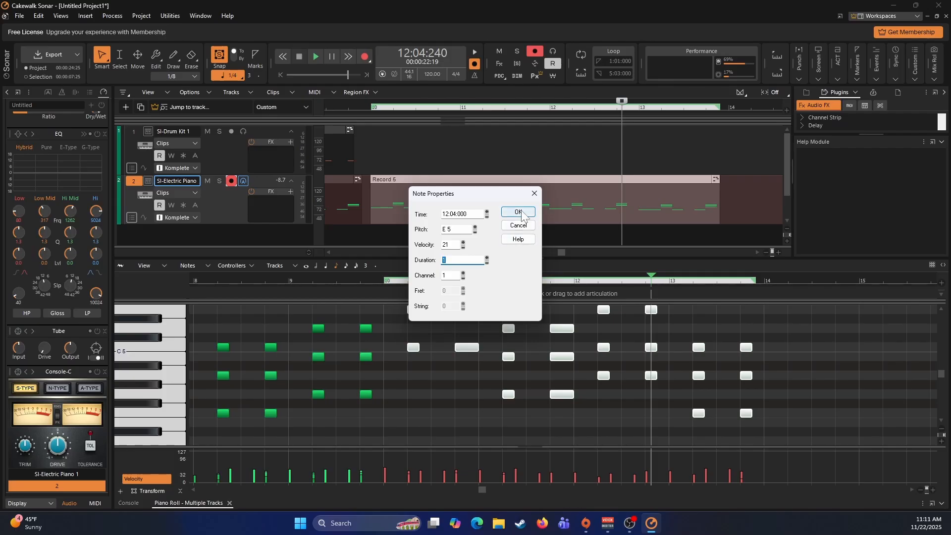
pyautogui.click(518, 212)
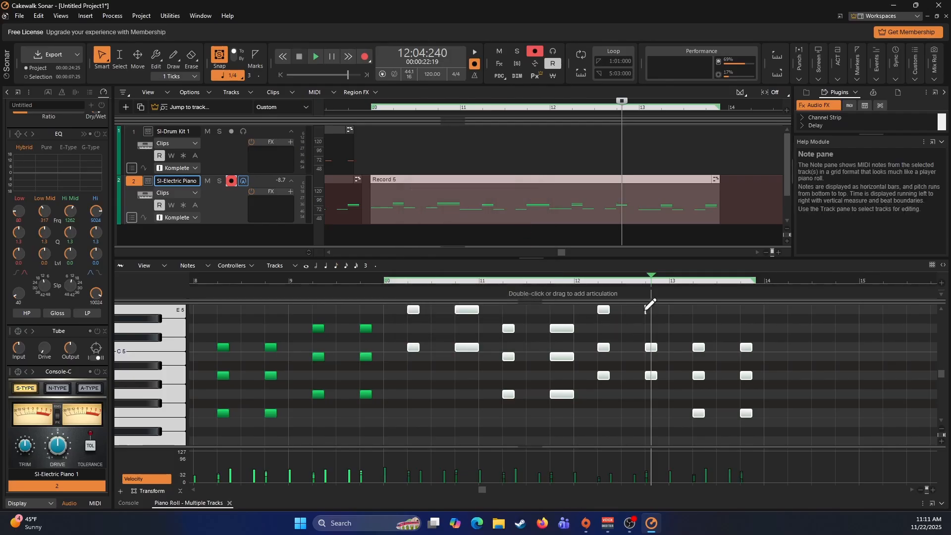
# - Correct the duration of the E 5 note at 12:04:000 to one full beat
pyautogui.doubleClick(645, 310)
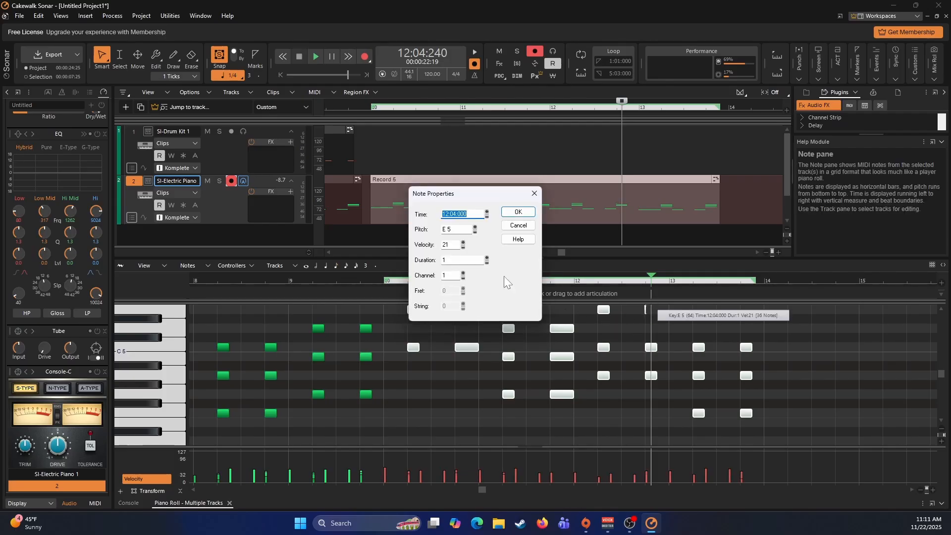
pyautogui.click(447, 260)
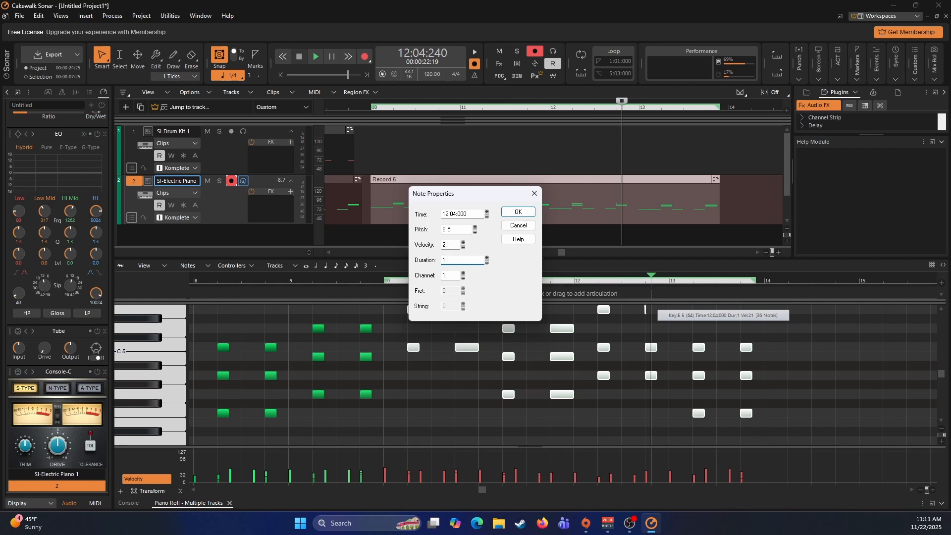
pyautogui.click(516, 212)
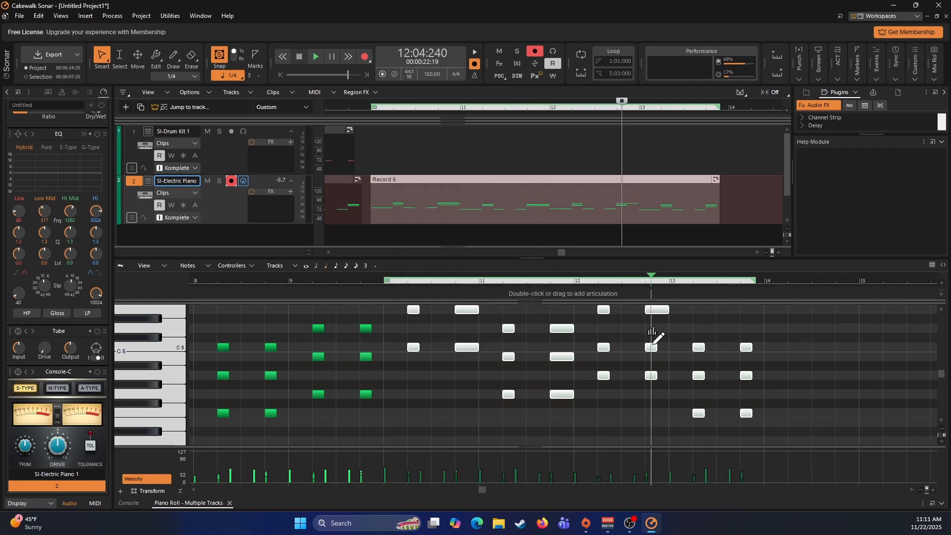
# - Set the duration of the C 5 note at 12:04:000 to 1:000
pyautogui.doubleClick(650, 347)
pyautogui.press('Tab')
pyautogui.press('Tab')
pyautogui.press('Tab')
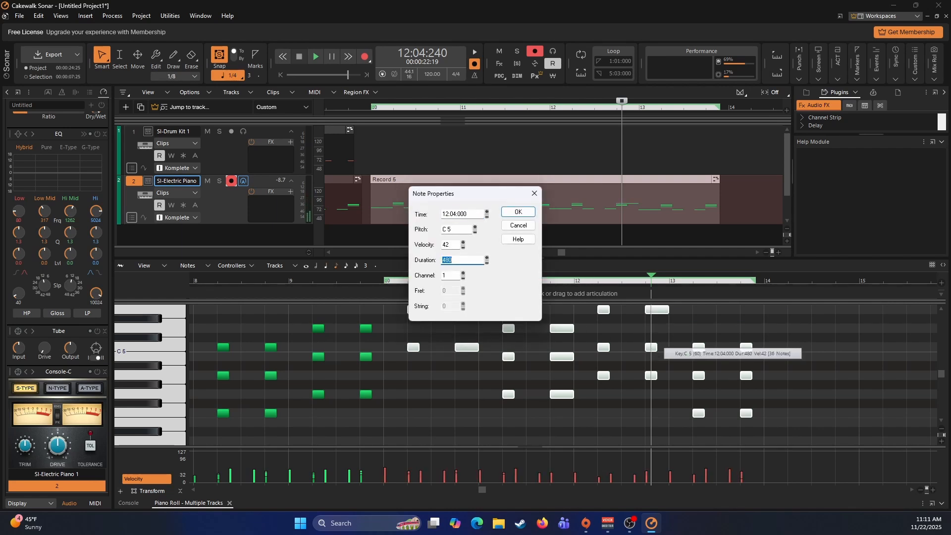
pyautogui.write('1:000')
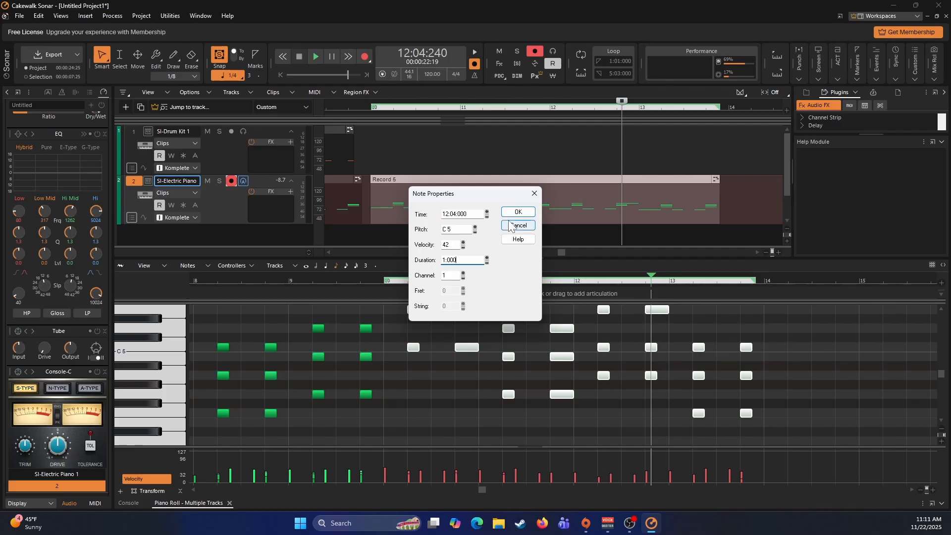
pyautogui.click(518, 212)
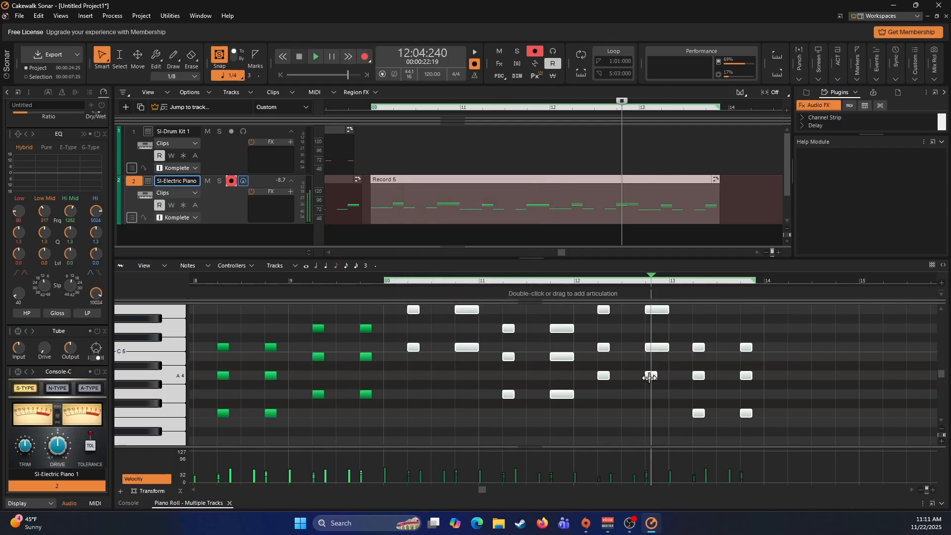
# - Set the duration of the A 4 note at 12:04:000 to 1:000
pyautogui.doubleClick(651, 376)
pyautogui.doubleClick(470, 261)
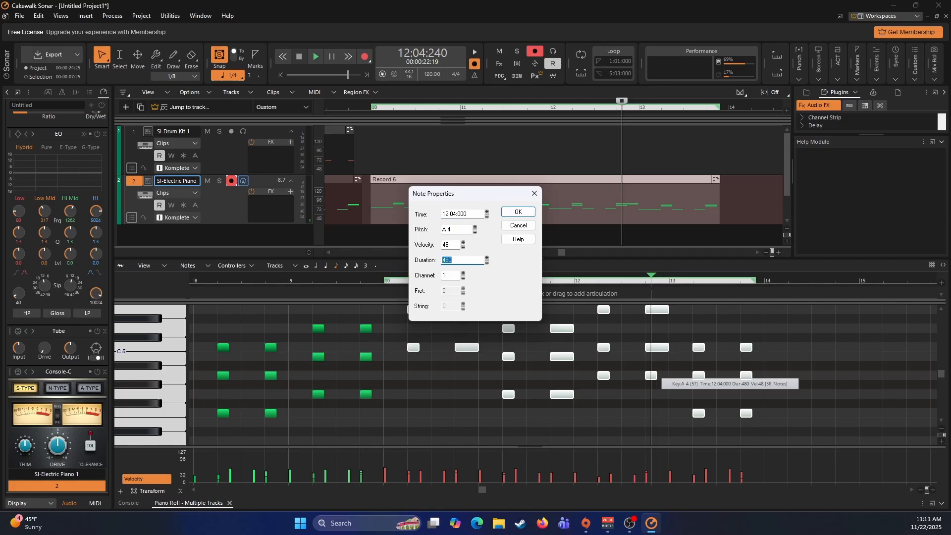
pyautogui.write('1:000')
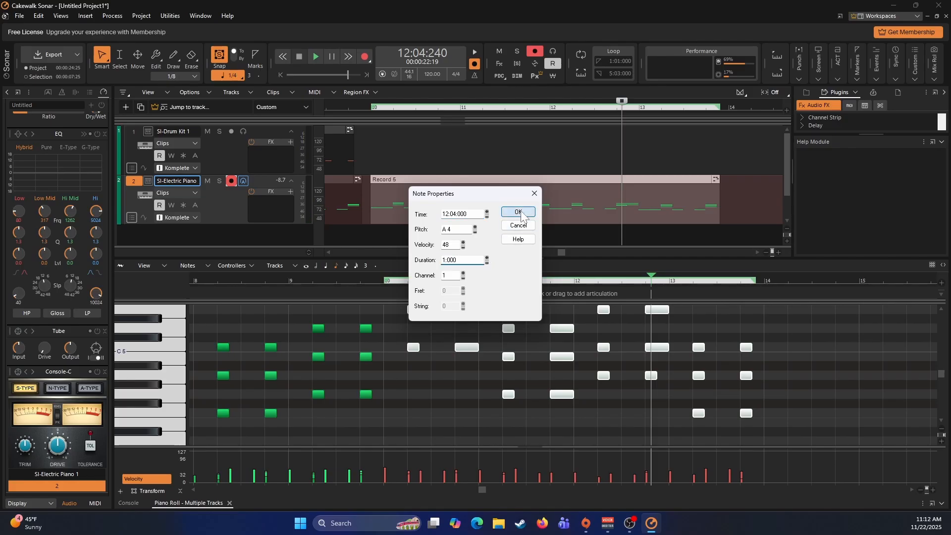
pyautogui.click(518, 212)
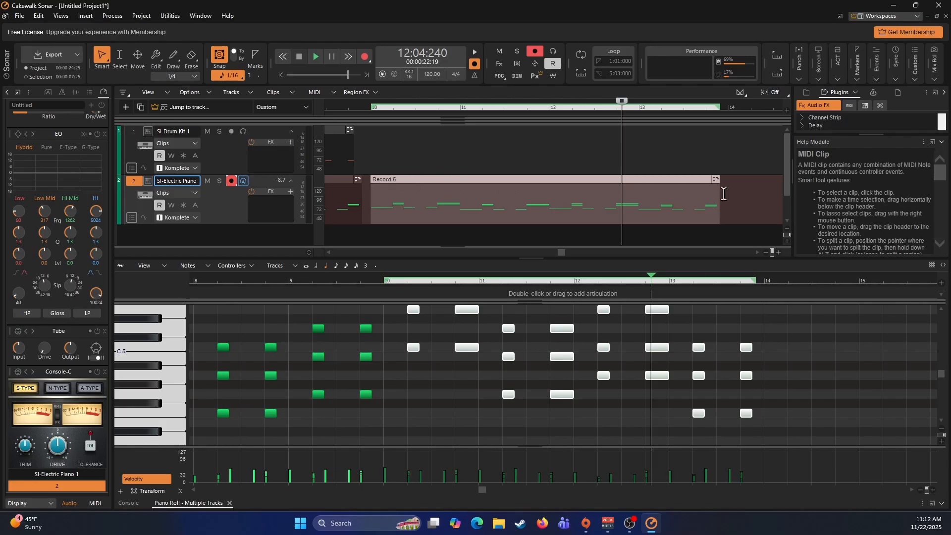
# - Paste a copy of the corrected piano clip on the electric piano track at measure 14
pyautogui.click(728, 194)
pyautogui.hotkey('ctrl', 'v')
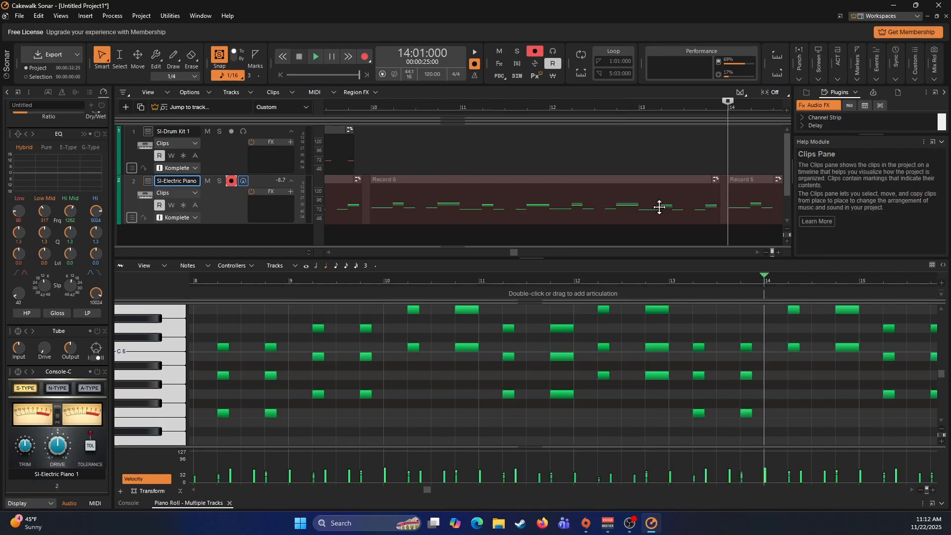
pyautogui.hscroll(8, 650, 208)
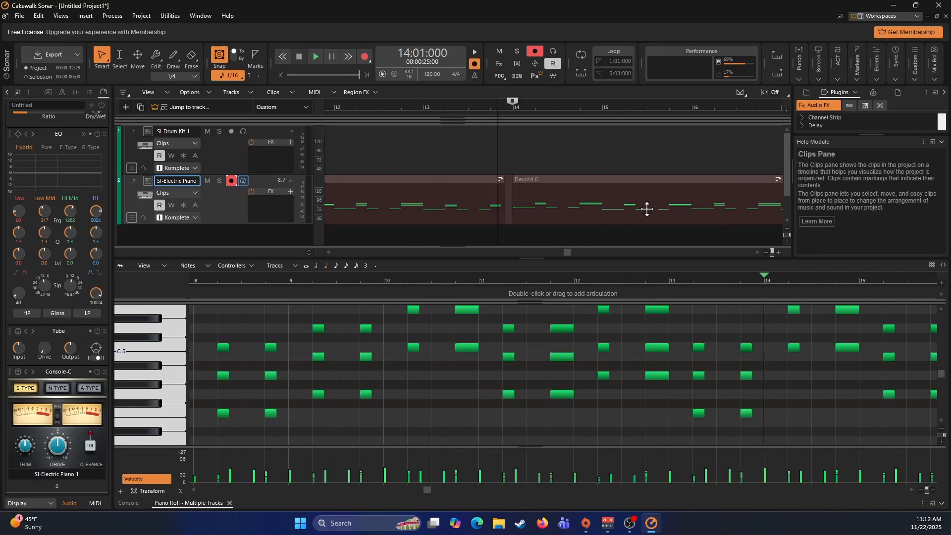
# - Switch record arming from the electric piano to the drum kit track, record about four measures from measure 10, and play the take back
pyautogui.hscroll(-8, 647, 209)
pyautogui.hscroll(-3, 490, 188)
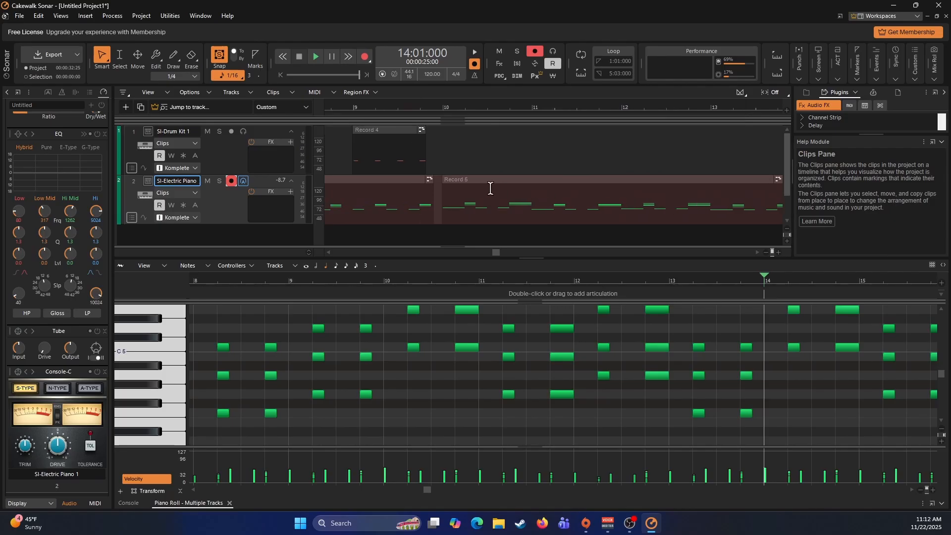
pyautogui.click(442, 148)
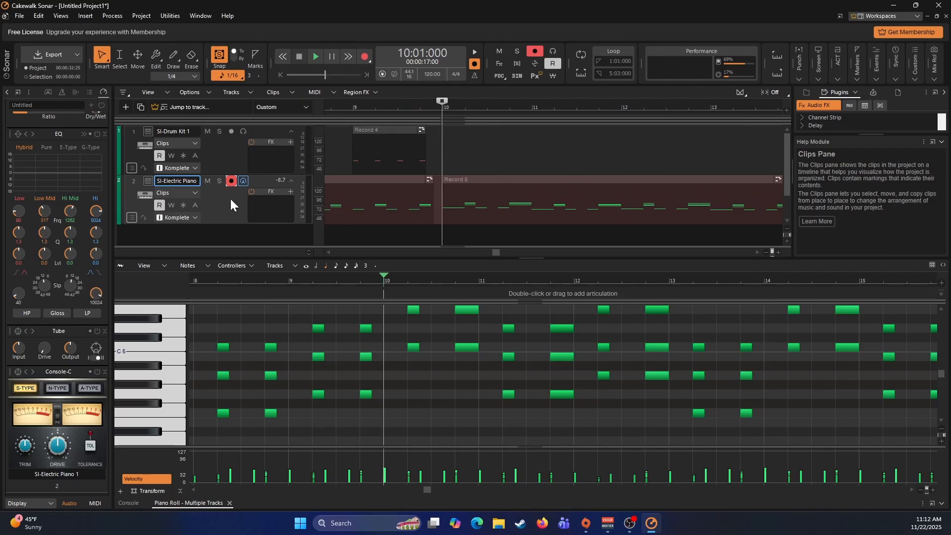
pyautogui.click(231, 182)
pyautogui.click(231, 131)
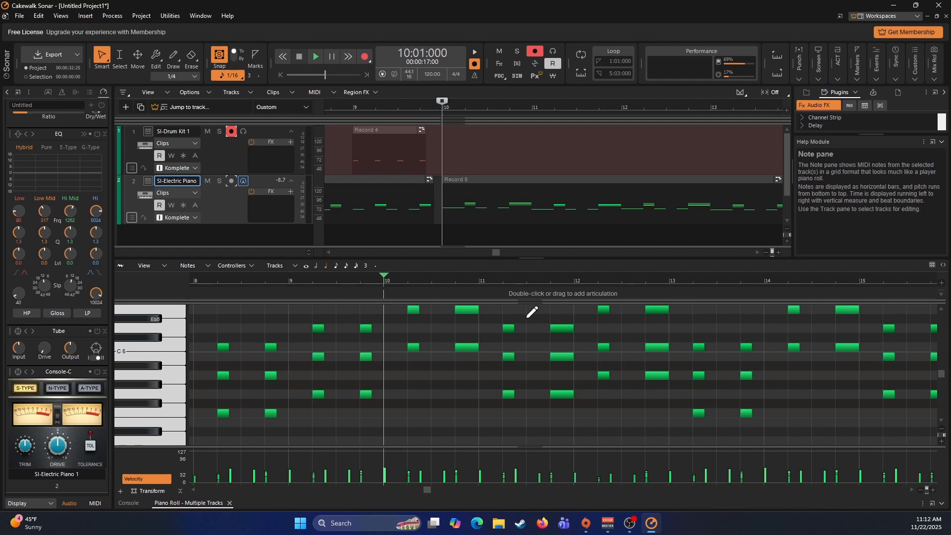
pyautogui.press('space')
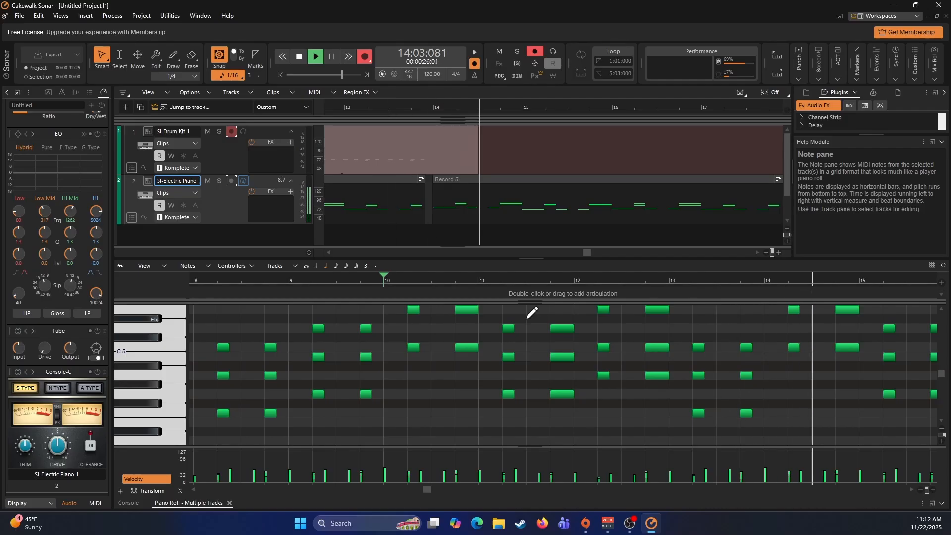
pyautogui.press('space')
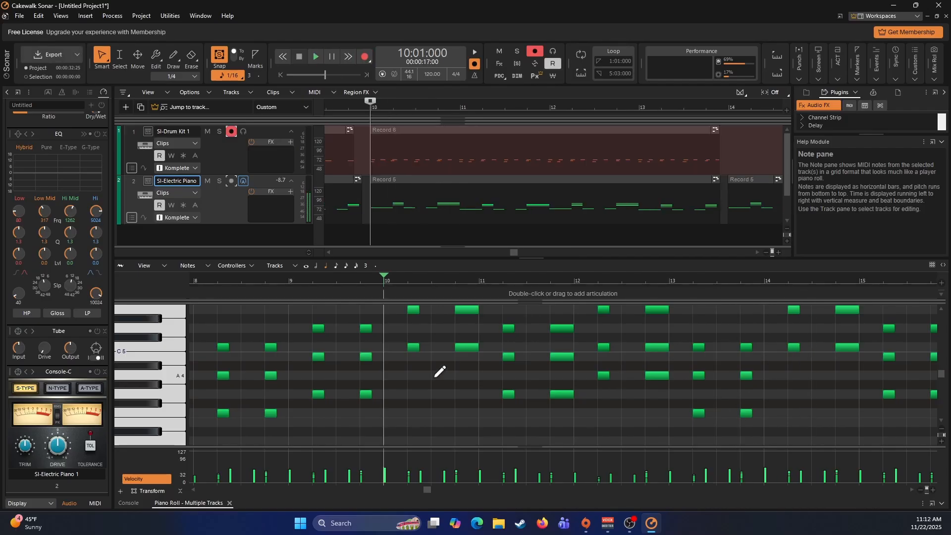
pyautogui.press('space')
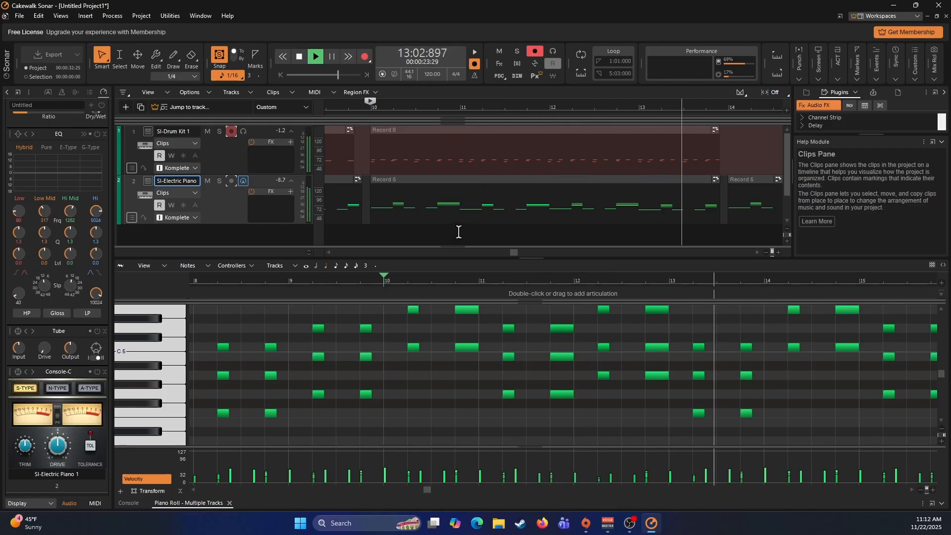
pyautogui.press('space')
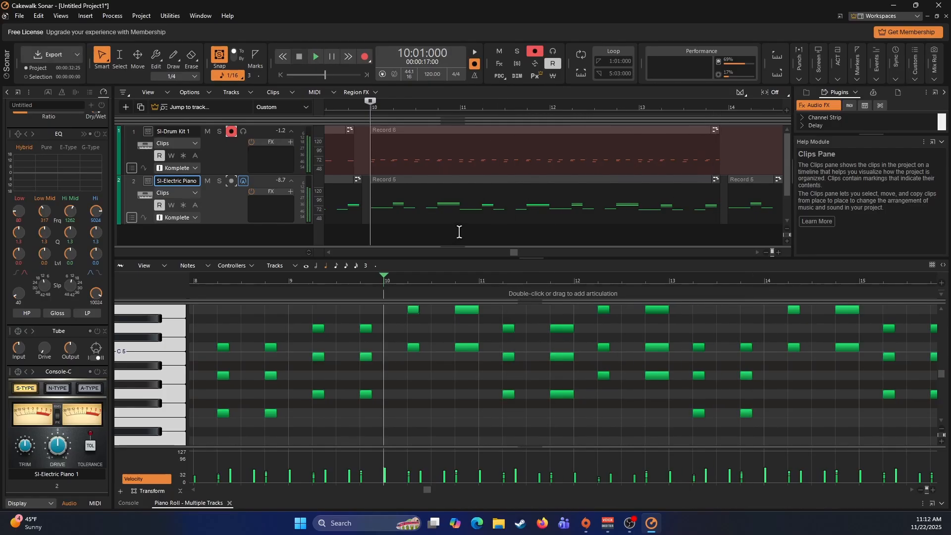
# - Quantize the drum clip recorded at measure 10 to a 1/16 resolution with note durations included and play it back
pyautogui.click(384, 130)
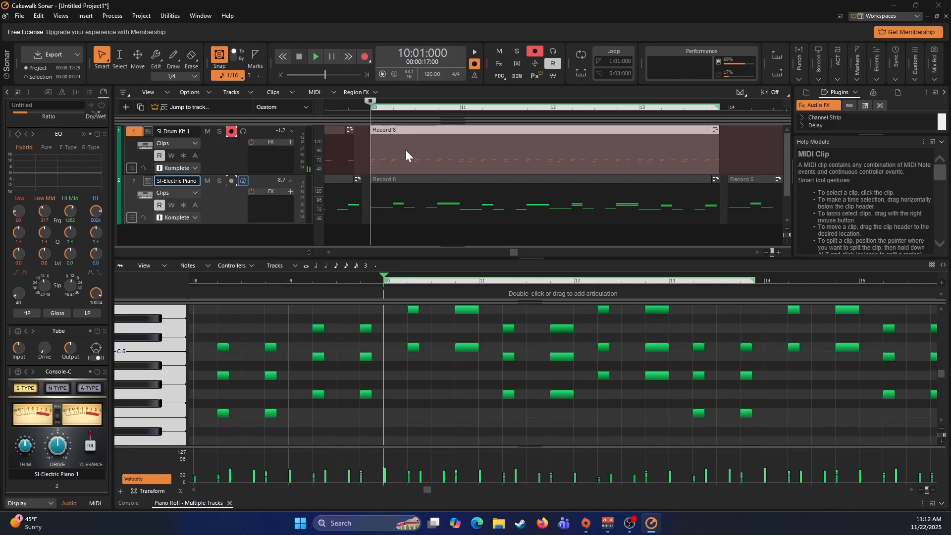
pyautogui.press('q')
pyautogui.press('Down')
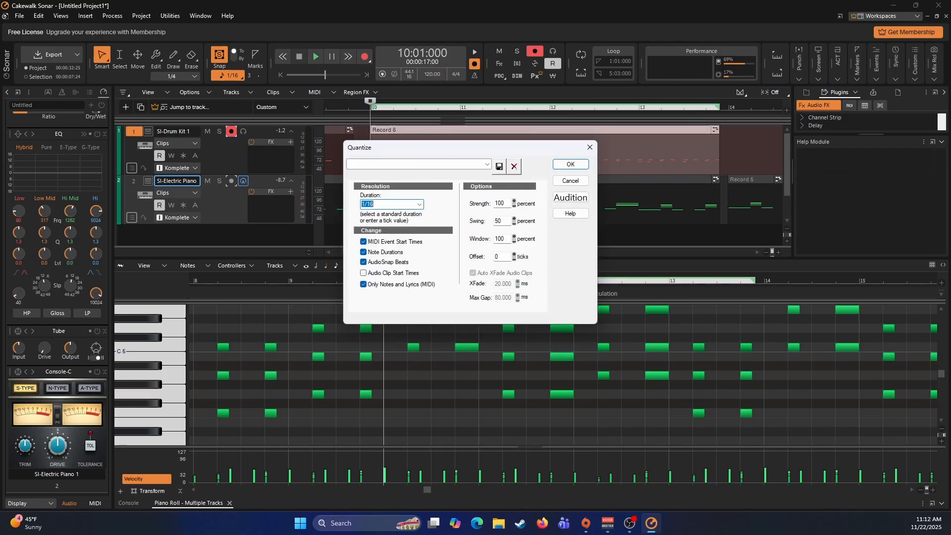
pyautogui.click(571, 166)
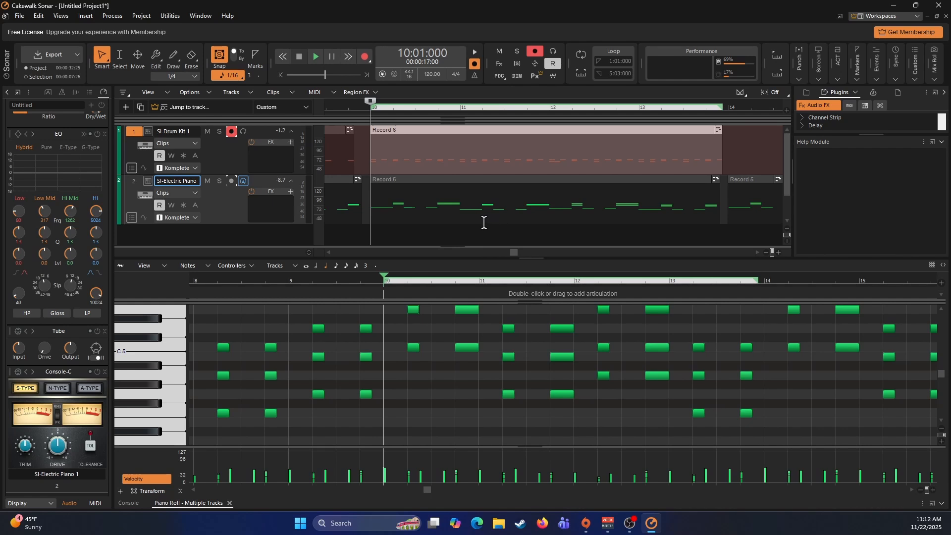
pyautogui.press('space')
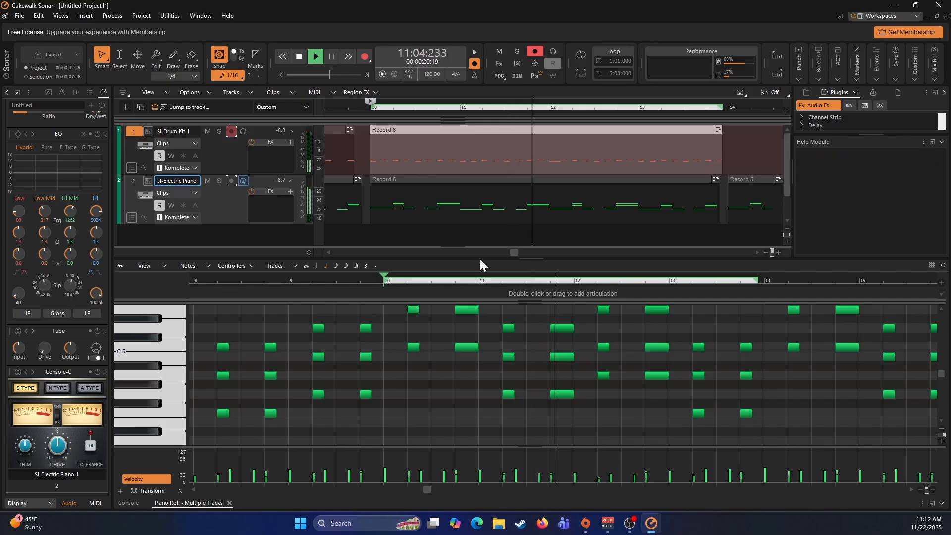
pyautogui.press('space')
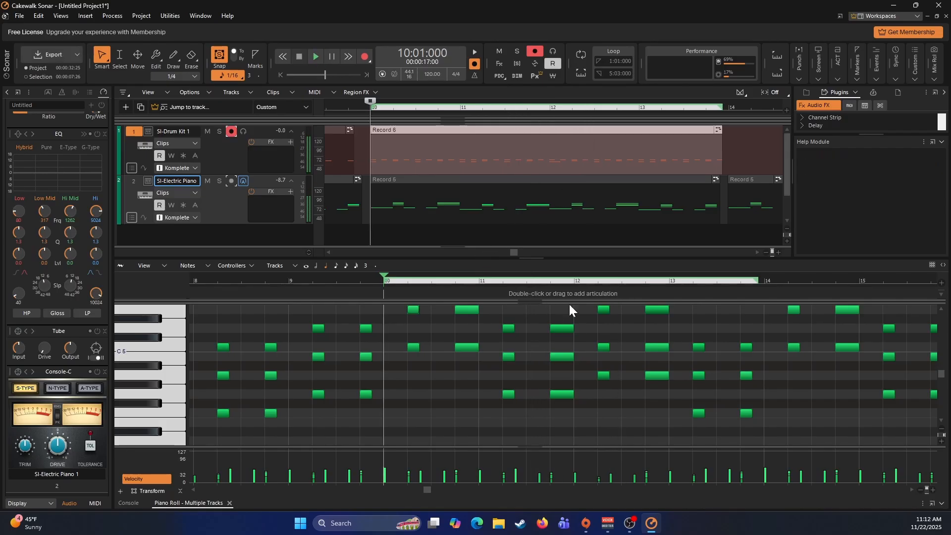
# - Close the current note view and open the measure 10 drum clip in the piano roll, showing the C 3 row
pyautogui.click(229, 503)
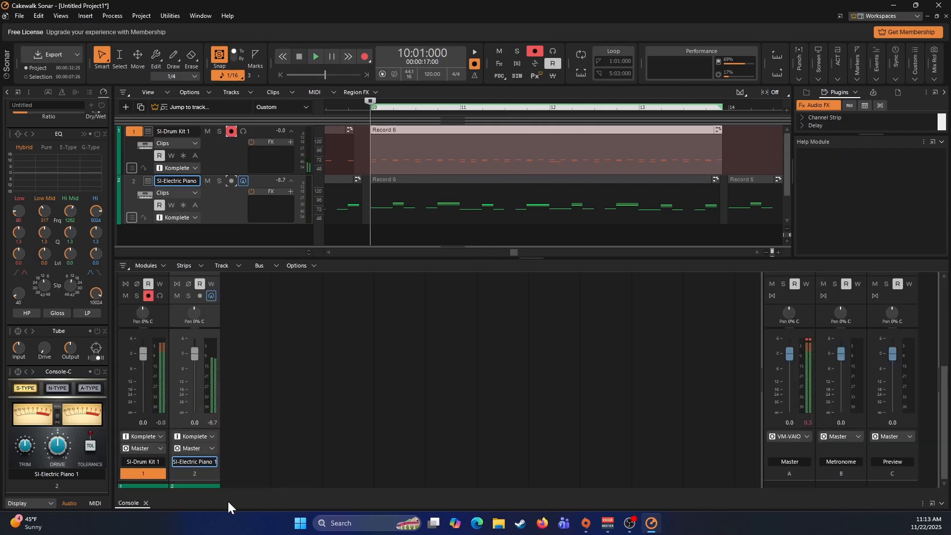
pyautogui.doubleClick(556, 157)
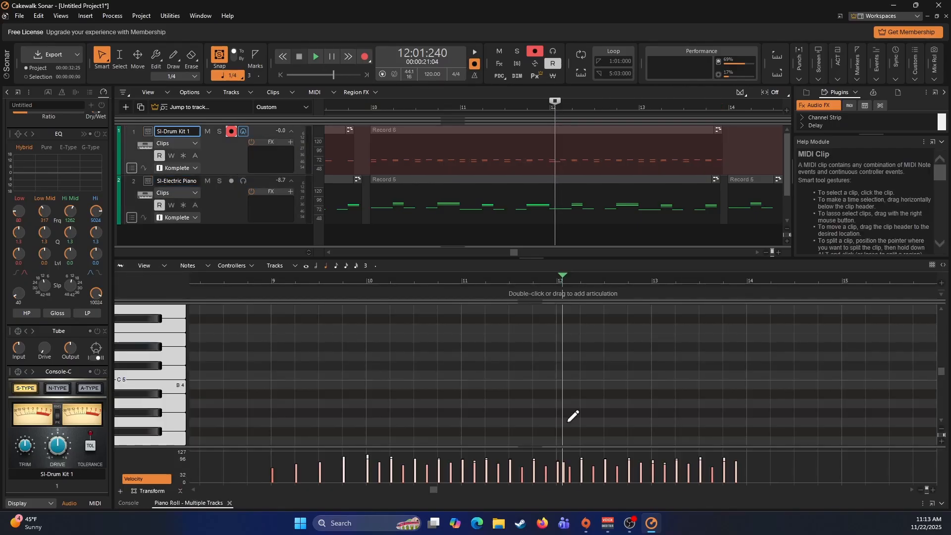
pyautogui.scroll(-6, 574, 411)
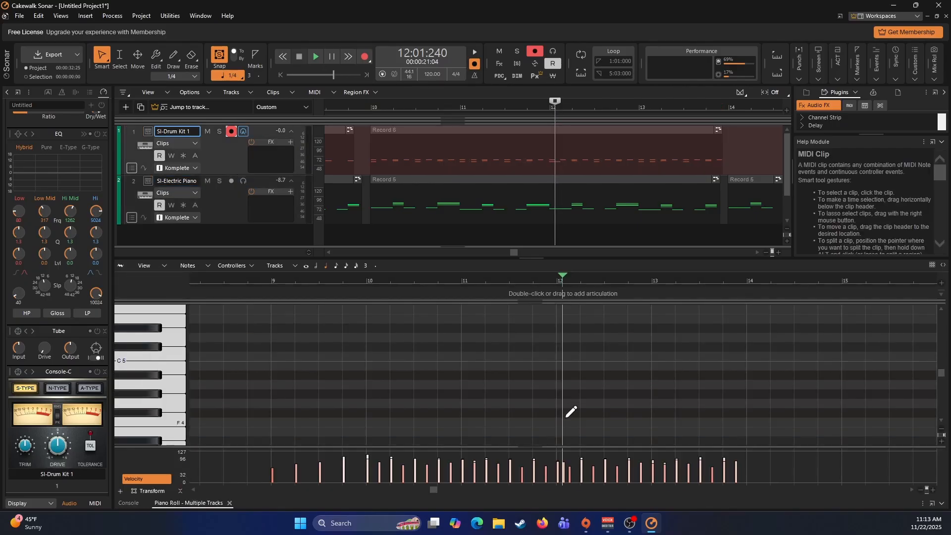
pyautogui.scroll(-1, 572, 403)
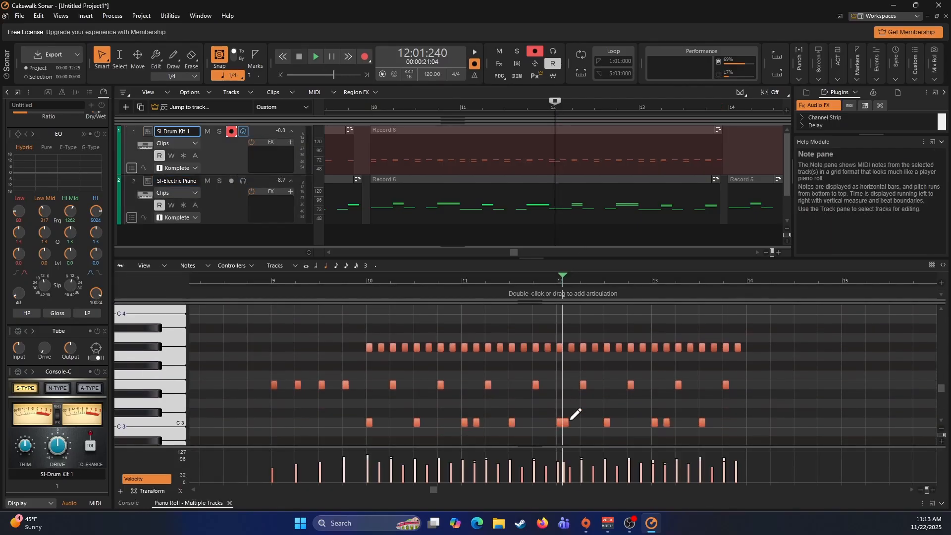
# - Set the start time of the C 3 drum note at 12:01:240 to 12:01:480 and play the clip back from measure 10
pyautogui.click(565, 423)
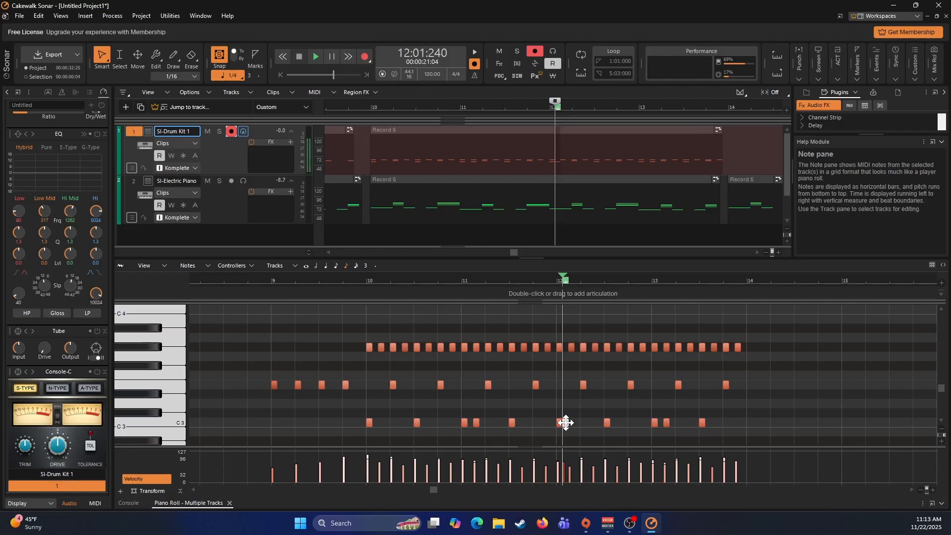
pyautogui.doubleClick(566, 423)
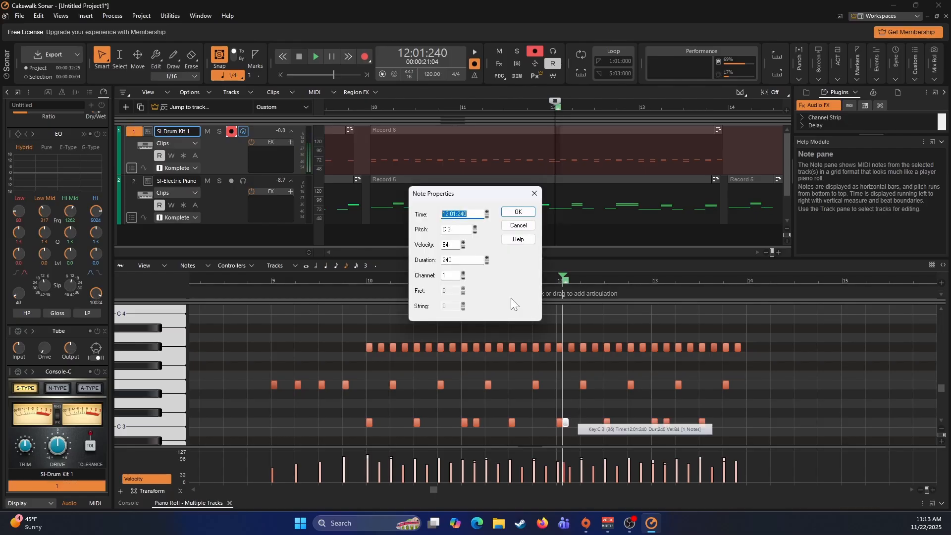
pyautogui.click(468, 214)
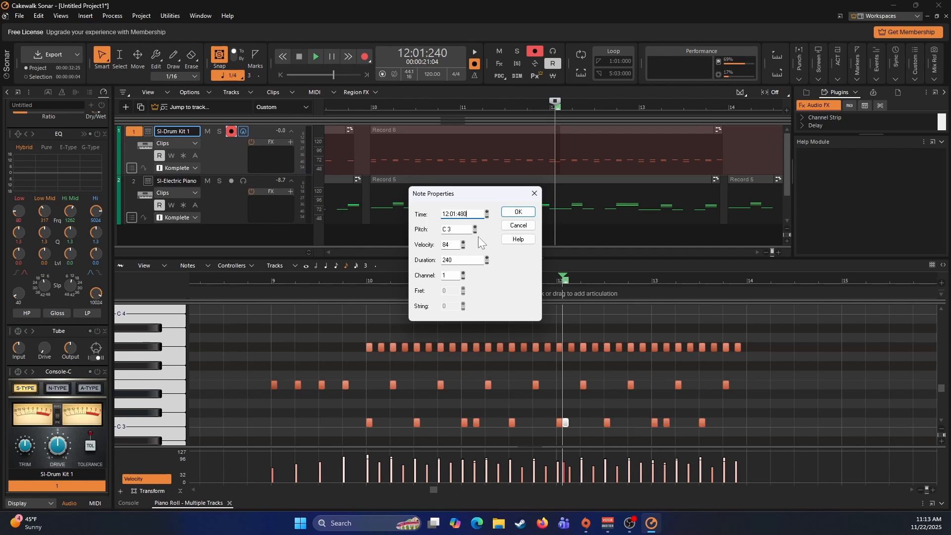
pyautogui.click(508, 213)
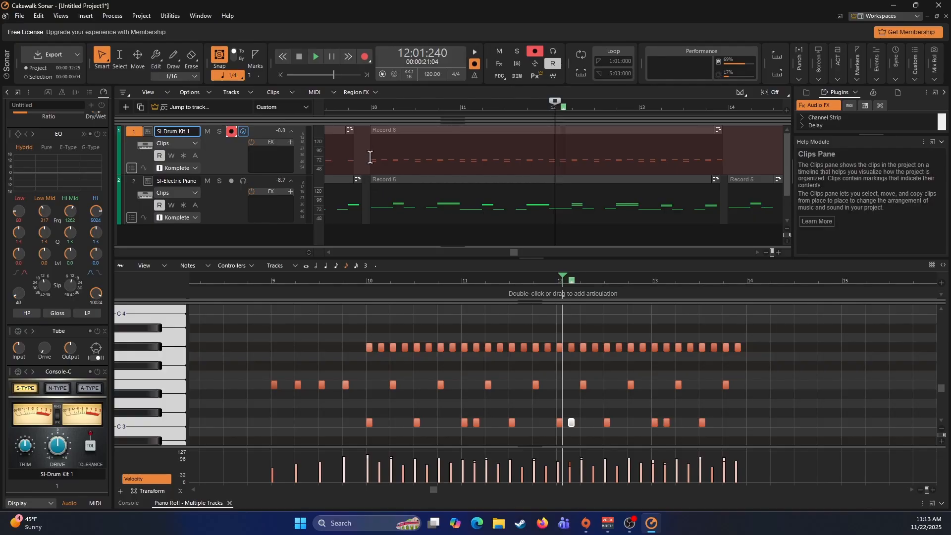
pyautogui.doubleClick(372, 108)
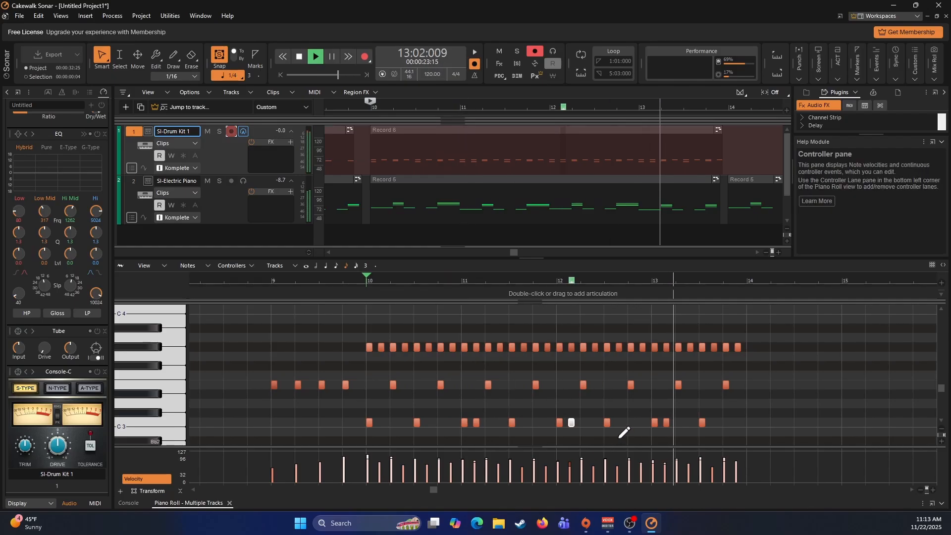
pyautogui.press('space')
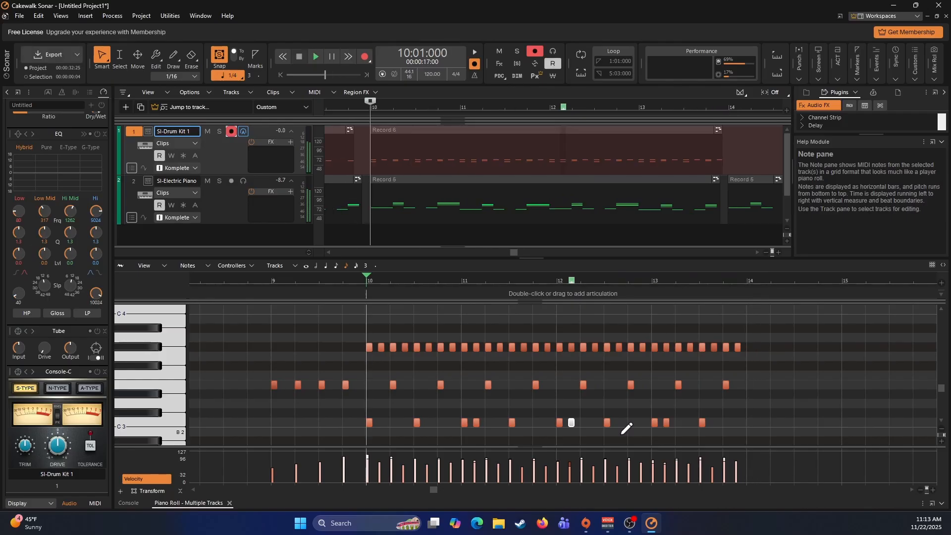
# - Paste a copy of the corrected drum clip on the drum kit track at measure 14
pyautogui.click(484, 129)
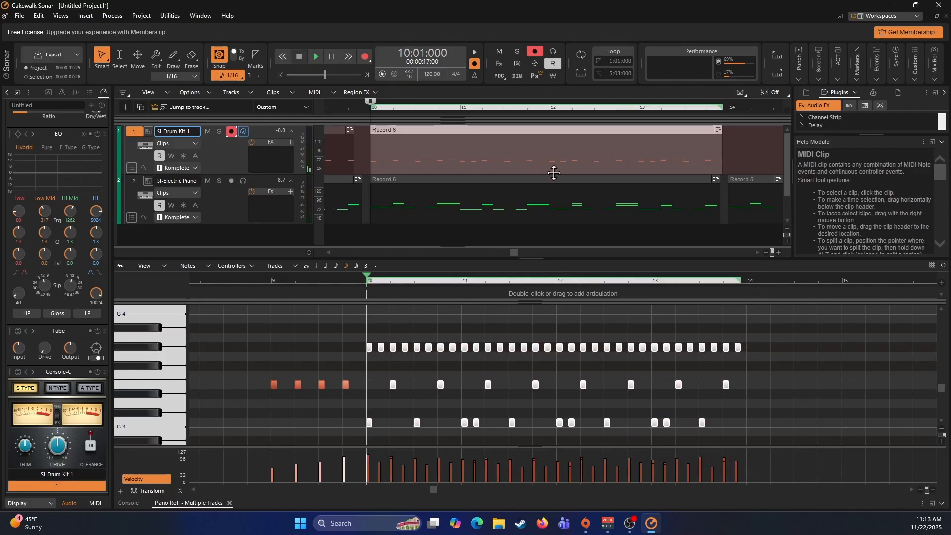
pyautogui.click(729, 147)
pyautogui.hotkey('ctrl', 'v')
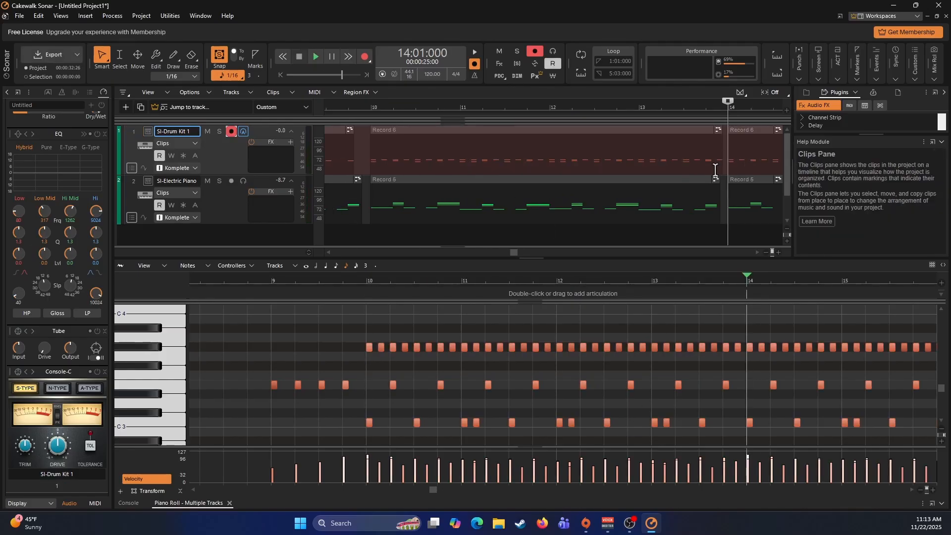
# - Add an arranger section from measure 2 to measure 10 and set its section type to Intro
pyautogui.hscroll(4, 692, 178)
pyautogui.hscroll(-3, 686, 188)
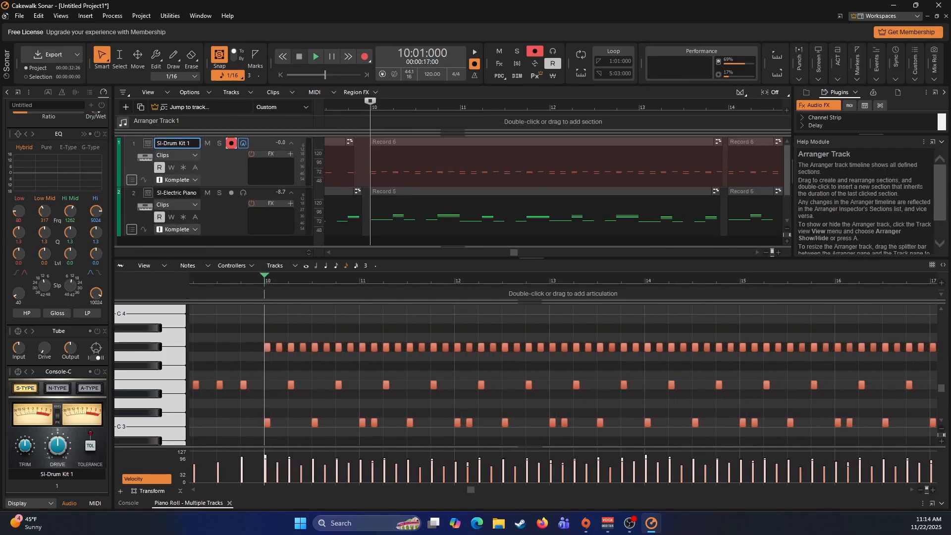
pyautogui.moveTo(371, 124); pyautogui.dragTo(350, 124)
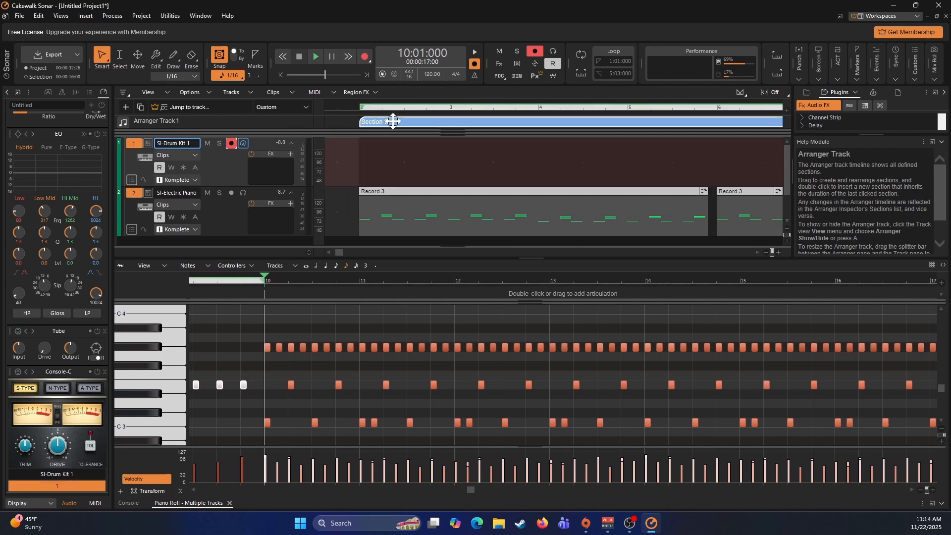
pyautogui.rightClick(394, 121)
pyautogui.moveTo(453, 162)
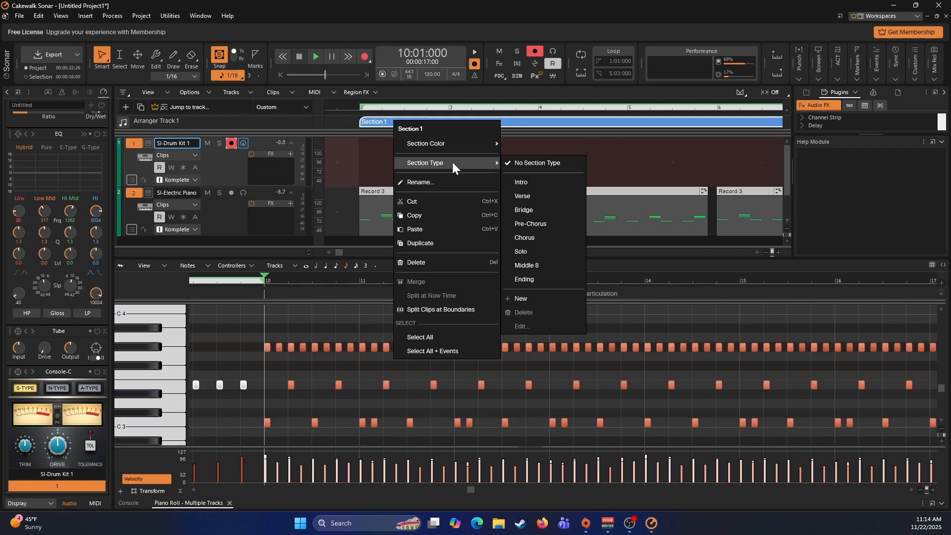
pyautogui.click(523, 183)
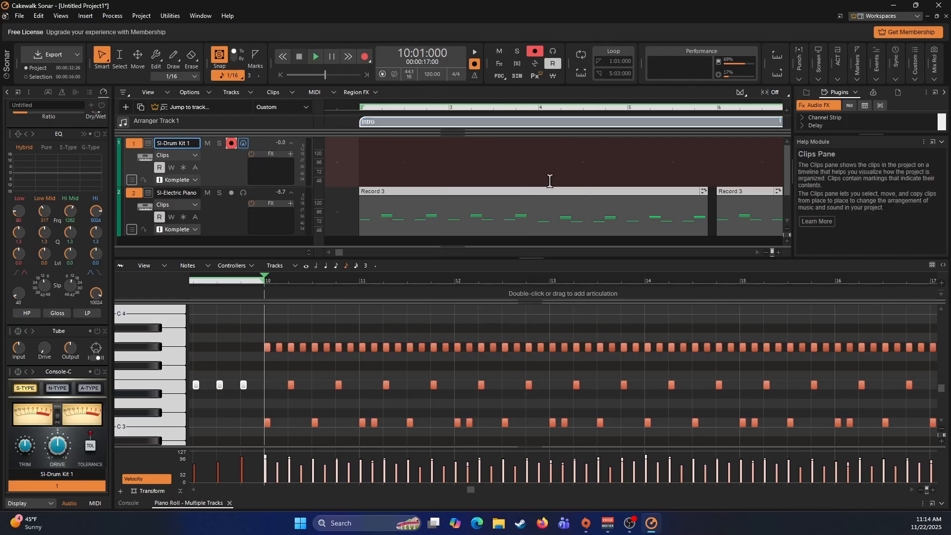
# - Add a second arranger section from measure 10 to measure 18 and set its section type to Verse
pyautogui.hscroll(5, 598, 155)
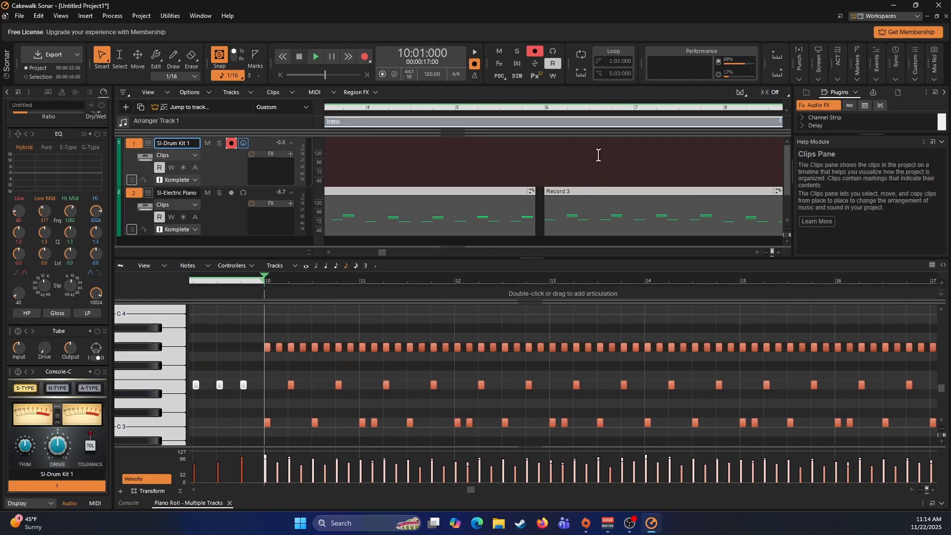
pyautogui.hscroll(2, 599, 157)
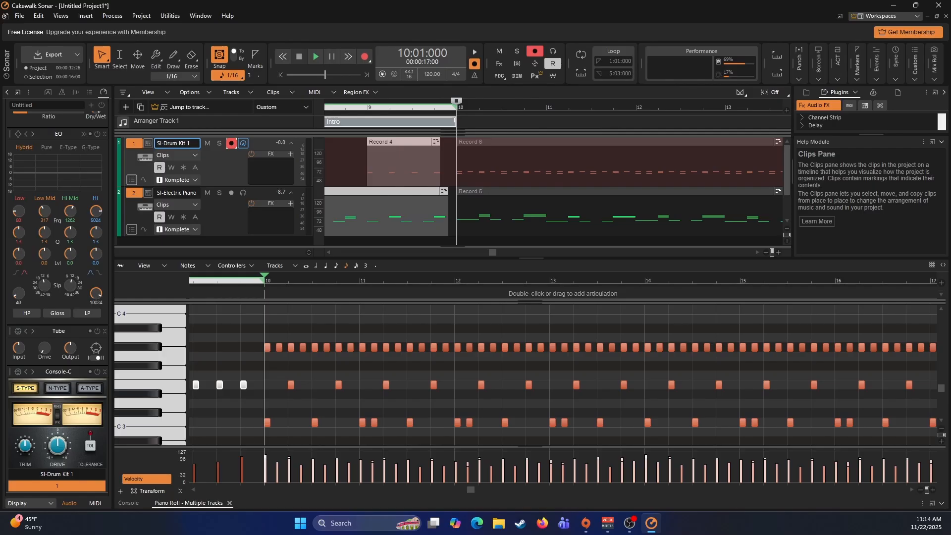
pyautogui.moveTo(462, 123); pyautogui.dragTo(711, 123)
pyautogui.rightClick(677, 123)
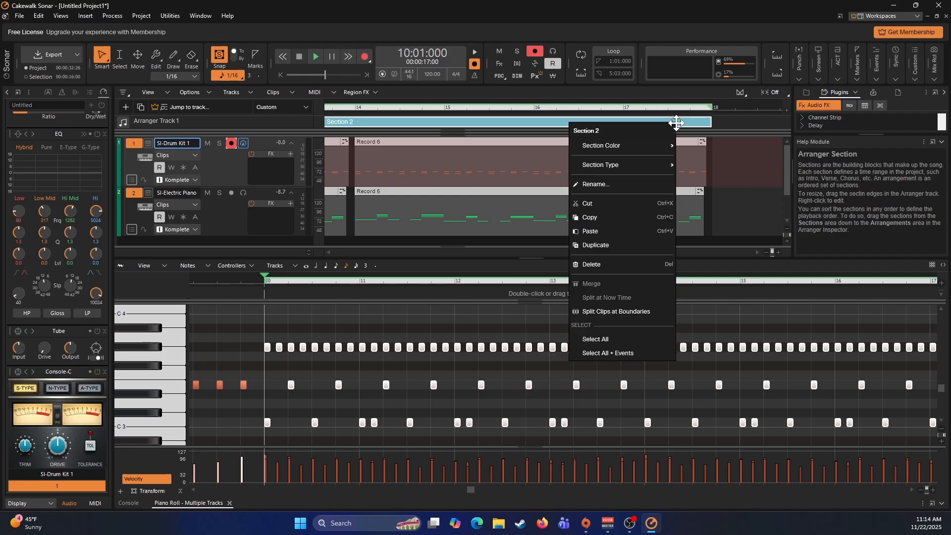
pyautogui.moveTo(630, 167)
pyautogui.click(703, 196)
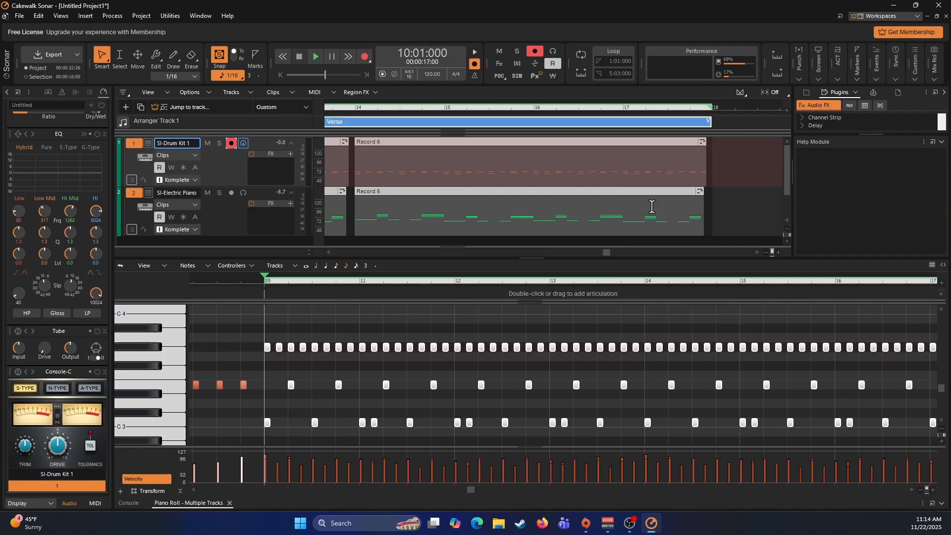
# - Switch record arming from the drum kit to the electric piano track and record about eight measures from measure 18
pyautogui.click(732, 172)
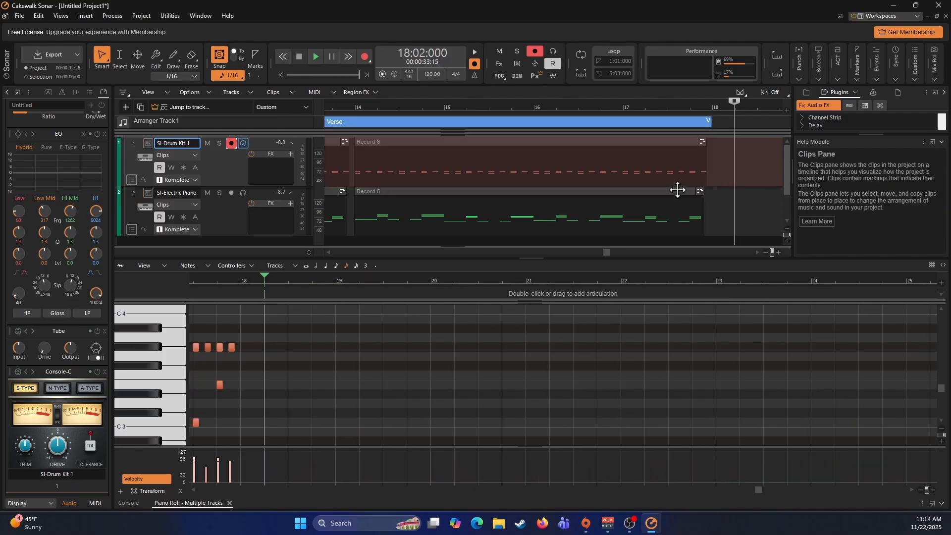
pyautogui.hscroll(-7, 678, 191)
pyautogui.hscroll(6, 675, 188)
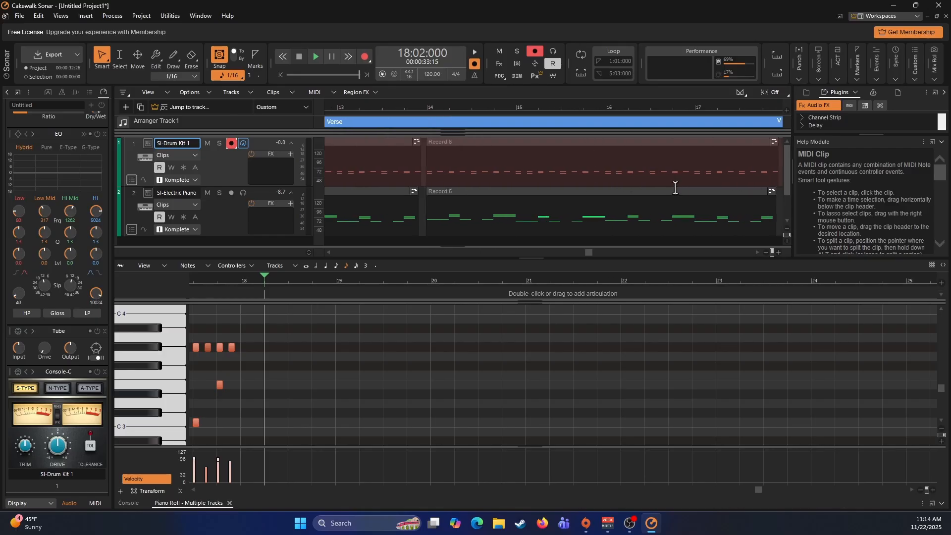
pyautogui.hscroll(2, 675, 188)
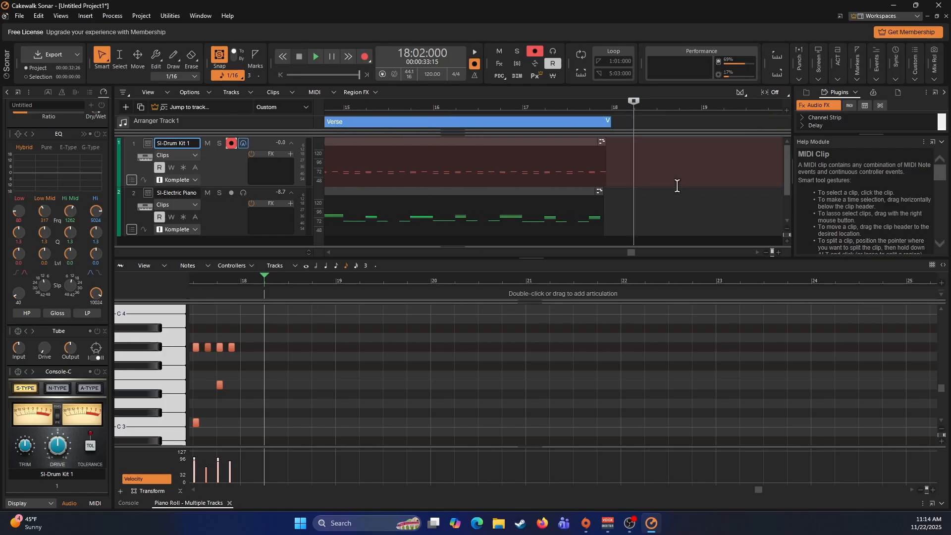
pyautogui.click(611, 165)
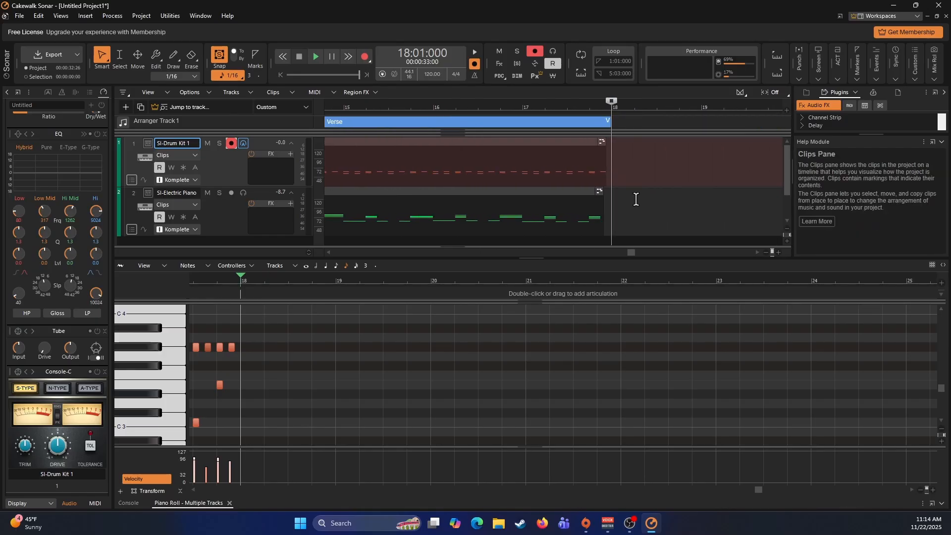
pyautogui.click(232, 211)
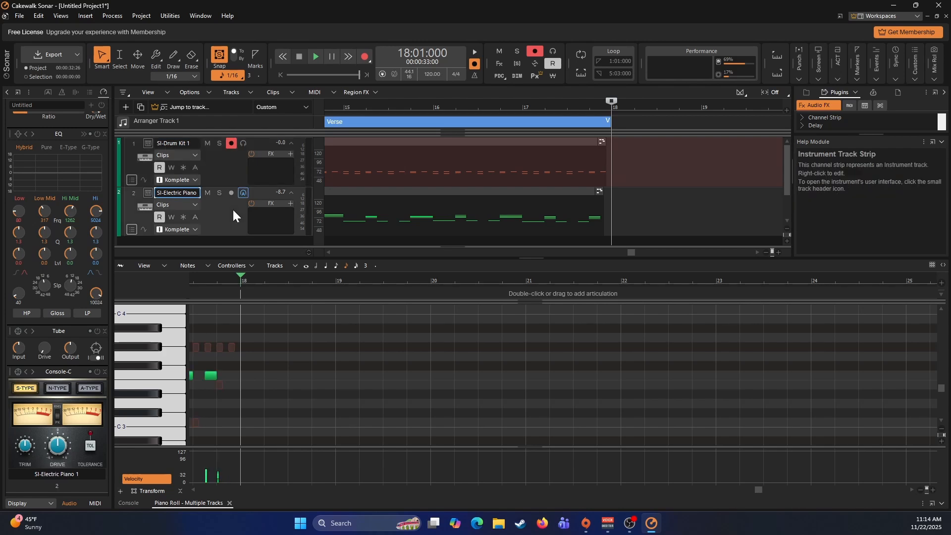
pyautogui.click(231, 143)
pyautogui.click(230, 193)
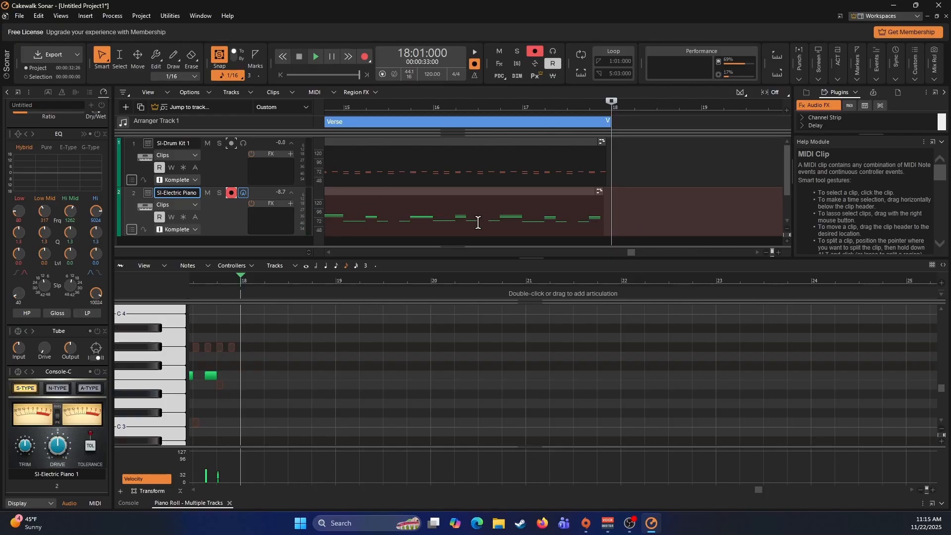
pyautogui.press('r')
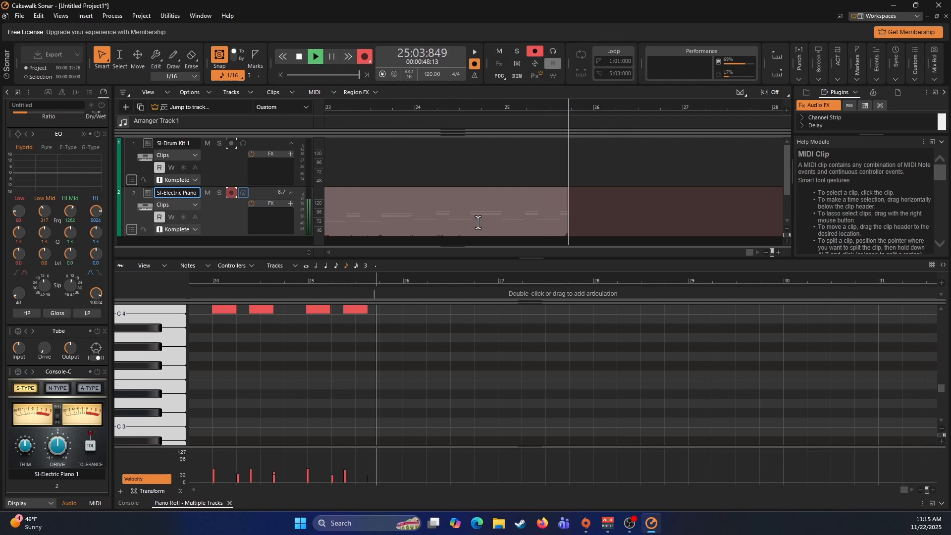
pyautogui.press('space')
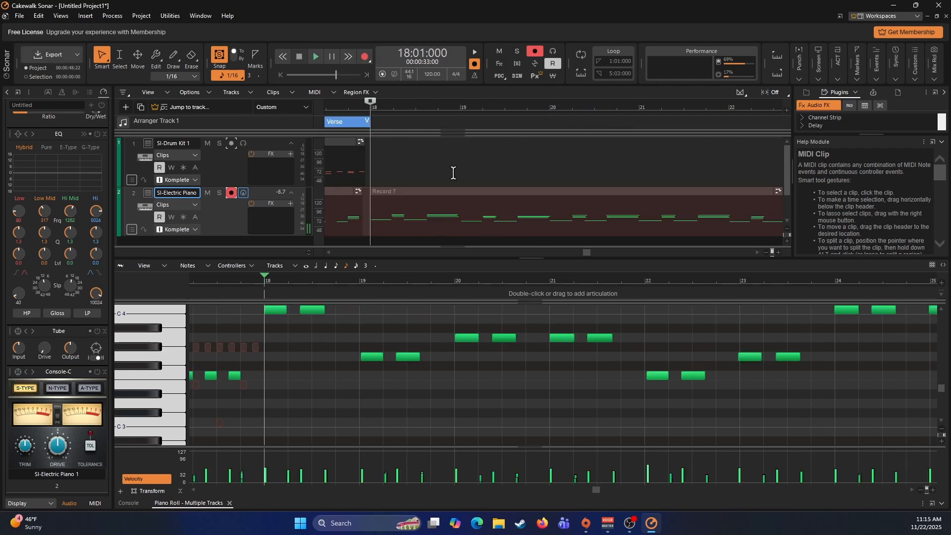
# - Quantize the electric piano clip recorded at measure 18 with note durations included and return the playhead to 18:01:000
pyautogui.click(416, 214)
pyautogui.press('q')
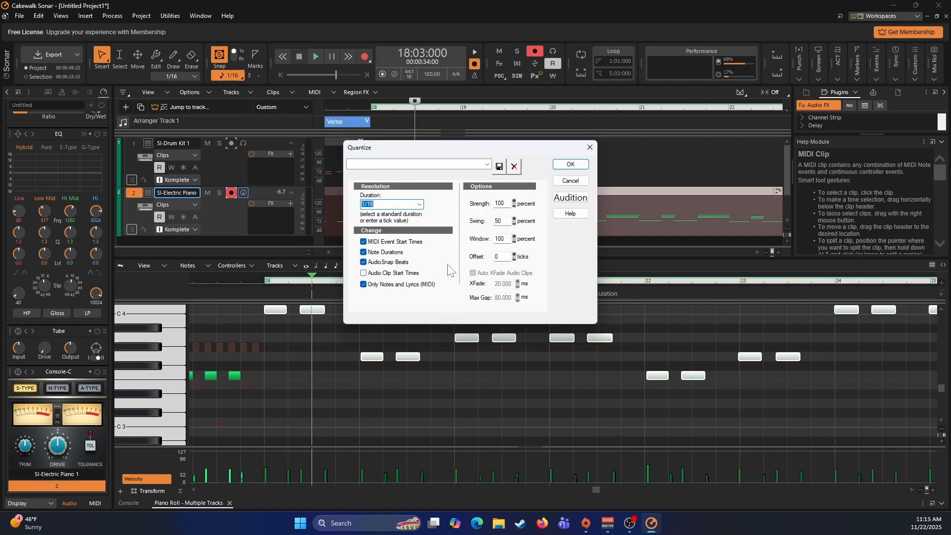
pyautogui.press('Down')
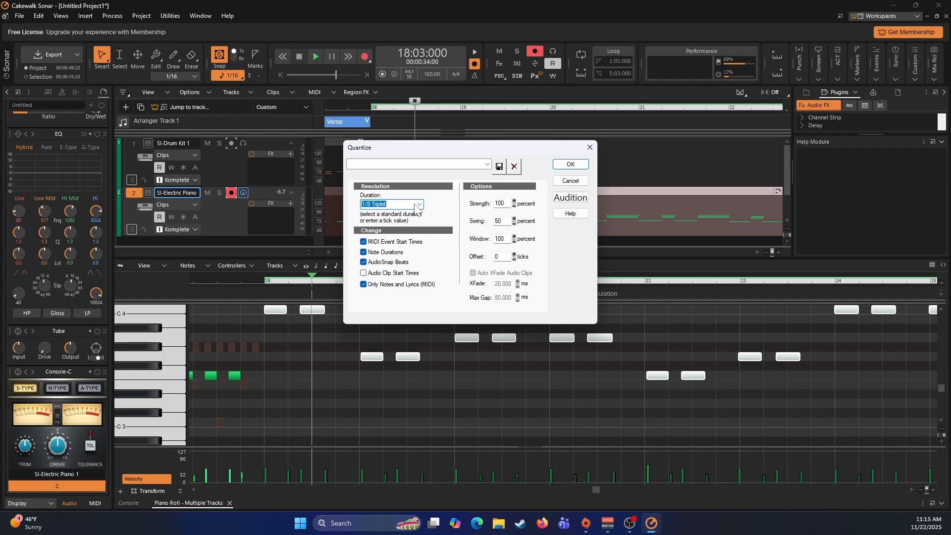
pyautogui.click(562, 165)
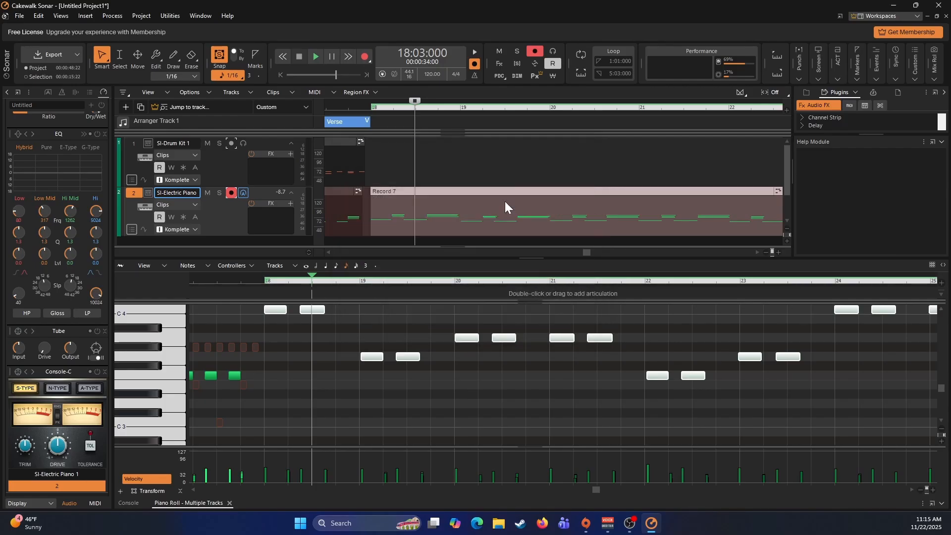
pyautogui.click(379, 170)
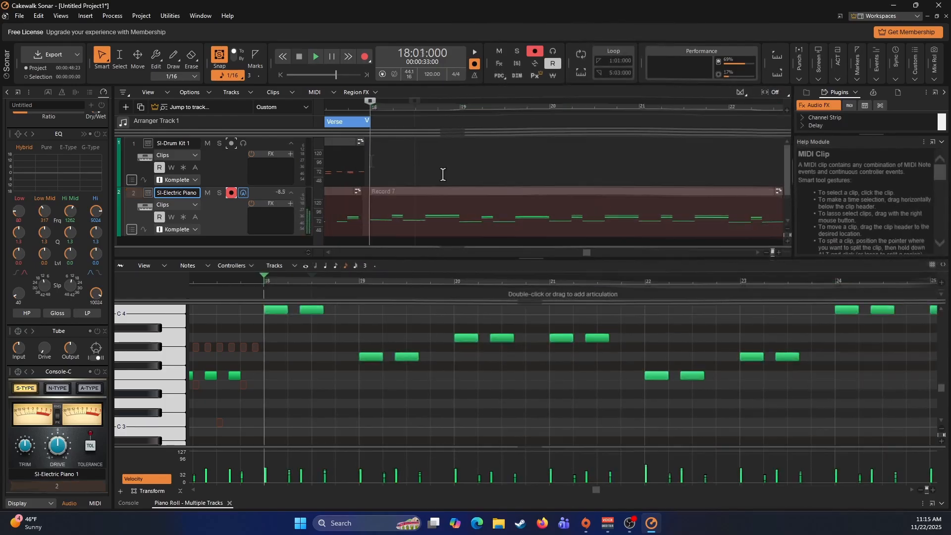
# - Switch record arming from the electric piano to the drum kit track and record about eight measures from measure 18
pyautogui.click(233, 194)
pyautogui.click(224, 154)
pyautogui.click(231, 145)
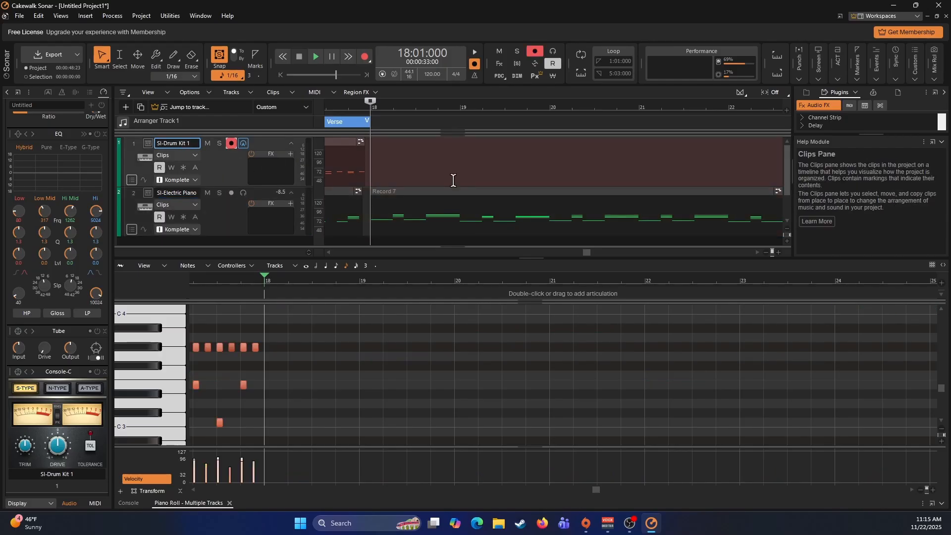
pyautogui.press('r')
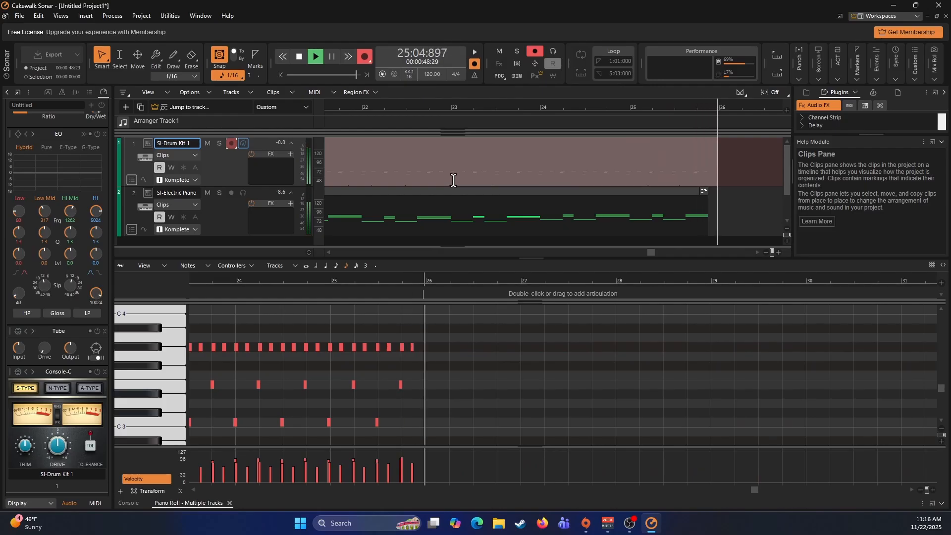
pyautogui.press('space')
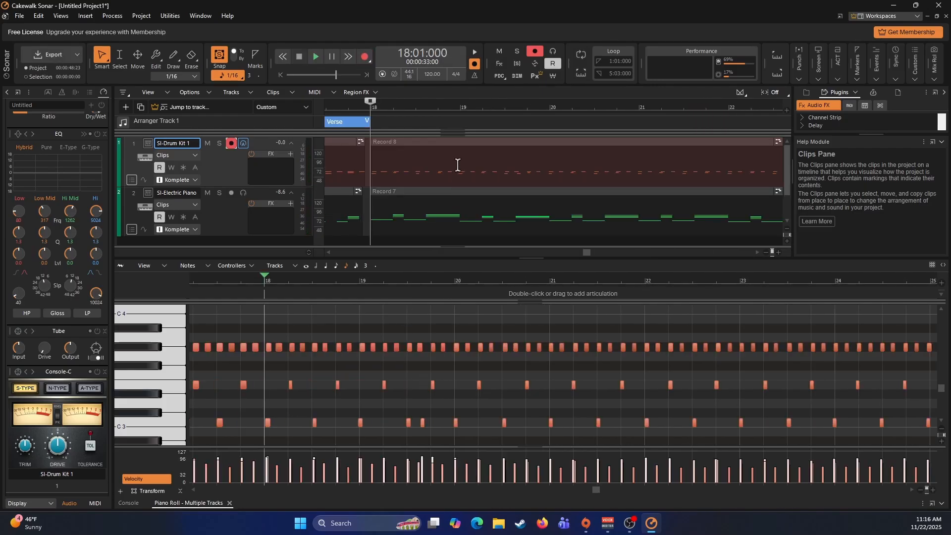
# - Quantize the drum kit clip recorded at measure 18 to a 1/8 resolution with note durations included
pyautogui.click(457, 164)
pyautogui.press('q')
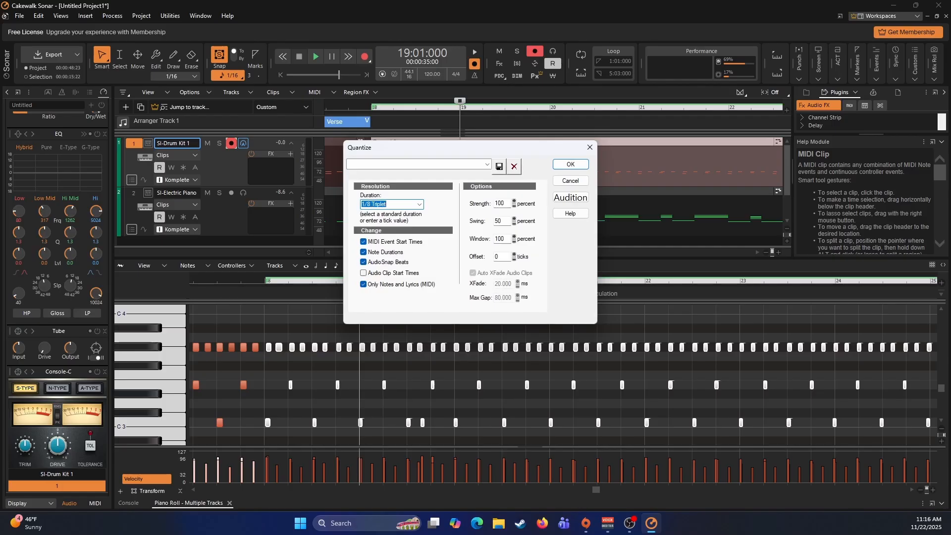
pyautogui.press('Down')
pyautogui.click(564, 165)
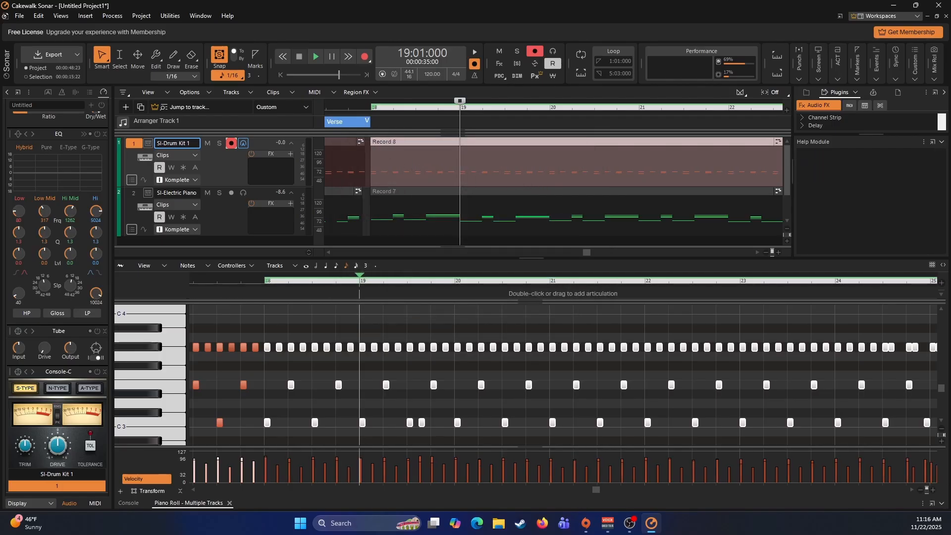
# - Play back the drum kit and electric piano parts from measure 18 to check the quantized drums
pyautogui.click(378, 149)
pyautogui.press('space')
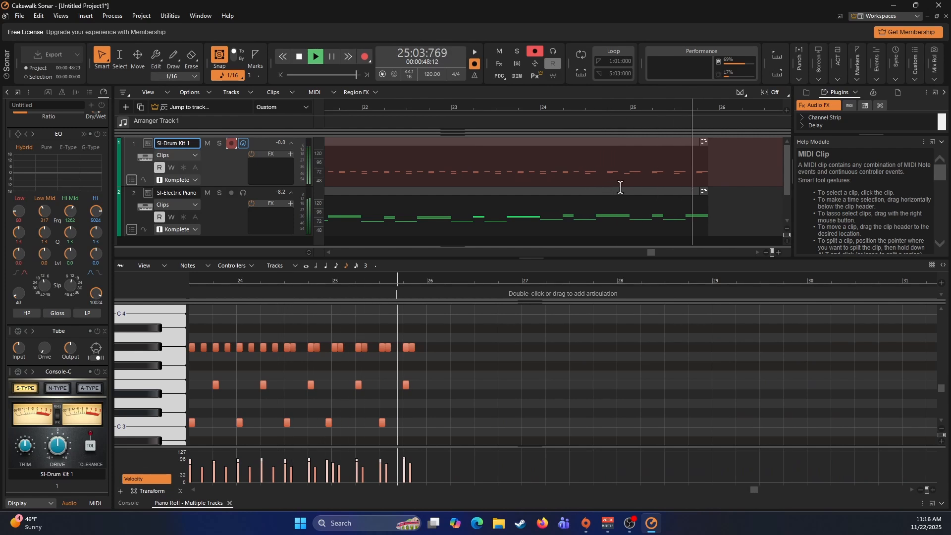
pyautogui.press('space')
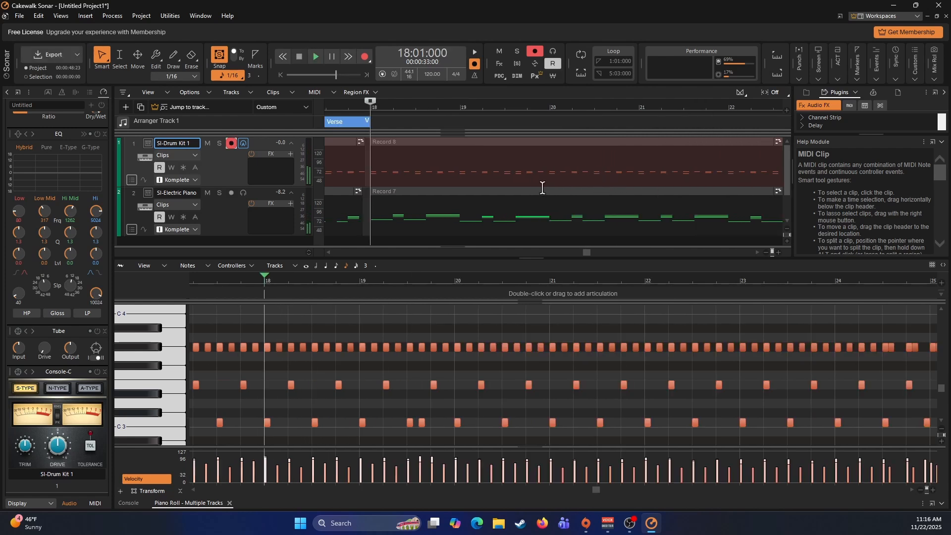
pyautogui.press('space')
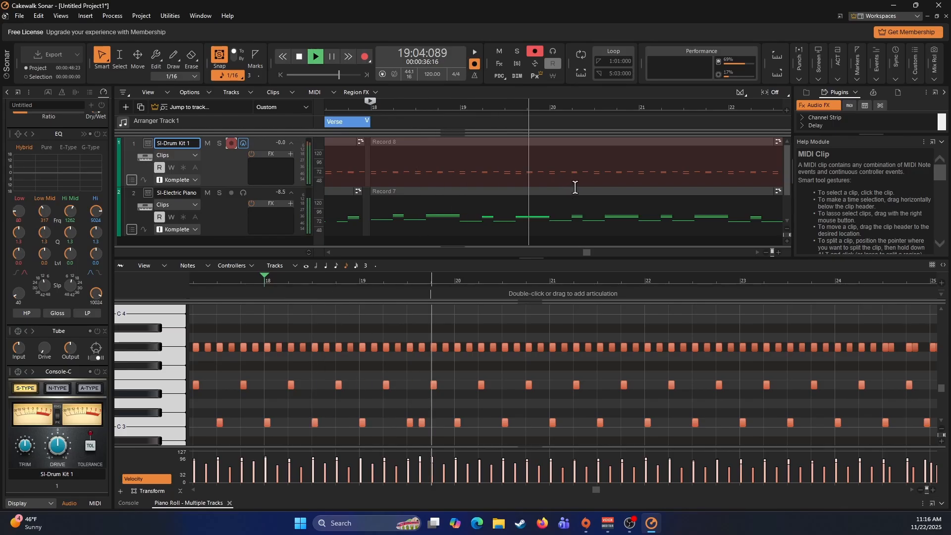
pyautogui.press('space')
# - Trim the drum kit clip at measure 18 to end at measure 20 and bounce it to a clip
pyautogui.hscroll(5, 577, 186)
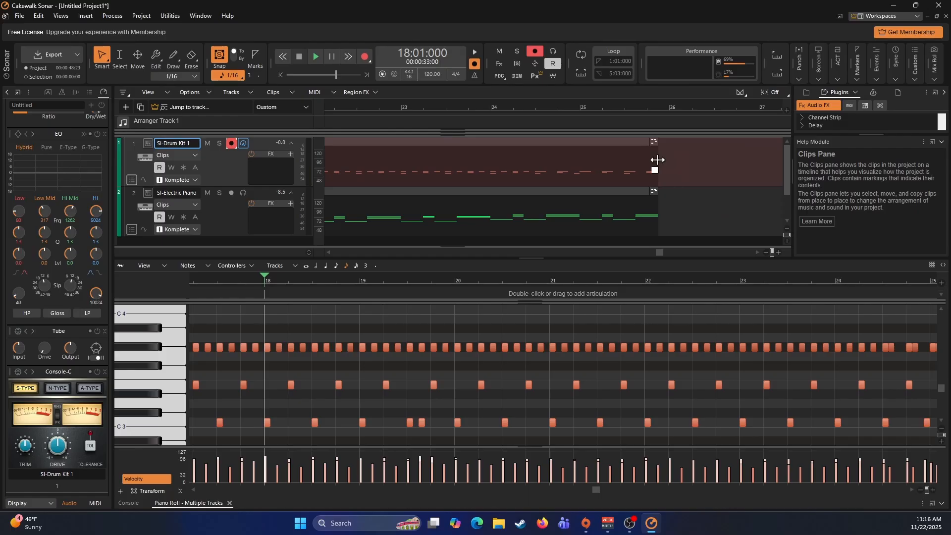
pyautogui.moveTo(657, 160); pyautogui.dragTo(552, 166)
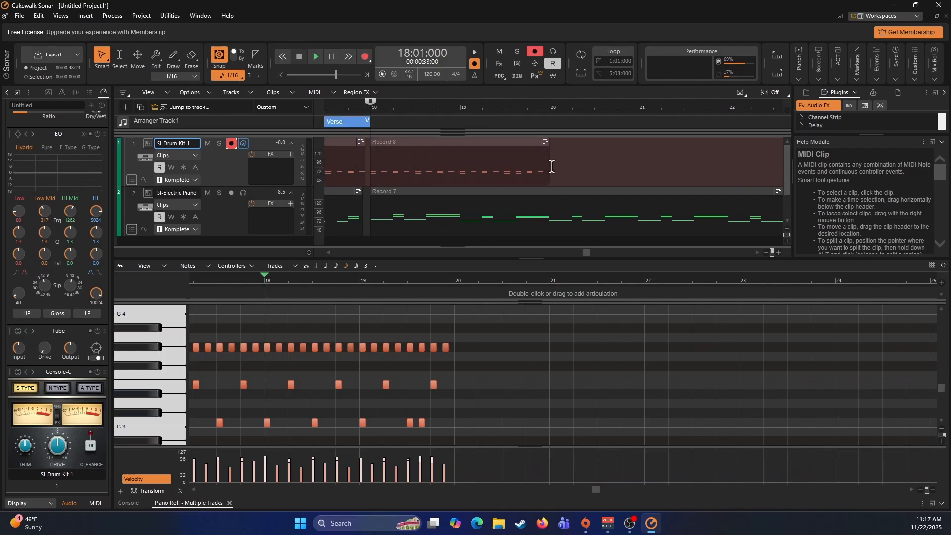
pyautogui.click(454, 145)
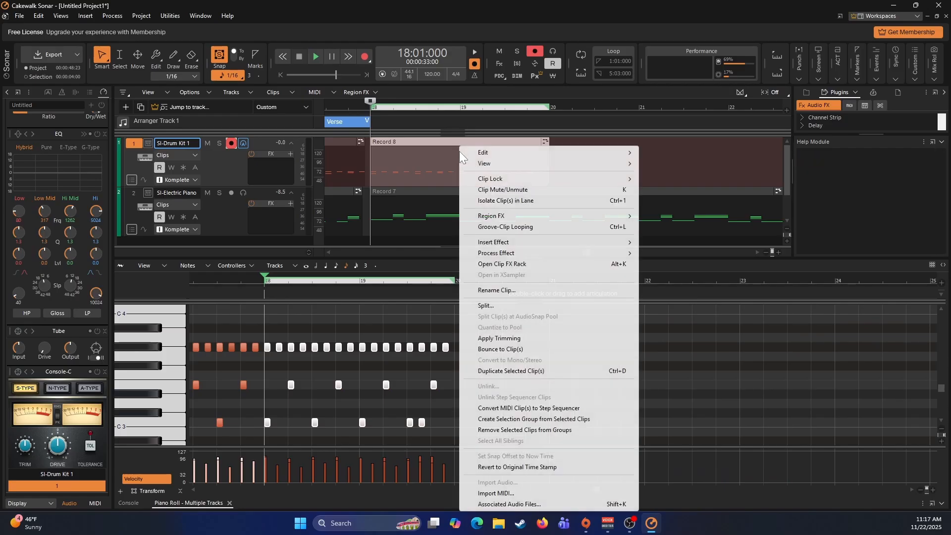
pyautogui.rightClick(459, 146)
pyautogui.click(508, 349)
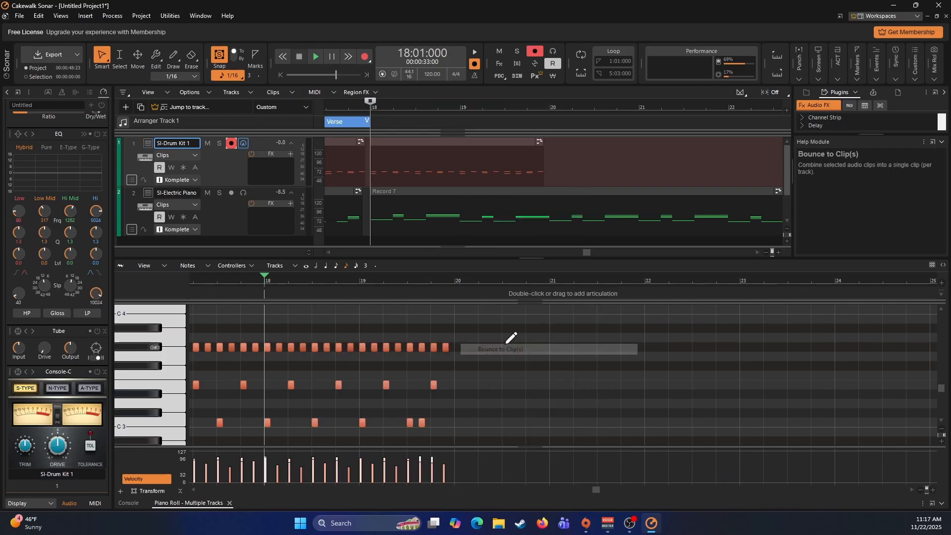
# - Duplicate the two-measure drum clip at measure 20, and duplicate both clips together from measure 22
pyautogui.click(452, 143)
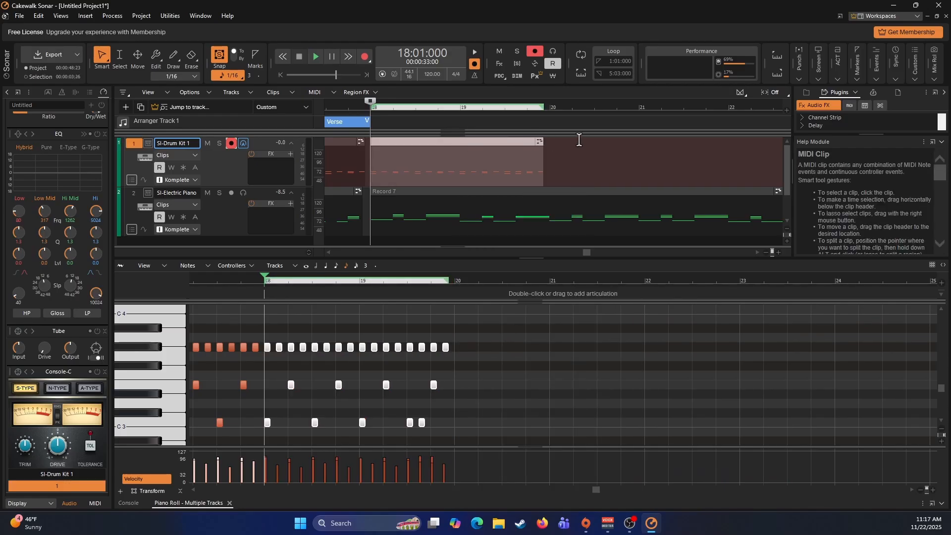
pyautogui.hotkey('ctrl', 'd')
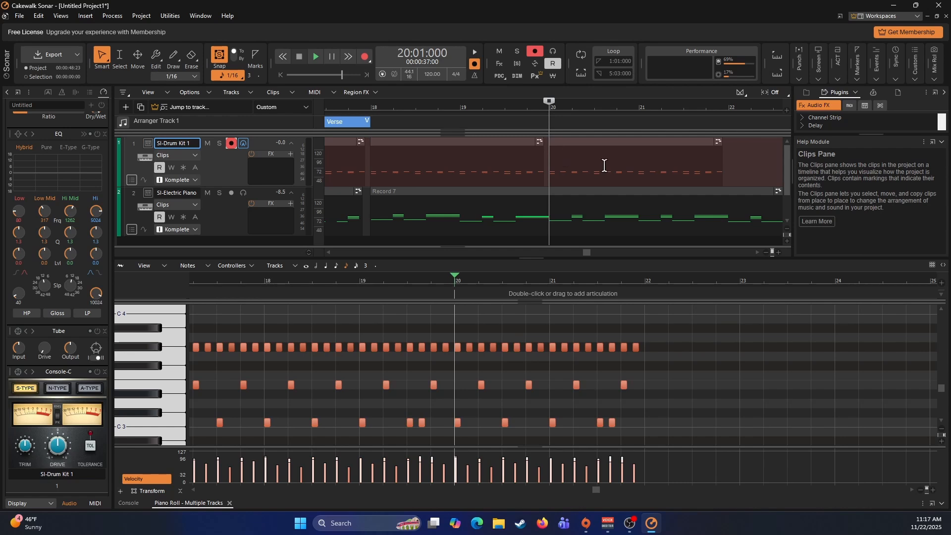
pyautogui.click(502, 164)
pyautogui.keyDown('ctrl'); pyautogui.click(584, 148); pyautogui.keyUp('ctrl')
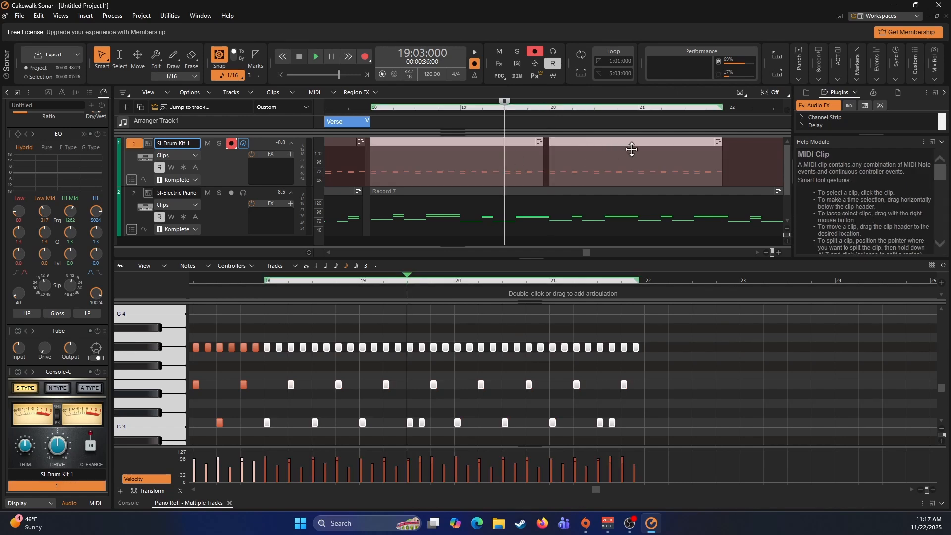
pyautogui.hotkey('ctrl', 'd')
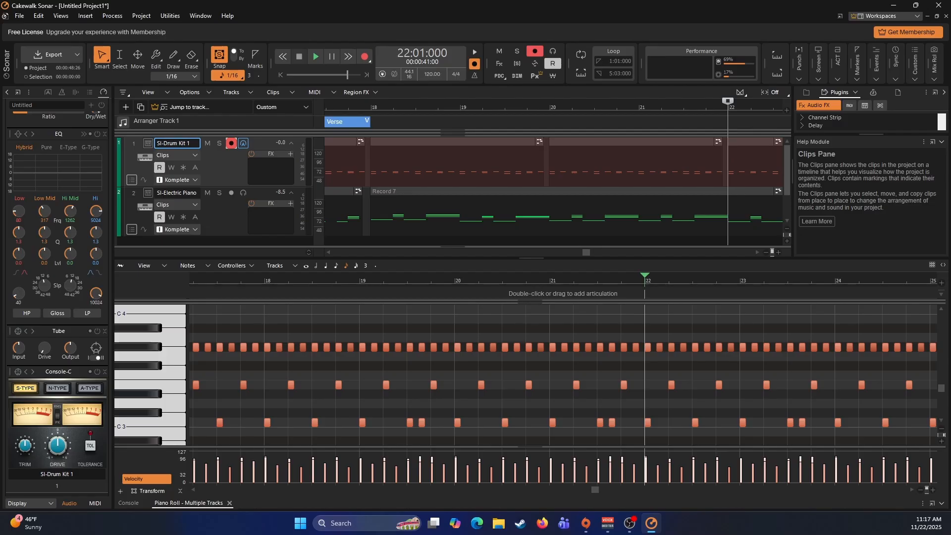
# - Add an arranger section from measure 18 to measure 26 and set its section type to Chorus
pyautogui.moveTo(372, 122); pyautogui.dragTo(711, 122)
pyautogui.rightClick(650, 123)
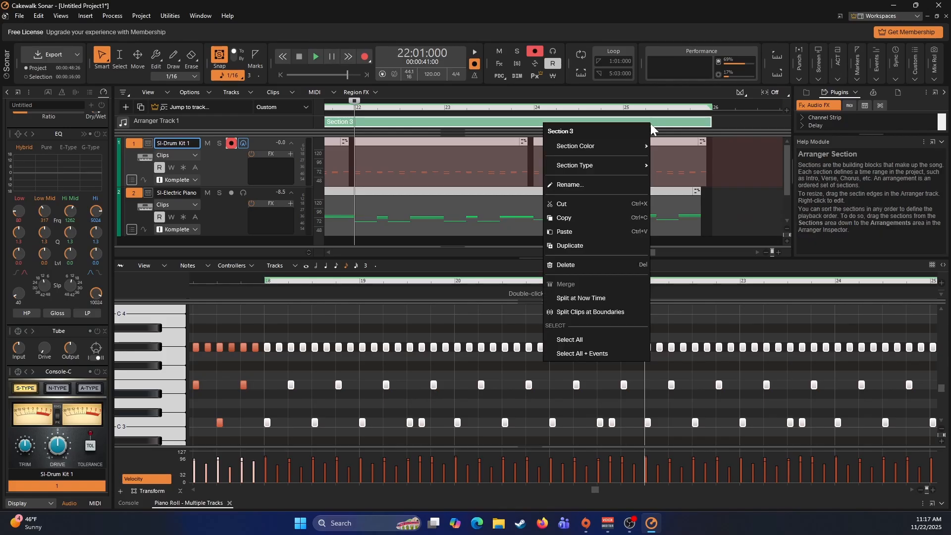
pyautogui.moveTo(632, 162)
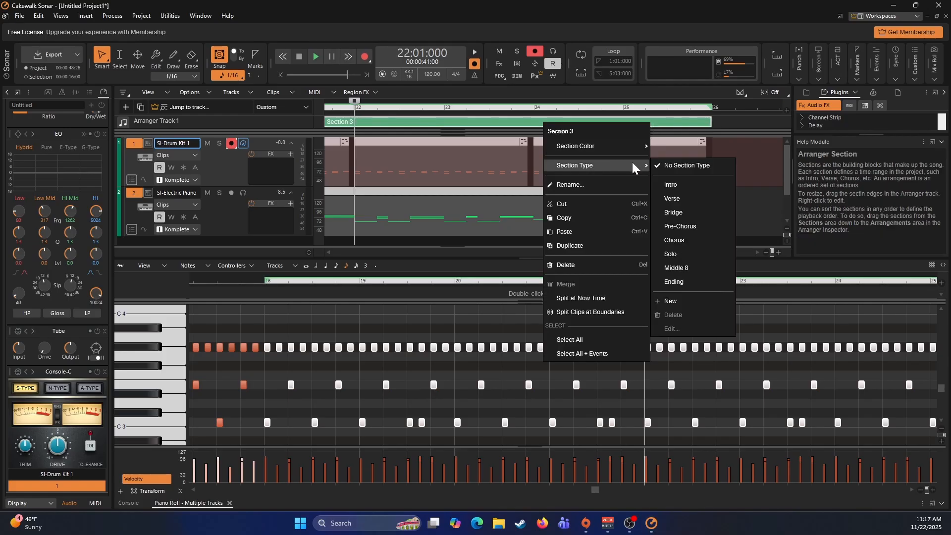
pyautogui.click(680, 239)
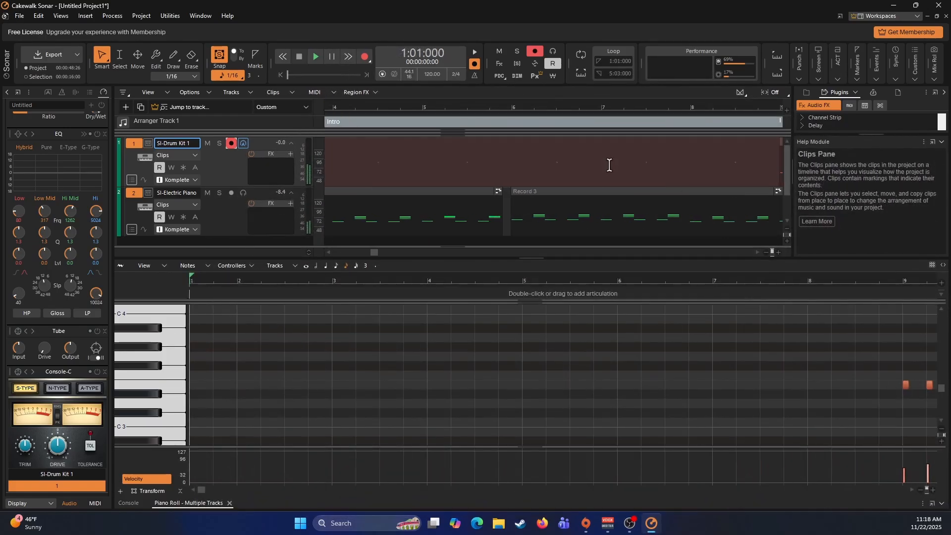
# - Place the playhead at 10:01:000 and add an SI-Bass Guitar instrument track
pyautogui.click(503, 185)
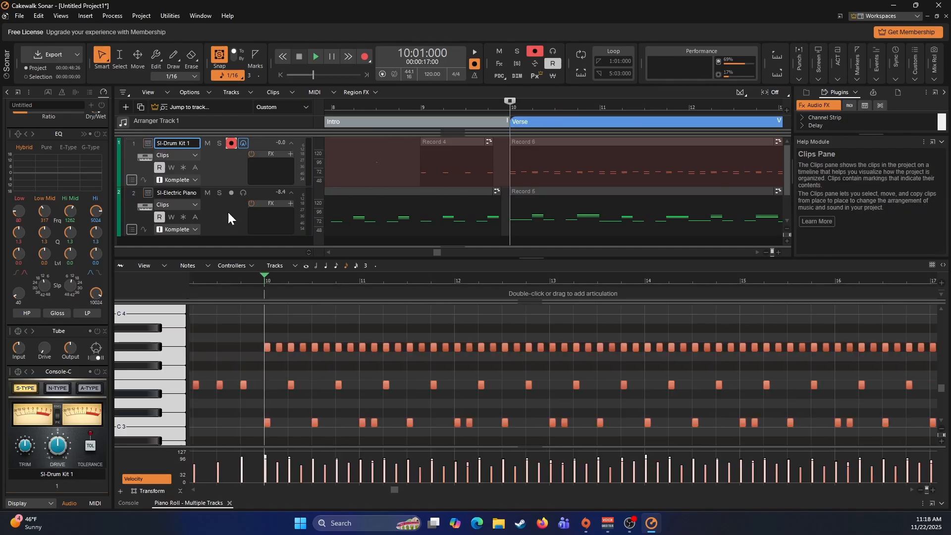
pyautogui.click(228, 217)
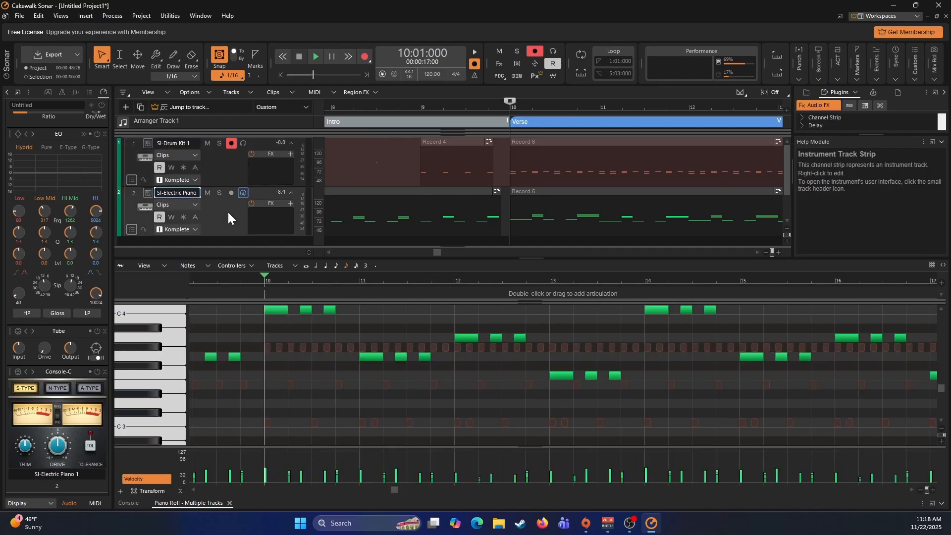
pyautogui.click(127, 110)
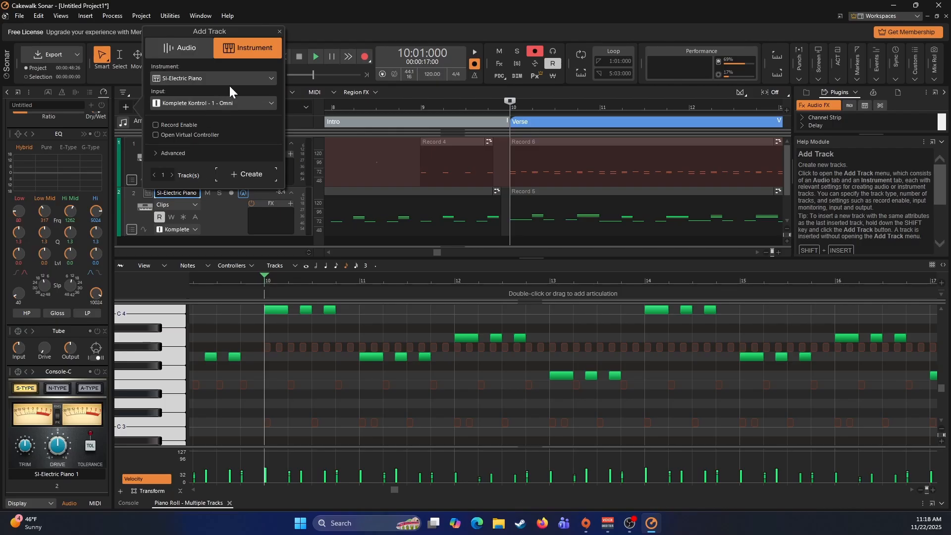
pyautogui.click(239, 76)
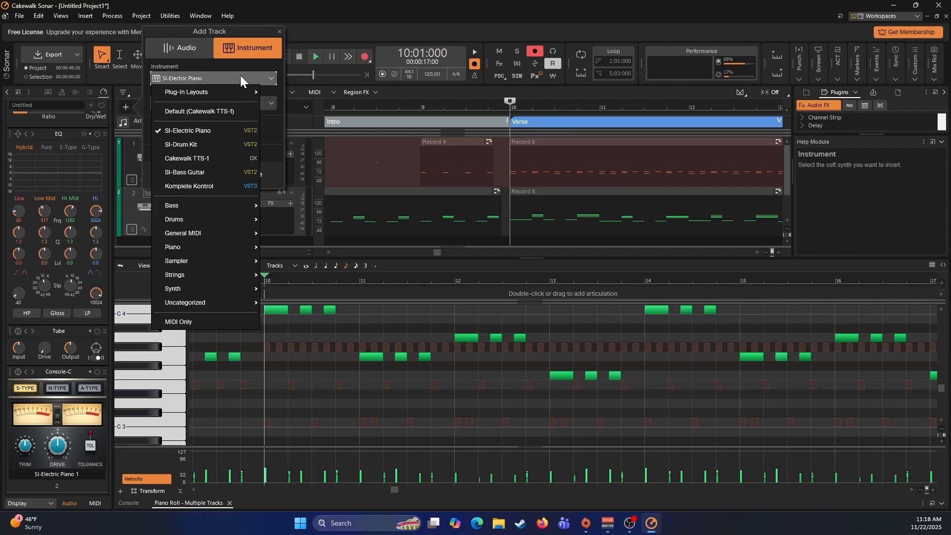
pyautogui.click(199, 173)
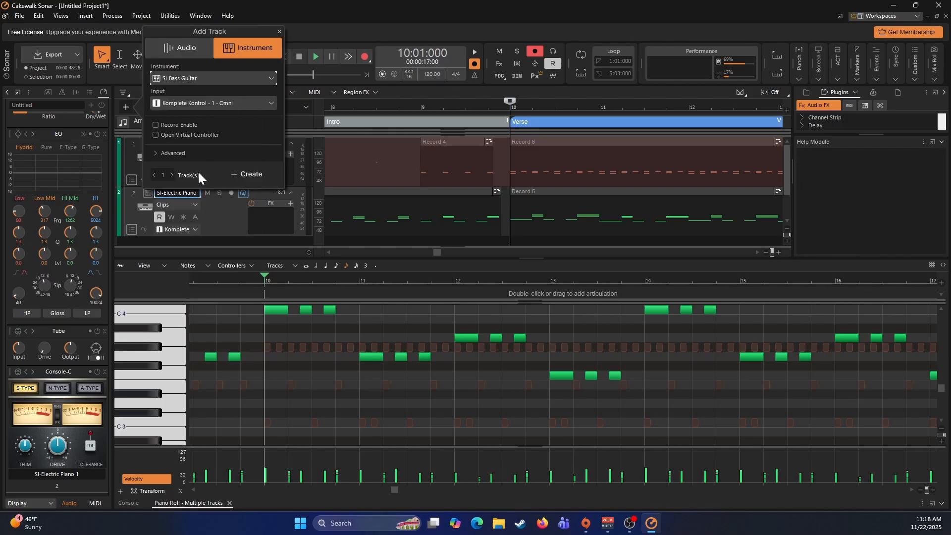
pyautogui.click(234, 176)
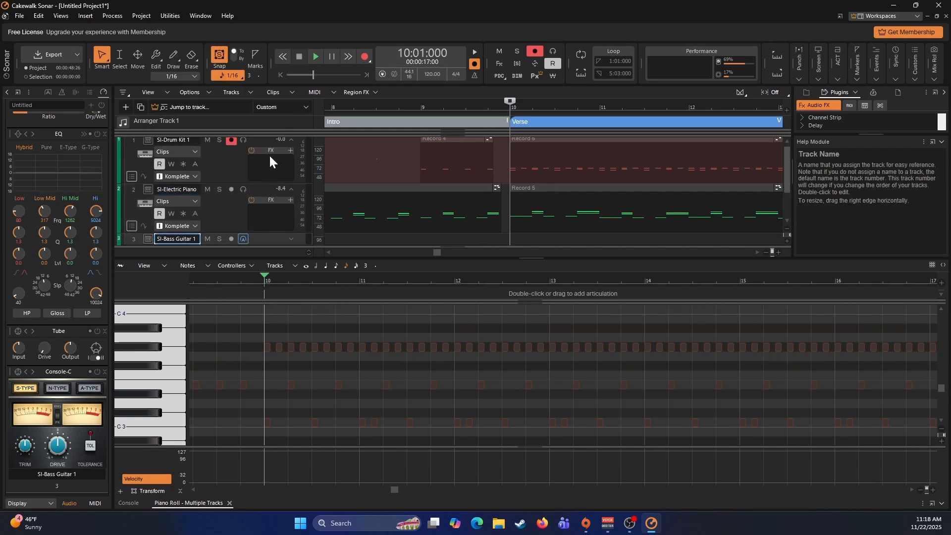
# - Disarm the drum kit track and collapse all track strips except the bass guitar's, which is expanded
pyautogui.click(234, 143)
pyautogui.click(291, 140)
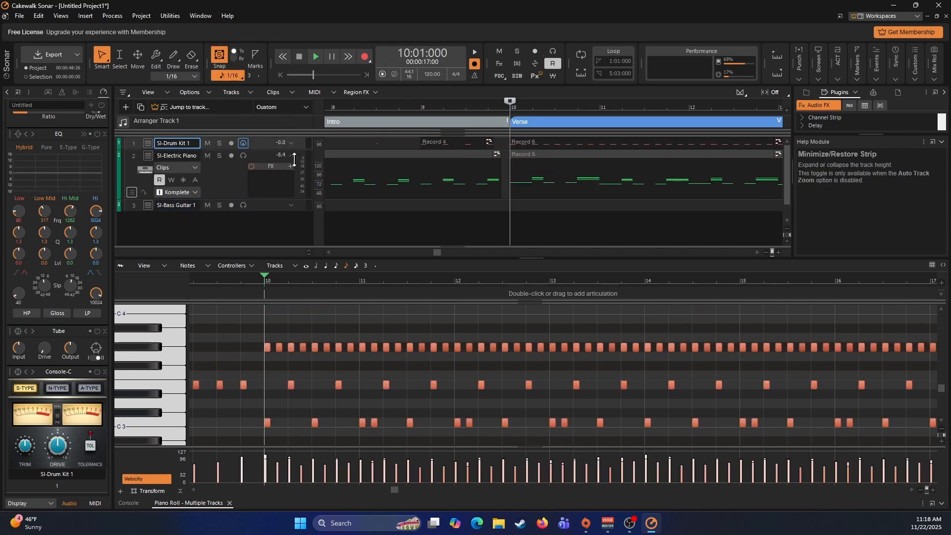
pyautogui.click(293, 157)
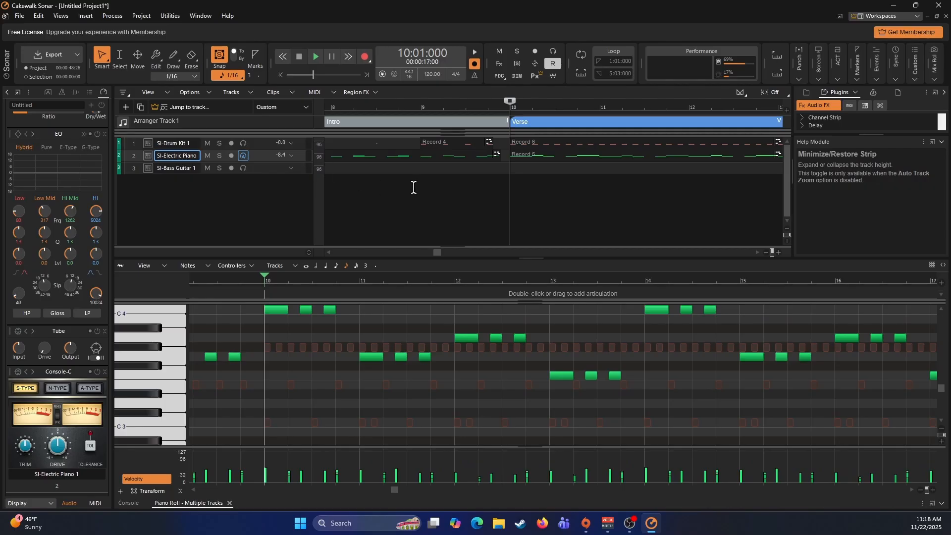
pyautogui.click(291, 168)
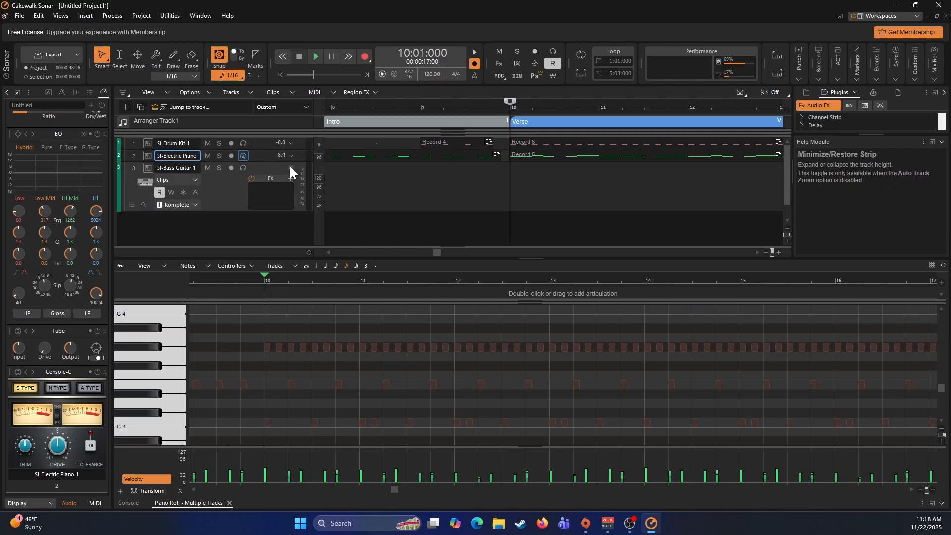
# - Arm the bass guitar track and record a bass line over about four measures from measure 10
pyautogui.click(231, 168)
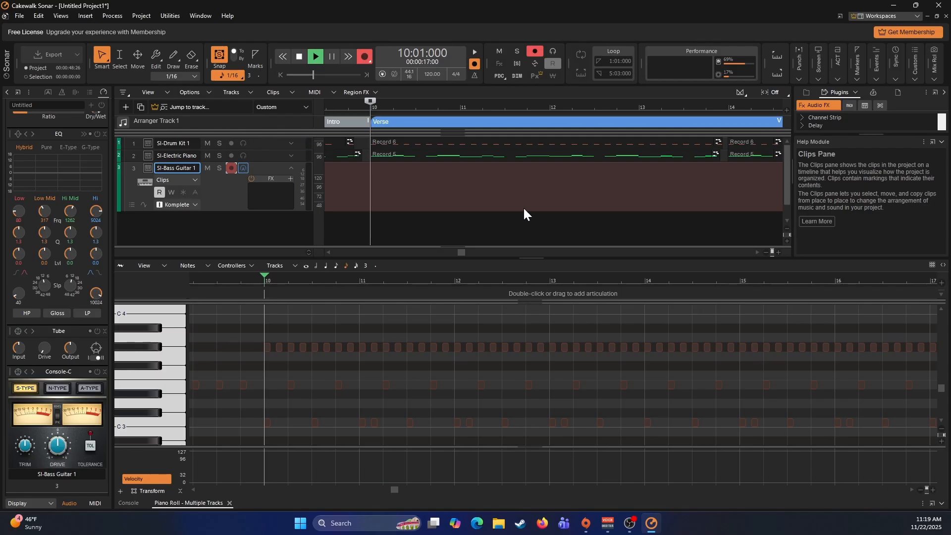
pyautogui.press('r')
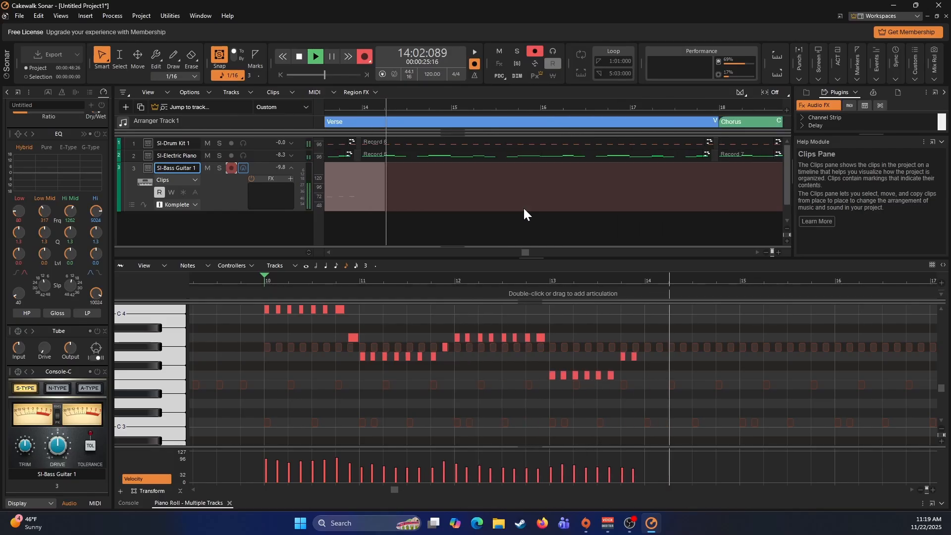
pyautogui.press('space')
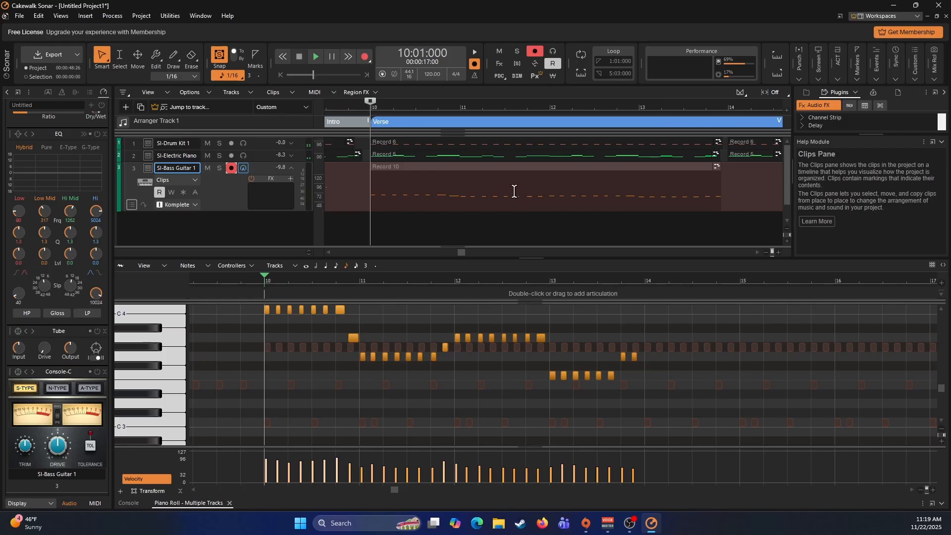
# - Quantize the bass guitar clip at measure 10 to a 1/8 resolution with note durations included
pyautogui.click(515, 191)
pyautogui.press('q')
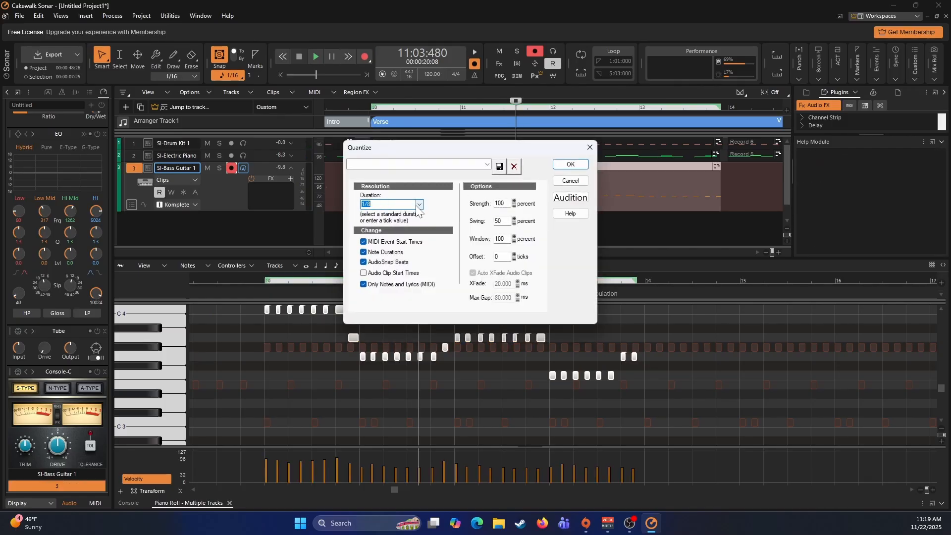
pyautogui.click(571, 164)
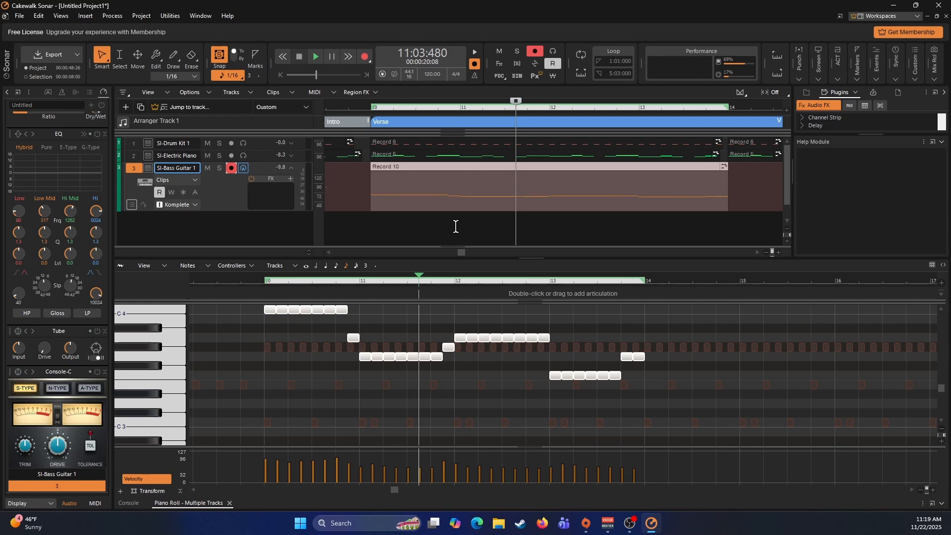
# - Play back the song from measure 10 to check the quantized bass line
pyautogui.click(371, 225)
pyautogui.press('space')
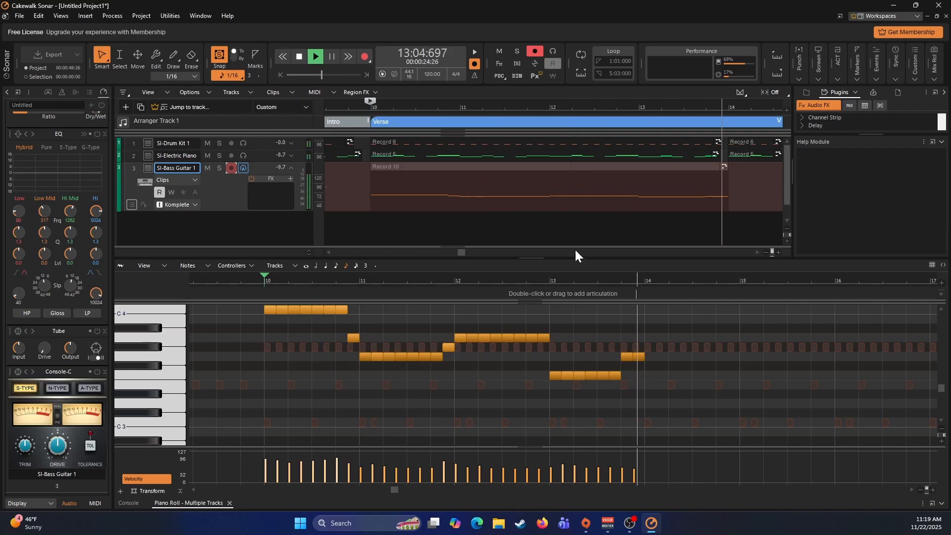
pyautogui.press('space')
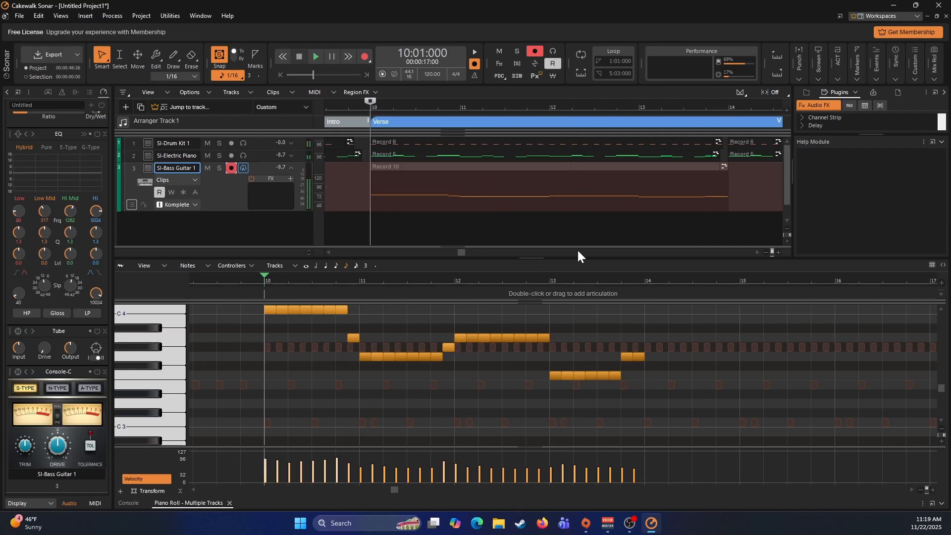
# - Copy the bass guitar clip from measure 10 and paste it at measure 14
pyautogui.click(519, 169)
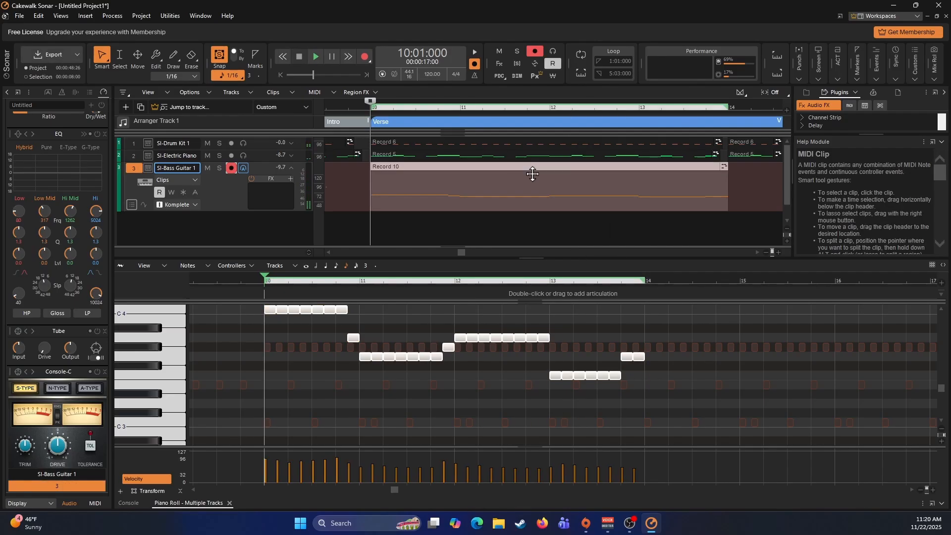
pyautogui.click(732, 181)
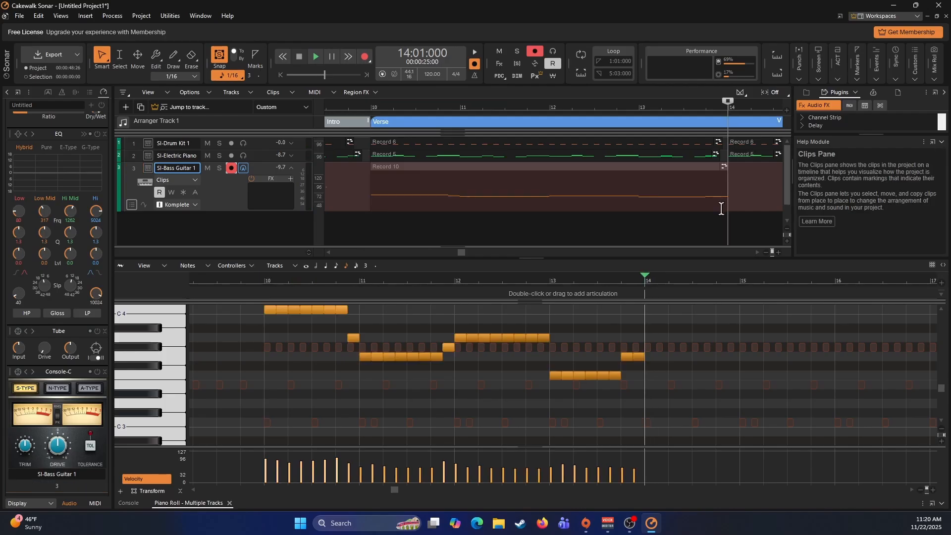
pyautogui.hotkey('ctrl', 'v')
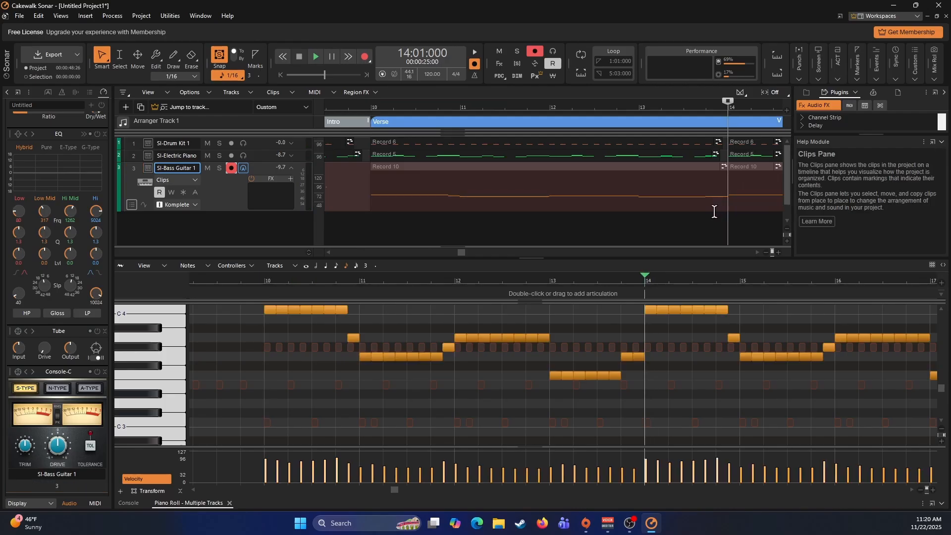
# - Play back the Verse section from measure 10 to its end near measure 18 to check the pasted bass line
pyautogui.click(370, 228)
pyautogui.press('space')
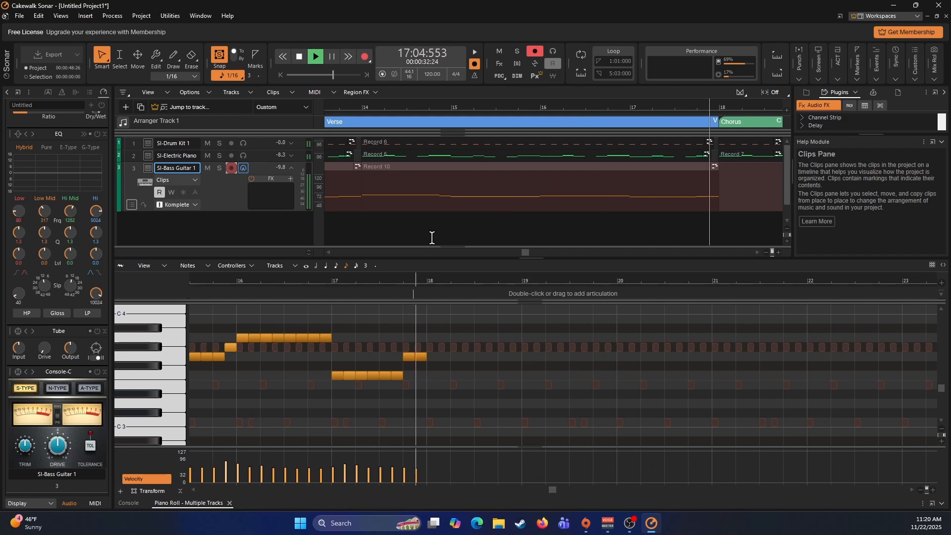
pyautogui.press('space')
# - Record a bass line on the bass guitar track across the Chorus section, from measure 18 to about measure 26
pyautogui.hscroll(5, 459, 172)
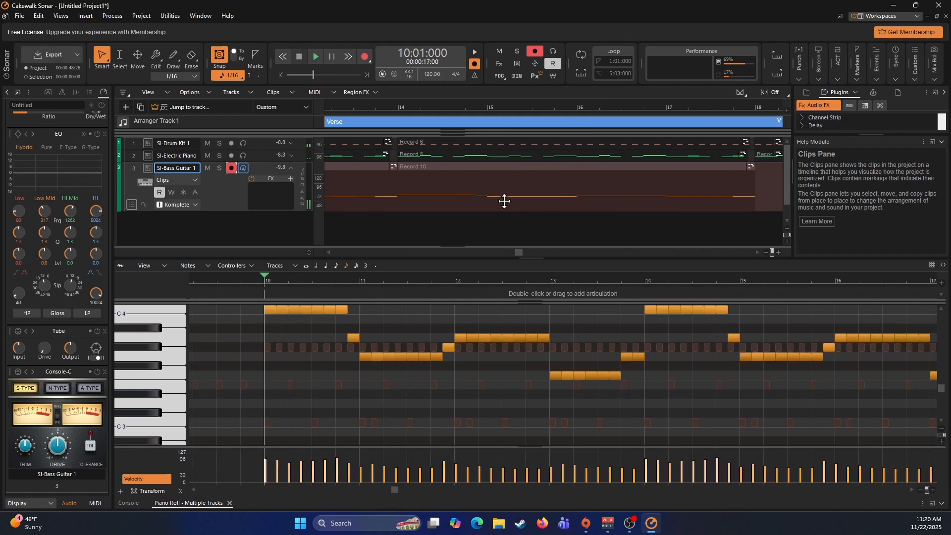
pyautogui.click(499, 180)
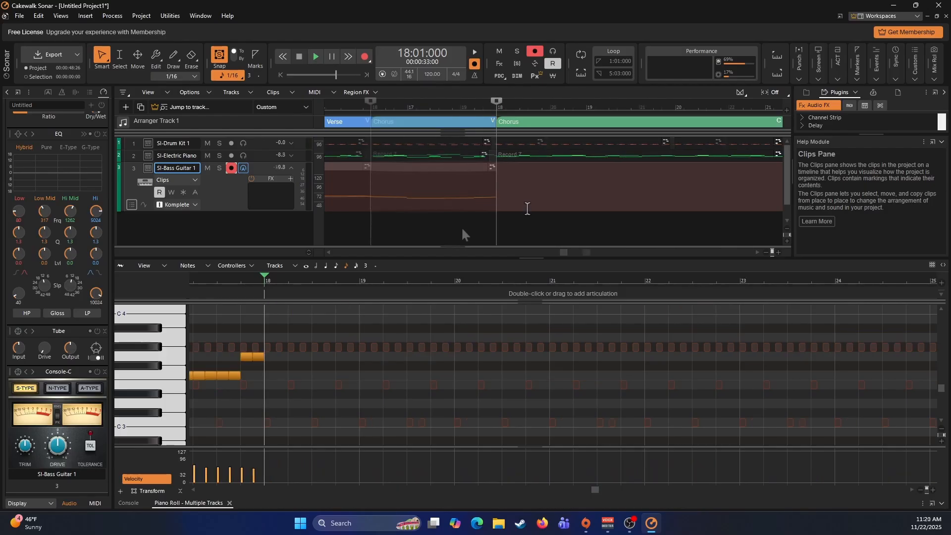
pyautogui.hscroll(1, 463, 230)
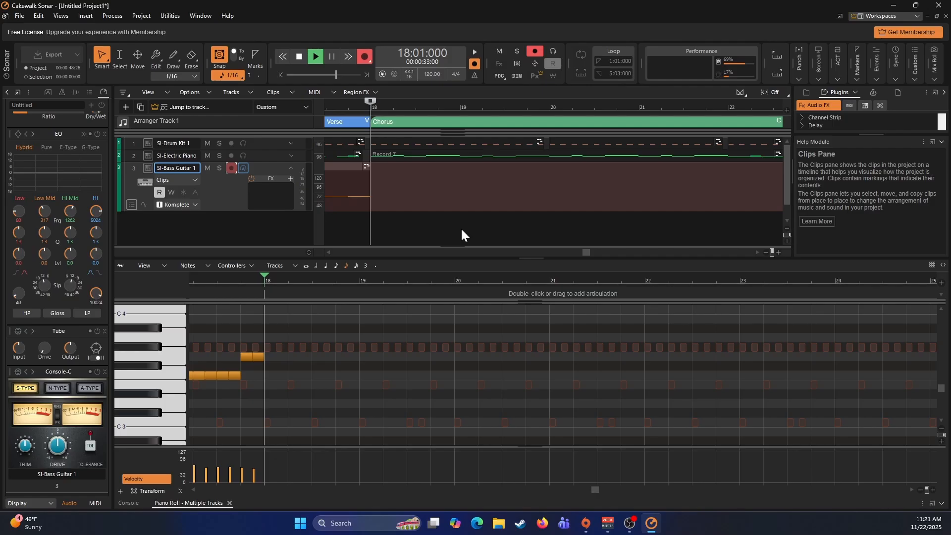
pyautogui.press('r')
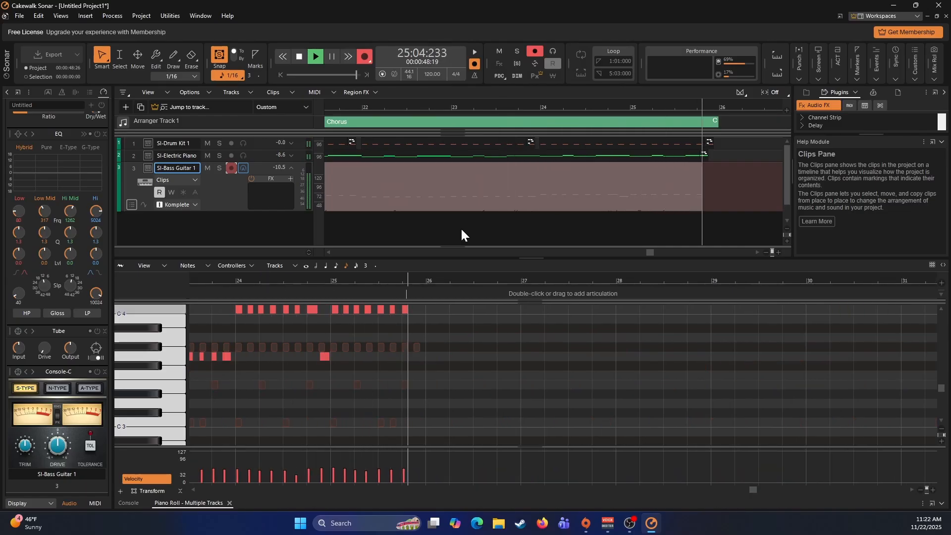
pyautogui.press('space')
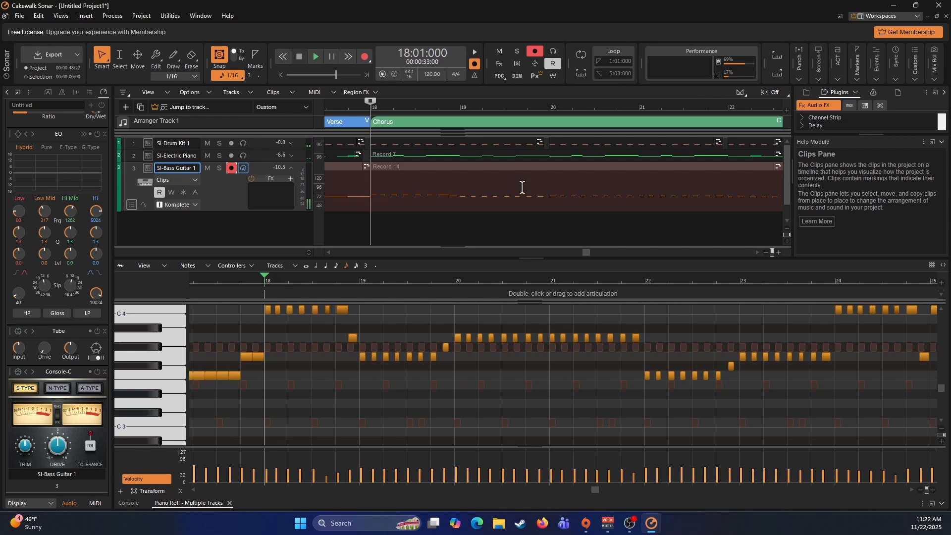
# - Quantize the Chorus bass guitar clip at measure 18 to a 1/8 resolution with note durations included
pyautogui.click(453, 195)
pyautogui.press('q')
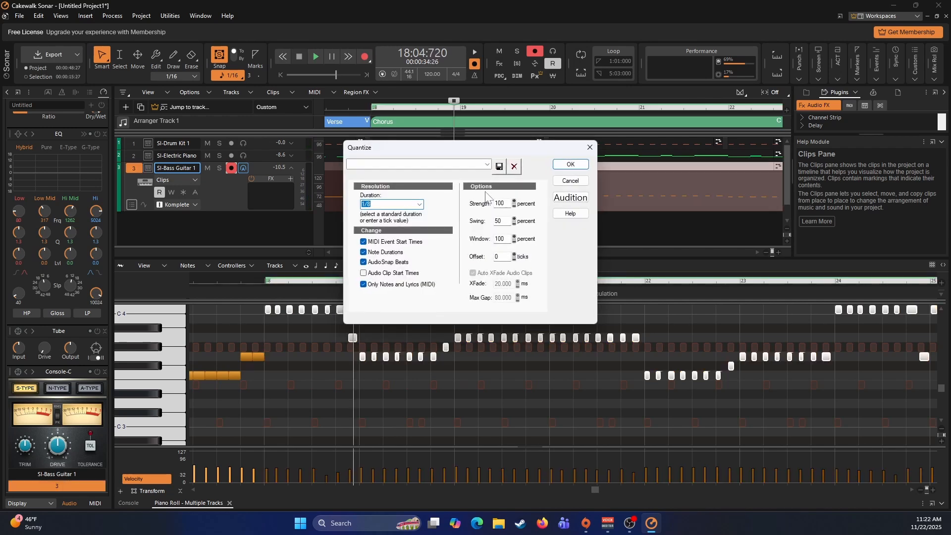
pyautogui.click(570, 164)
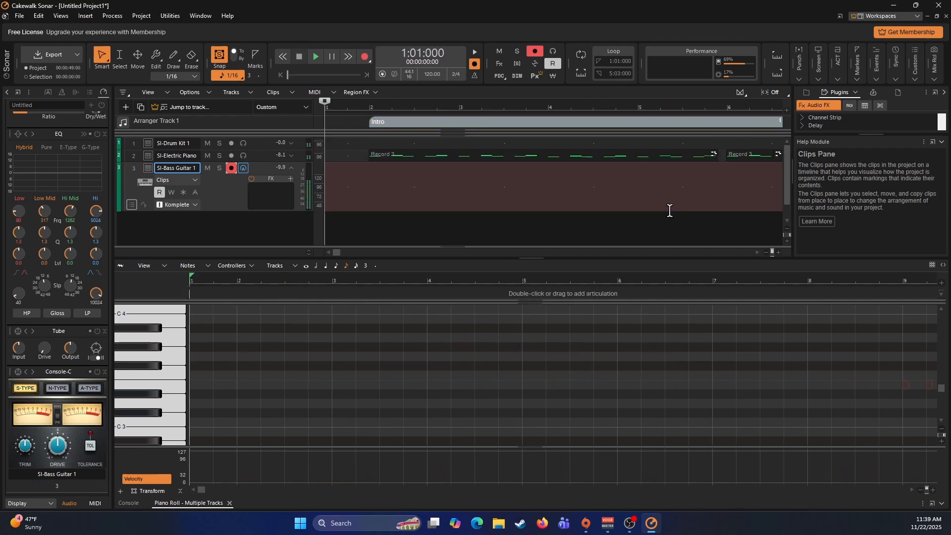
# - Copy the Verse and Chorus sections with all their clips to measure 26, and show the section list in the Arranger Inspector
pyautogui.hscroll(-5, 664, 207)
pyautogui.hscroll(10, 661, 207)
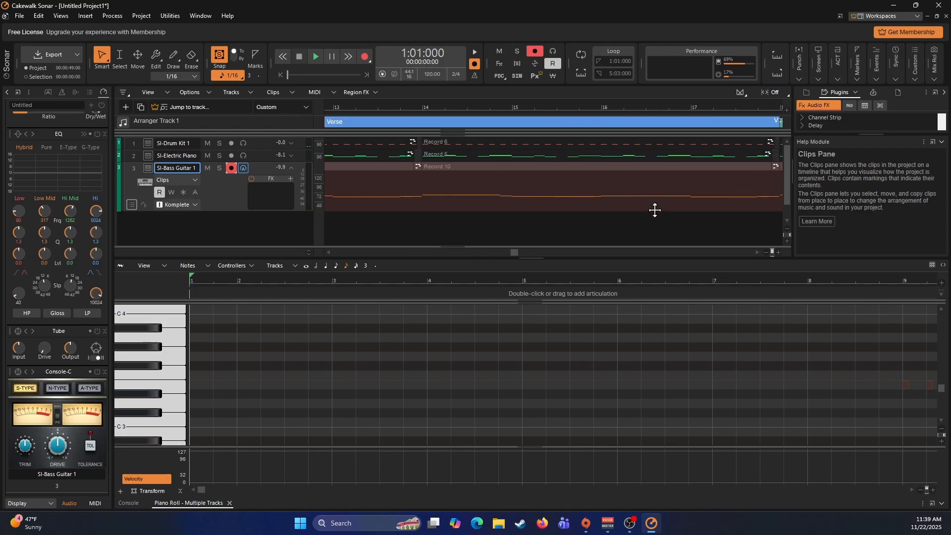
pyautogui.hscroll(-10, 651, 207)
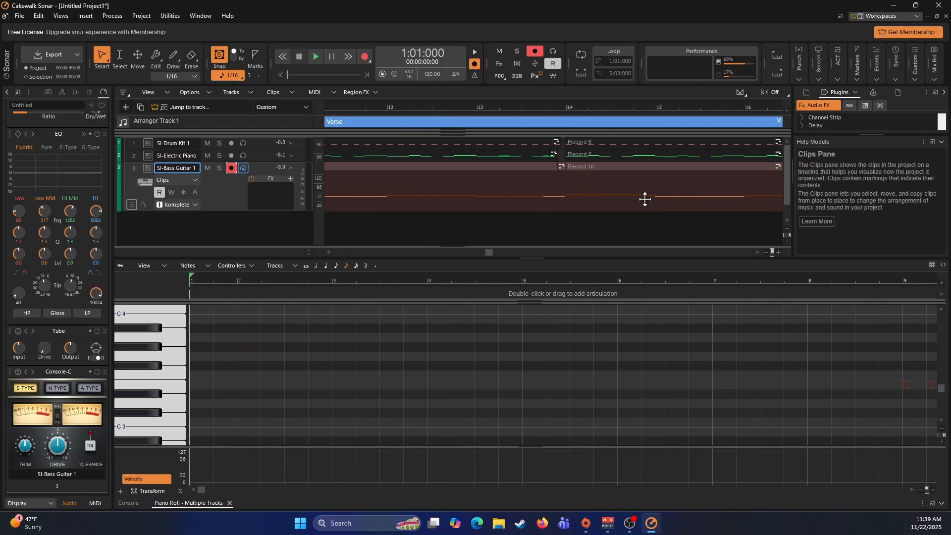
pyautogui.click(586, 121)
pyautogui.hscroll(4, 628, 143)
pyautogui.keyDown('shift'); pyautogui.click(638, 122); pyautogui.keyUp('shift')
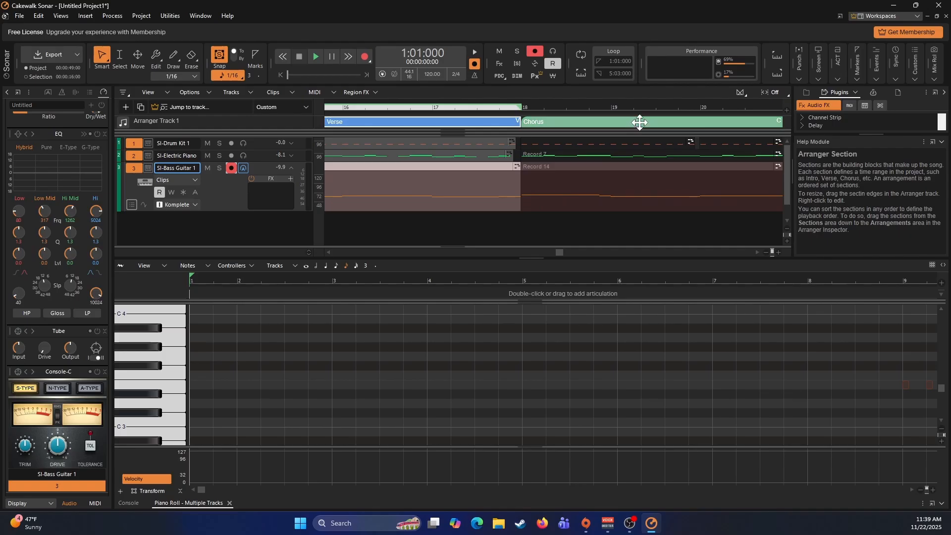
pyautogui.hscroll(6, 622, 139)
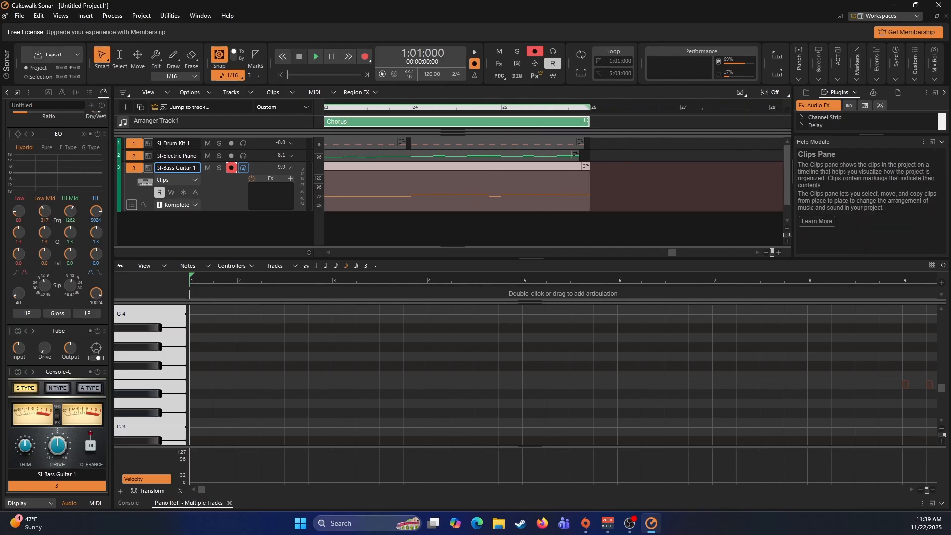
pyautogui.click(592, 121)
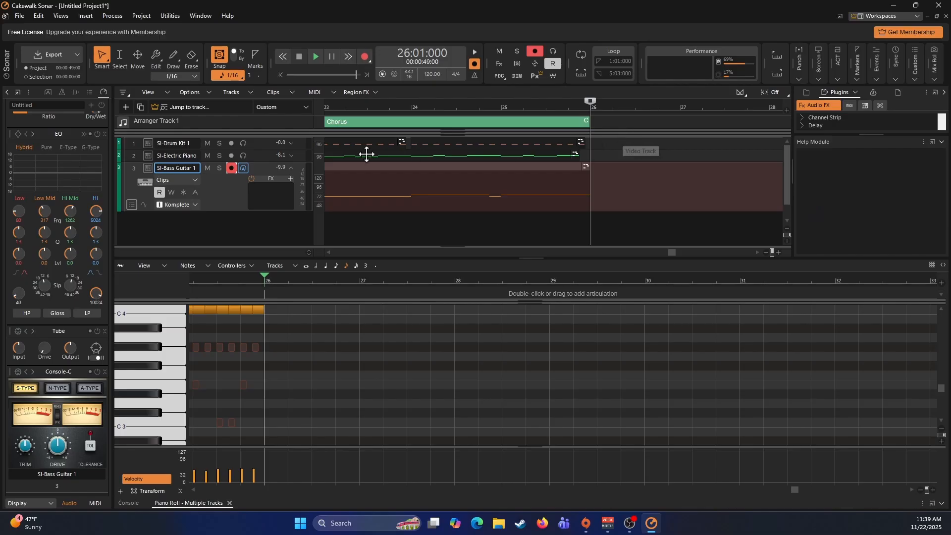
pyautogui.click(270, 144)
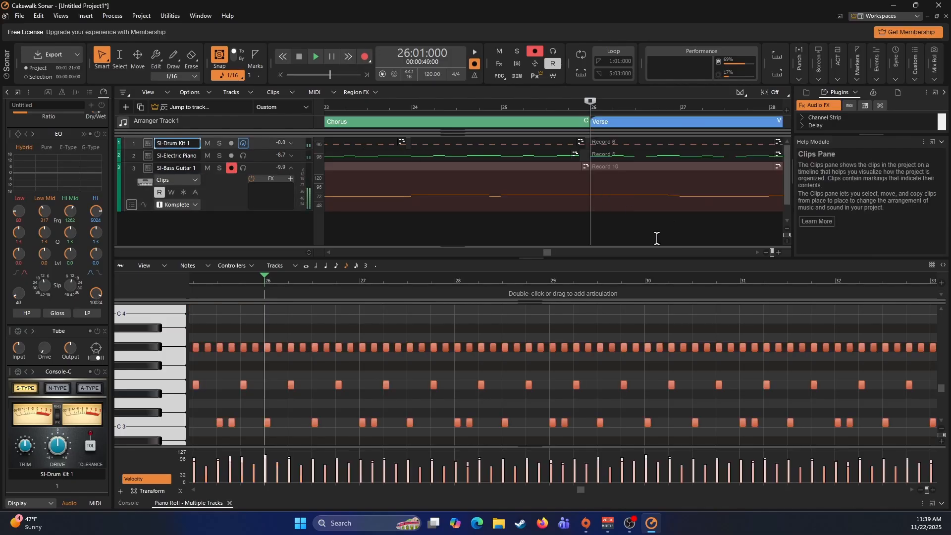
pyautogui.click(48, 92)
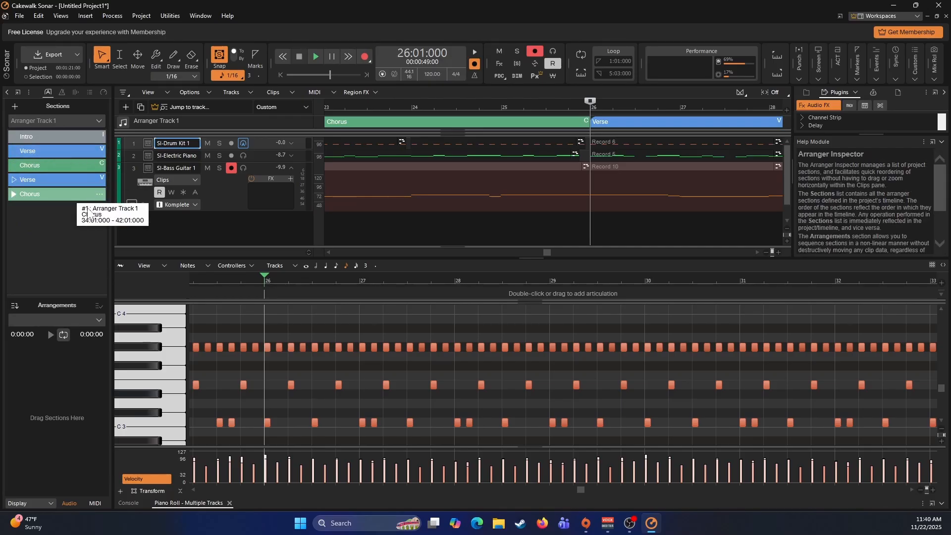
# - Close the Piano Roll and add one new instrument track using Cakewalk TTS-1
pyautogui.click(229, 503)
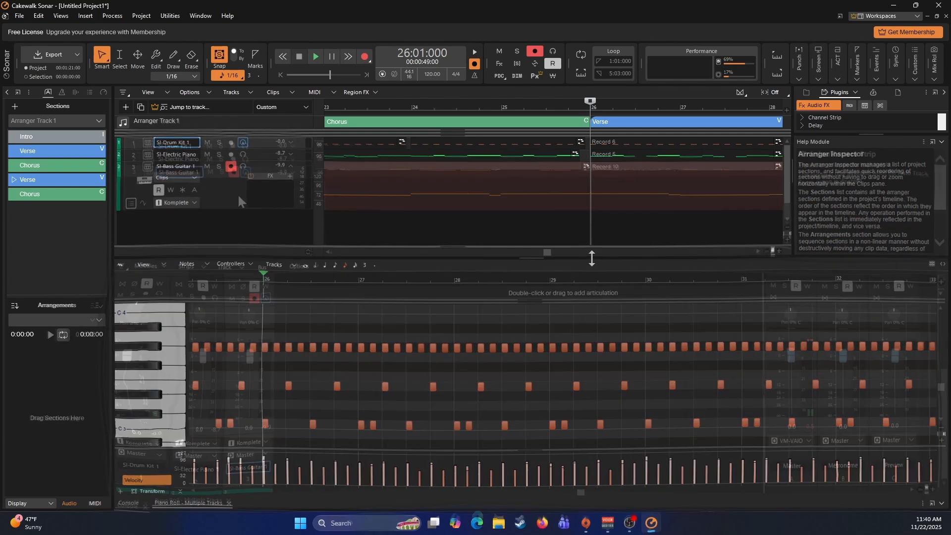
pyautogui.rightClick(211, 199)
pyautogui.click(253, 242)
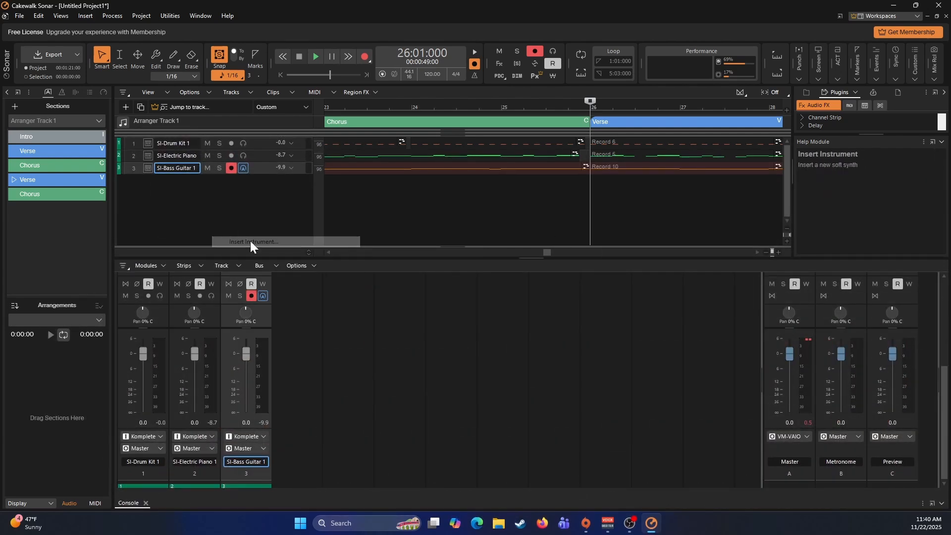
pyautogui.click(268, 79)
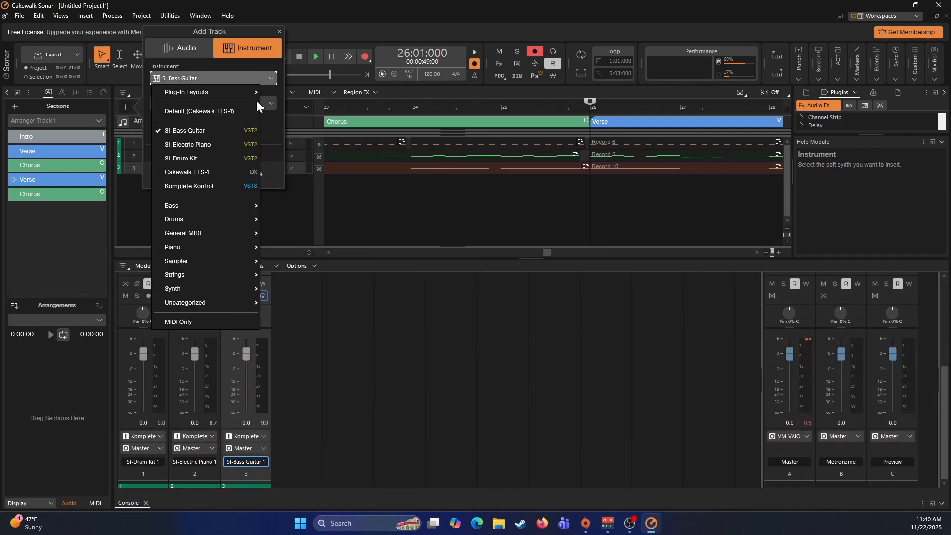
pyautogui.click(193, 172)
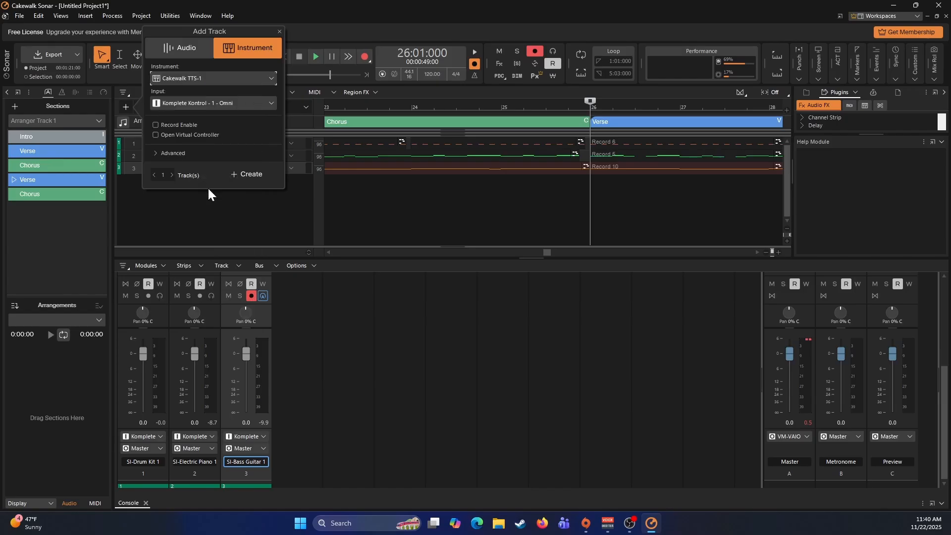
pyautogui.click(239, 174)
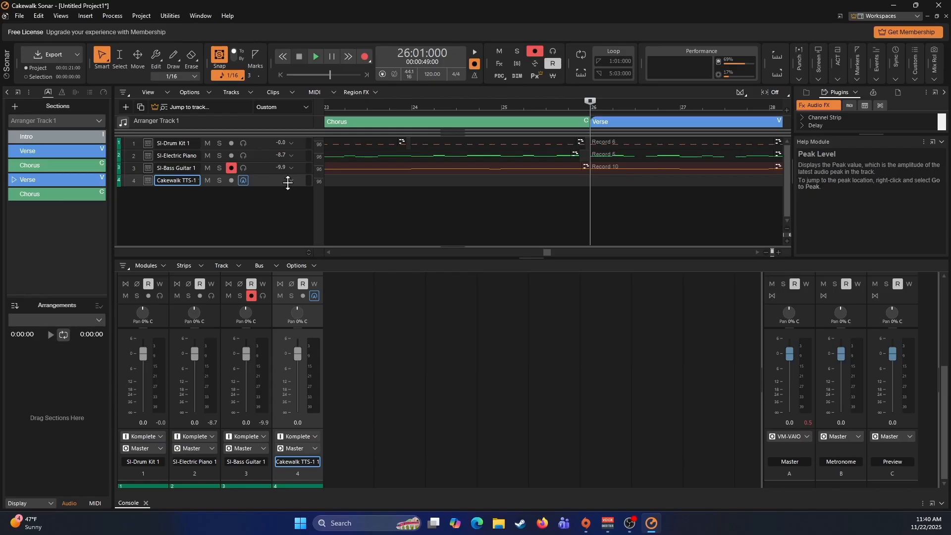
# - Set part 1 of the TTS-1 synth to the Synth SFX preset 099 000 Crystal and close the synth window
pyautogui.click(292, 182)
pyautogui.click(291, 181)
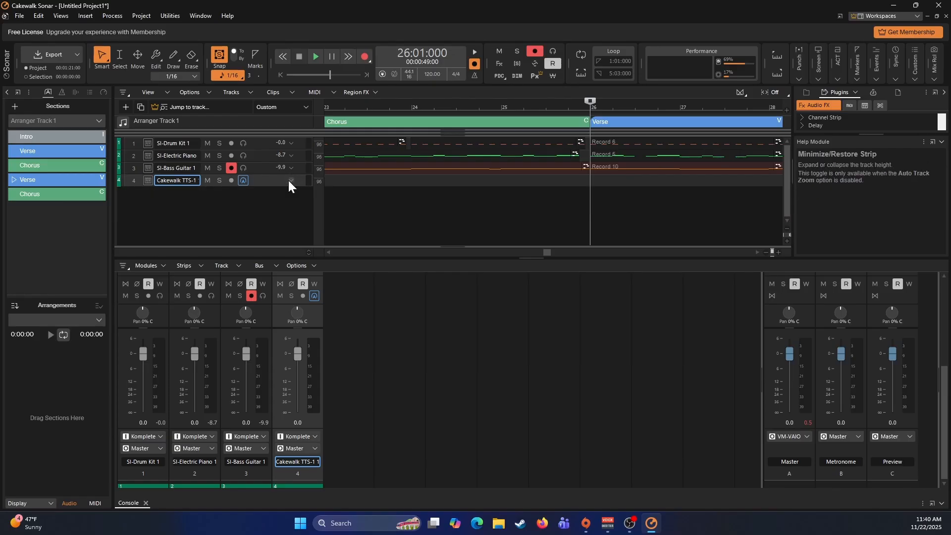
pyautogui.click(150, 181)
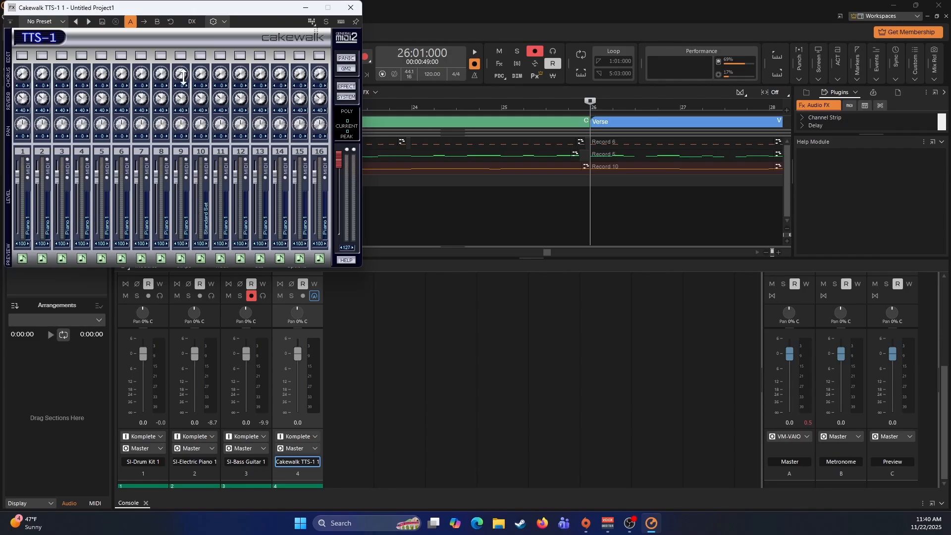
pyautogui.click(22, 55)
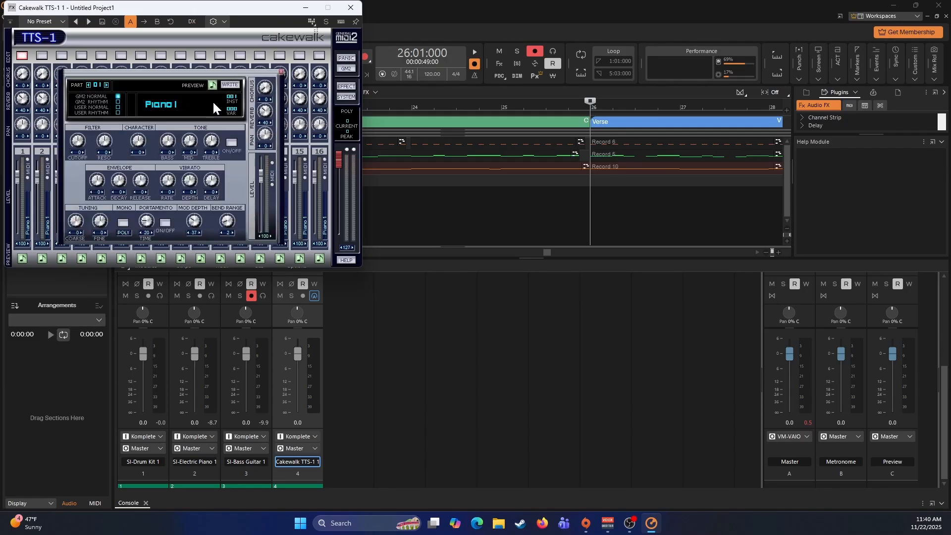
pyautogui.click(167, 105)
pyautogui.moveTo(243, 114)
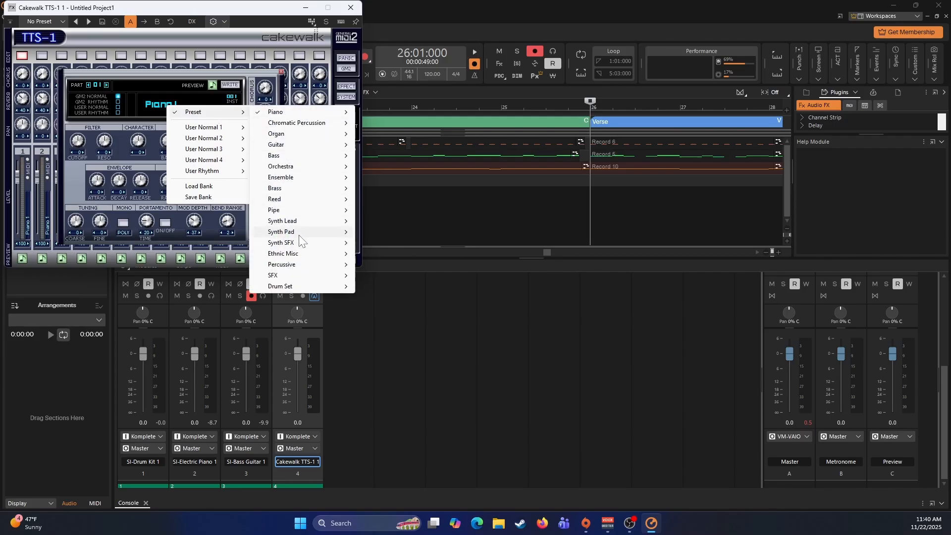
pyautogui.moveTo(300, 244)
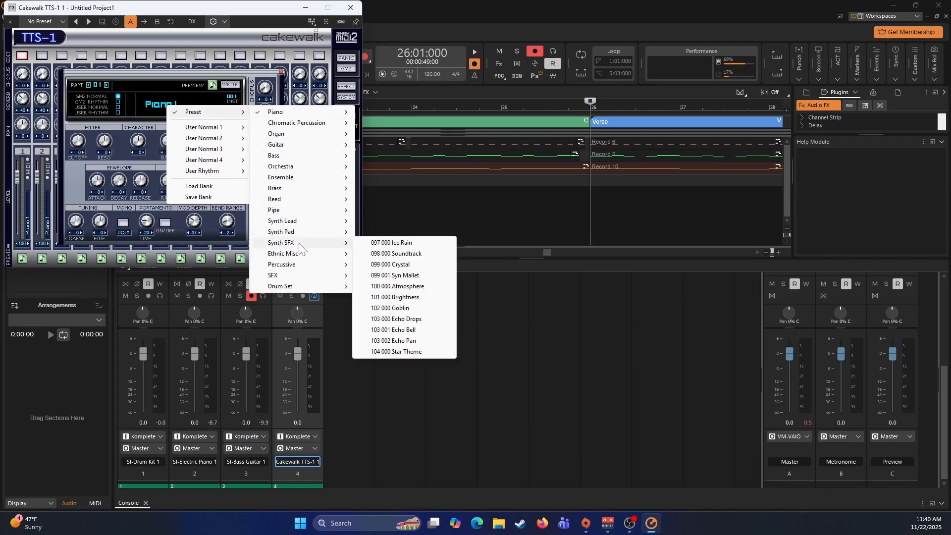
pyautogui.click(389, 264)
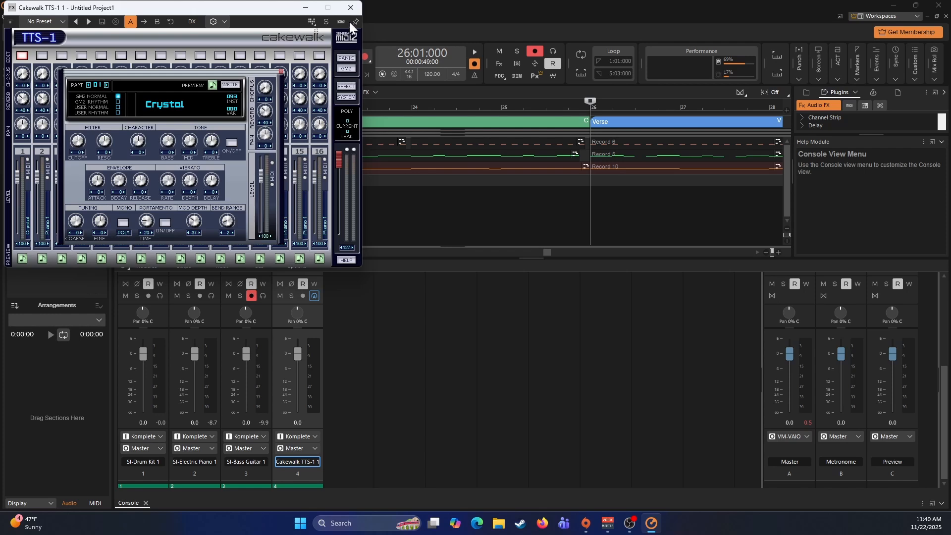
pyautogui.click(351, 7)
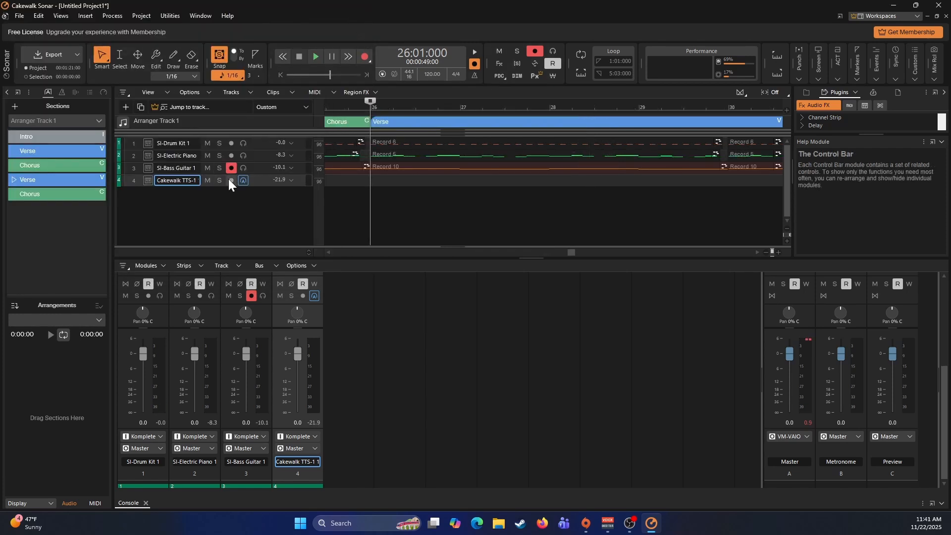
# - Arm the TTS-1 track instead of the bass guitar and record a part over about four measures from measure 26
pyautogui.click(231, 180)
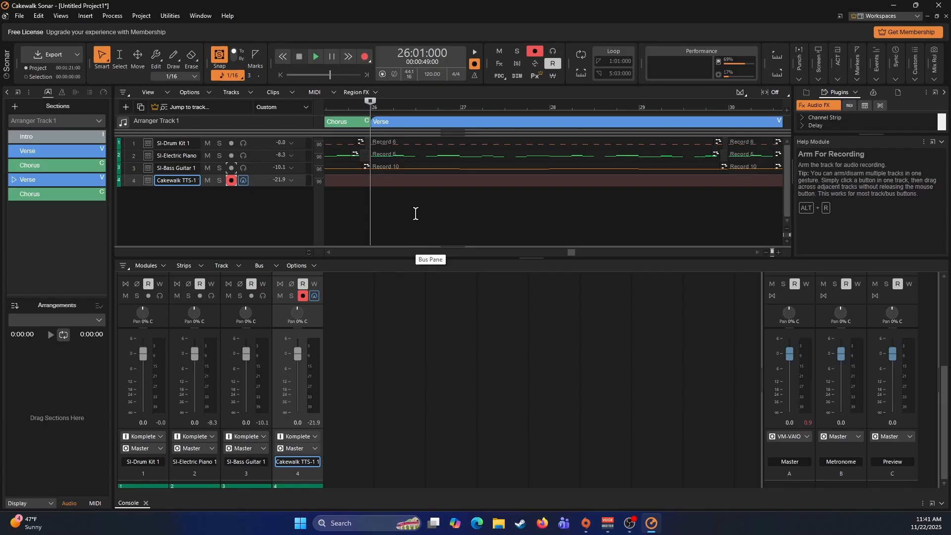
pyautogui.press('r')
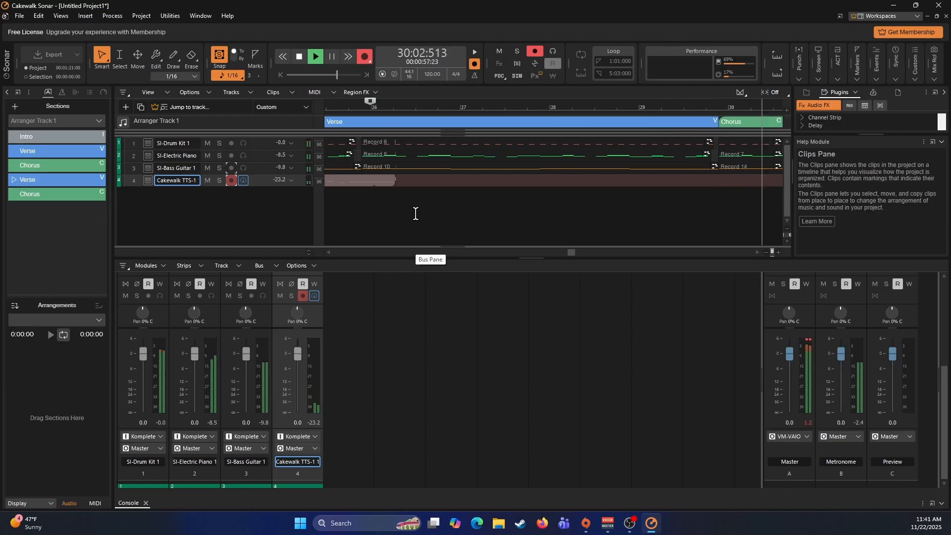
pyautogui.press('space')
# - Quantize the recorded TTS-1 clip at measure 26 to a 1/8 resolution with note durations included
pyautogui.click(463, 178)
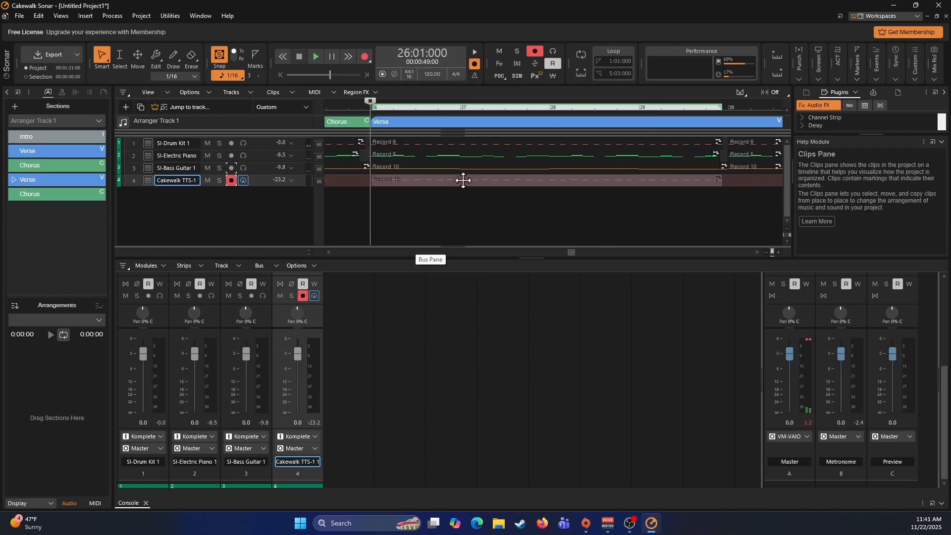
pyautogui.press('q')
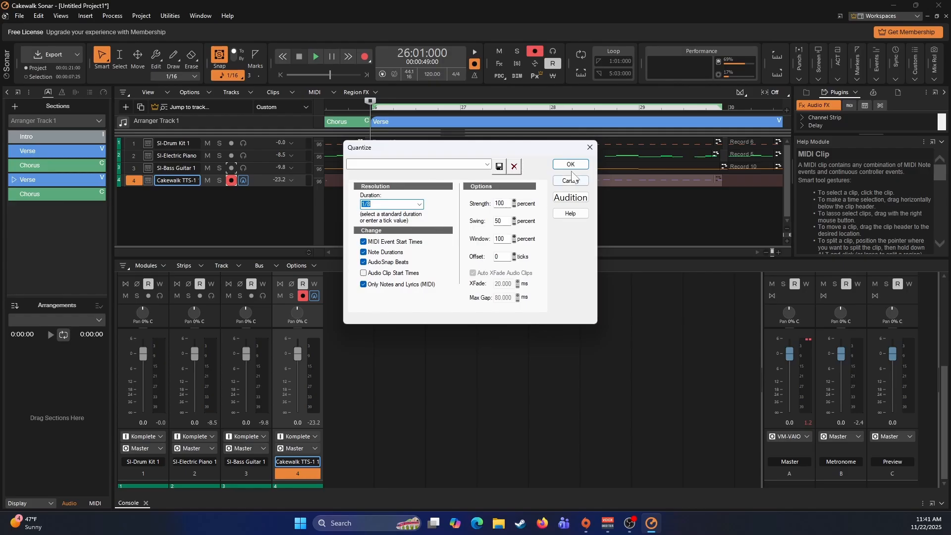
pyautogui.click(570, 165)
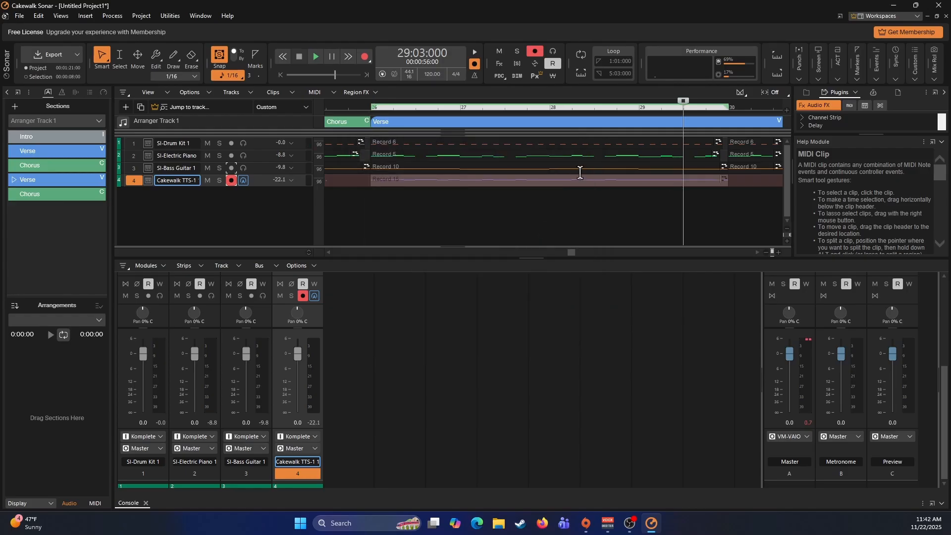
# - Paste a copy of the TTS-1 clip at measure 30 and play the song back from there
pyautogui.click(730, 179)
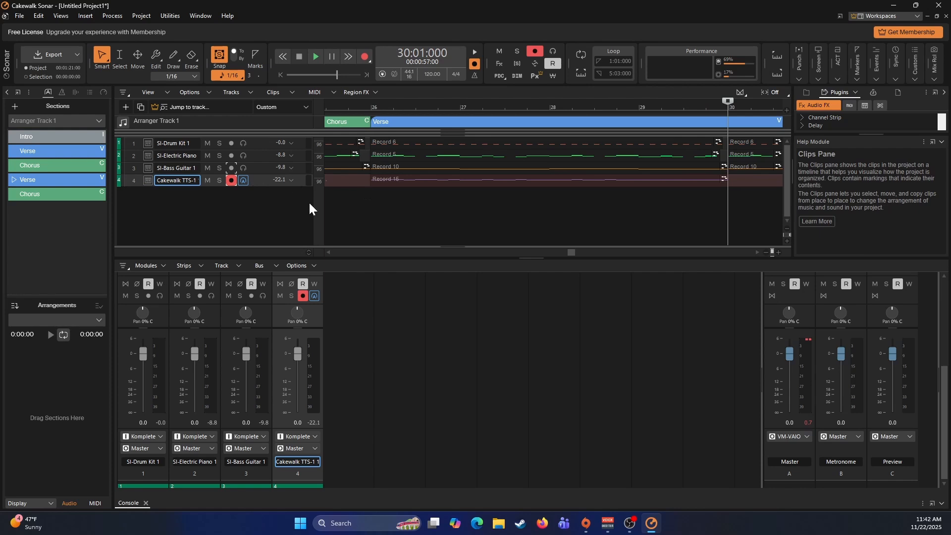
pyautogui.press('space')
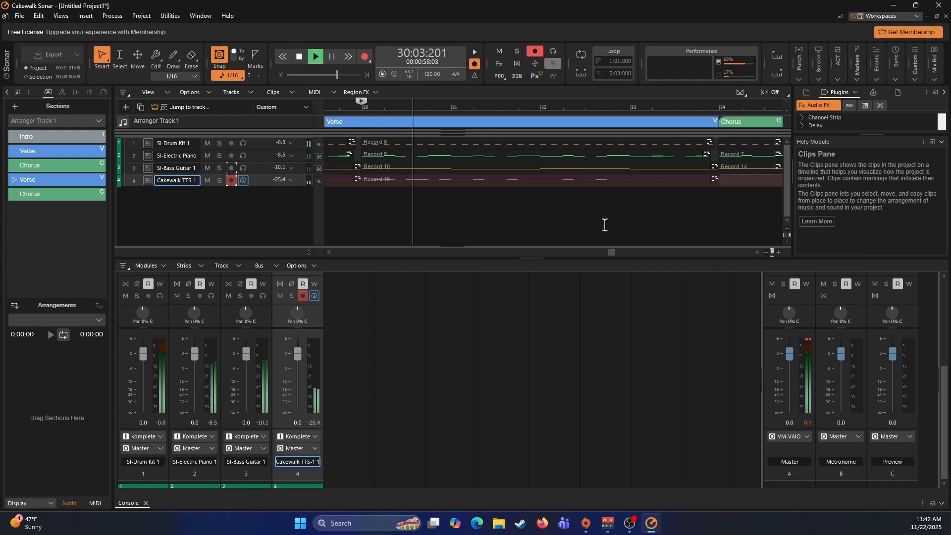
pyautogui.press('space')
# - Start recording a TTS-1 part for the second Chorus from measure 34
pyautogui.click(722, 180)
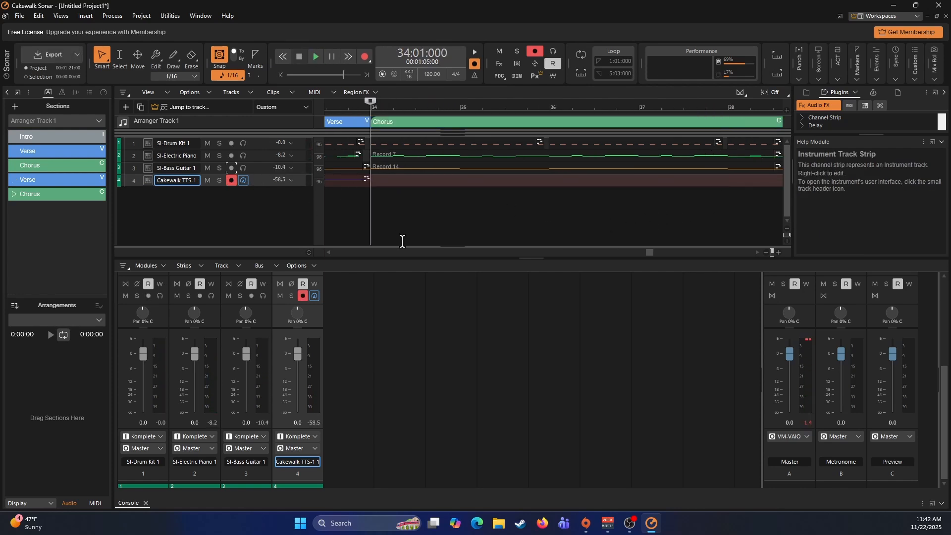
pyautogui.press('space')
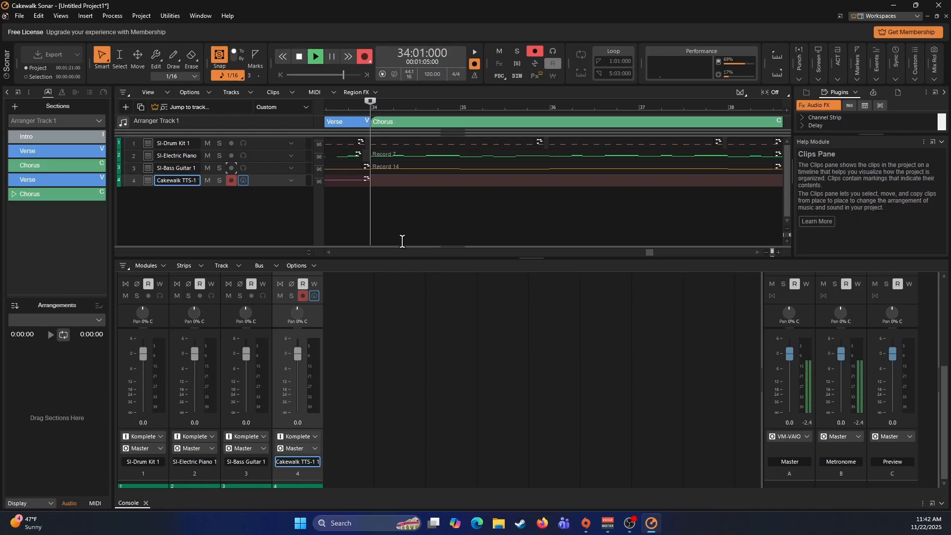
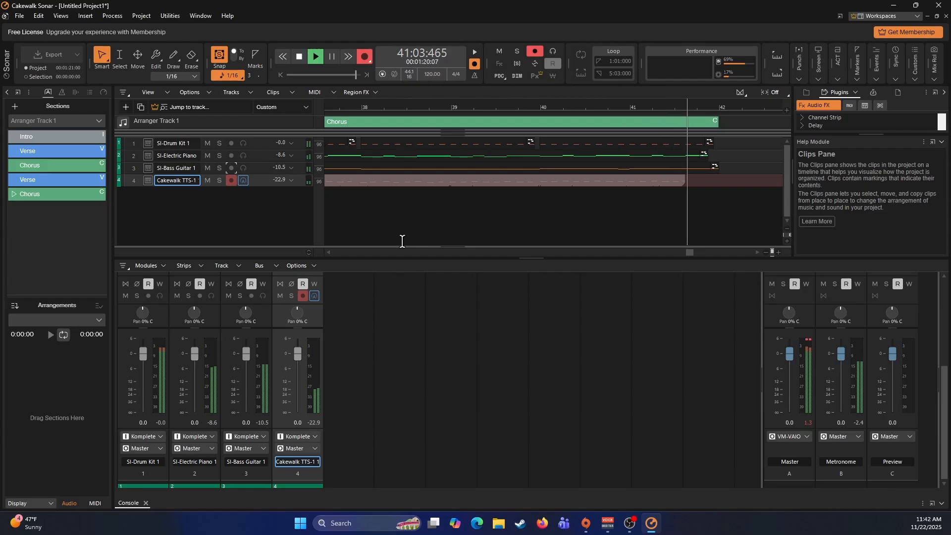
# - Finish recording the second Chorus TTS-1 part, then quantize the new clip at measure 34 and play it back
pyautogui.press('space')
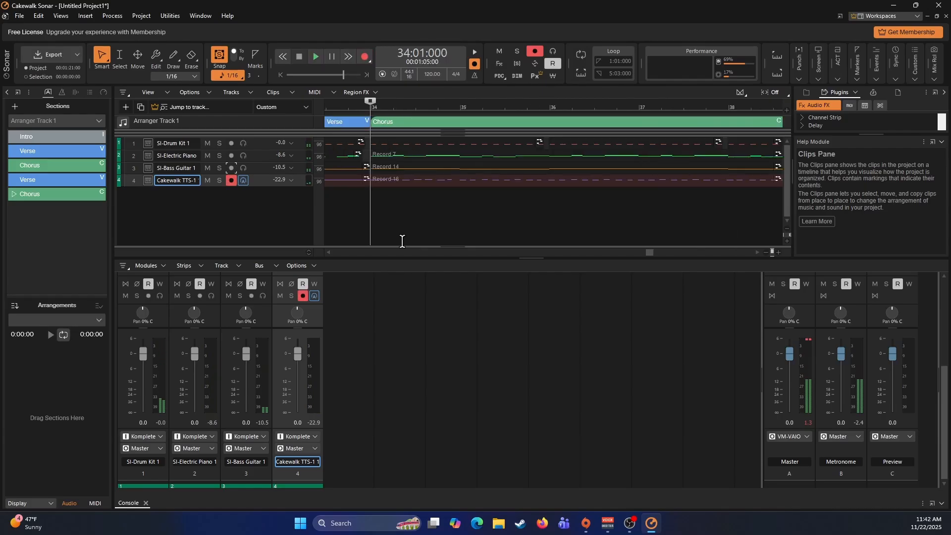
pyautogui.click(428, 180)
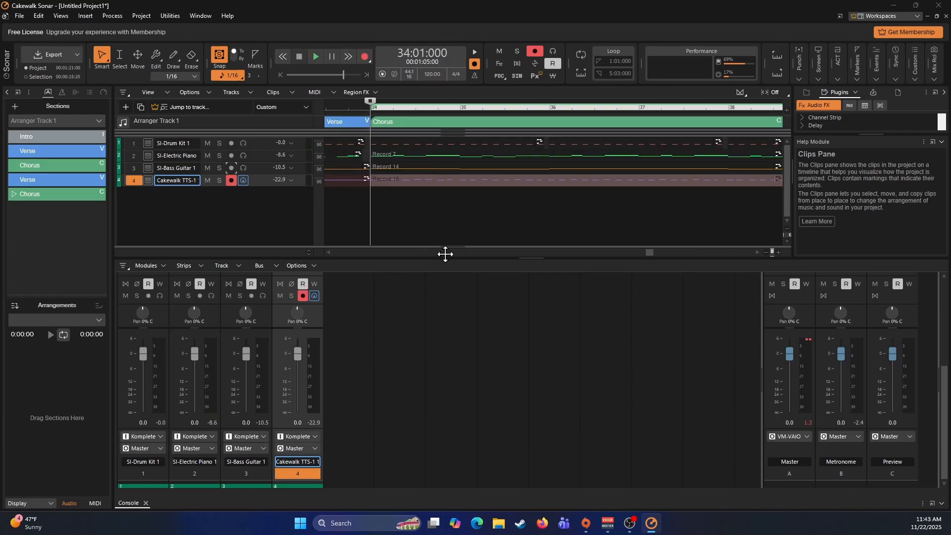
pyautogui.press('q')
pyautogui.click(570, 164)
pyautogui.press('space')
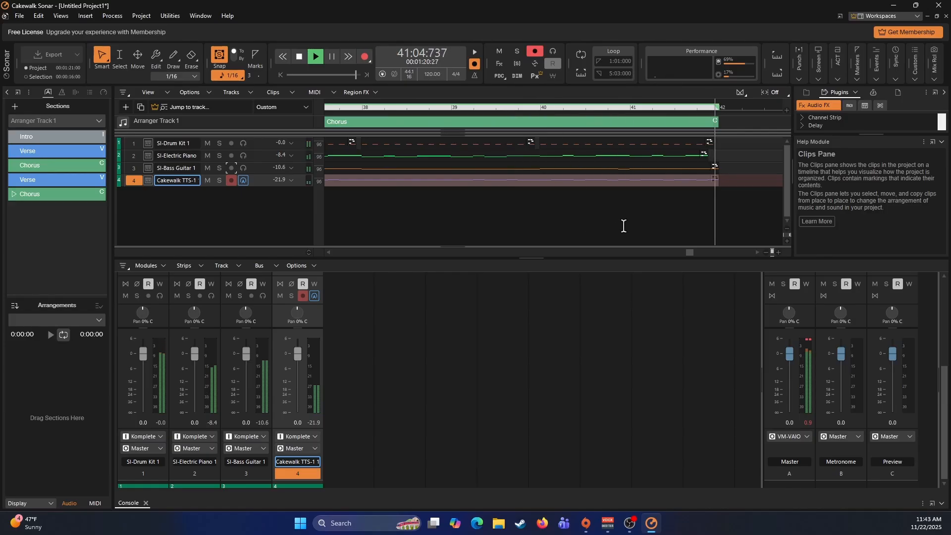
pyautogui.press('space')
# - Place the playhead at the start of the first Verse at measure 10
pyautogui.hscroll(-8, 540, 228)
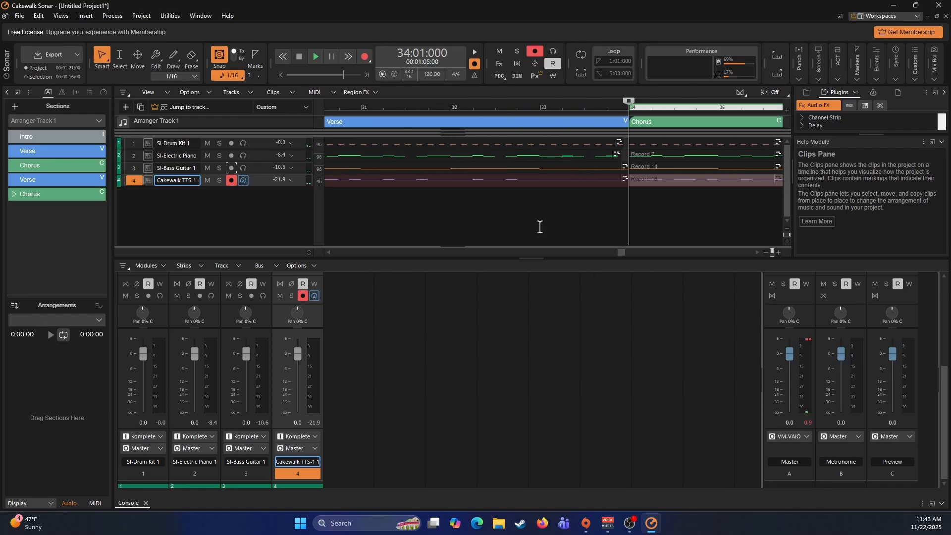
pyautogui.hscroll(-12, 539, 227)
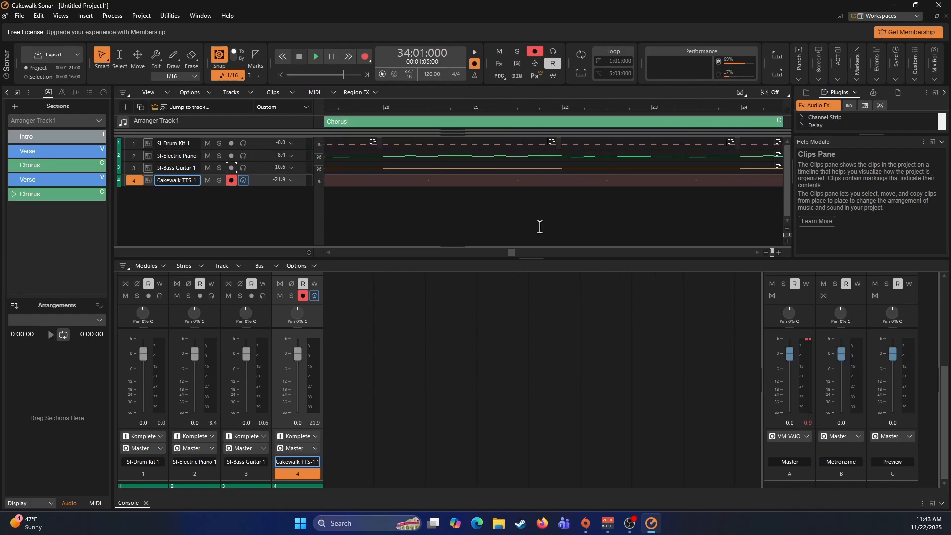
pyautogui.hscroll(-4, 540, 227)
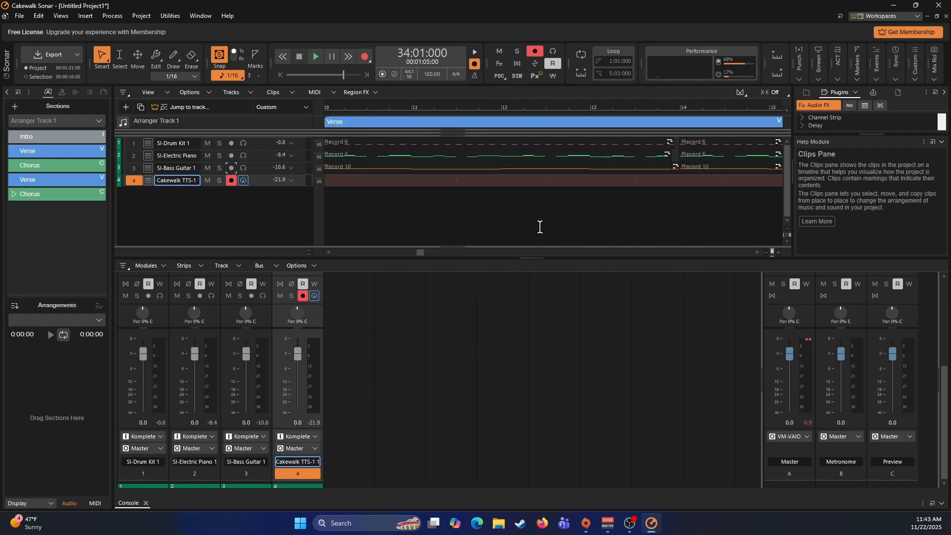
pyautogui.click(352, 198)
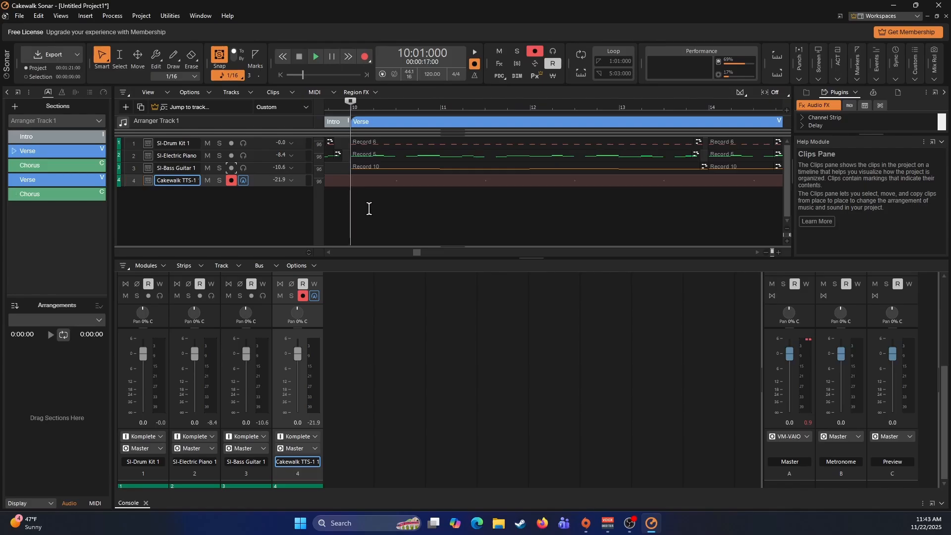
# - Add a second Cakewalk TTS-1 instrument track and arm only that track for recording, with its track strip expanded
pyautogui.rightClick(253, 209)
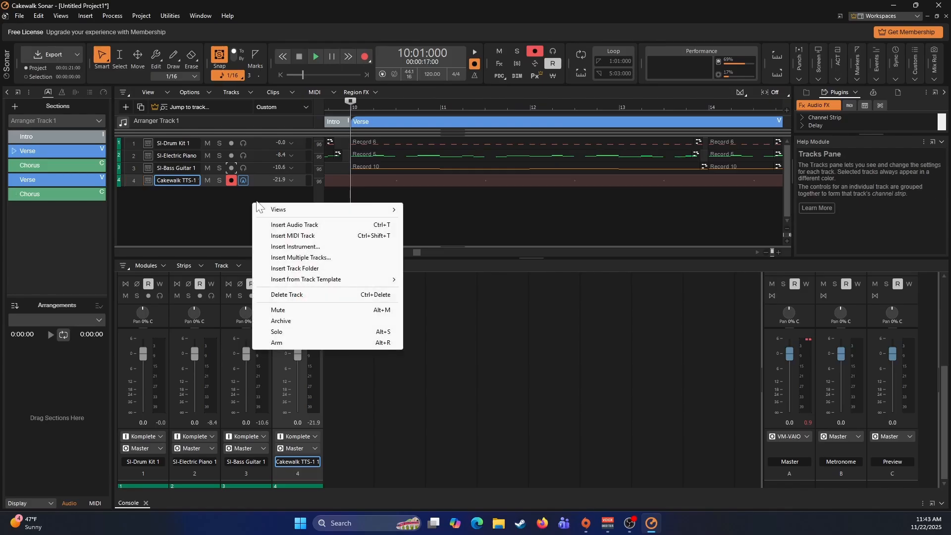
pyautogui.click(292, 248)
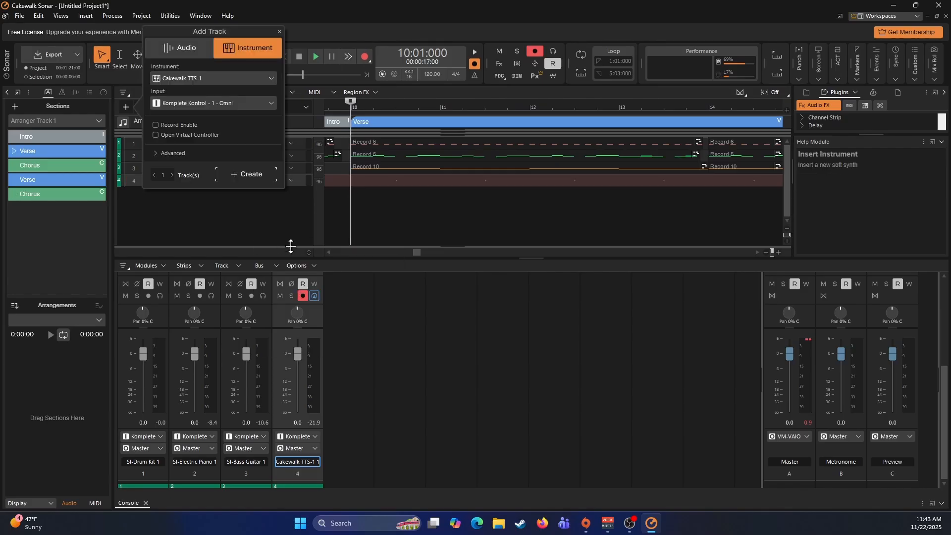
pyautogui.click(244, 174)
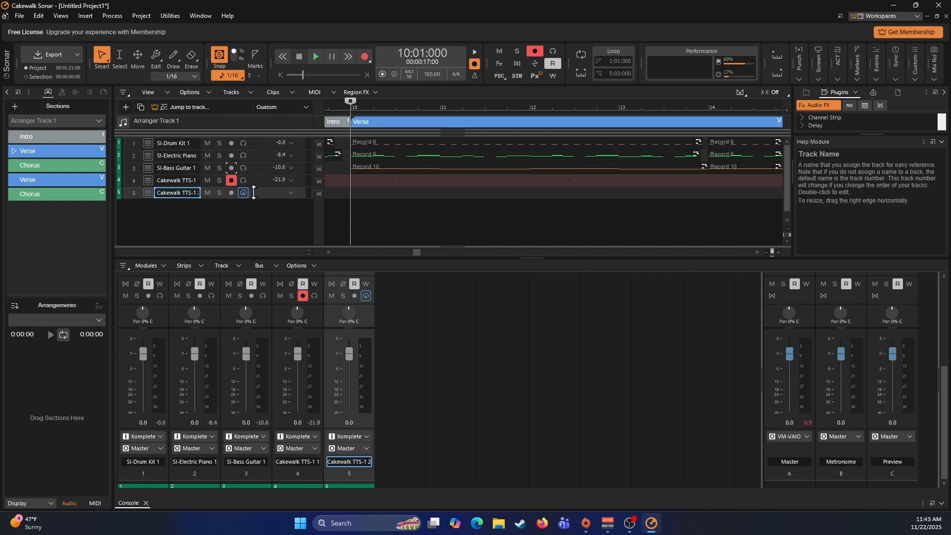
pyautogui.click(231, 192)
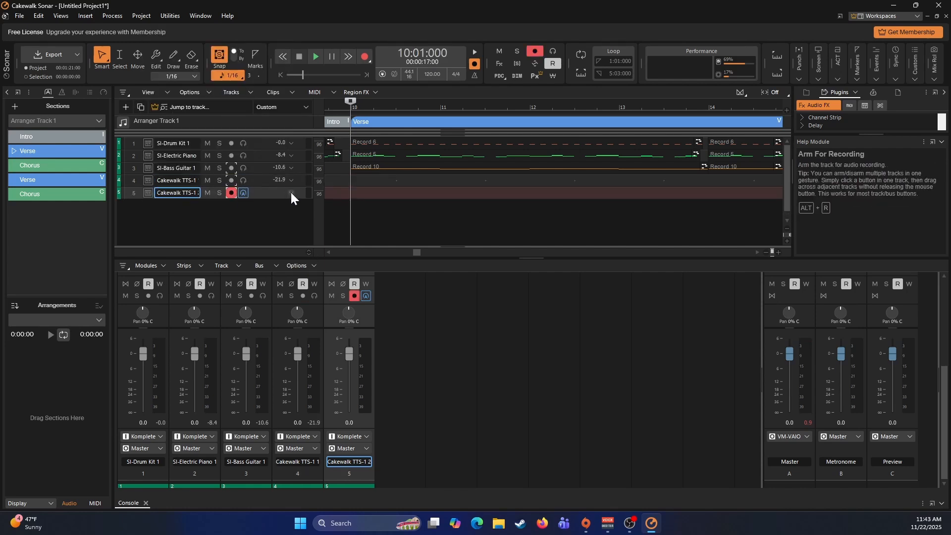
pyautogui.click(290, 193)
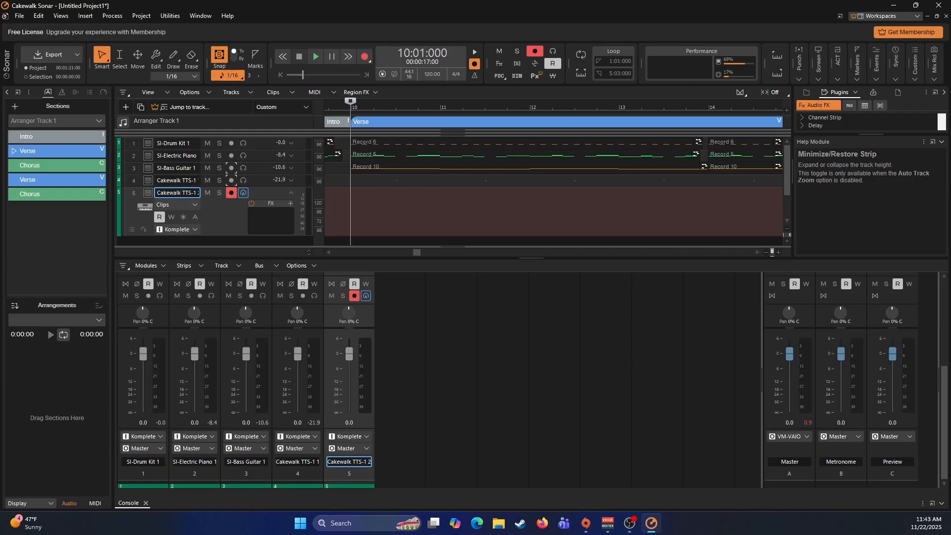
# - Set part 1 of the second TTS-1 to the Synth Pad preset 090 000 Warm Pad and close the instrument
pyautogui.click(147, 193)
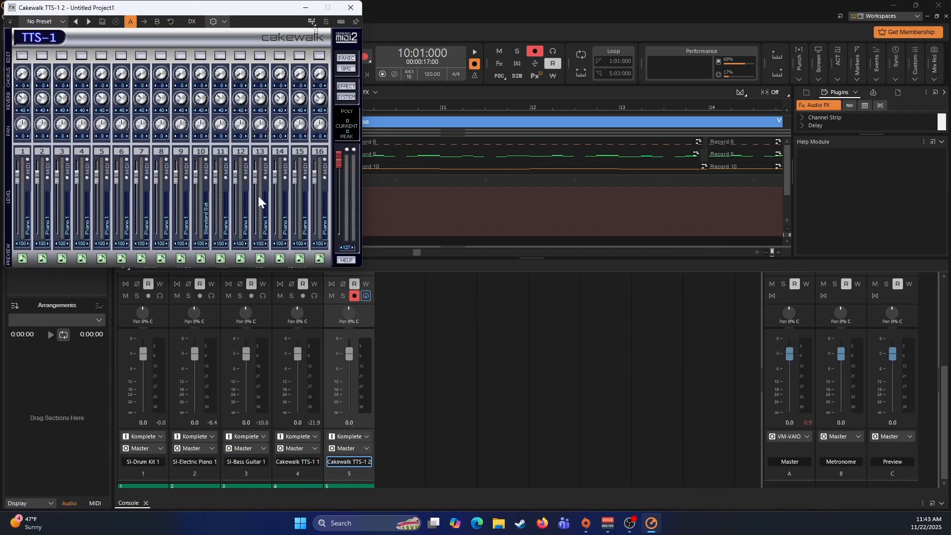
pyautogui.click(22, 55)
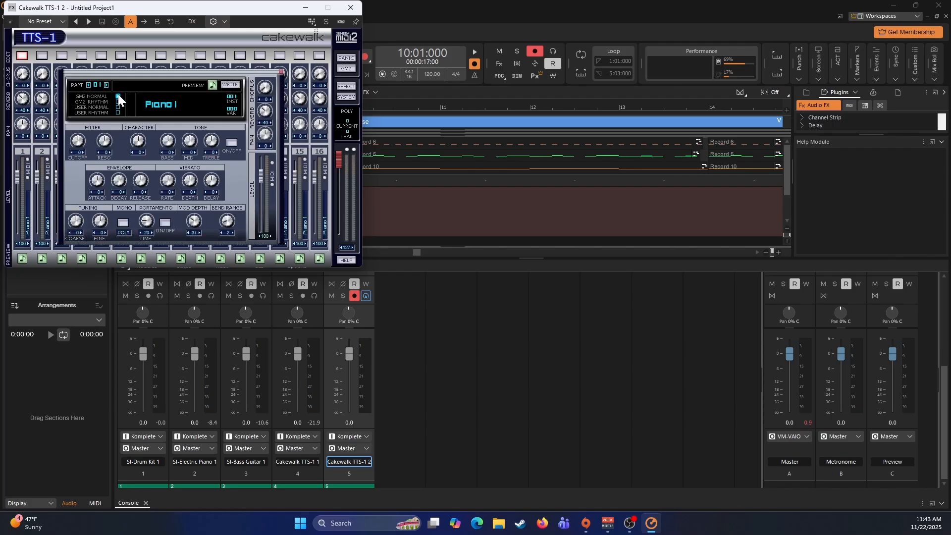
pyautogui.click(168, 107)
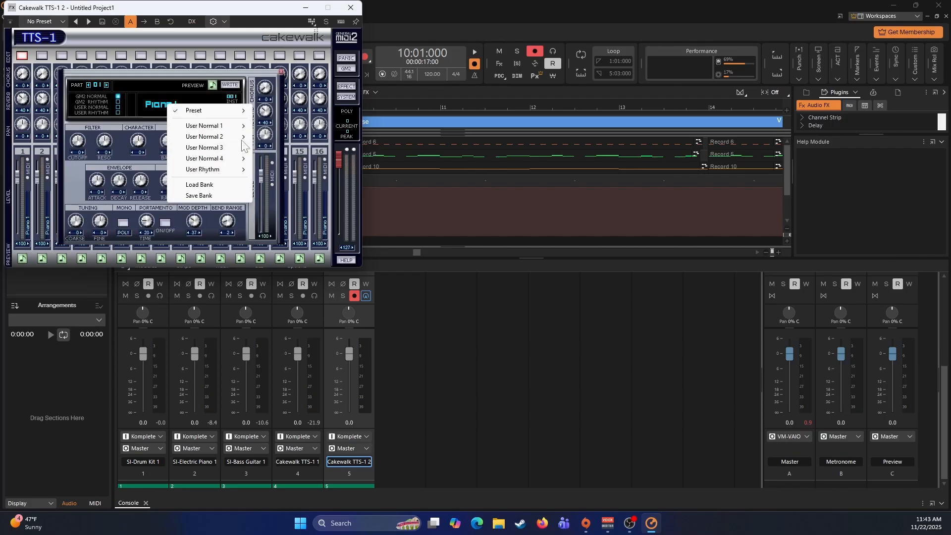
pyautogui.moveTo(231, 111)
pyautogui.moveTo(287, 144)
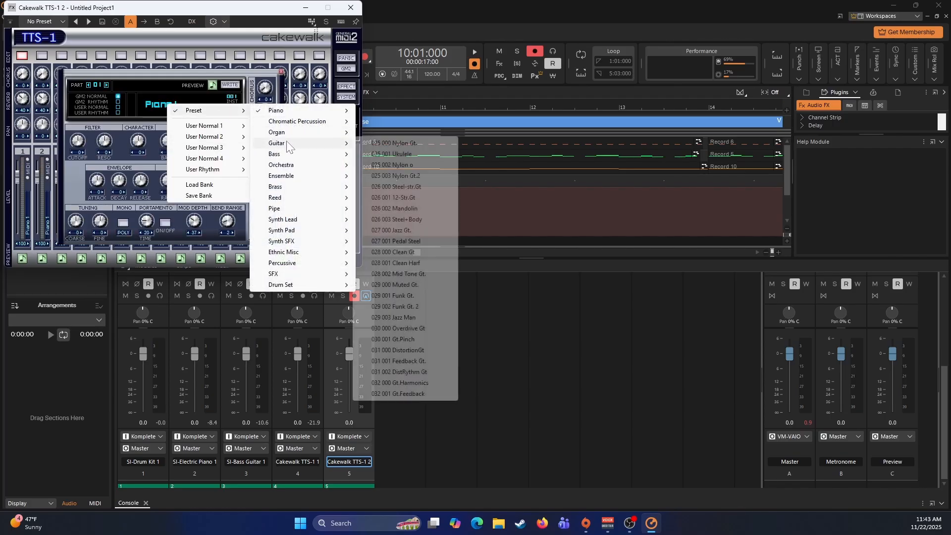
pyautogui.click(390, 287)
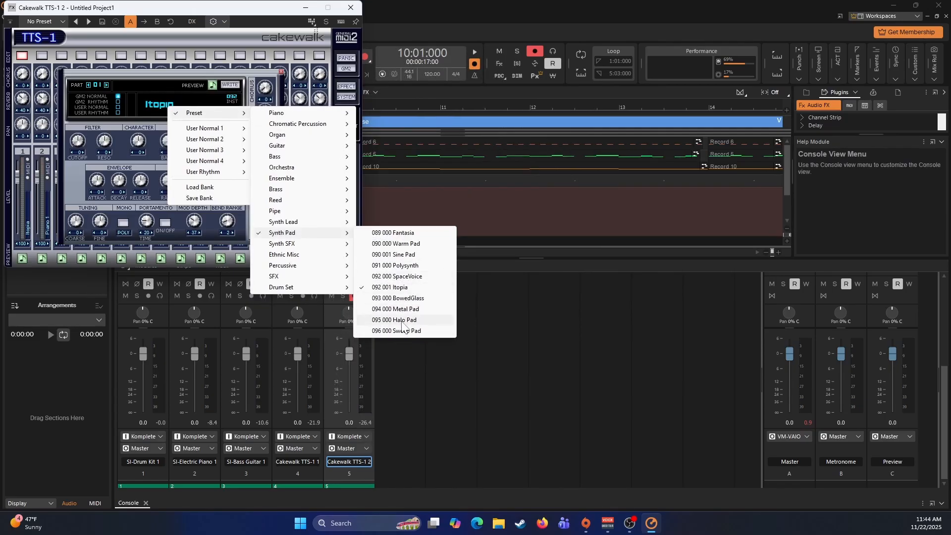
pyautogui.click(396, 243)
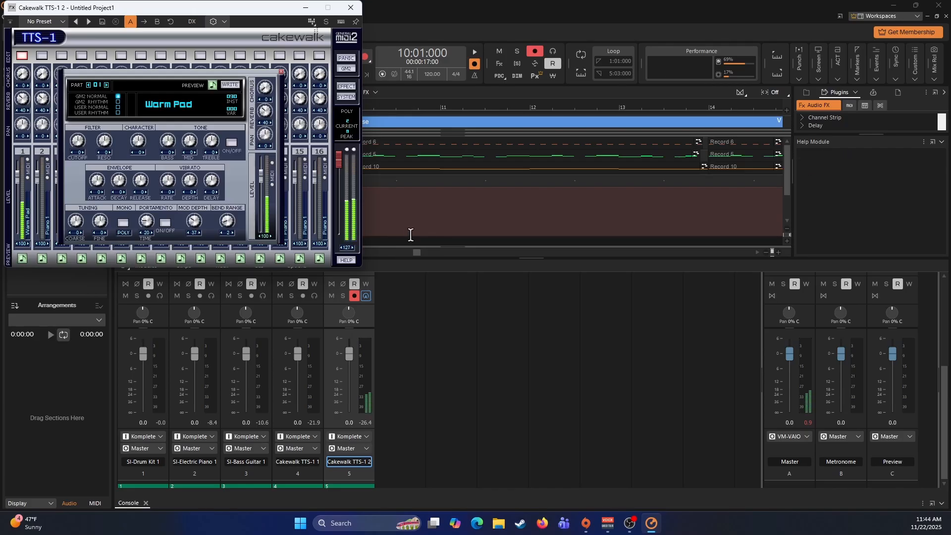
pyautogui.click(282, 71)
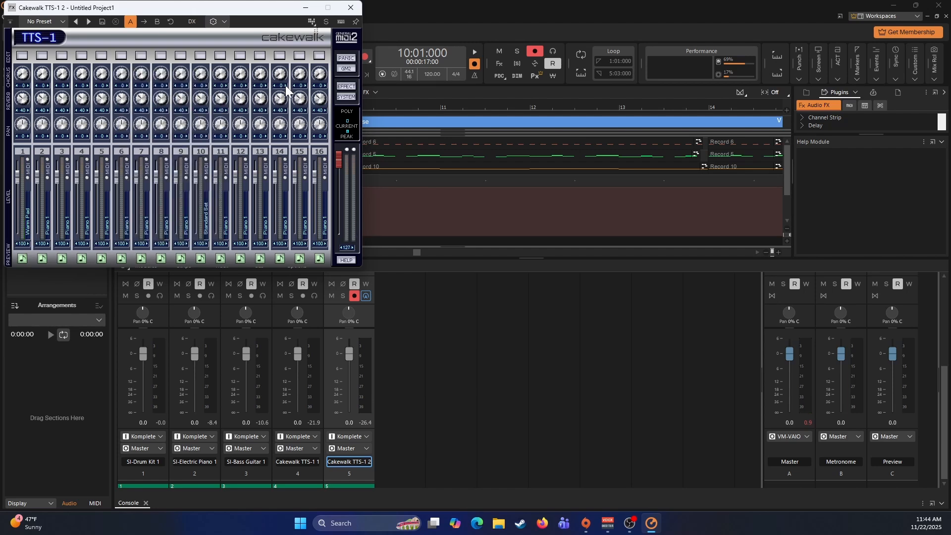
pyautogui.click(350, 7)
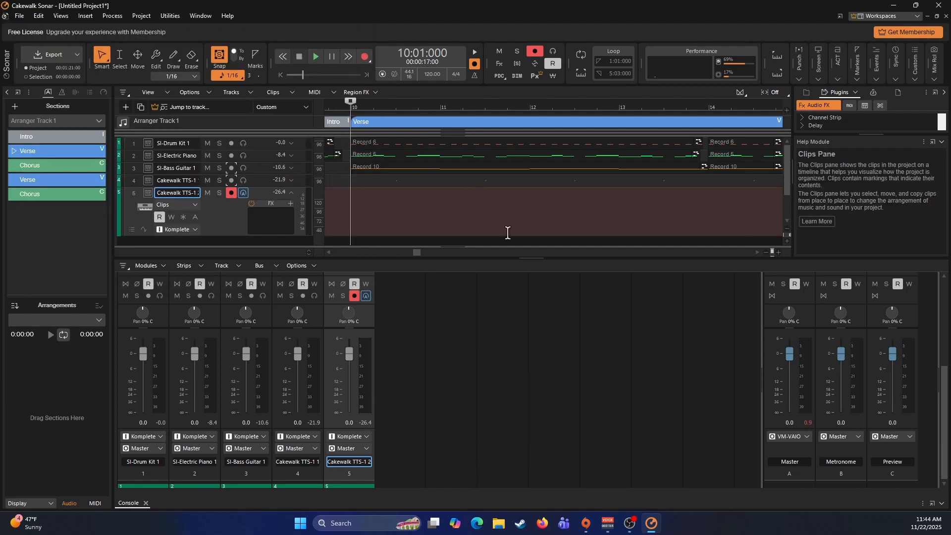
# - Record a one-measure pad part on the second TTS-1 track at measure 10 and quantize the clip
pyautogui.press('space')
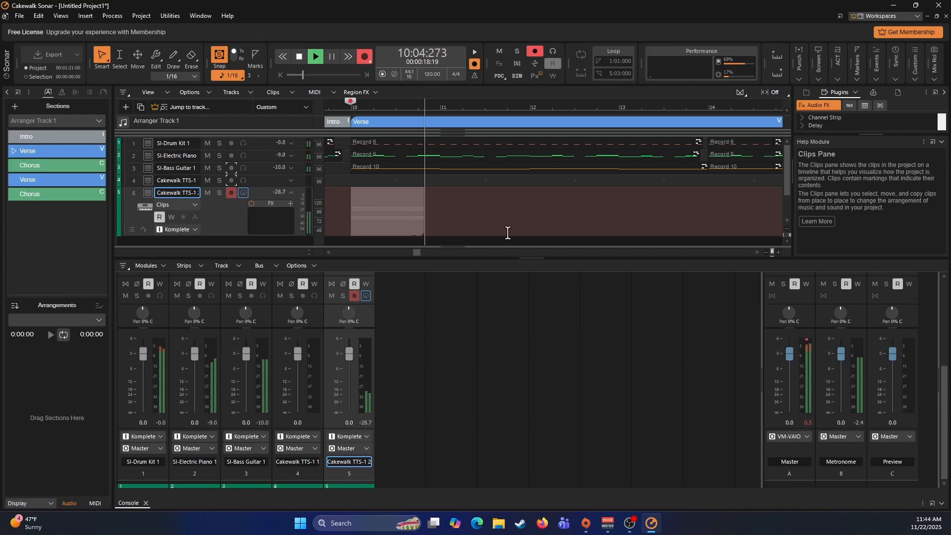
pyautogui.press('space')
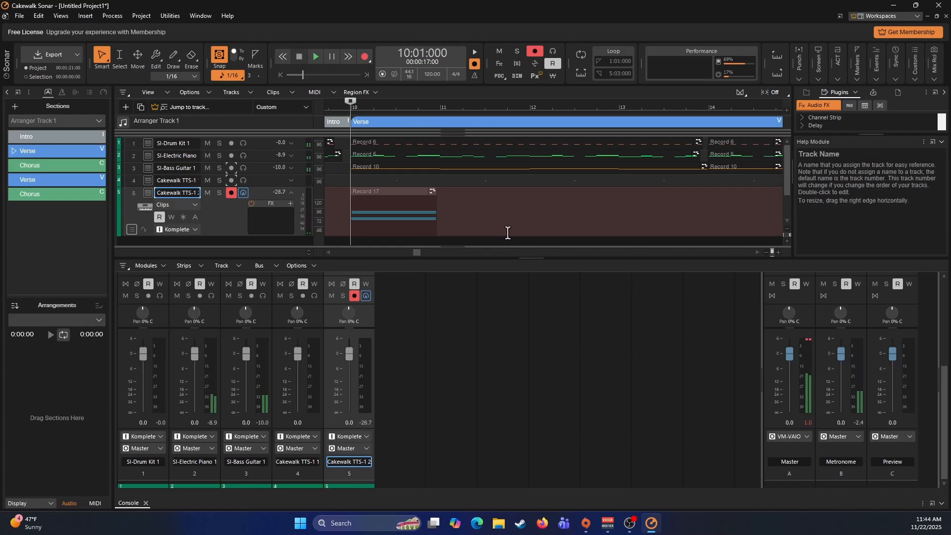
pyautogui.click(389, 208)
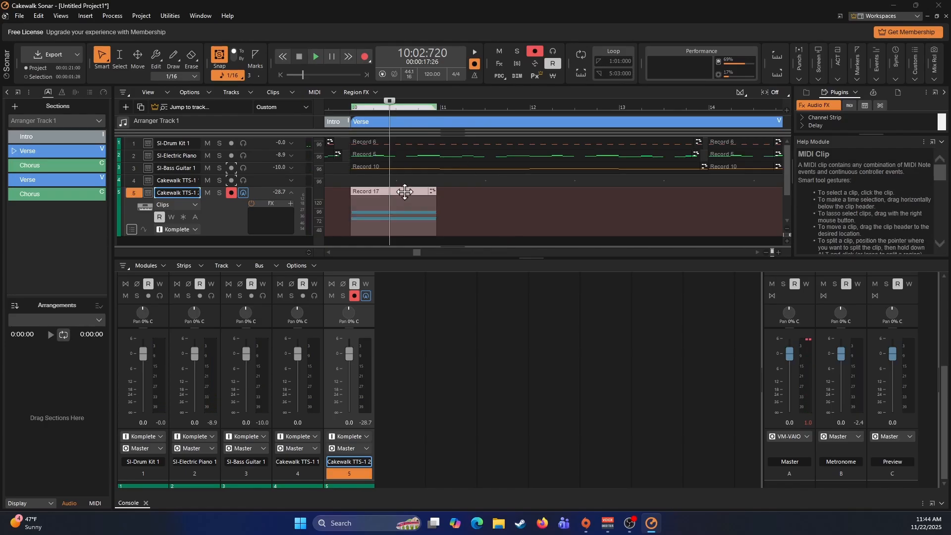
pyautogui.press('q')
pyautogui.click(569, 166)
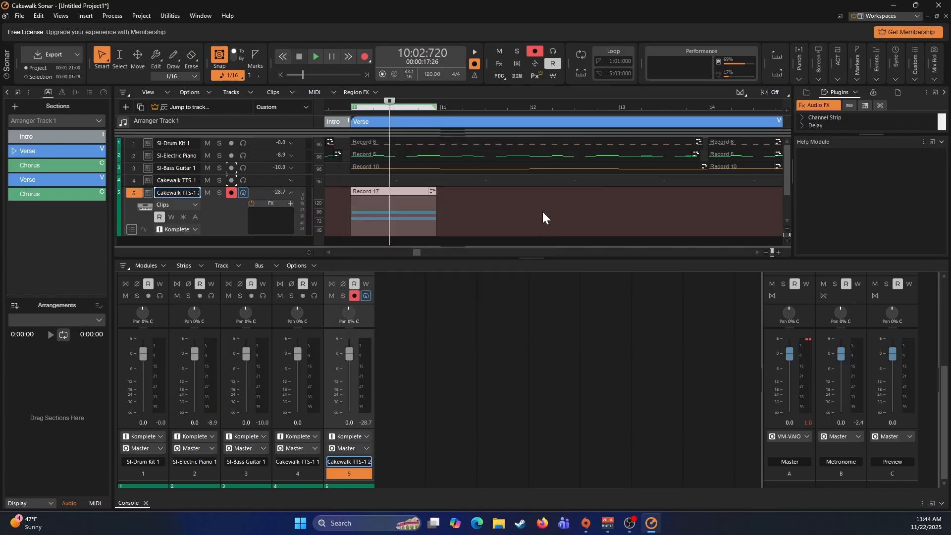
# - Record a one-measure pad part at measure 11 and quantize it to 1/8 with note durations included
pyautogui.click(441, 212)
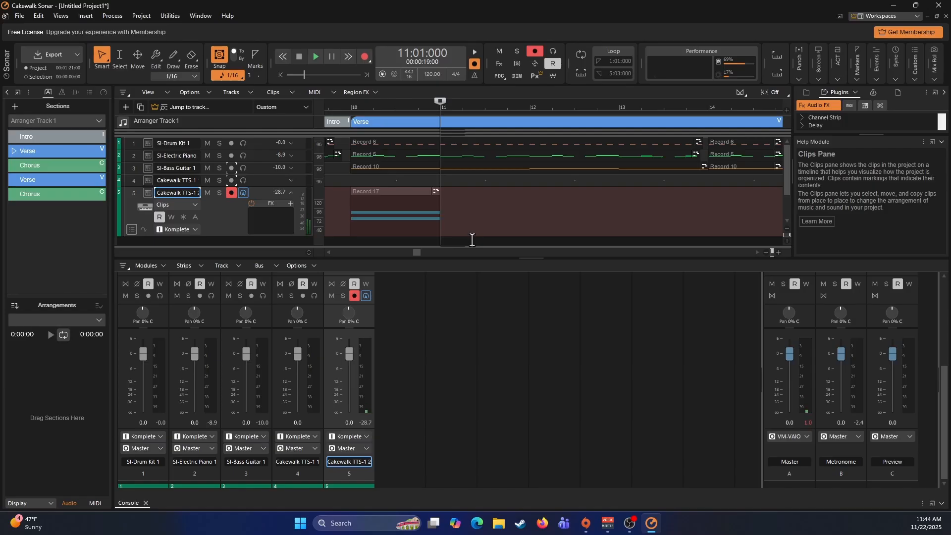
pyautogui.press('space')
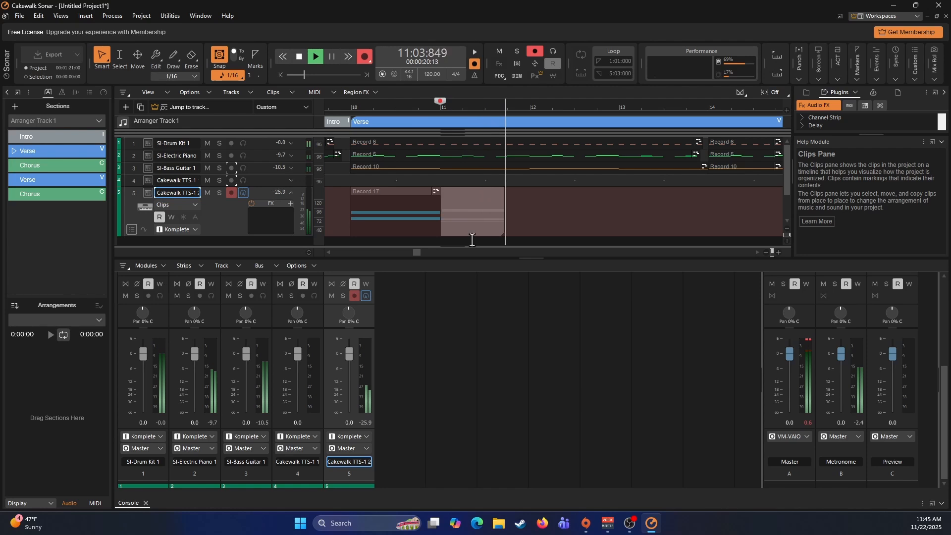
pyautogui.press('space')
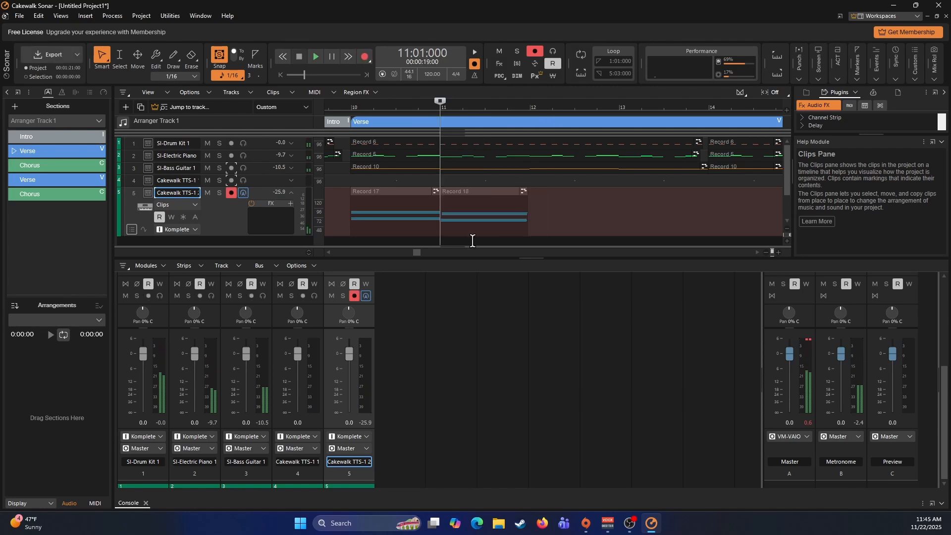
pyautogui.click(475, 190)
pyautogui.press('q')
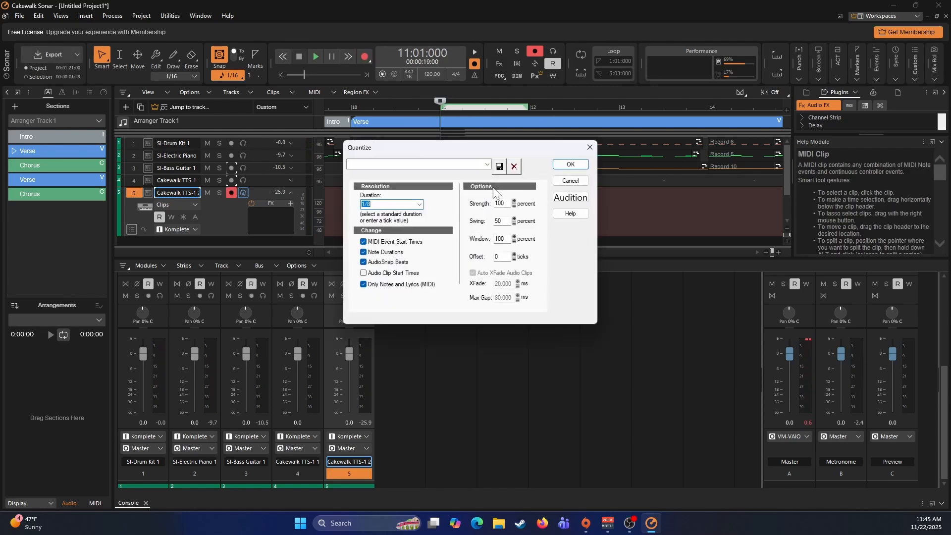
pyautogui.click(582, 163)
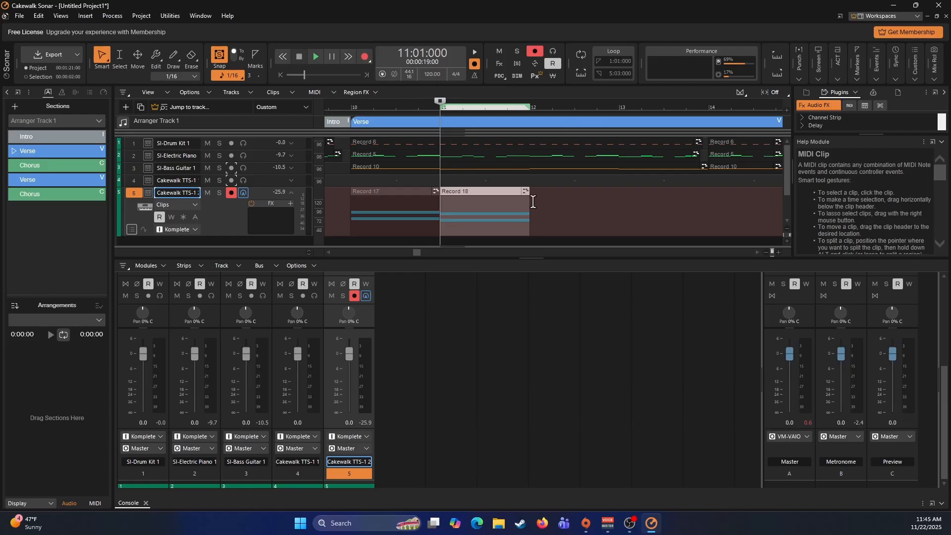
# - Record a one-measure pad part at measure 12 and quantize it to 1/8 with note durations included
pyautogui.click(529, 202)
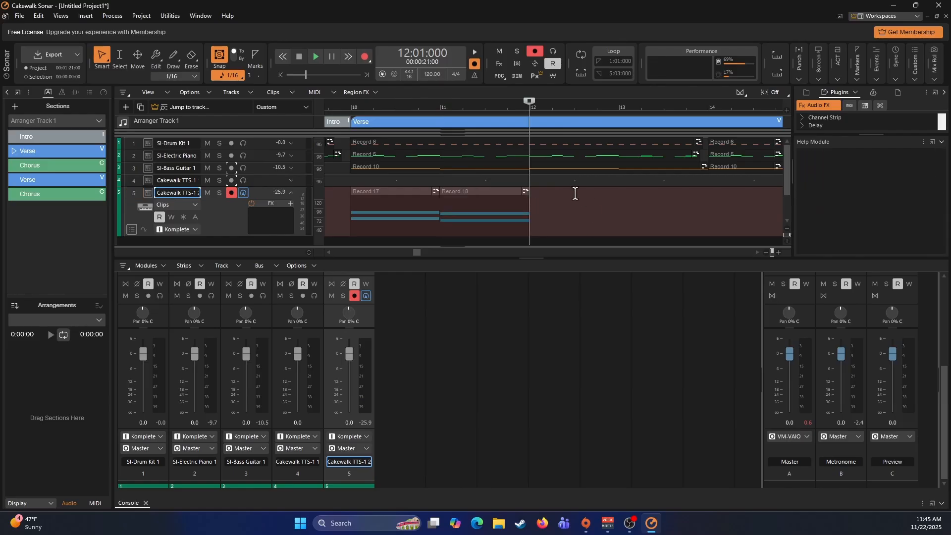
pyautogui.press('space')
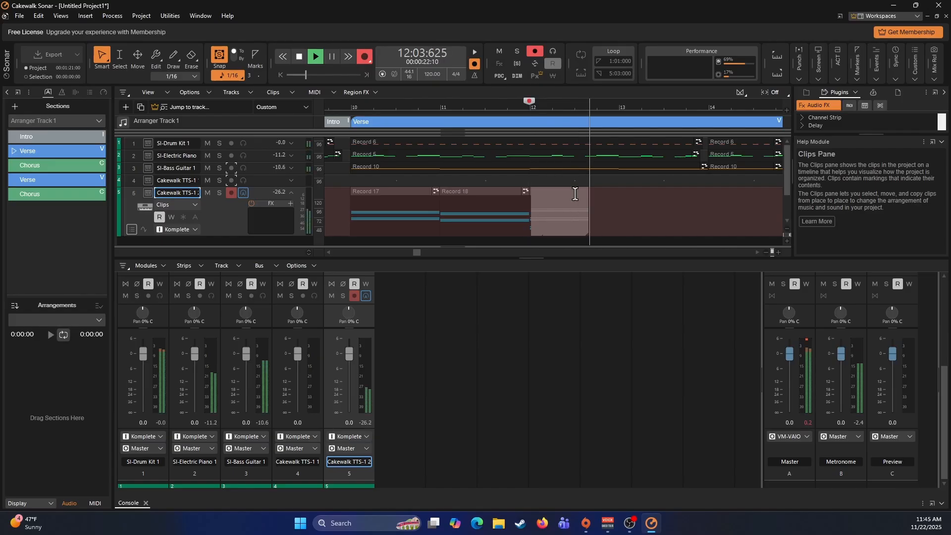
pyautogui.press('space')
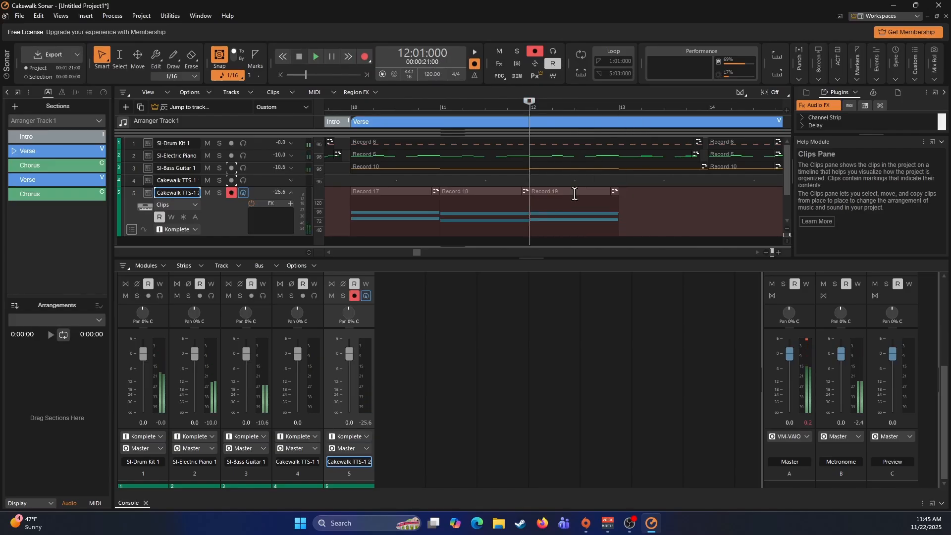
pyautogui.click(568, 190)
pyautogui.press('q')
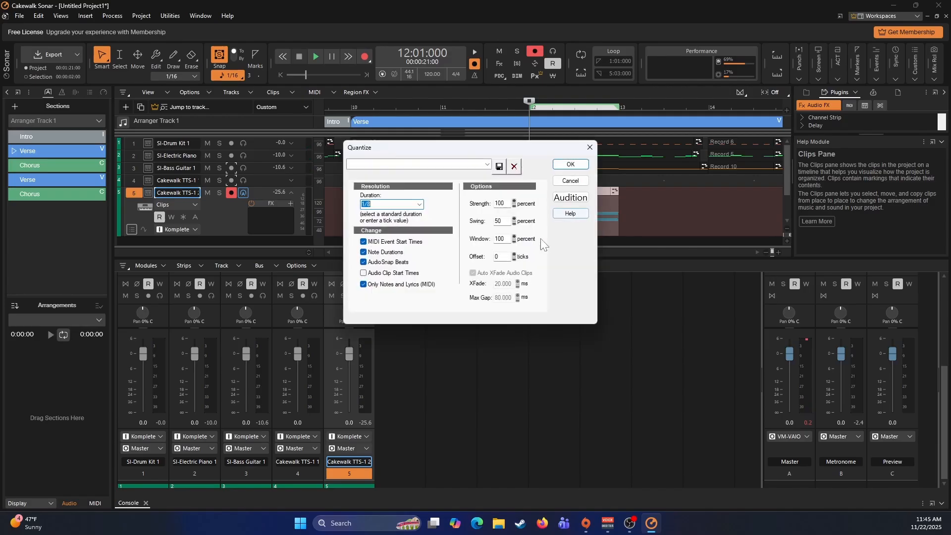
pyautogui.click(570, 164)
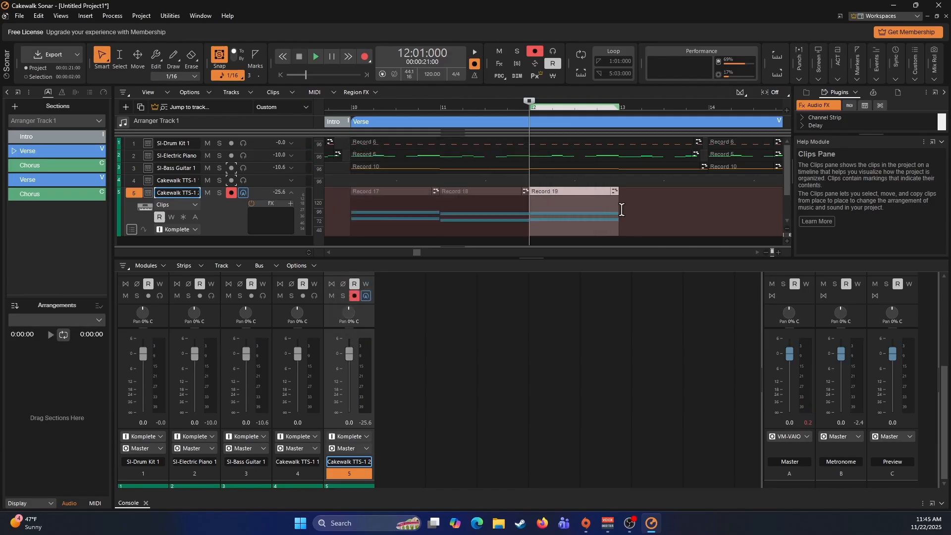
# - Record a one-measure pad part on the second TTS-1 track at measure 13 and quantize it to 1/8 with note durations included
pyautogui.click(620, 210)
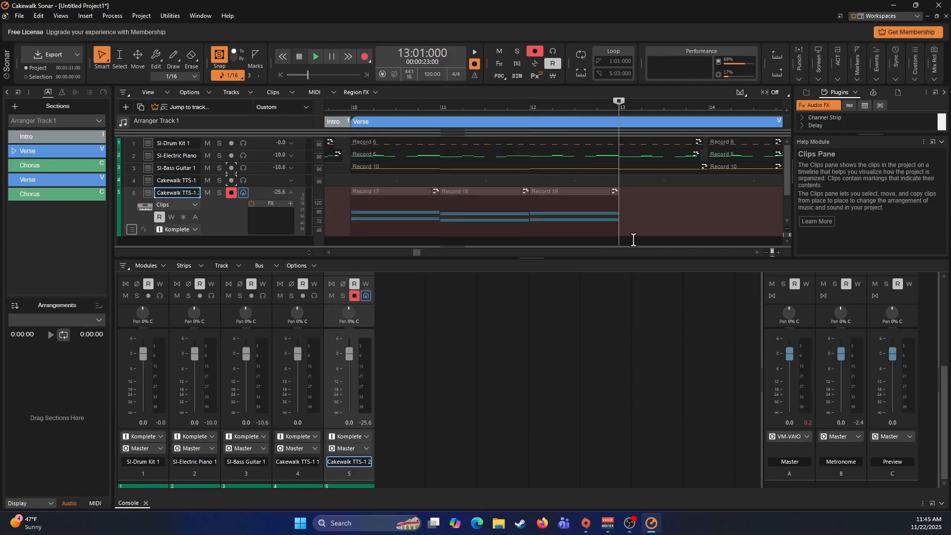
pyautogui.press('space')
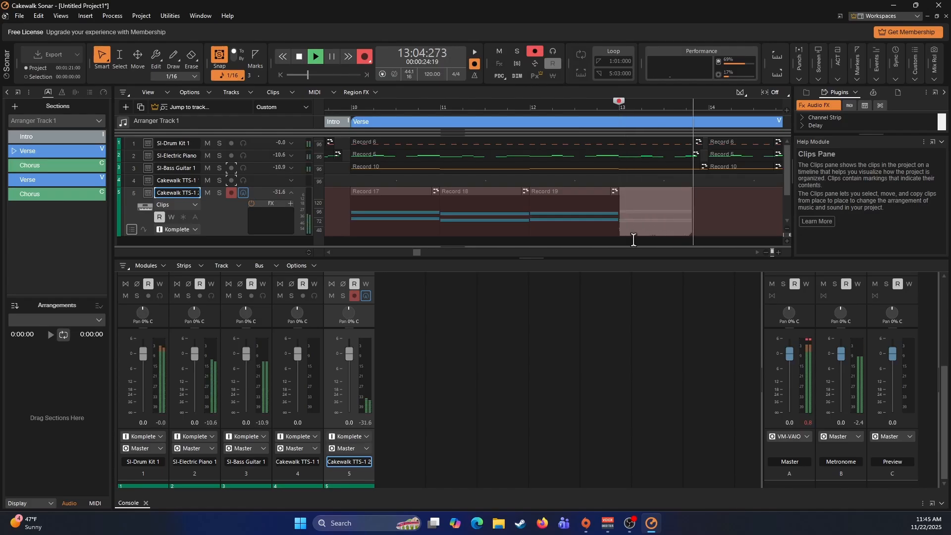
pyautogui.press('space')
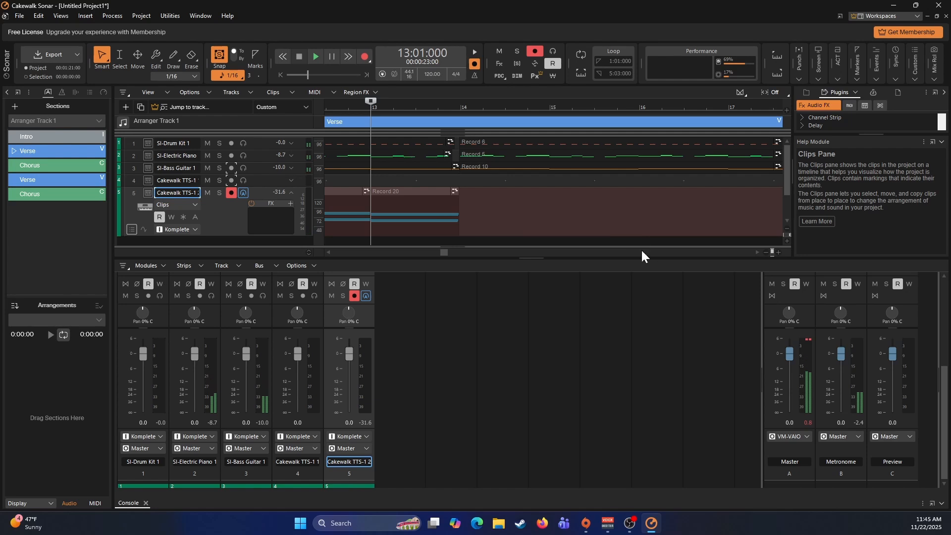
pyautogui.click(413, 192)
pyautogui.press('q')
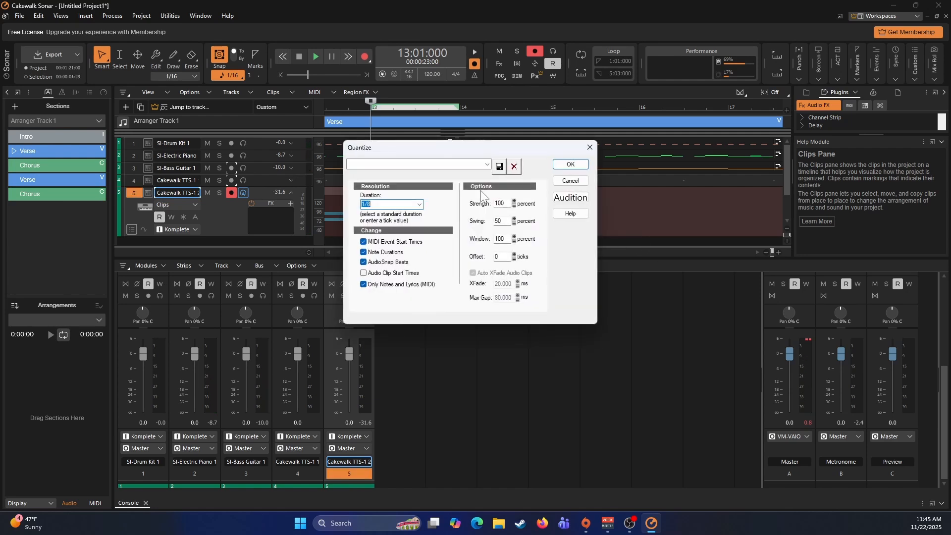
pyautogui.press('Return')
# - Copy the four pad clips from measures 10 to 13 on the second TTS-1 track and paste them at measure 14
pyautogui.hscroll(-3, 496, 201)
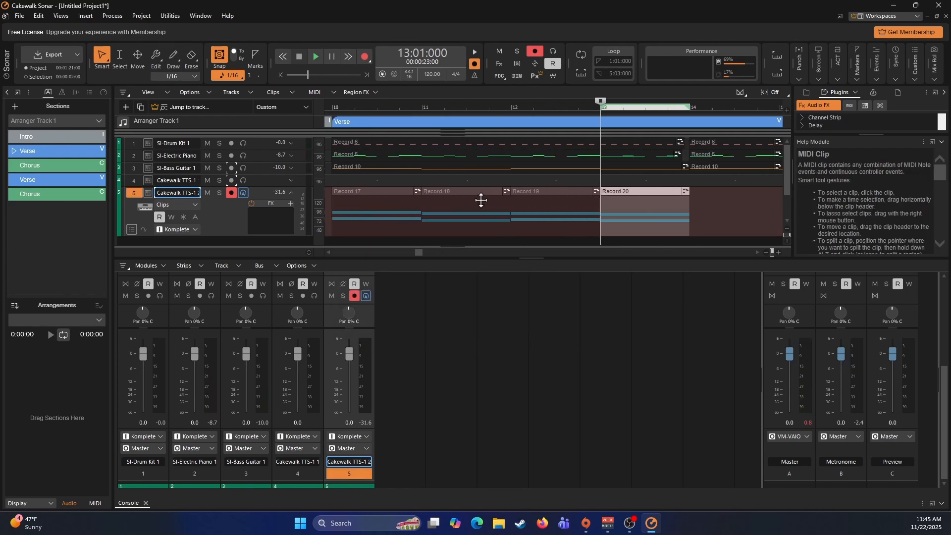
pyautogui.click(381, 192)
pyautogui.keyDown('ctrl'); pyautogui.click(449, 189); pyautogui.keyUp('ctrl')
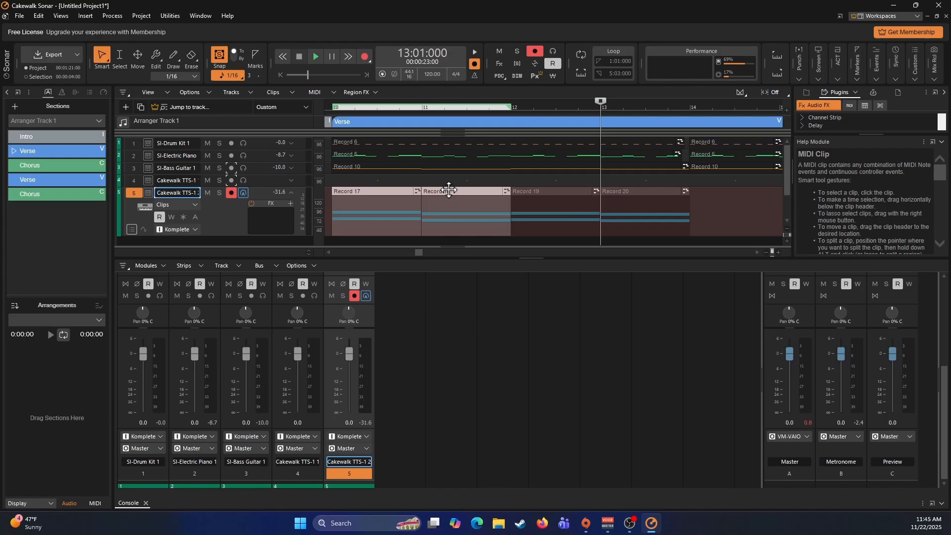
pyautogui.keyDown('ctrl'); pyautogui.click(539, 190); pyautogui.keyUp('ctrl')
pyautogui.keyDown('ctrl'); pyautogui.click(633, 191); pyautogui.keyUp('ctrl')
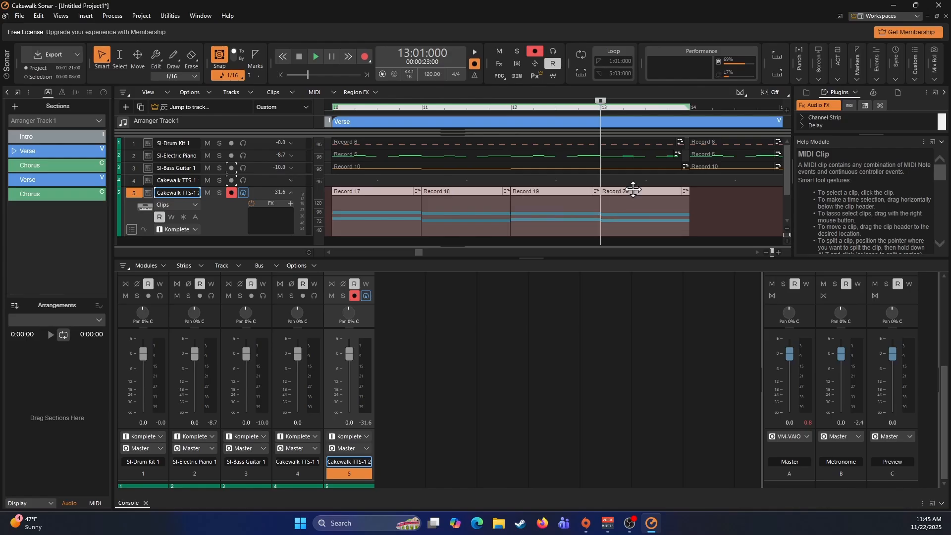
pyautogui.click(691, 204)
pyautogui.hscroll(5, 684, 215)
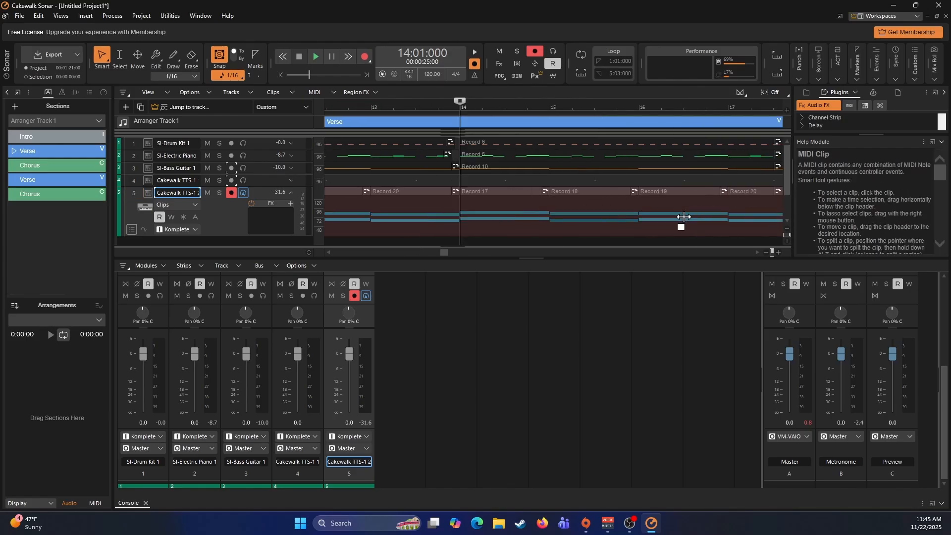
# - Move the now time to measure 18 and bounce all Verse pad clips on the second TTS-1 track into a single clip
pyautogui.hscroll(2, 684, 215)
pyautogui.click(522, 209)
pyautogui.hscroll(-9, 546, 213)
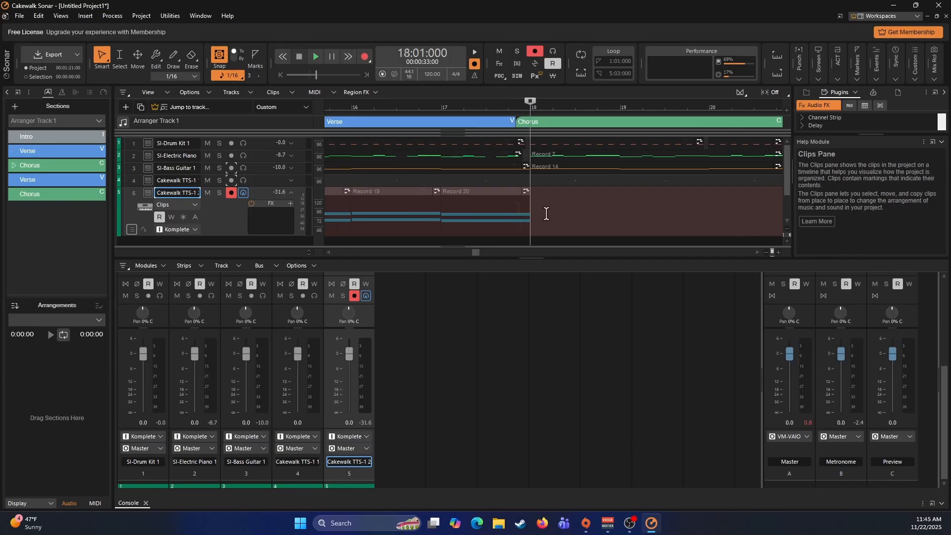
pyautogui.hscroll(-8, 547, 213)
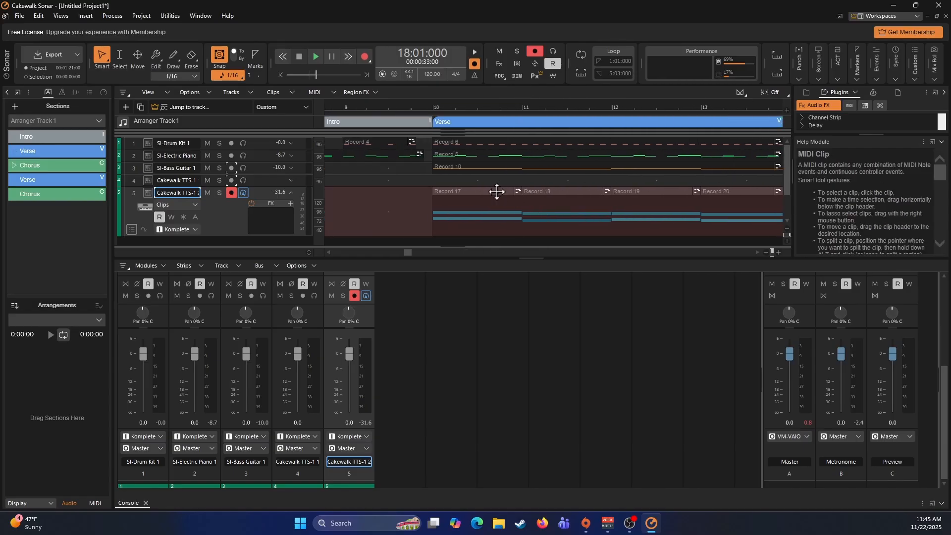
pyautogui.moveTo(497, 191); pyautogui.dragTo(716, 194)
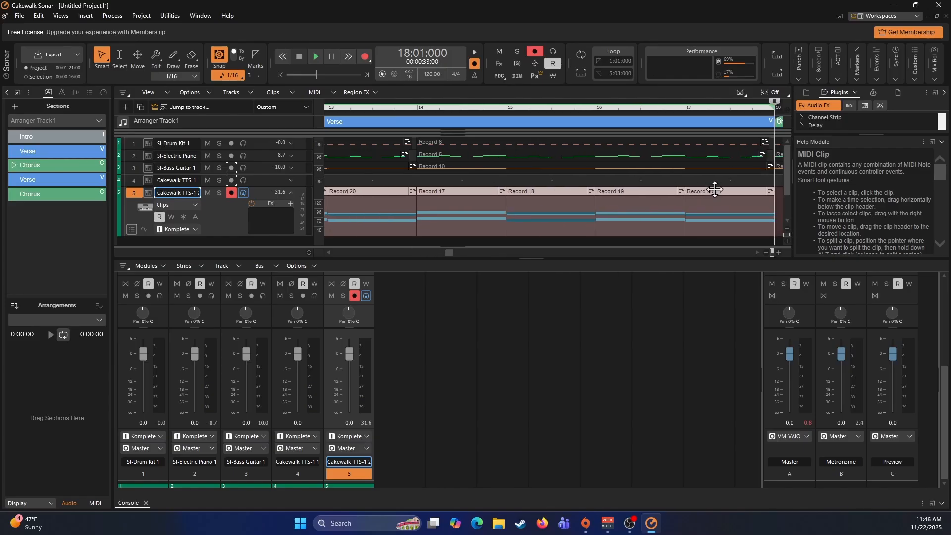
pyautogui.rightClick(716, 195)
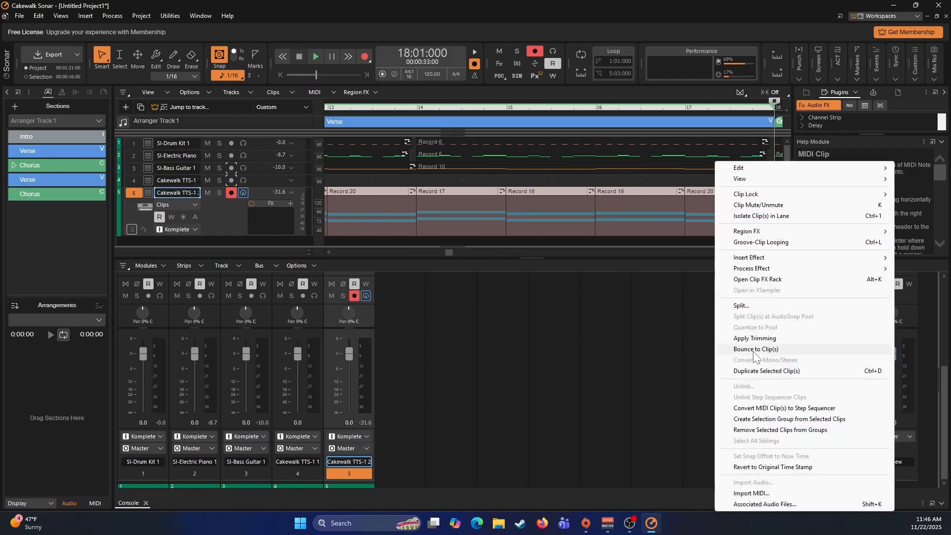
pyautogui.click(751, 349)
# - Record a one-measure pad part on the second TTS-1 track at the Chorus start, measure 18, and quantize the clip
pyautogui.hscroll(4, 622, 212)
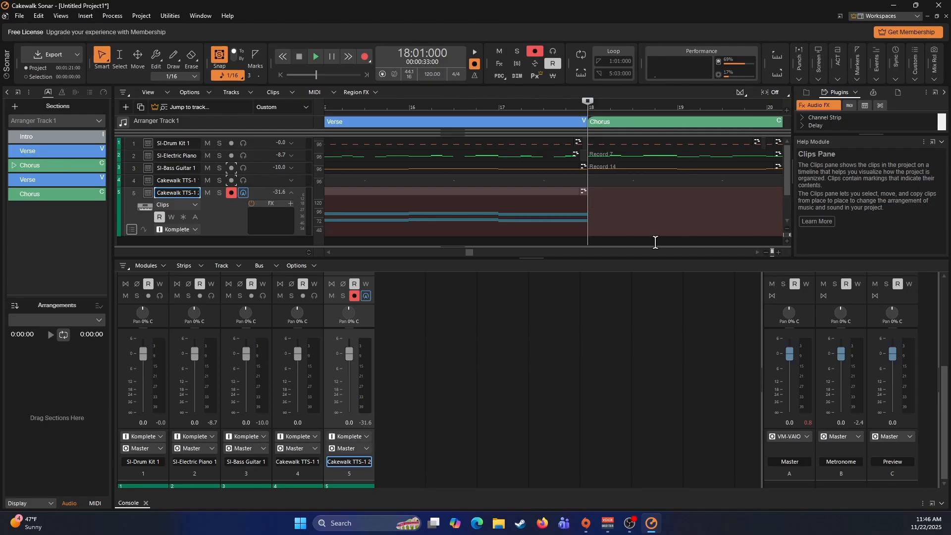
pyautogui.scroll(-3, 655, 241)
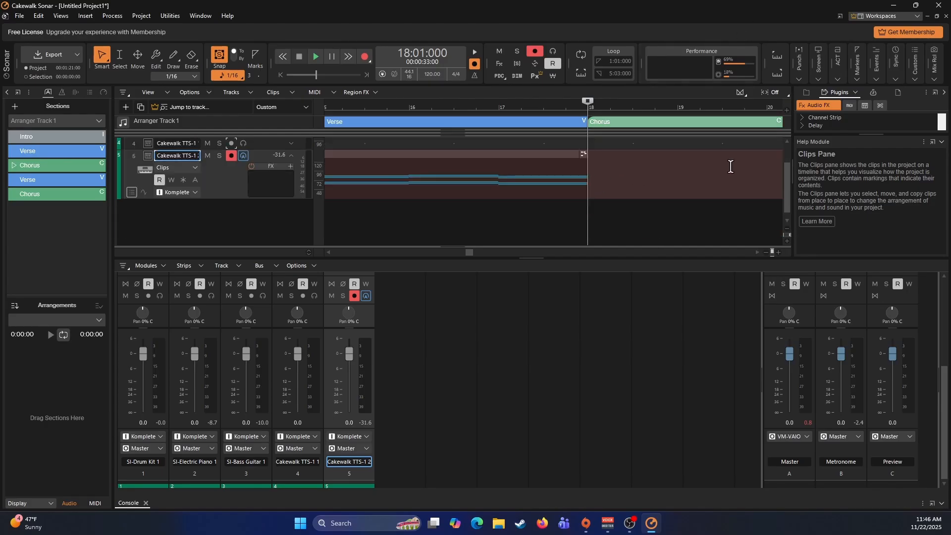
pyautogui.scroll(3, 696, 209)
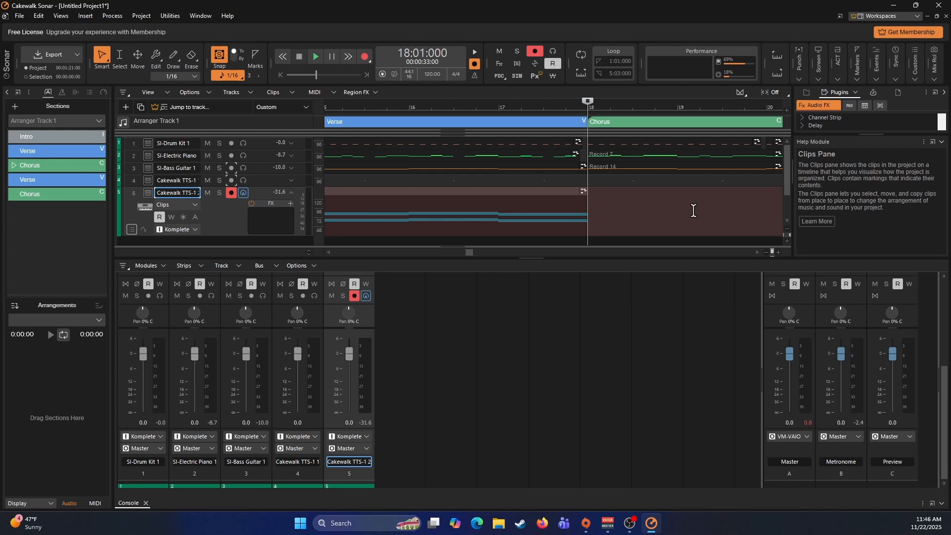
pyautogui.press('space')
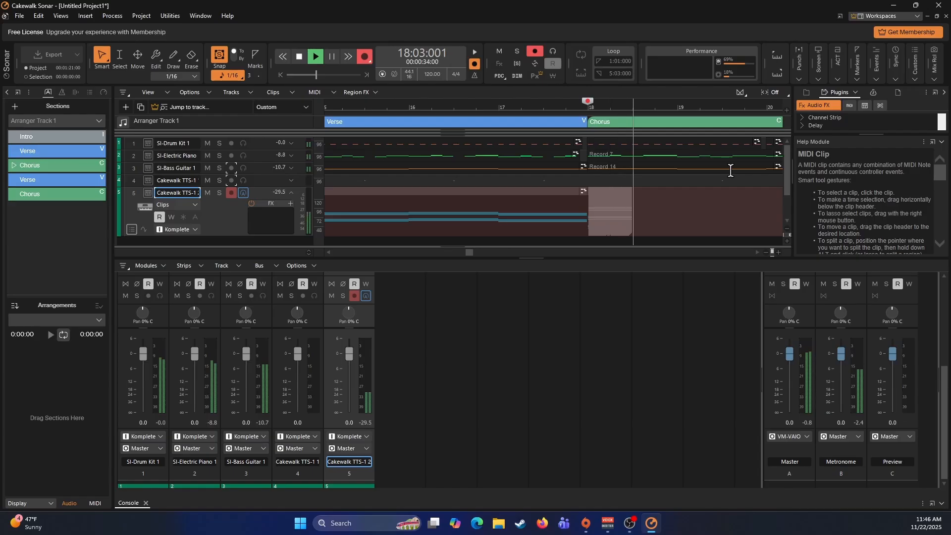
pyautogui.press('space')
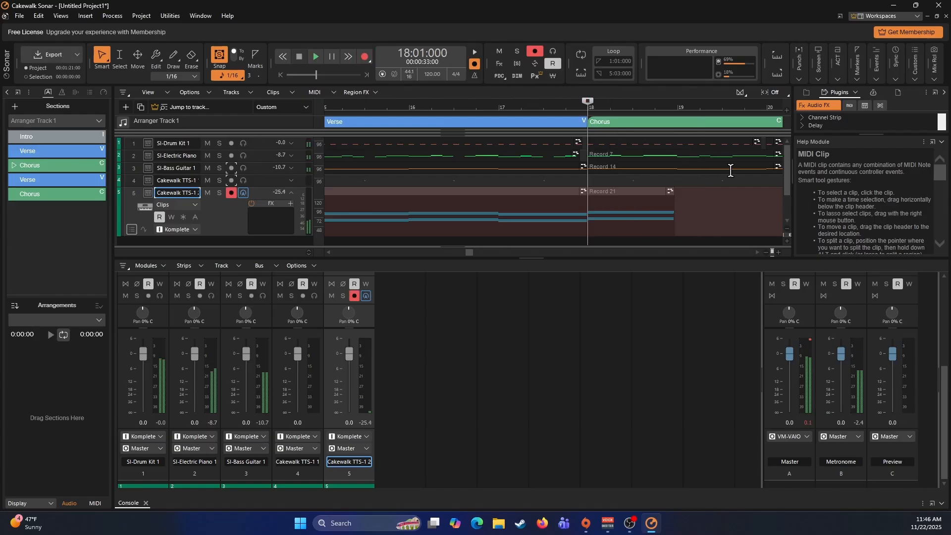
pyautogui.click(621, 194)
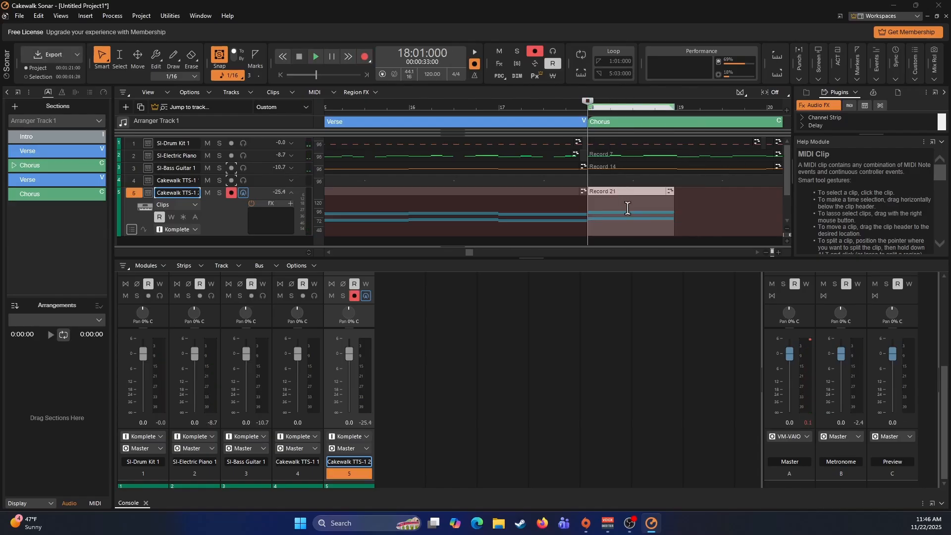
pyautogui.press('q')
pyautogui.click(569, 167)
# - Record a one-measure pad part at measure 19 of the Chorus and quantize it to 1/8 with note durations included
pyautogui.click(678, 212)
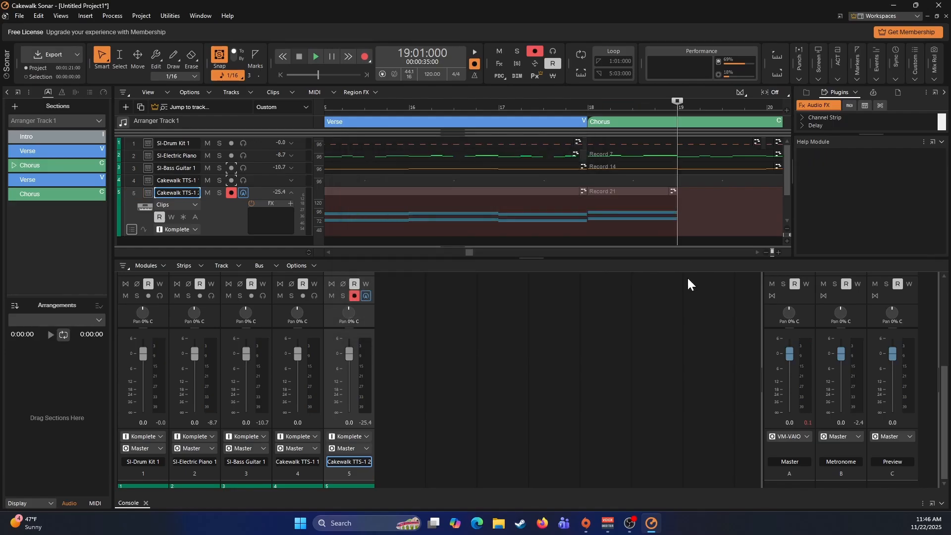
pyautogui.press('r')
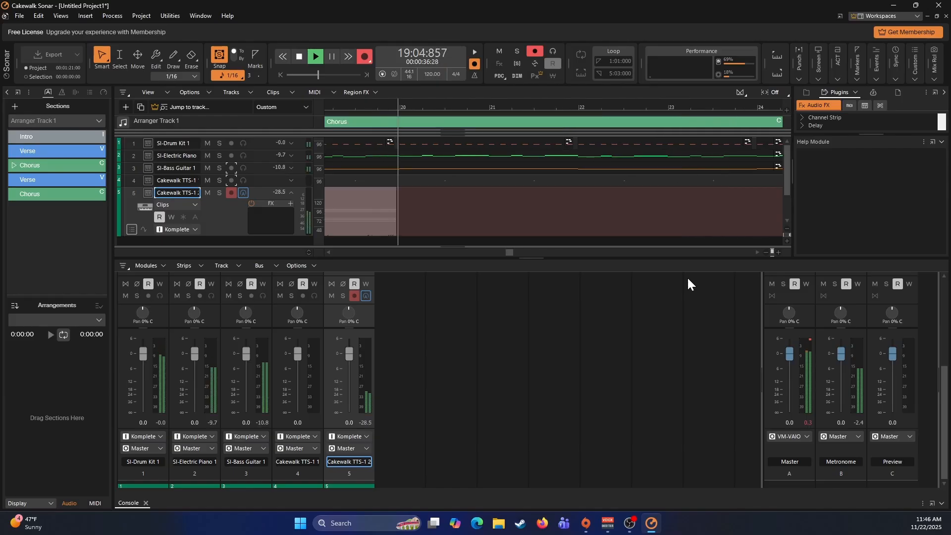
pyautogui.press('space')
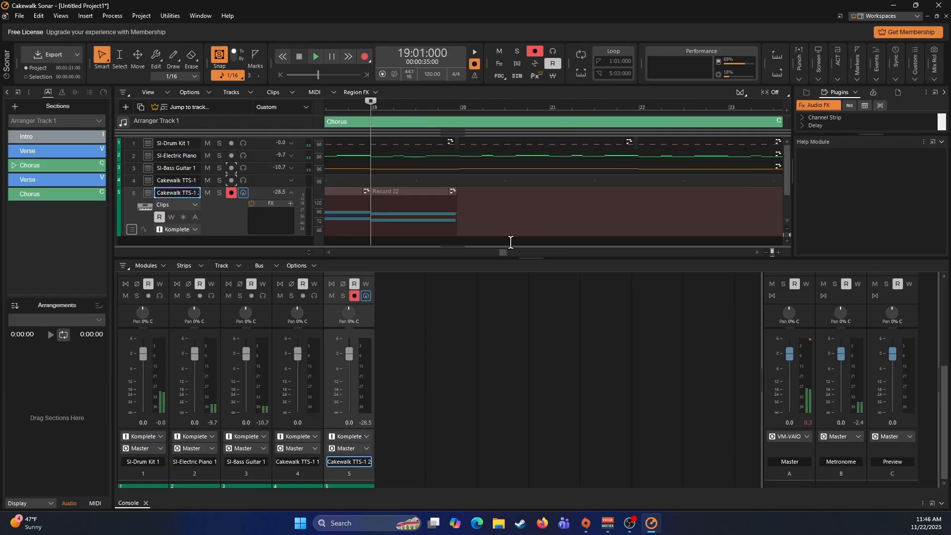
pyautogui.click(431, 198)
pyautogui.press('q')
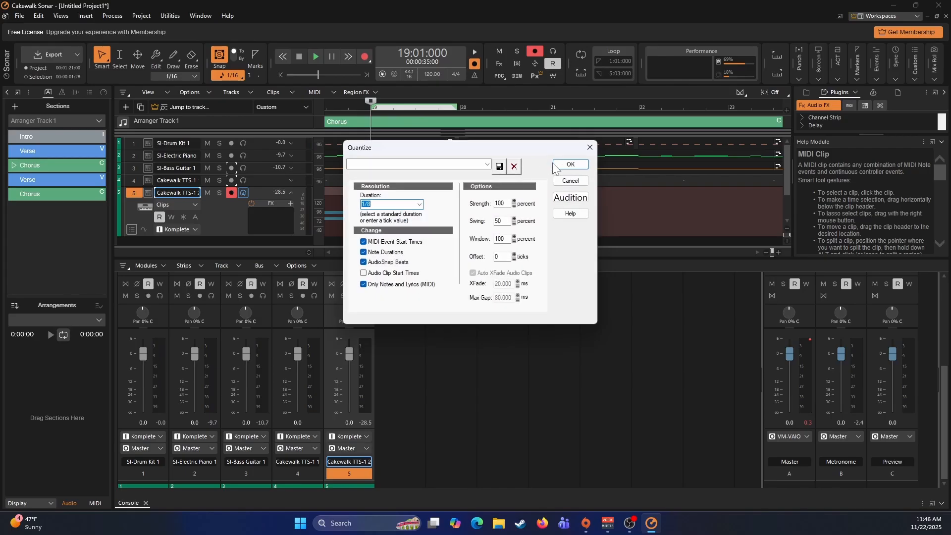
pyautogui.click(569, 164)
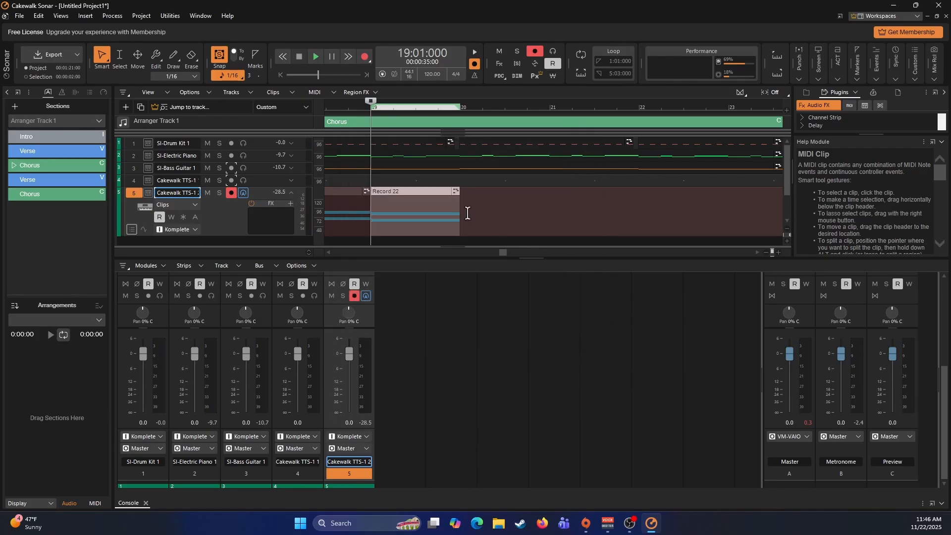
# - Record a two-measure pad part at measure 20 of the Chorus and quantize it to 1/8 with note durations included
pyautogui.click(461, 211)
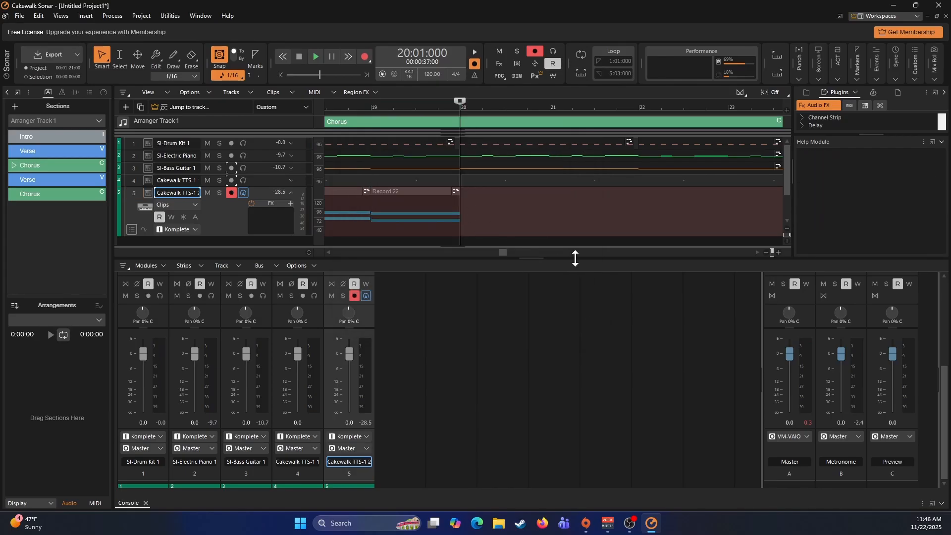
pyautogui.press('r')
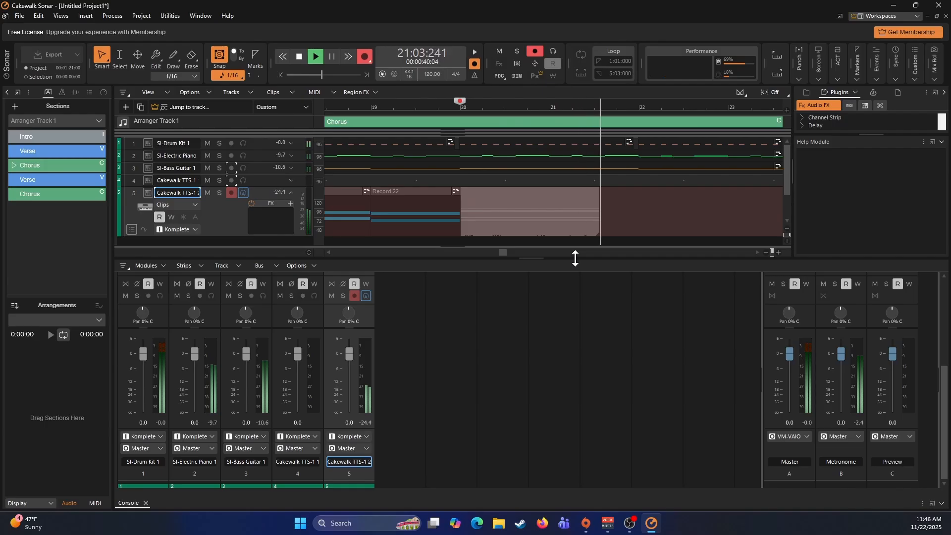
pyautogui.press('space')
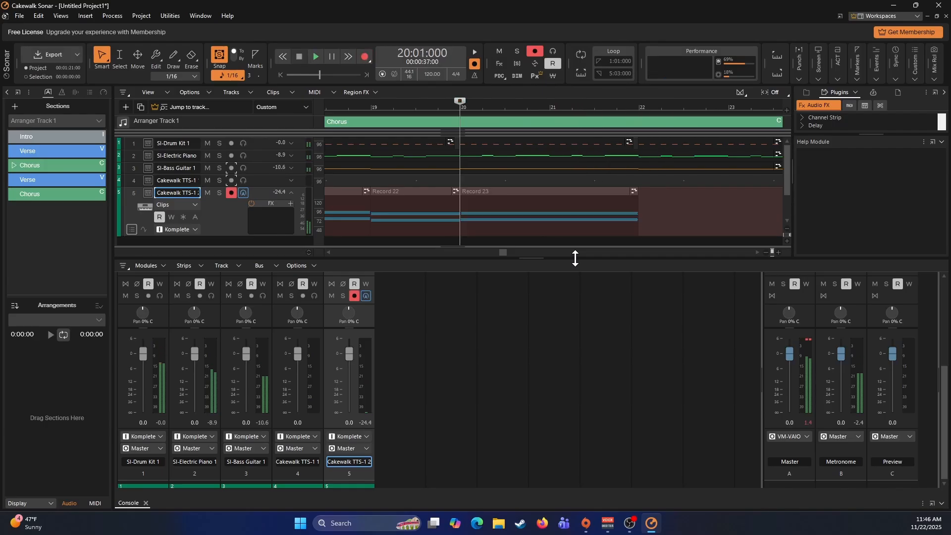
pyautogui.click(523, 195)
pyautogui.press('q')
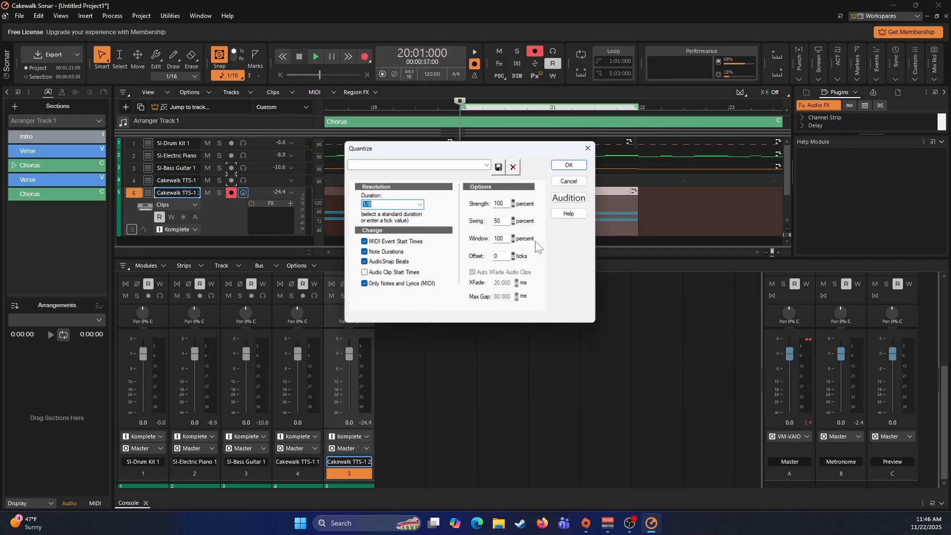
pyautogui.click(579, 165)
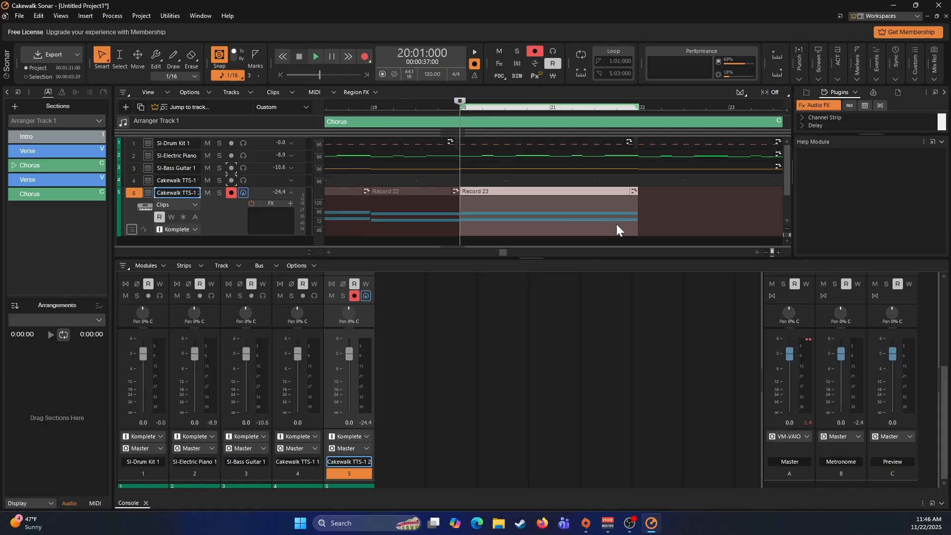
# - Record a one-measure pad part at measure 22 of the Chorus and quantize it to 1/8 with note durations included
pyautogui.click(640, 213)
pyautogui.press('space')
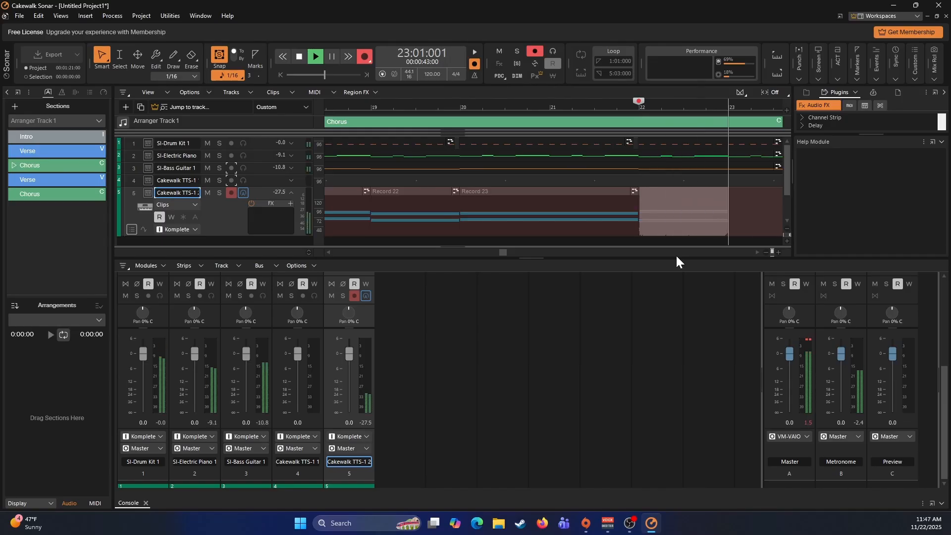
pyautogui.press('space')
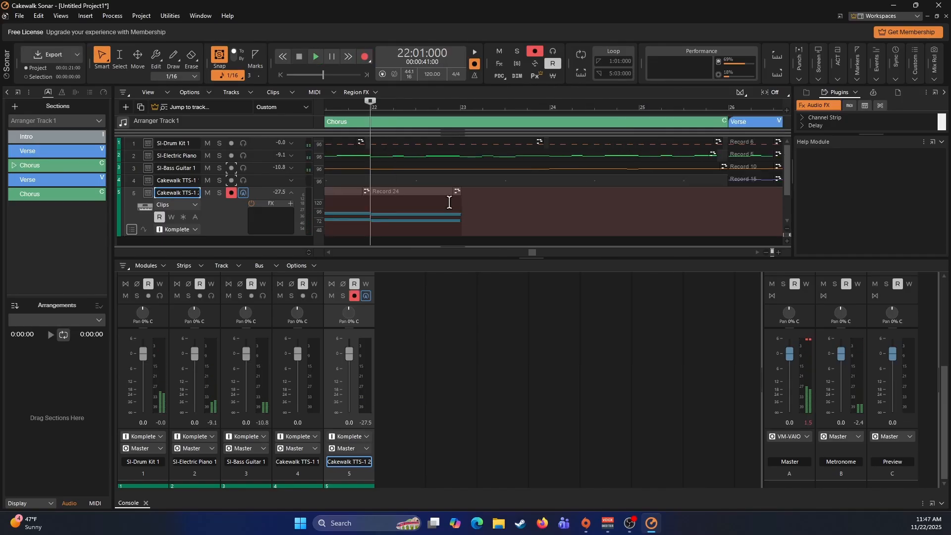
pyautogui.click(421, 191)
pyautogui.press('q')
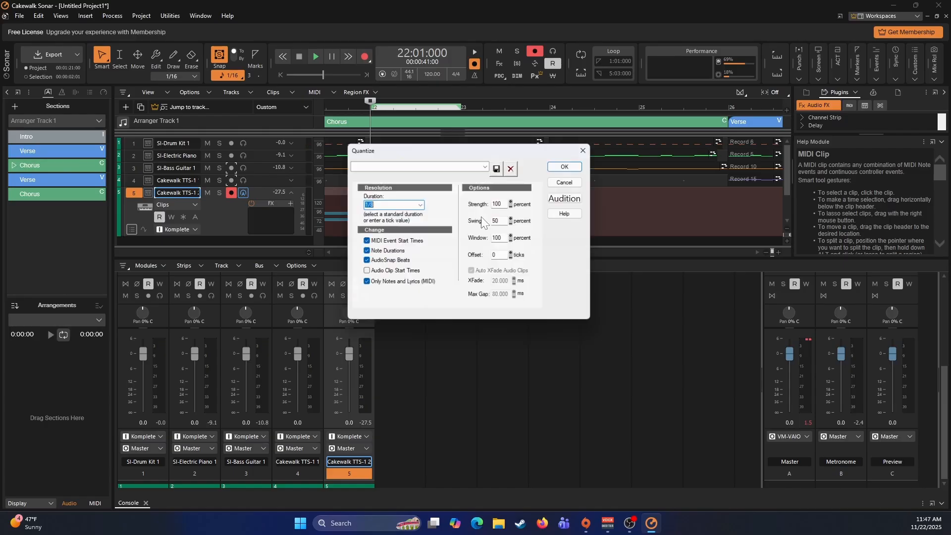
pyautogui.click(570, 165)
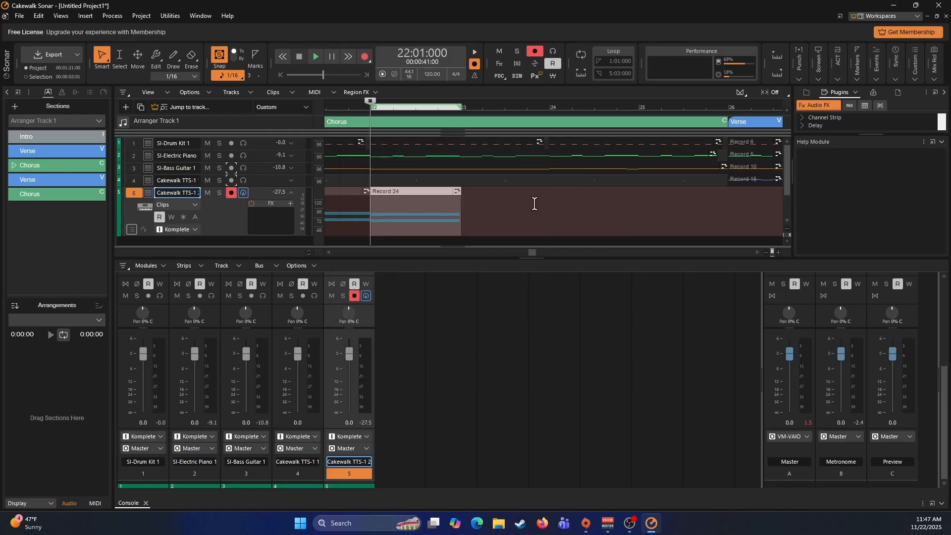
# - Copy the measure 19 pad clip on the second TTS-1 track and paste it at 23:01:240, after the measure 22 clip
pyautogui.hscroll(-5, 535, 203)
pyautogui.click(463, 193)
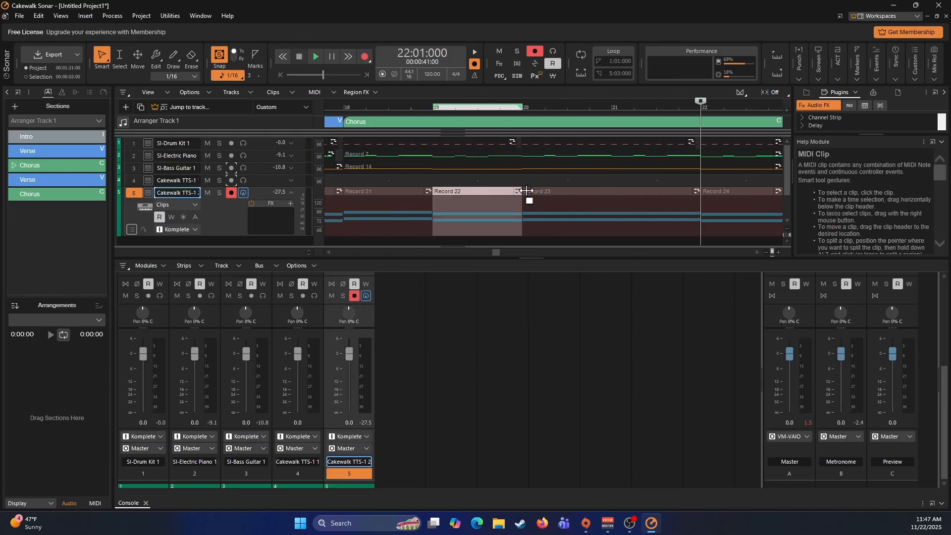
pyautogui.hscroll(4, 529, 191)
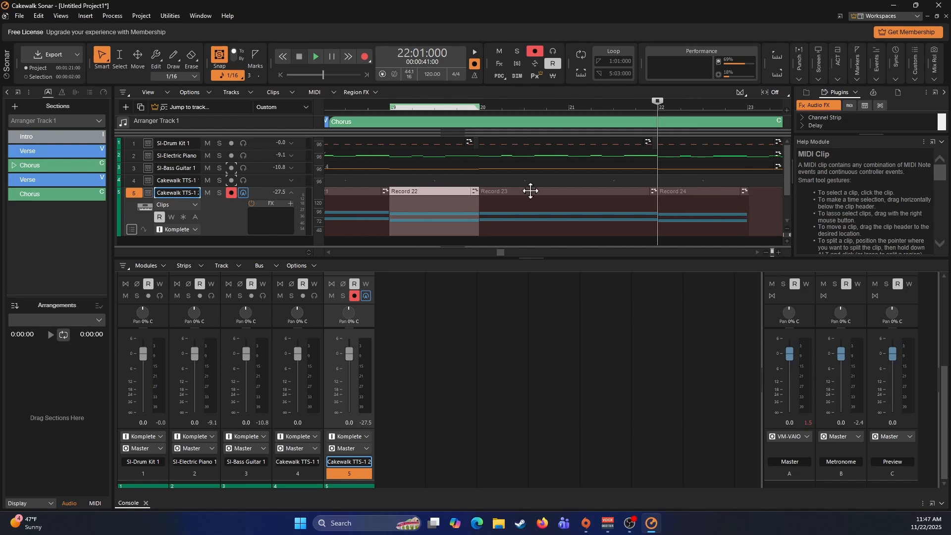
pyautogui.click(549, 193)
pyautogui.hotkey('ctrl', 'v')
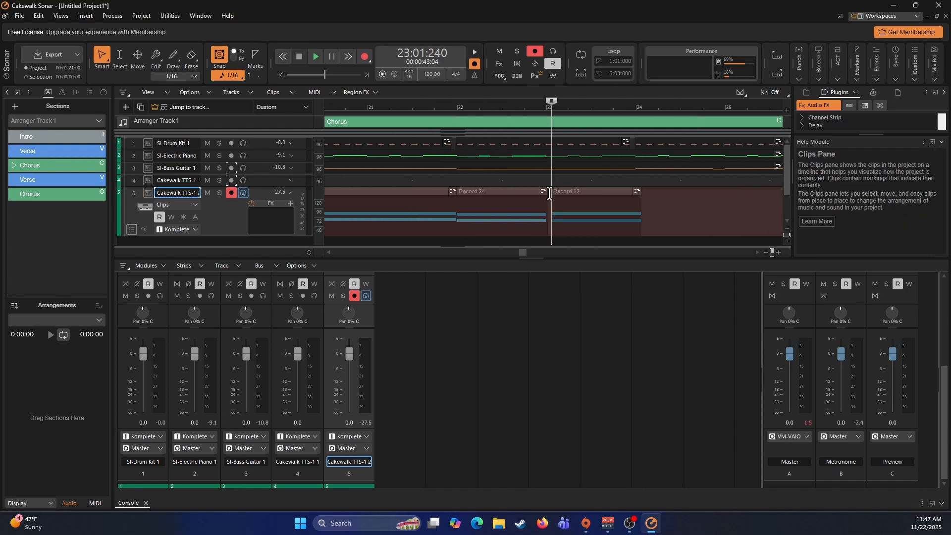
# - Align the pasted pad clip with the start of measure 23 and record a two-measure pad part at measure 24 of the Chorus
pyautogui.moveTo(572, 191); pyautogui.dragTo(568, 191)
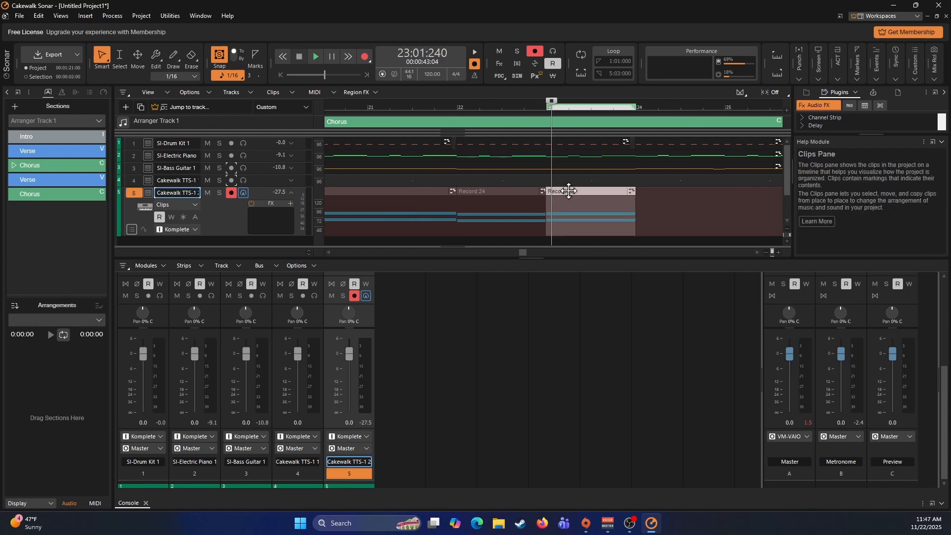
pyautogui.click(637, 194)
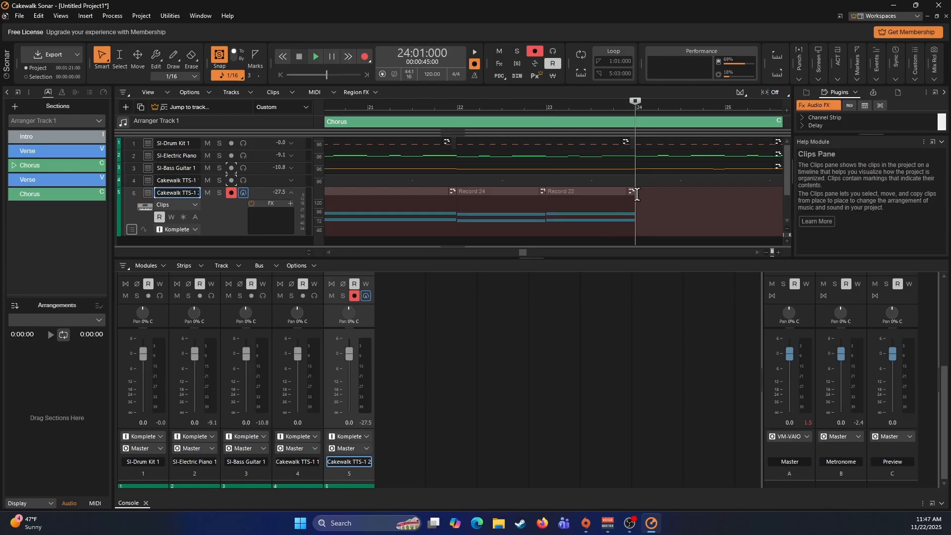
pyautogui.press('space')
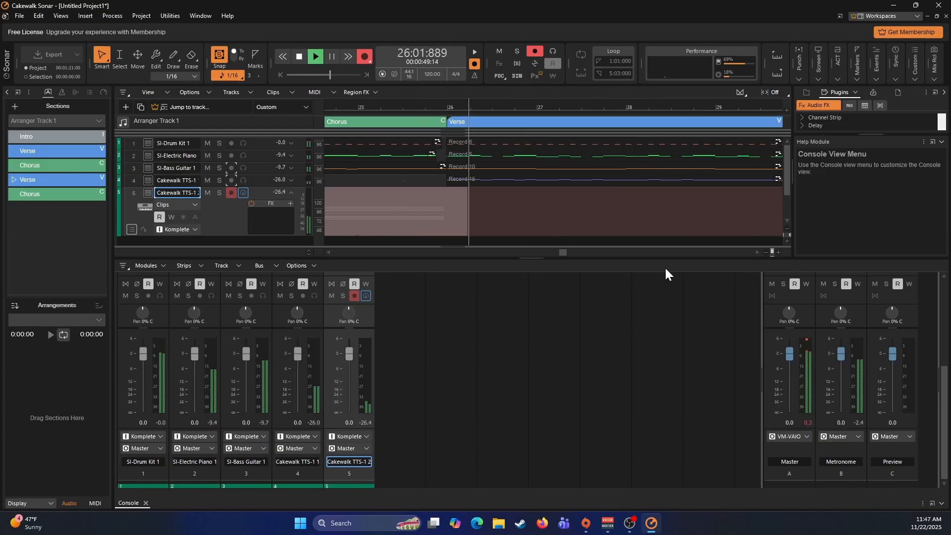
pyautogui.press('space')
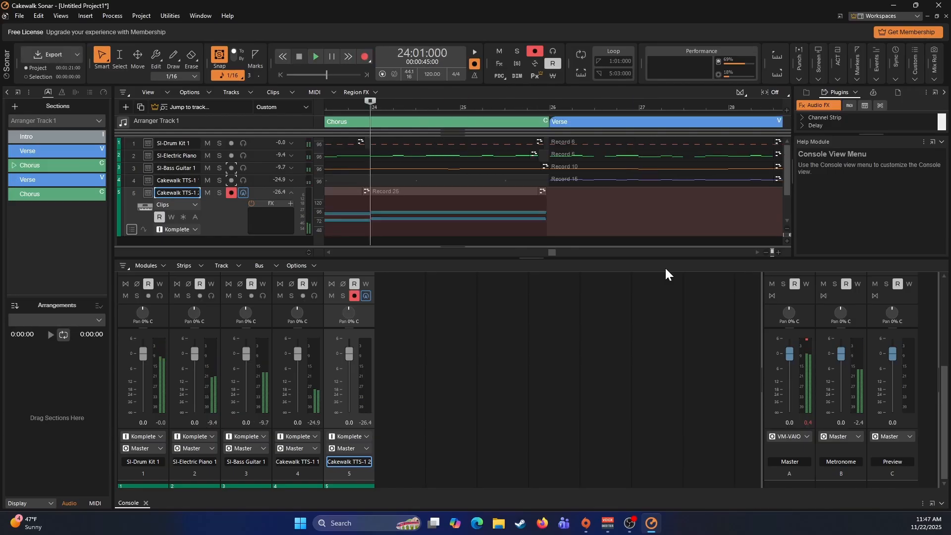
# - Quantize the measure 24 pad clip to 1/8 with note durations included
pyautogui.click(424, 194)
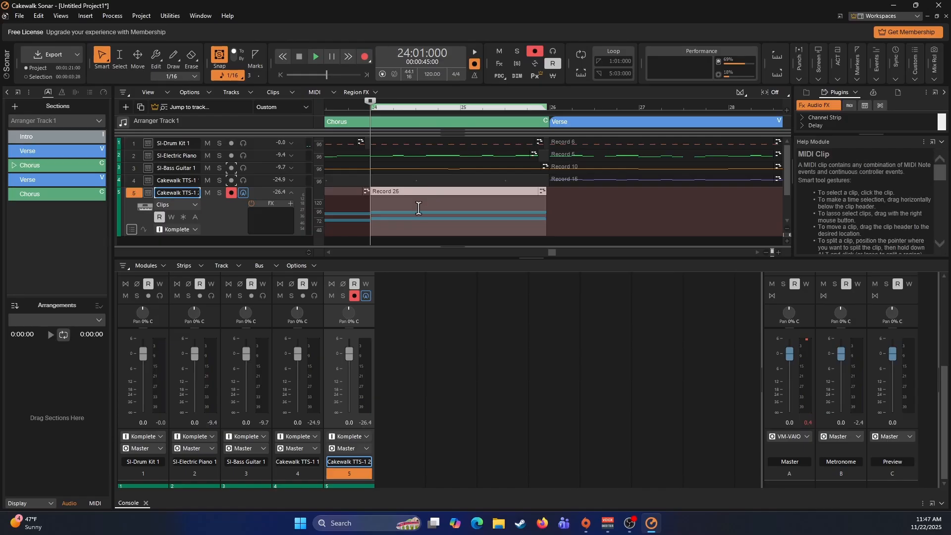
pyautogui.press('q')
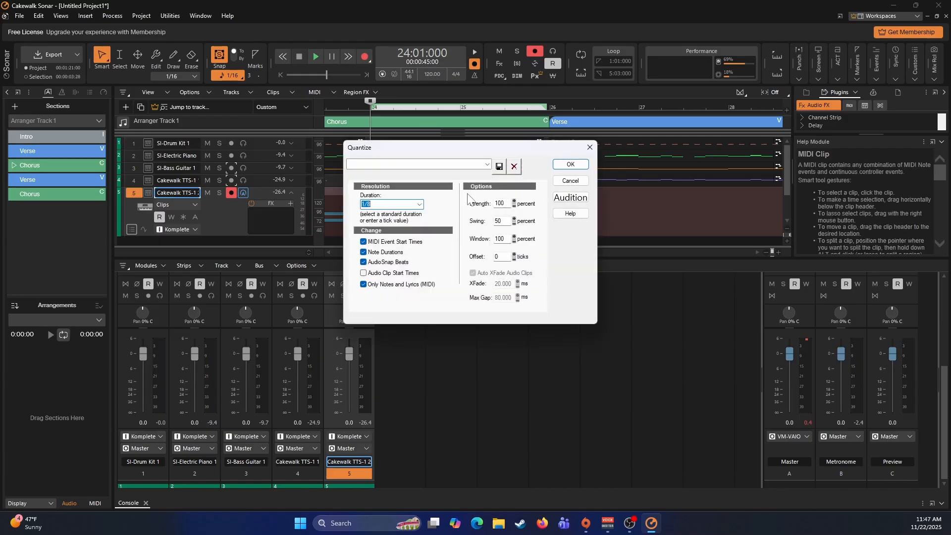
pyautogui.click(569, 165)
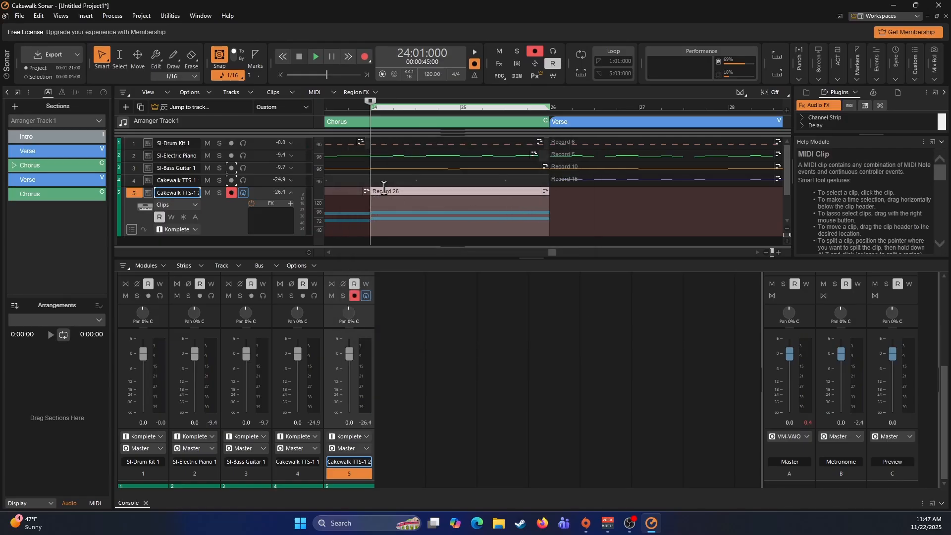
# - Select all the Chorus pad clips on the second TTS-1 track from measure 18 to 26 and bounce them into a single clip
pyautogui.moveTo(389, 193); pyautogui.dragTo(353, 191)
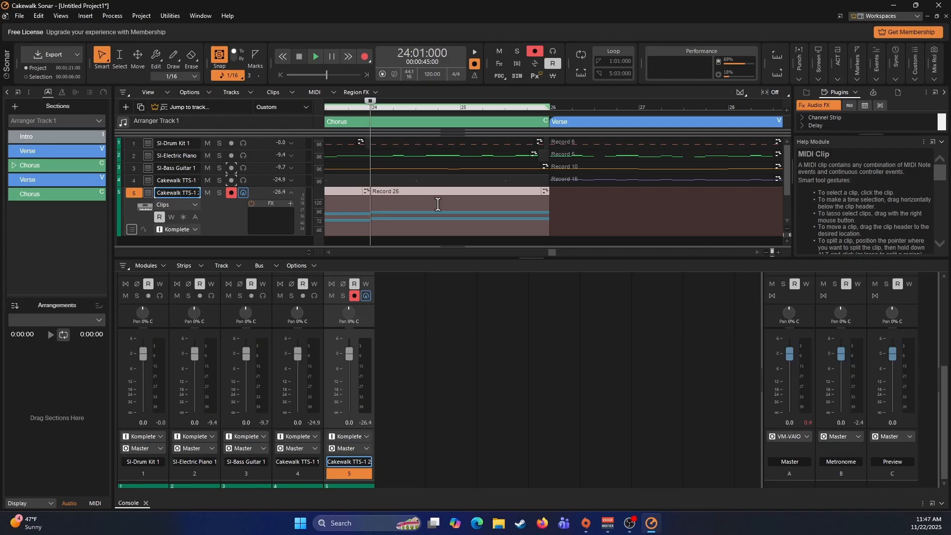
pyautogui.hscroll(-10, 438, 204)
pyautogui.keyDown('ctrl'); pyautogui.click(529, 191); pyautogui.keyUp('ctrl')
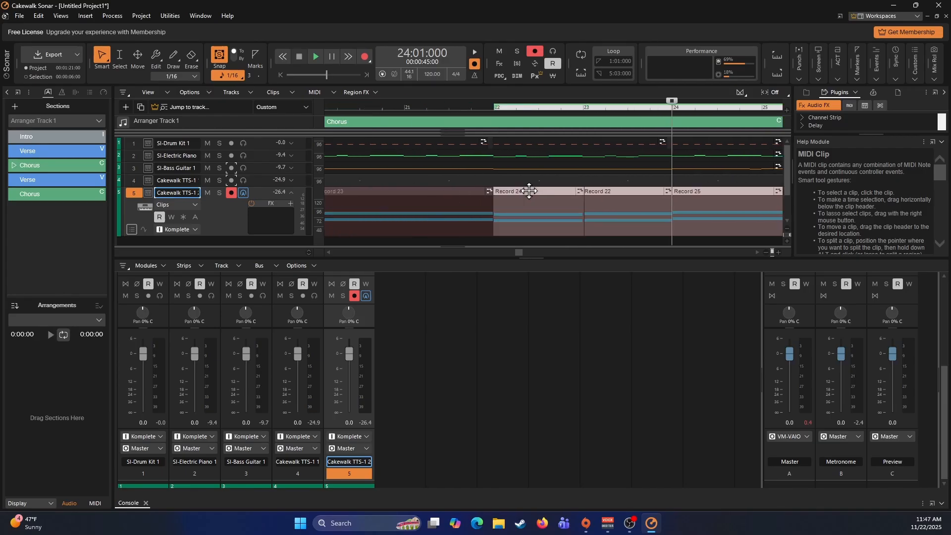
pyautogui.keyDown('ctrl'); pyautogui.click(452, 191); pyautogui.keyUp('ctrl')
pyautogui.hscroll(-6, 456, 195)
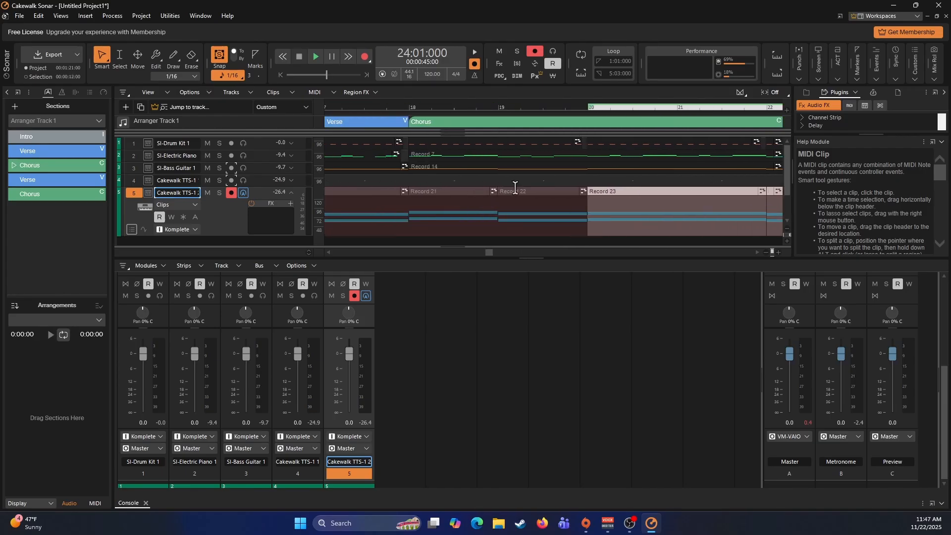
pyautogui.keyDown('ctrl'); pyautogui.click(515, 190); pyautogui.keyUp('ctrl')
pyautogui.keyDown('ctrl'); pyautogui.click(465, 191); pyautogui.keyUp('ctrl')
pyautogui.rightClick(466, 191)
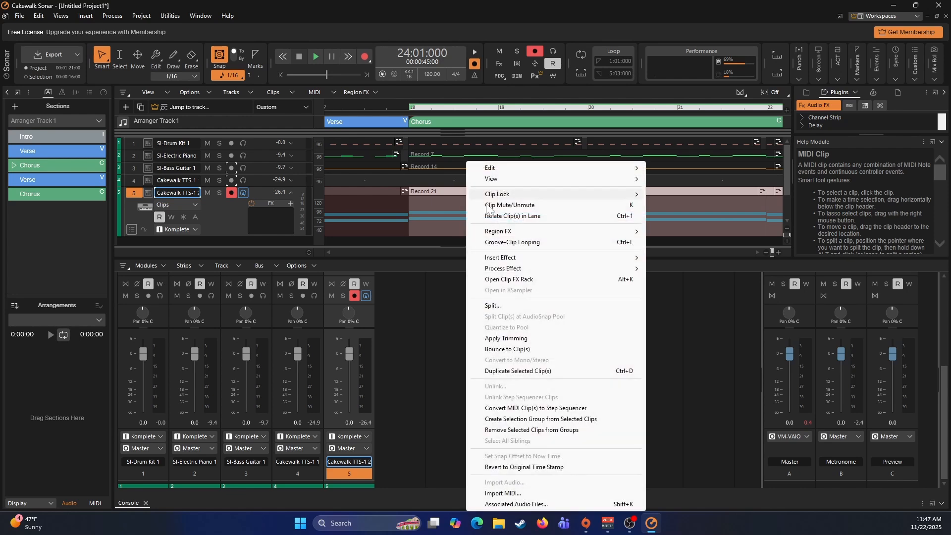
pyautogui.click(515, 349)
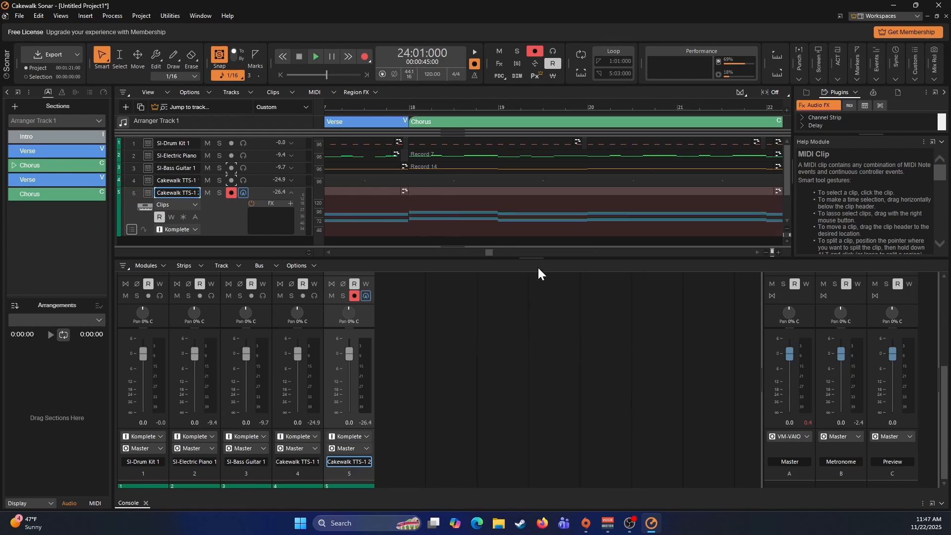
# - Copy the first Verse and Chorus pad clips on the second TTS-1 track and paste them at 26:01:000, where the second Verse begins
pyautogui.hscroll(8, 486, 216)
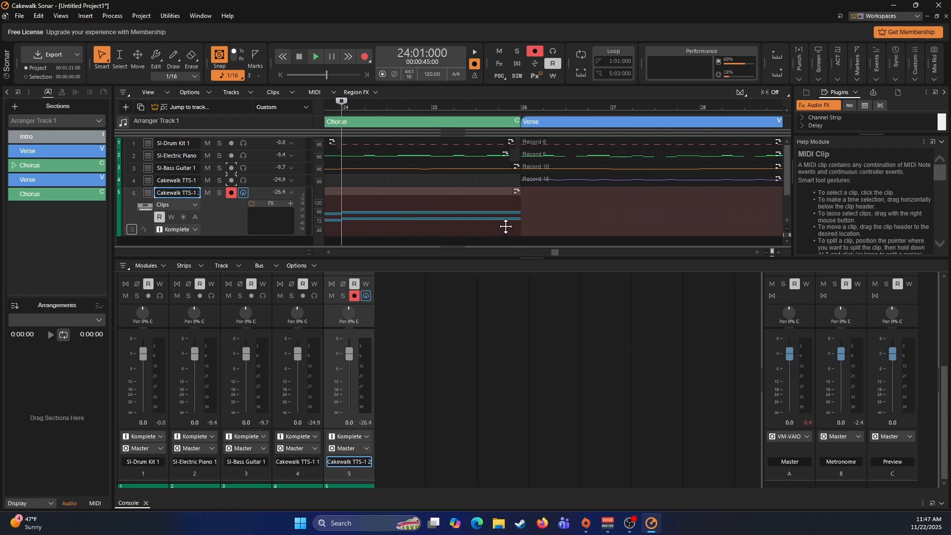
pyautogui.hscroll(-9, 505, 223)
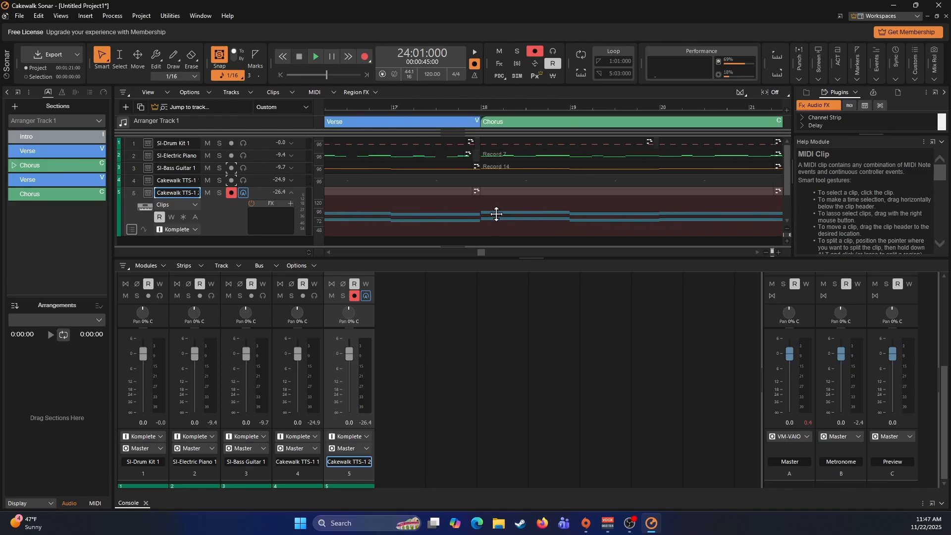
pyautogui.click(450, 190)
pyautogui.keyDown('ctrl'); pyautogui.click(530, 190); pyautogui.keyUp('ctrl')
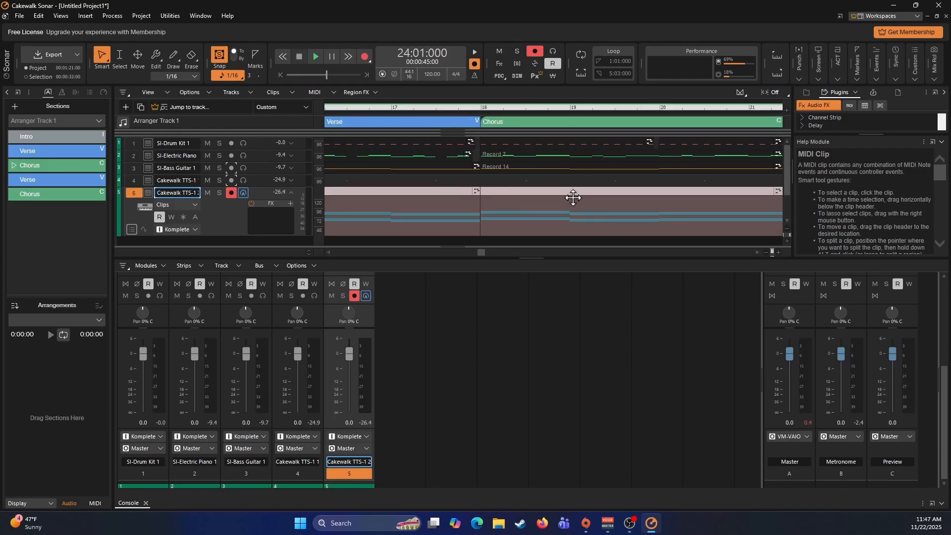
pyautogui.hscroll(5, 595, 206)
pyautogui.hscroll(5, 612, 212)
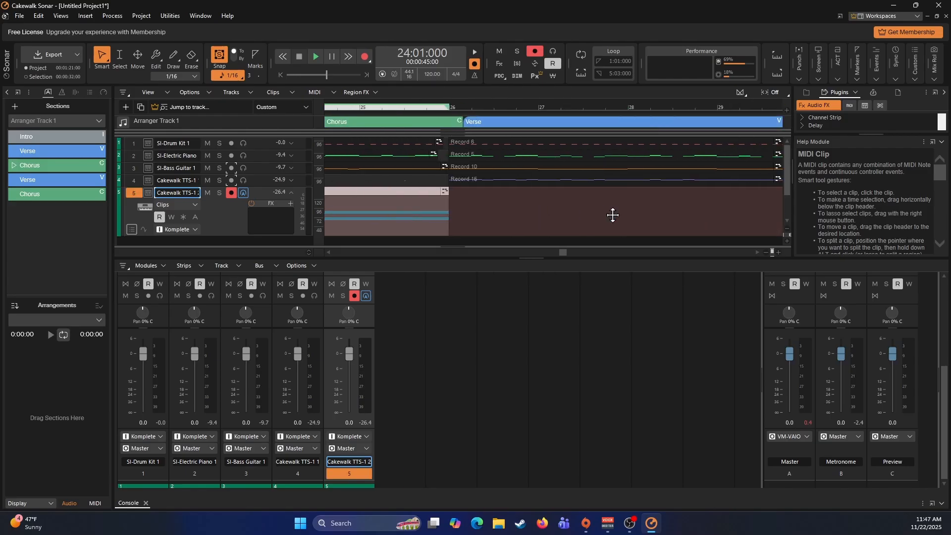
pyautogui.click(450, 212)
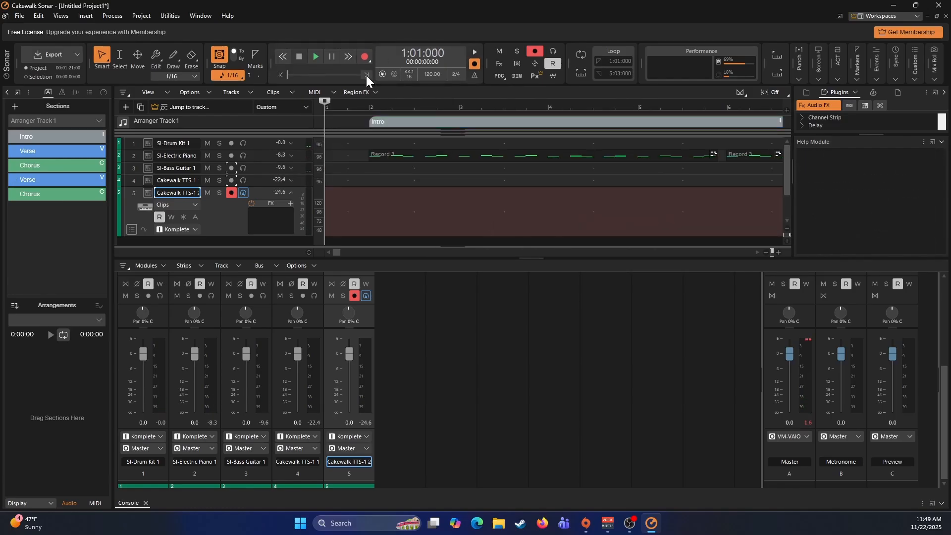
# - Go to the end of the project and switch record arming from the second TTS-1 track to the SI-Drum Kit track
pyautogui.click(367, 76)
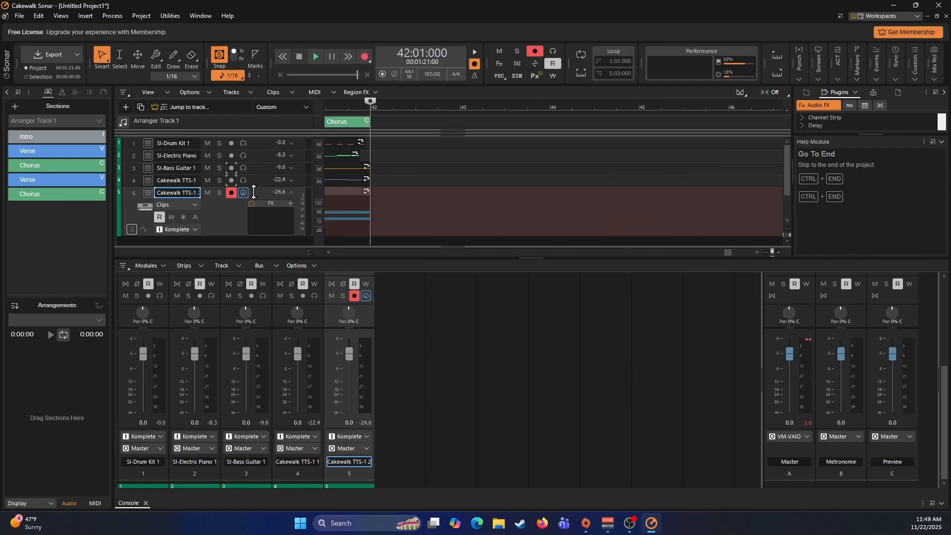
pyautogui.click(231, 192)
pyautogui.click(232, 144)
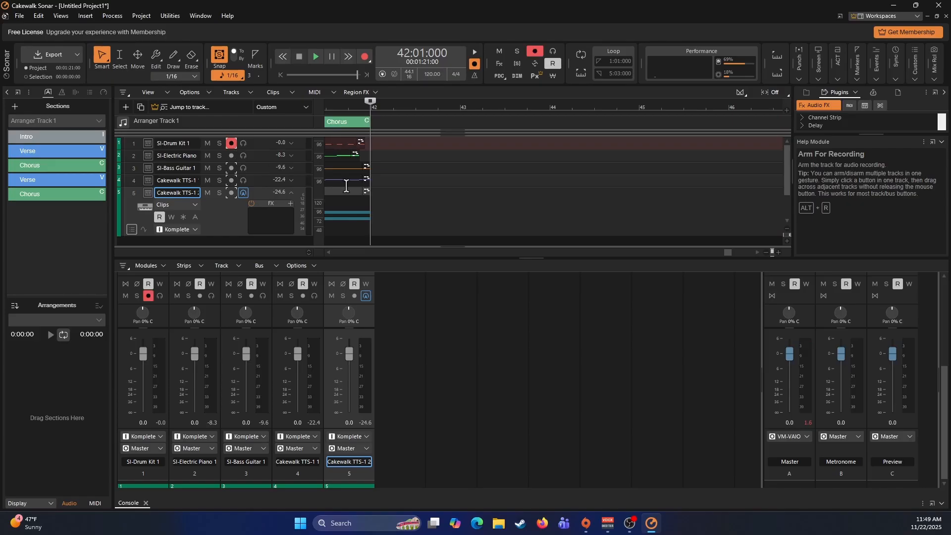
pyautogui.click(260, 146)
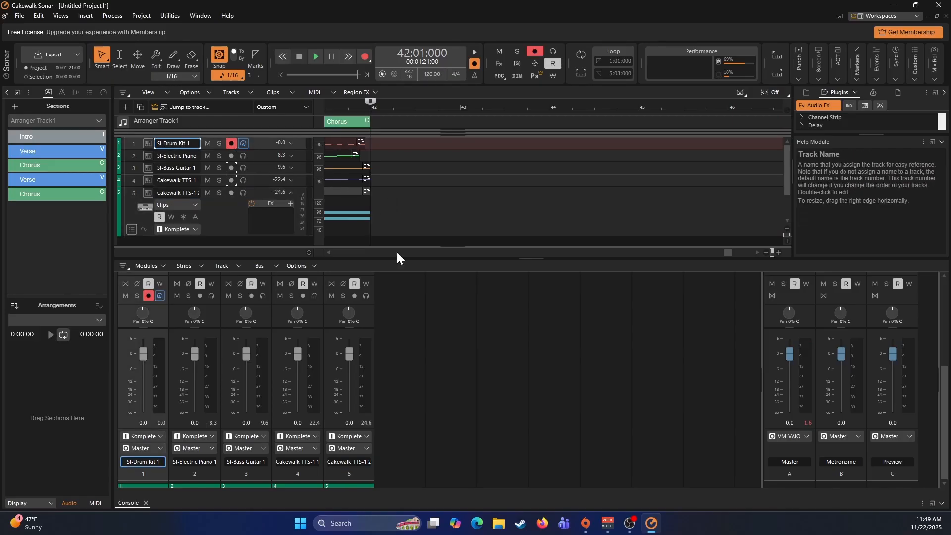
# - Record a drum part nearly four measures long from 42:01:000 and quantize it one resolution finer than 1/8 with note durations included
pyautogui.press('r')
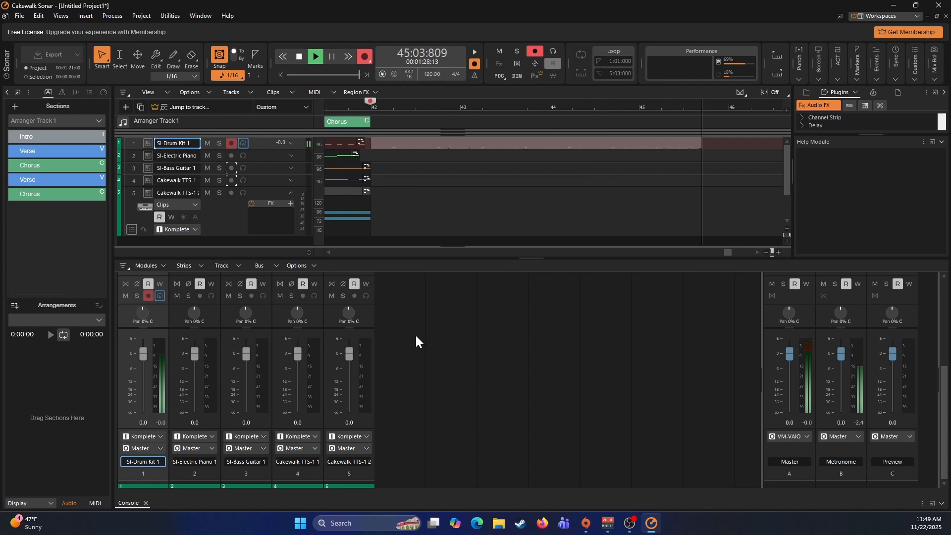
pyautogui.press('space')
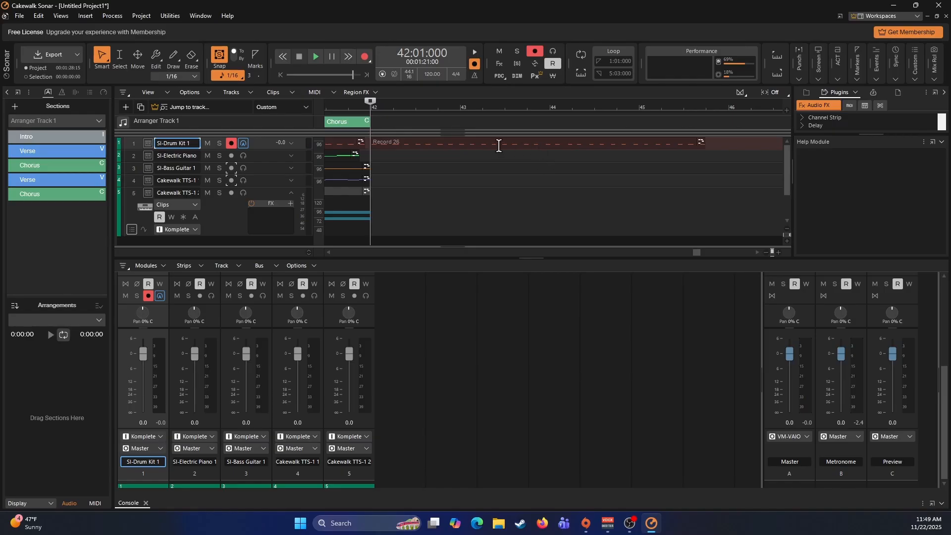
pyautogui.click(473, 146)
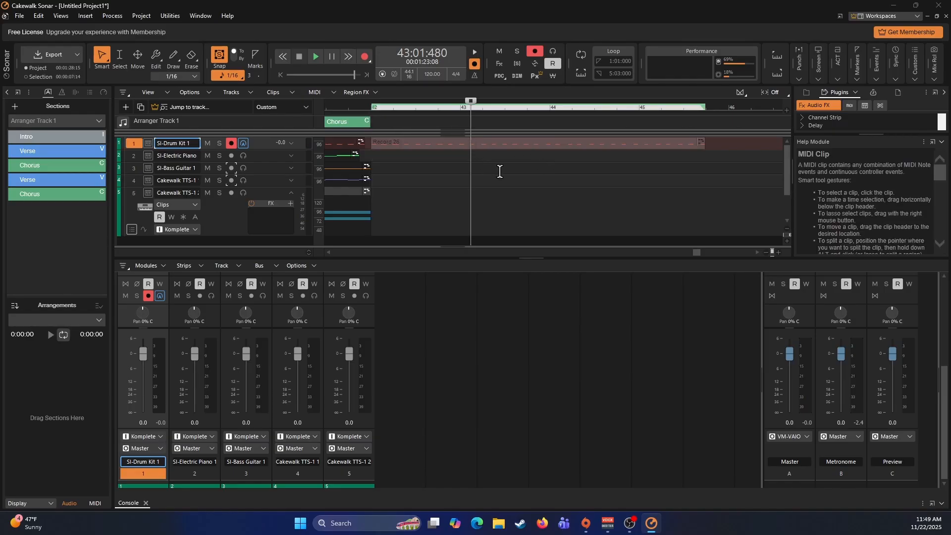
pyautogui.press('q')
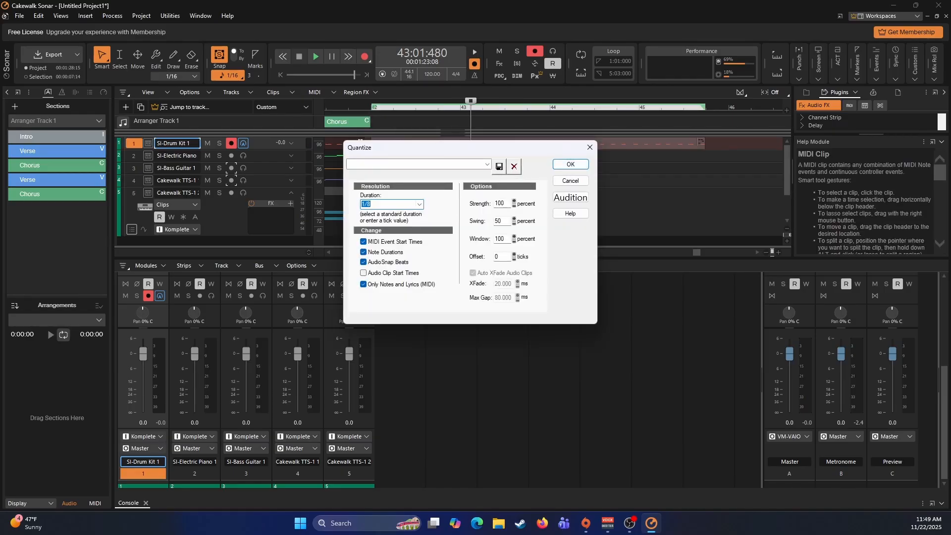
pyautogui.press('Down')
pyautogui.click(555, 165)
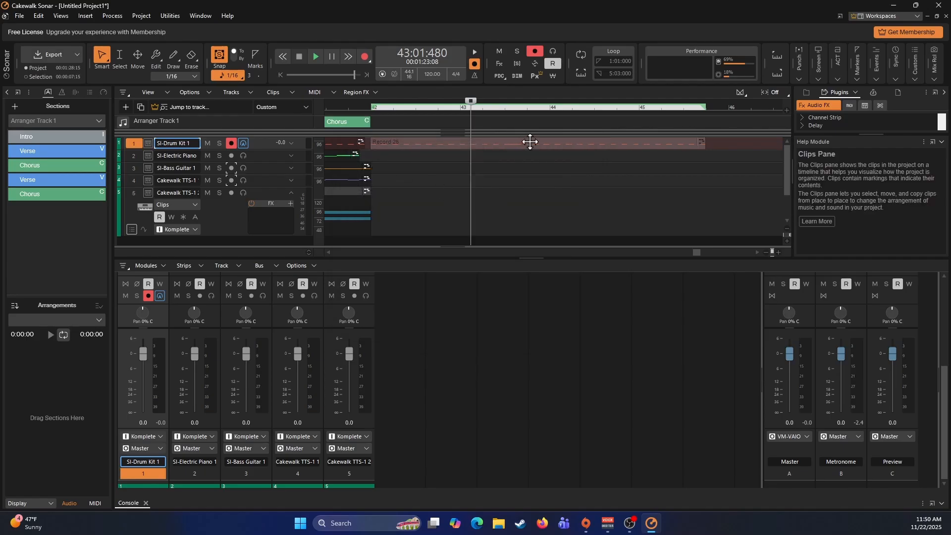
# - Play back the quantized drum ending from 42:01:000 to check its timing
pyautogui.click(370, 158)
pyautogui.press('space')
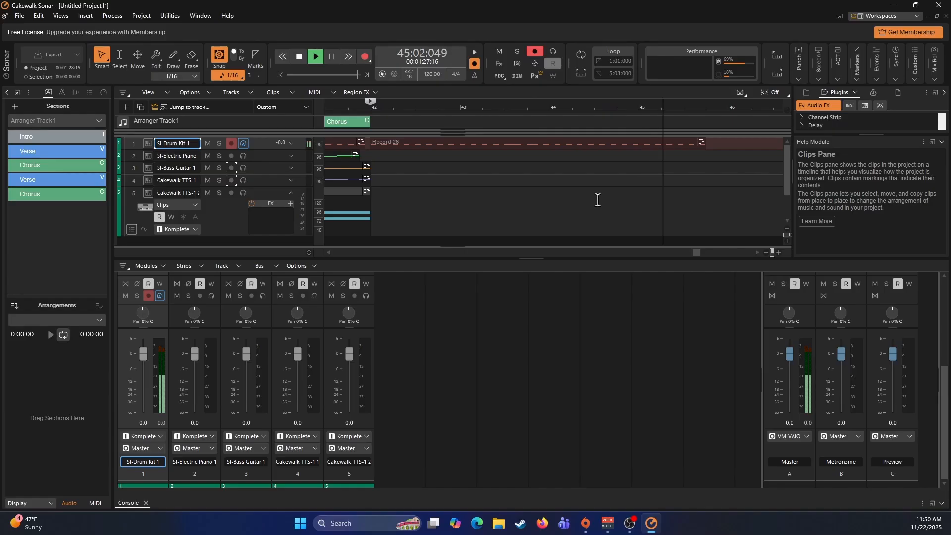
pyautogui.press('space')
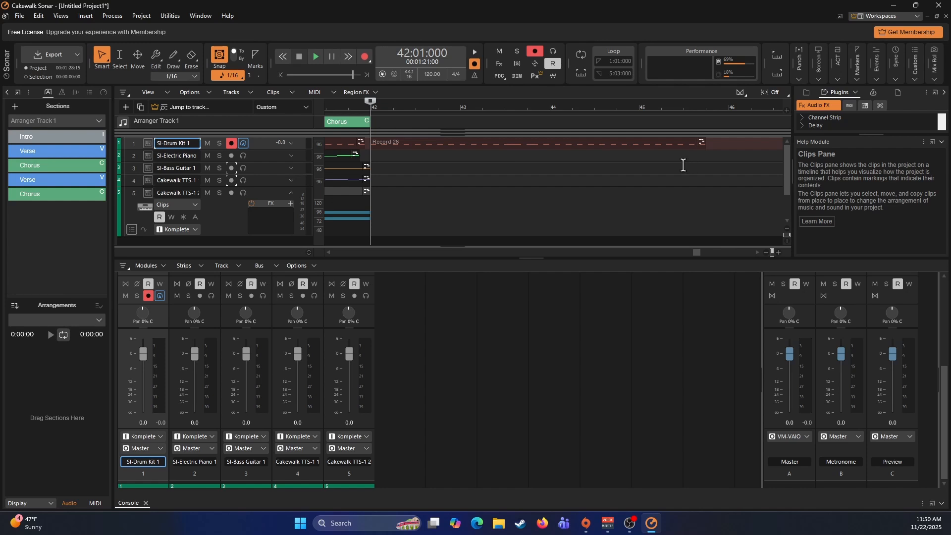
# - Open the drum ending clip in the Piano Roll and play it from measure 42 to locate the misplaced notes
pyautogui.doubleClick(508, 145)
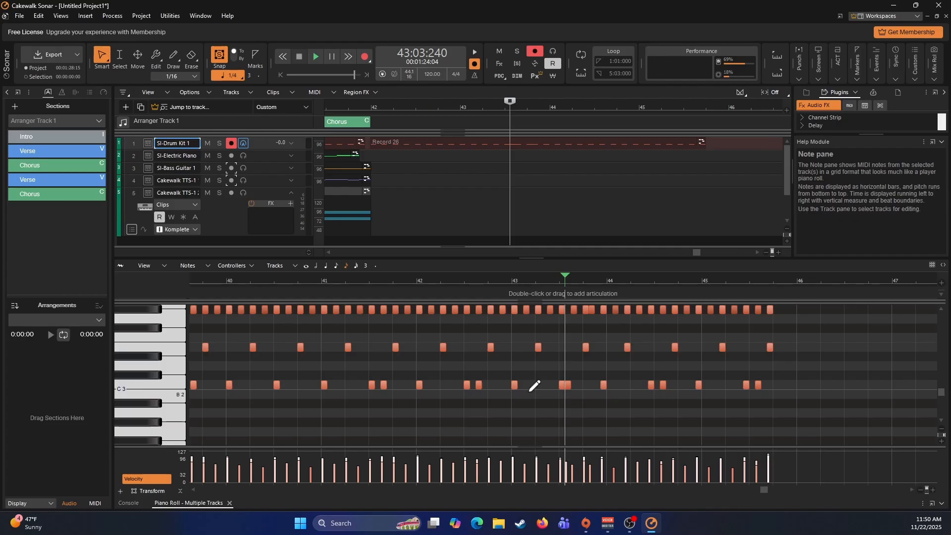
pyautogui.click(416, 280)
pyautogui.press('space')
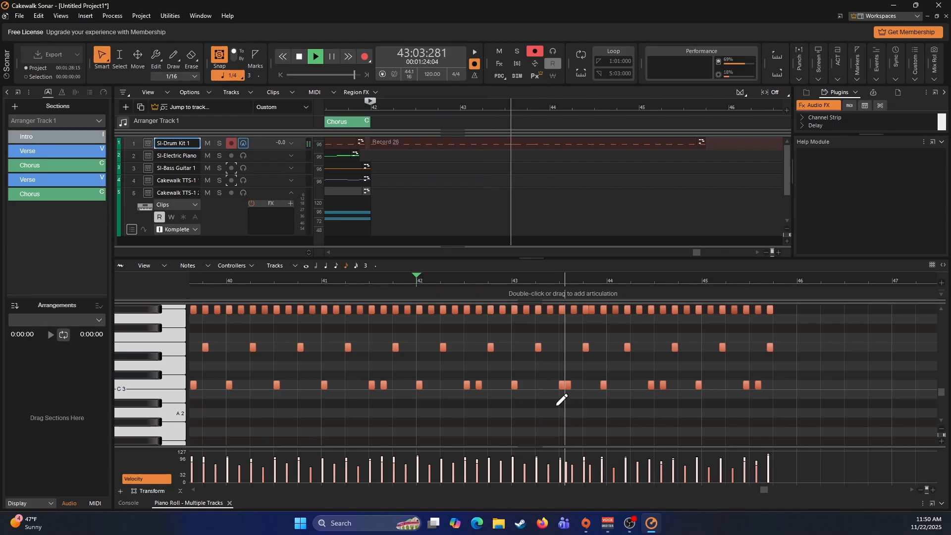
pyautogui.press('space')
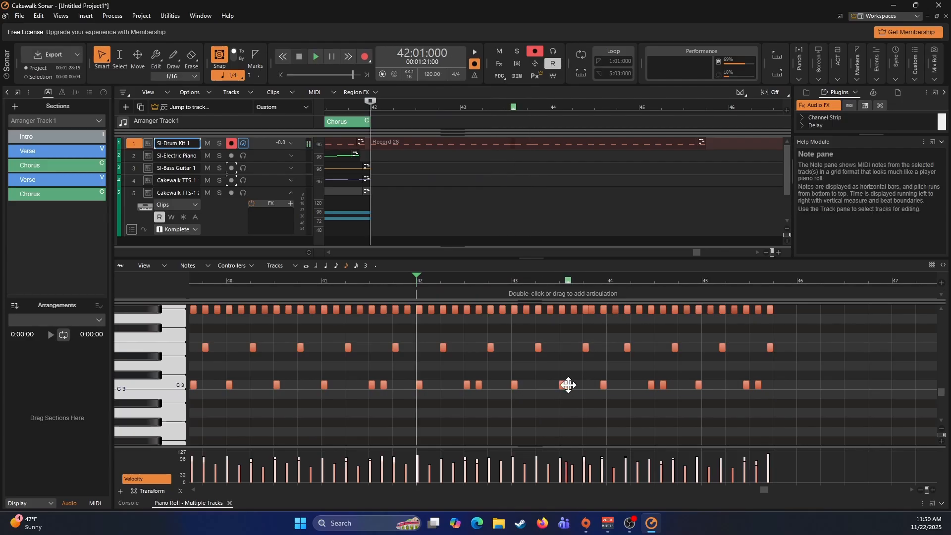
# - Set the second of the two adjacent C 3 notes in measure 43 to time 43:03:480 and replay from measure 42
pyautogui.doubleClick(569, 385)
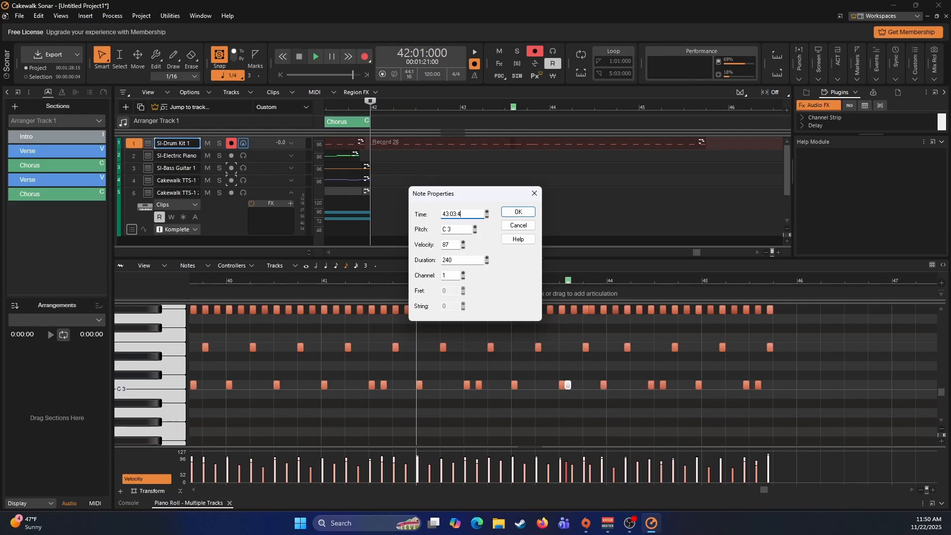
pyautogui.write('43:03:480')
pyautogui.click(515, 212)
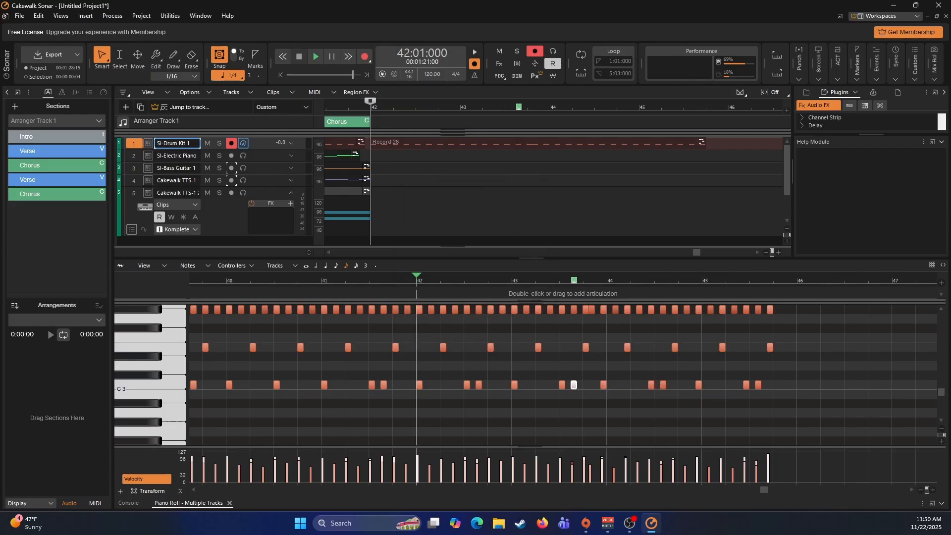
pyautogui.press('space')
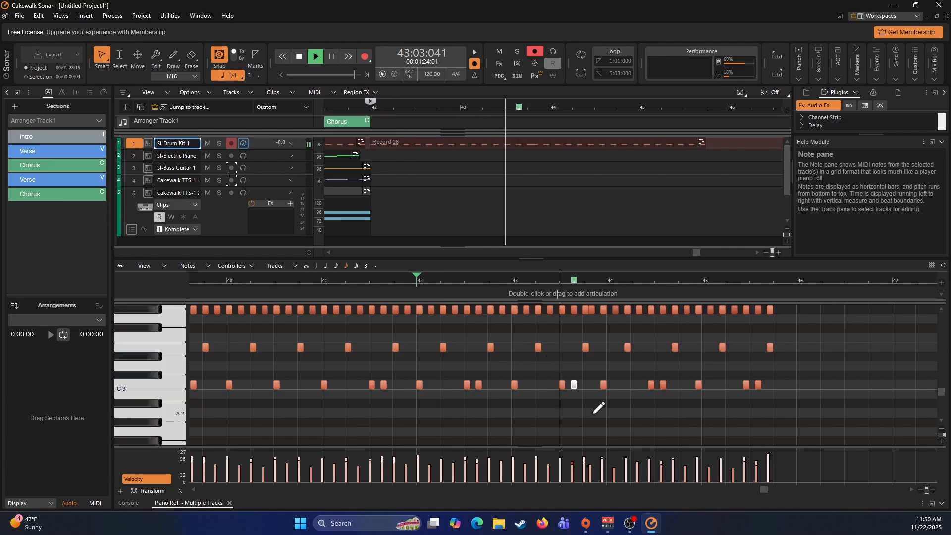
pyautogui.press('space')
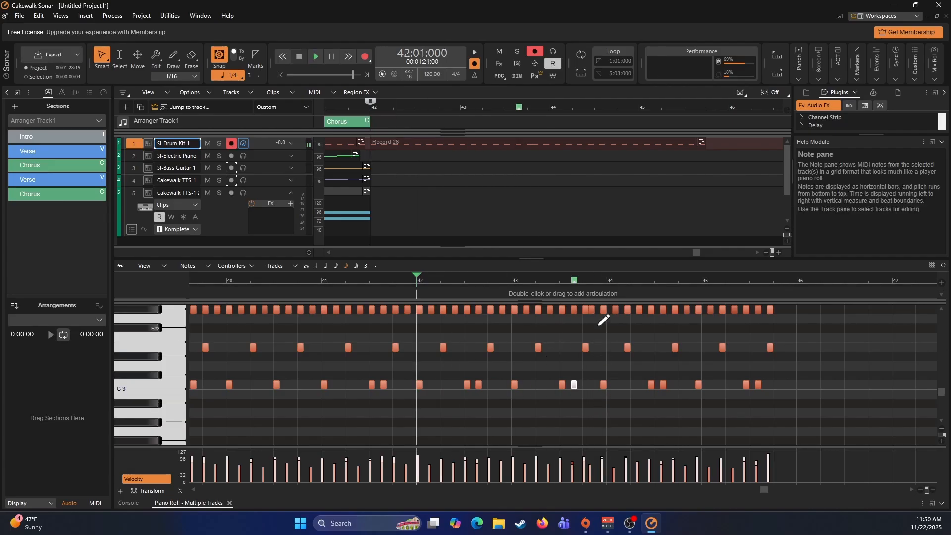
# - Set the crowded G#3 note near the end of measure 43 to time 43:04:480 and replay from measure 42
pyautogui.doubleClick(592, 310)
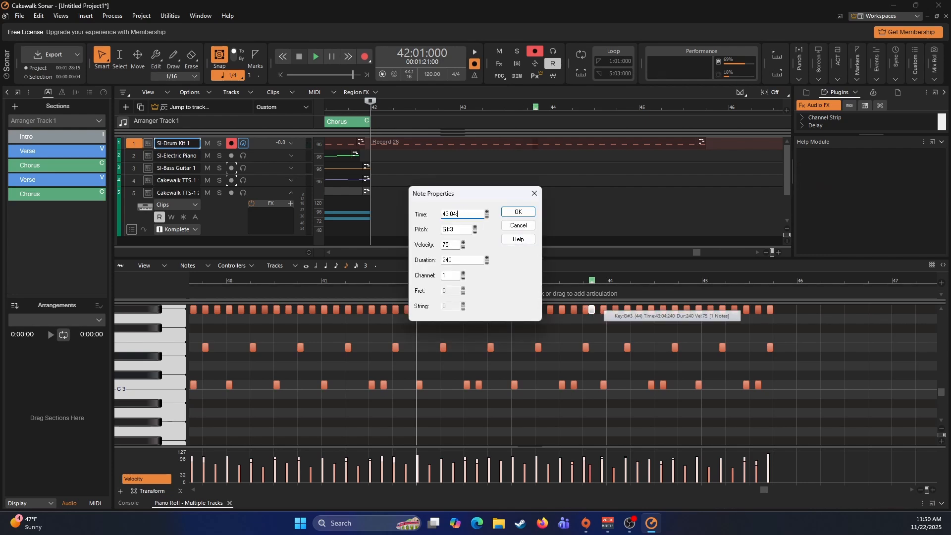
pyautogui.write('4')
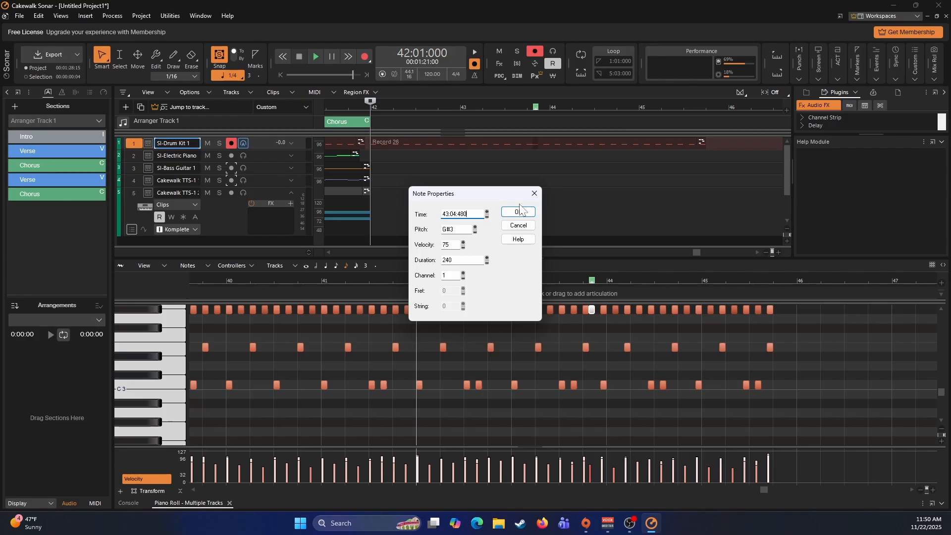
pyautogui.write('80')
pyautogui.click(518, 212)
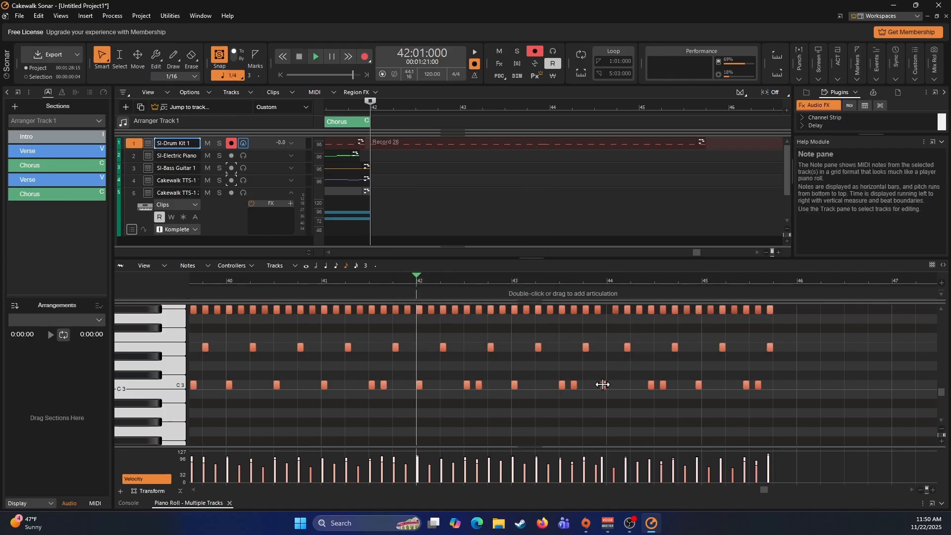
pyautogui.press('space')
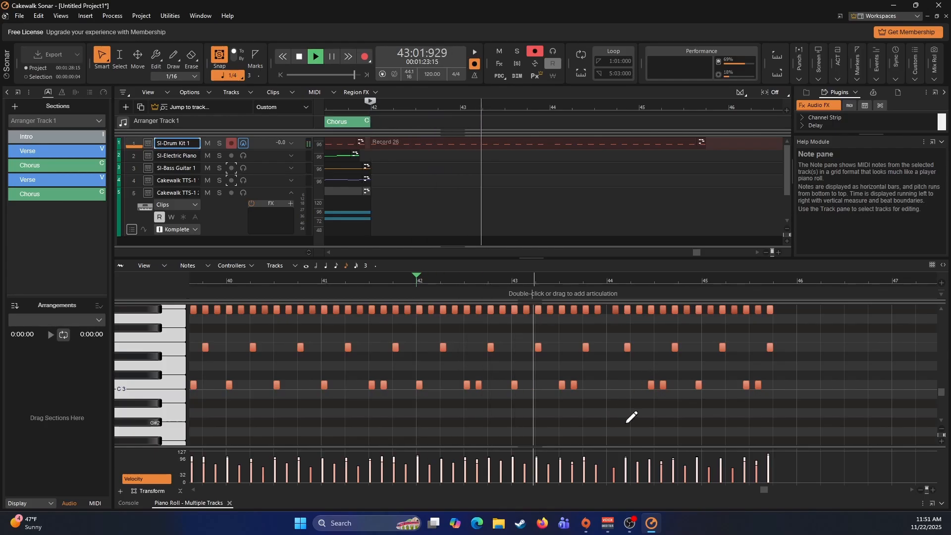
pyautogui.press('space')
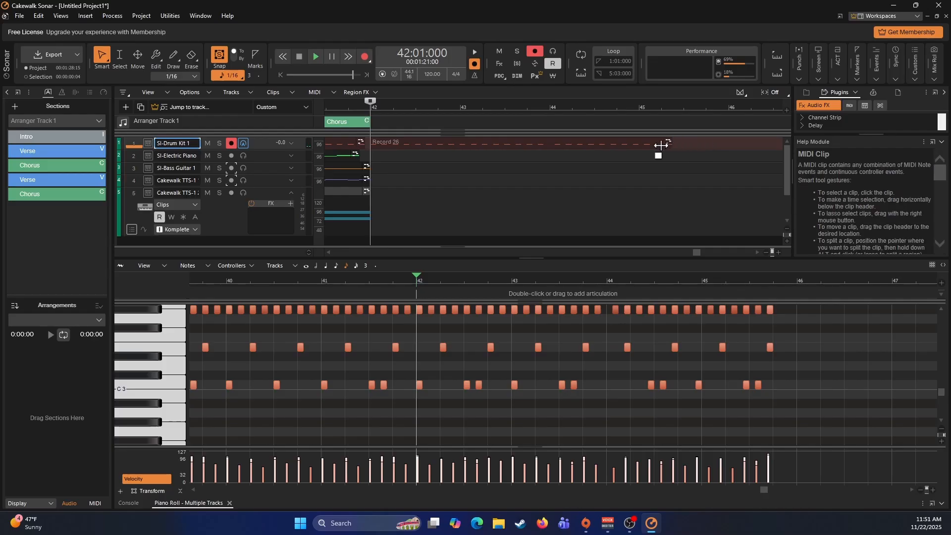
# - Trim the drum ending clip to end at measure 44 and paste copies of it at measures 44, 46 and 48
pyautogui.moveTo(551, 148); pyautogui.dragTo(539, 147)
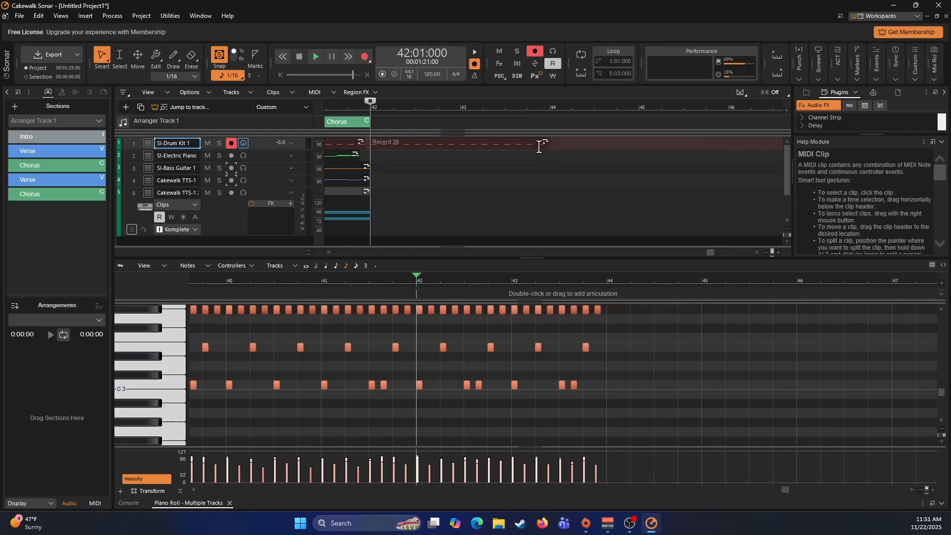
pyautogui.click(514, 145)
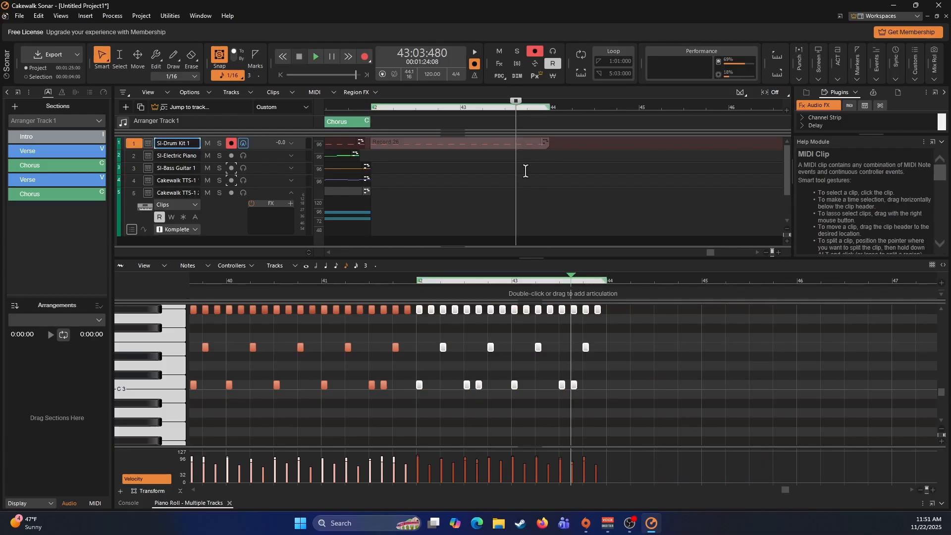
pyautogui.click(551, 144)
pyautogui.hotkey('ctrl', 'v')
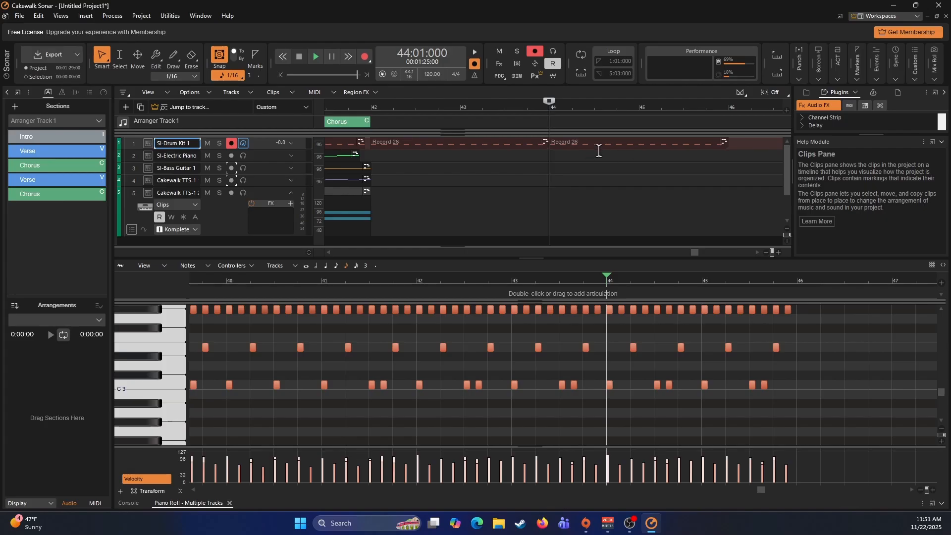
pyautogui.click(728, 145)
pyautogui.hotkey('ctrl', 'v')
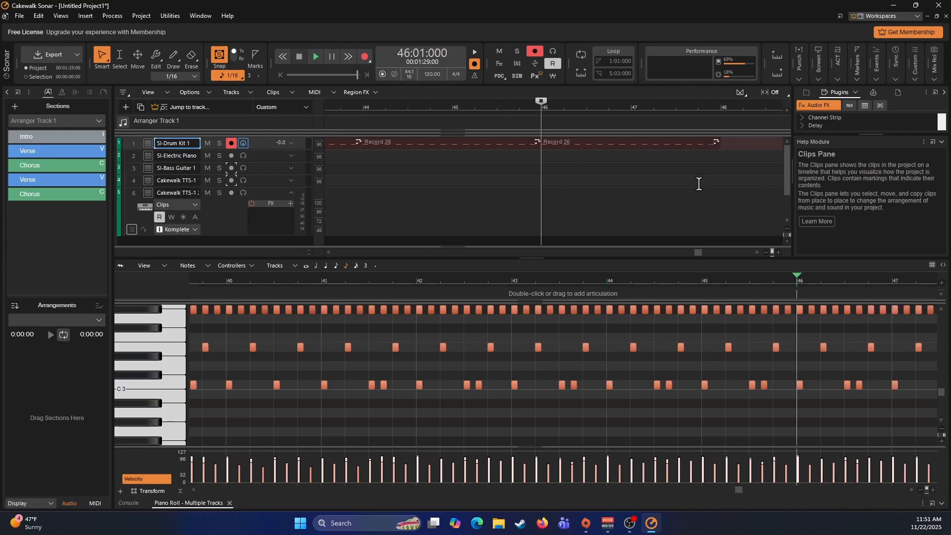
pyautogui.click(722, 142)
pyautogui.hotkey('ctrl', 'v')
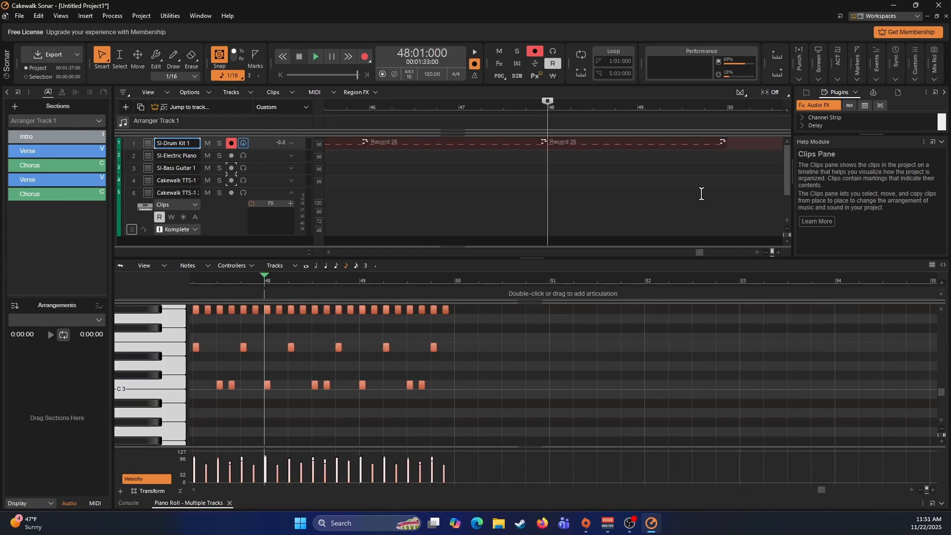
# - Arm only the SI-Electric Piano track and record its ending part from 42:01:000 to measure 50
pyautogui.hscroll(-3, 664, 200)
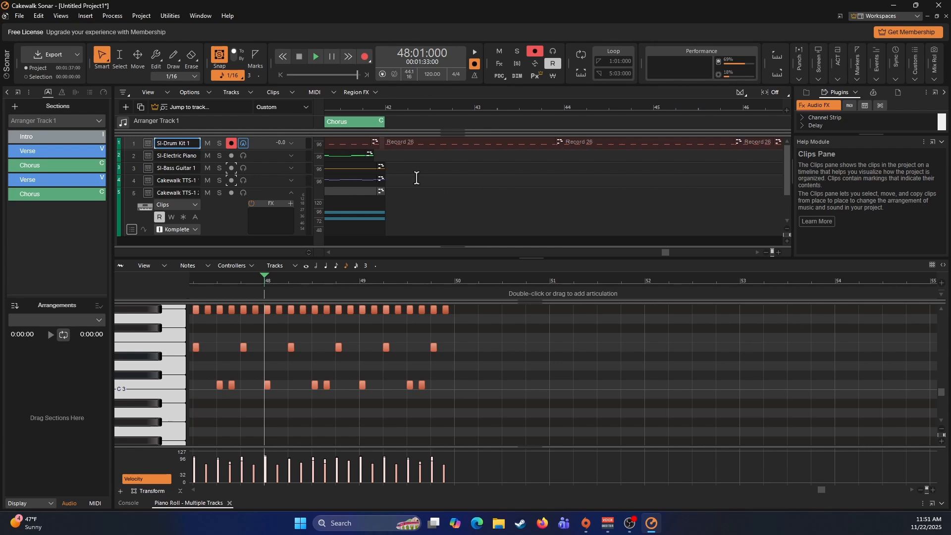
pyautogui.click(387, 166)
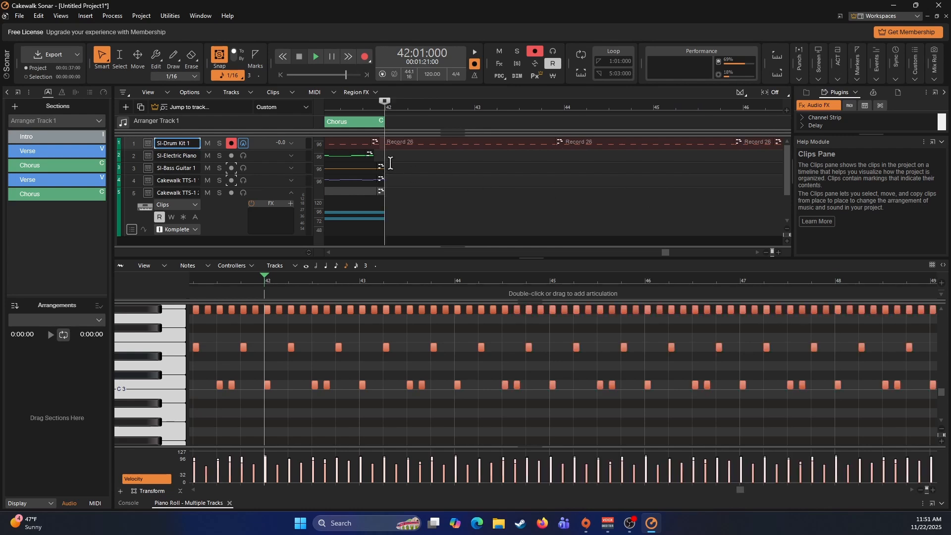
pyautogui.click(230, 143)
pyautogui.click(232, 156)
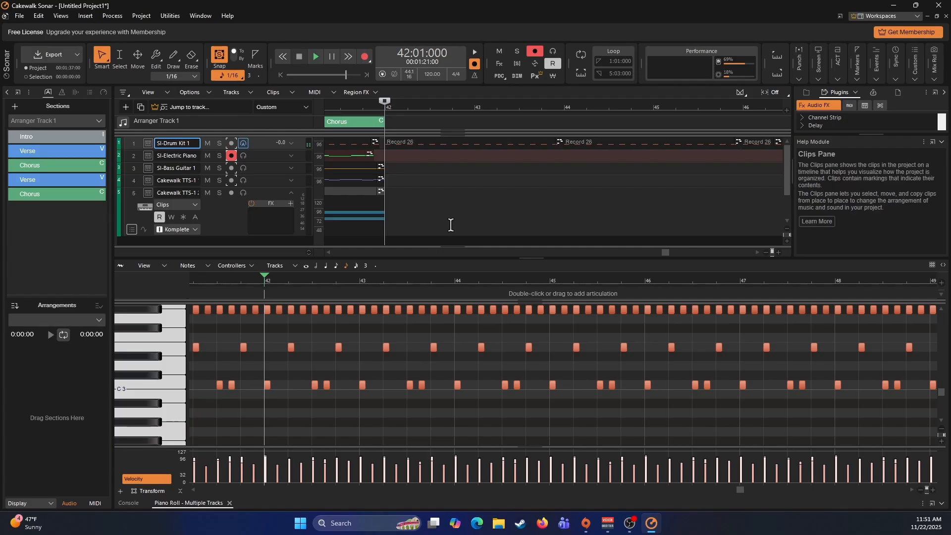
pyautogui.click(269, 156)
pyautogui.press('space')
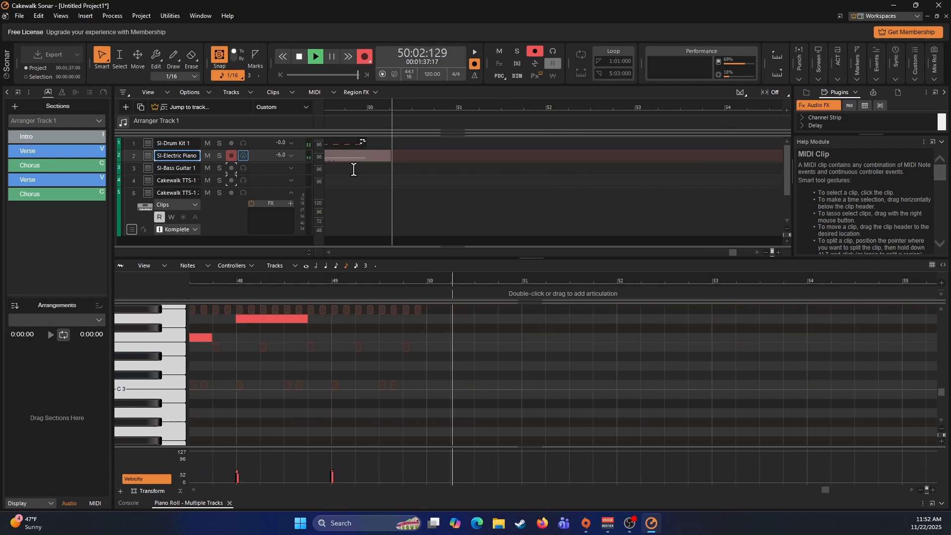
pyautogui.press('space')
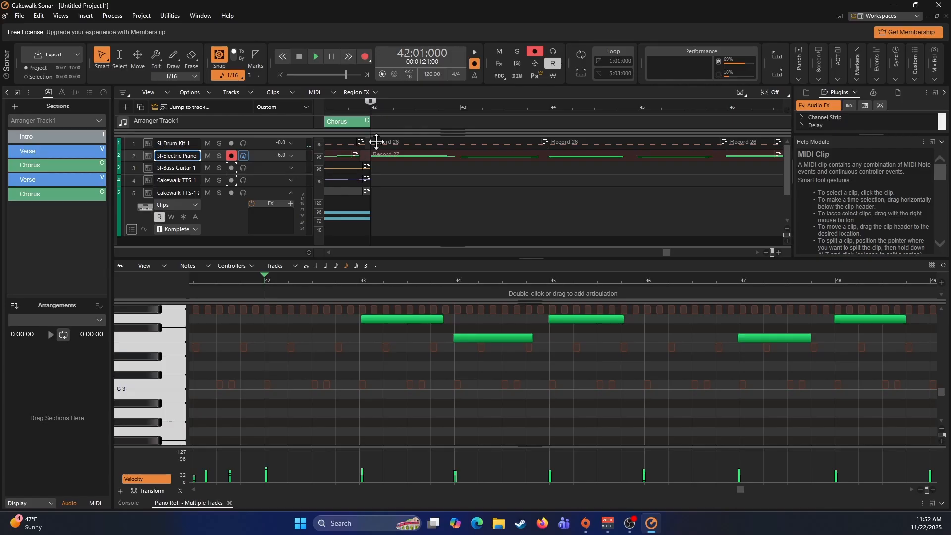
# - Quantize the new electric piano ending clip to 1/8 with note durations included
pyautogui.click(414, 156)
pyautogui.press('q')
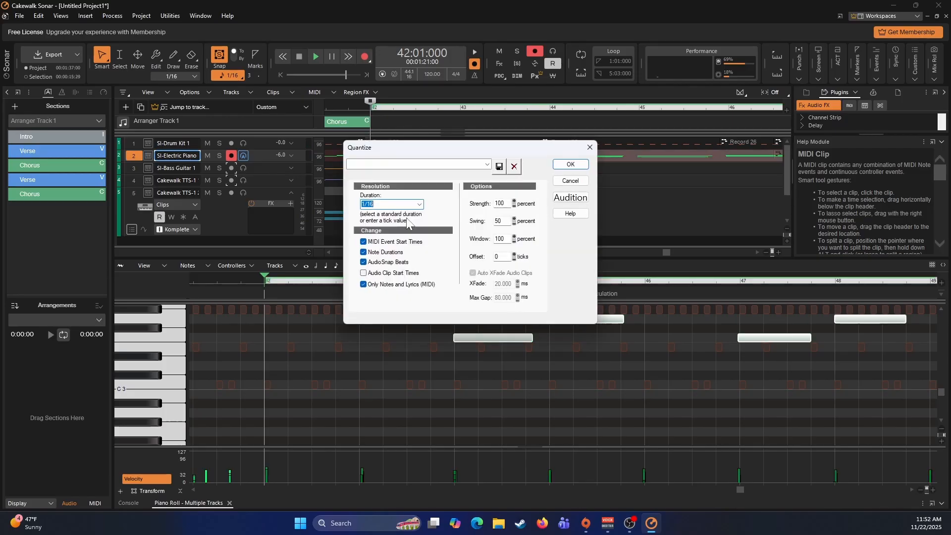
pyautogui.press('Down')
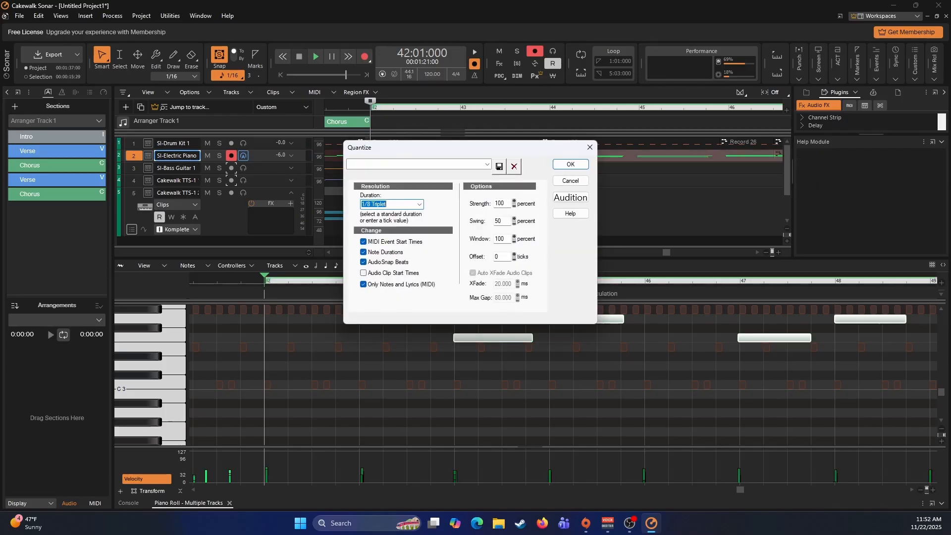
pyautogui.click(565, 167)
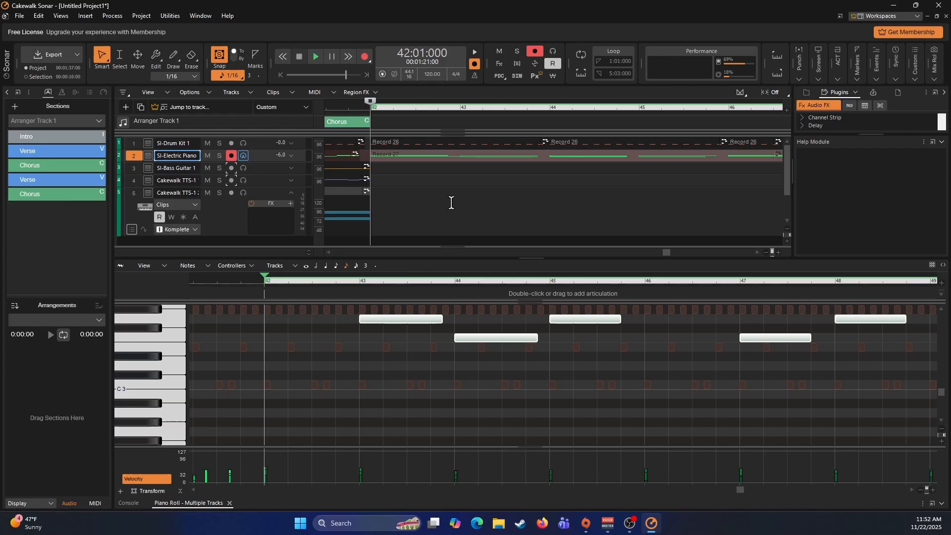
# - Open the electric piano ending in the Piano Roll and examine its chord notes and the properties of the C 5 note at measure 42
pyautogui.click(452, 155)
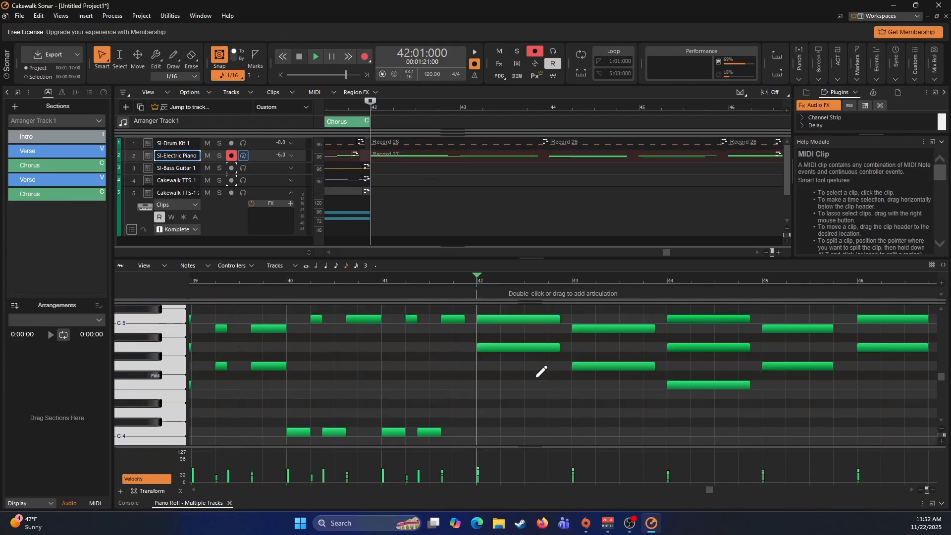
pyautogui.scroll(2, 533, 377)
pyautogui.scroll(2, 533, 377)
pyautogui.scroll(-5, 540, 373)
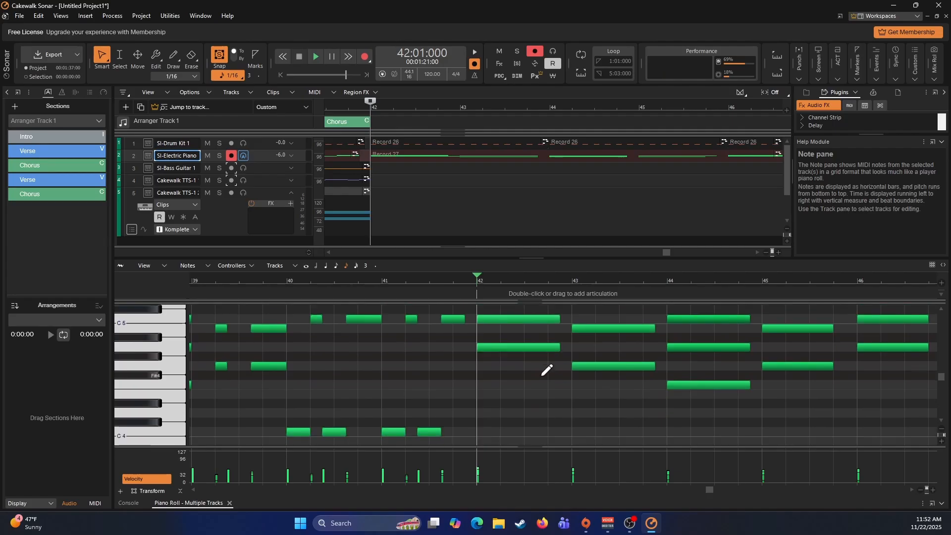
pyautogui.scroll(-2, 554, 364)
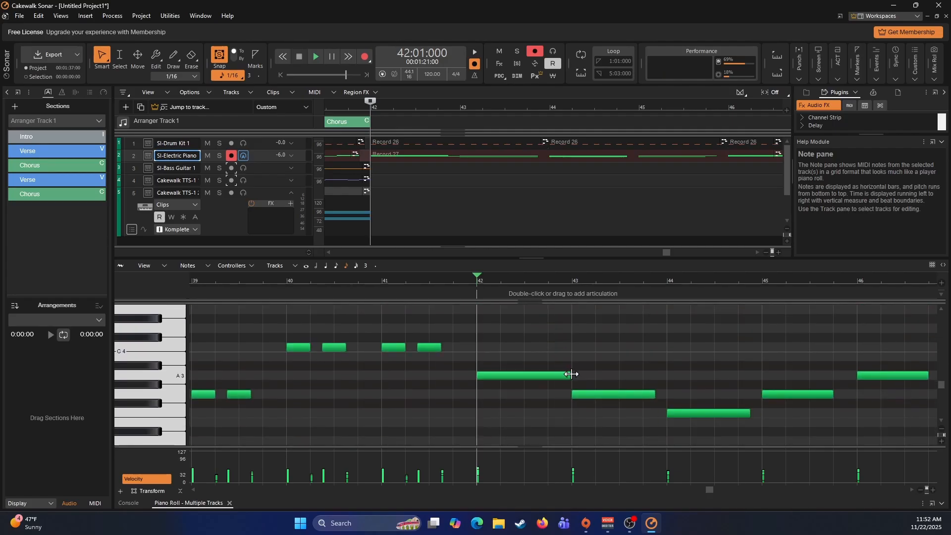
pyautogui.scroll(7, 569, 350)
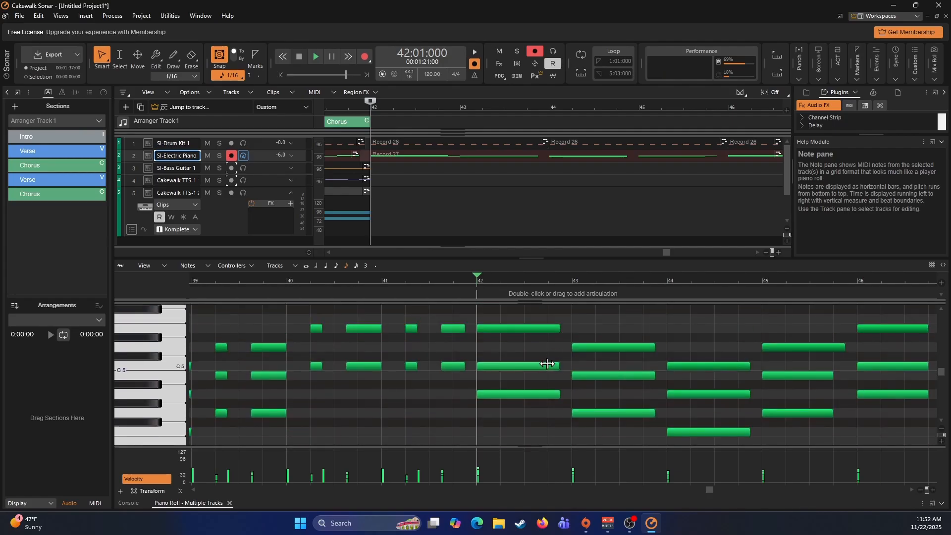
pyautogui.click(546, 367)
pyautogui.doubleClick(546, 364)
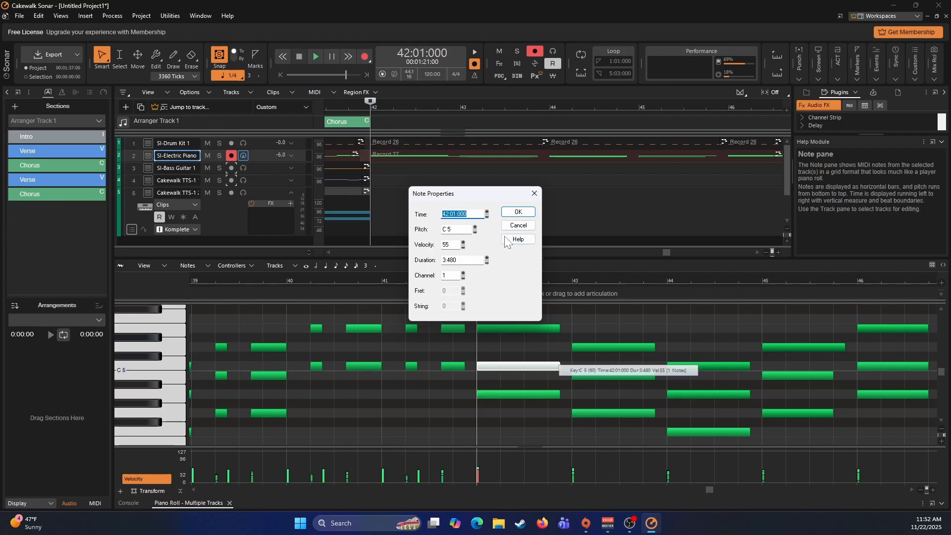
pyautogui.click(517, 226)
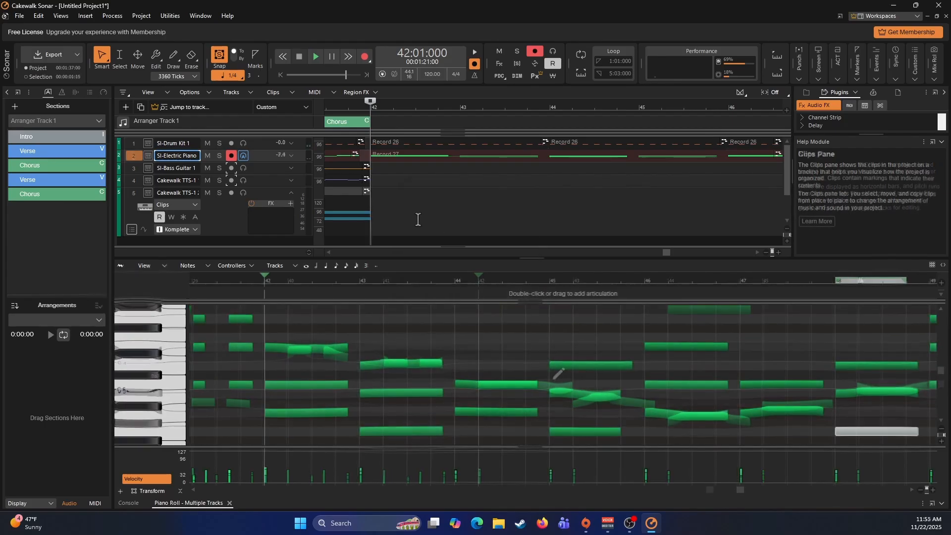
# - Arm only the SI-Bass Guitar track, close the Piano Roll and record the bass ending from 42:01:000 to about measure 50
pyautogui.click(375, 169)
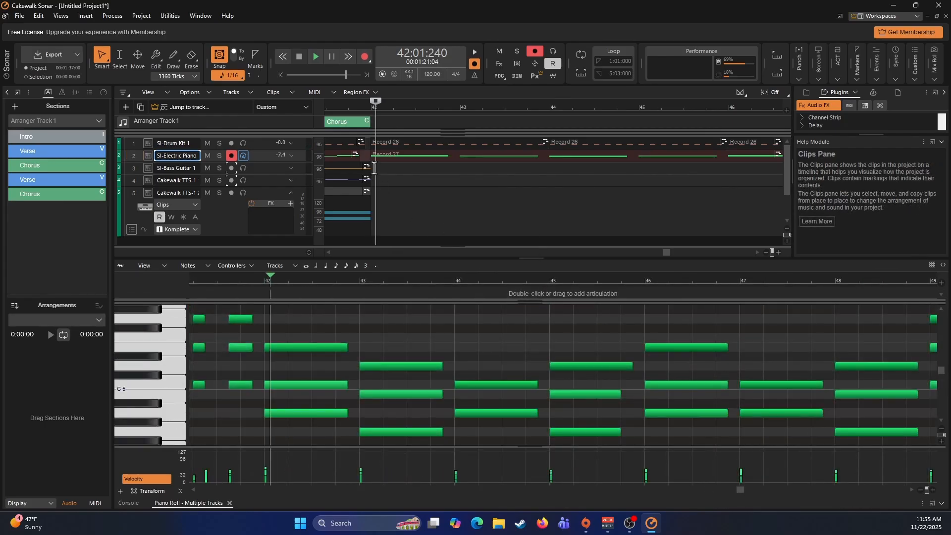
pyautogui.click(370, 169)
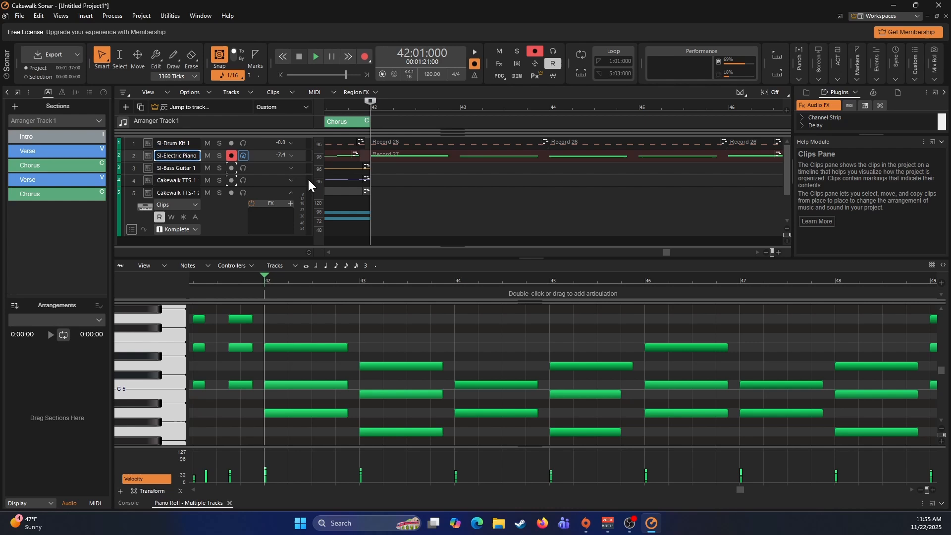
pyautogui.click(232, 168)
pyautogui.click(232, 156)
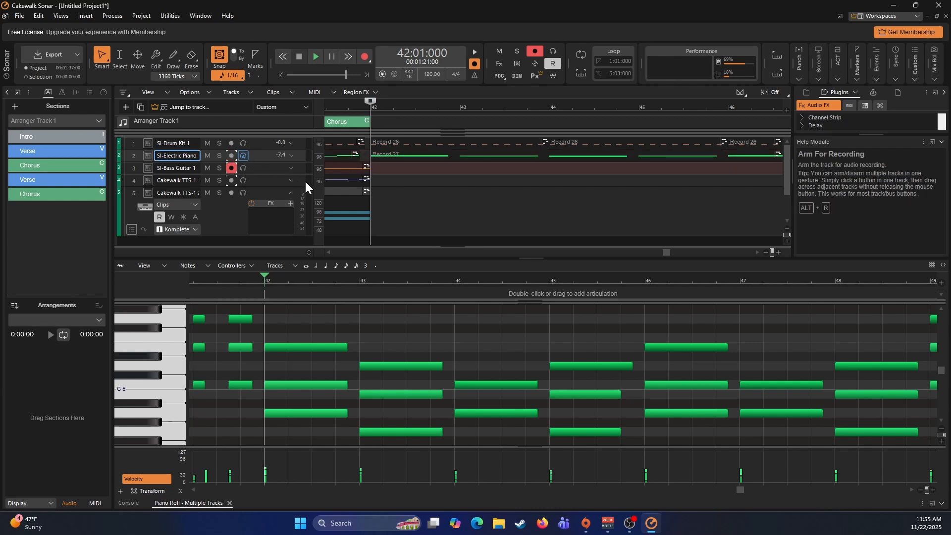
pyautogui.click(274, 168)
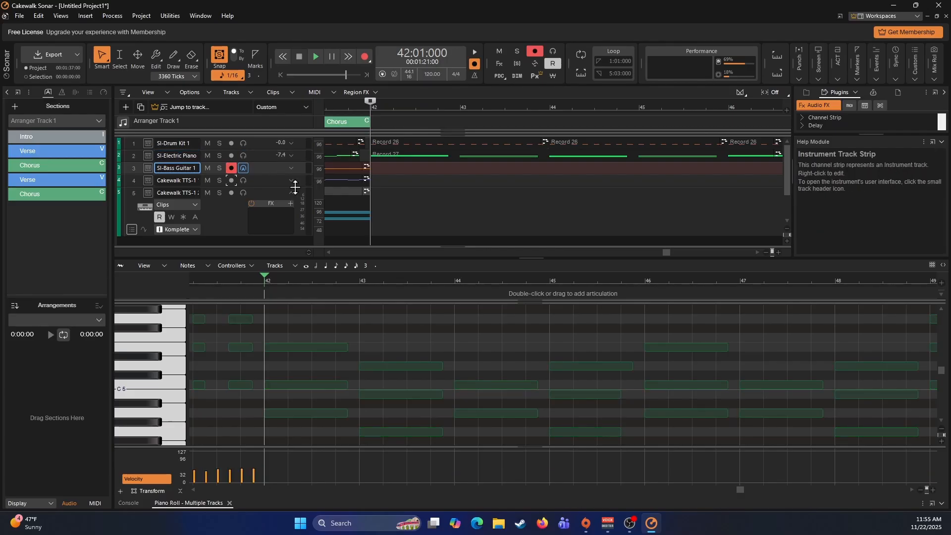
pyautogui.click(229, 503)
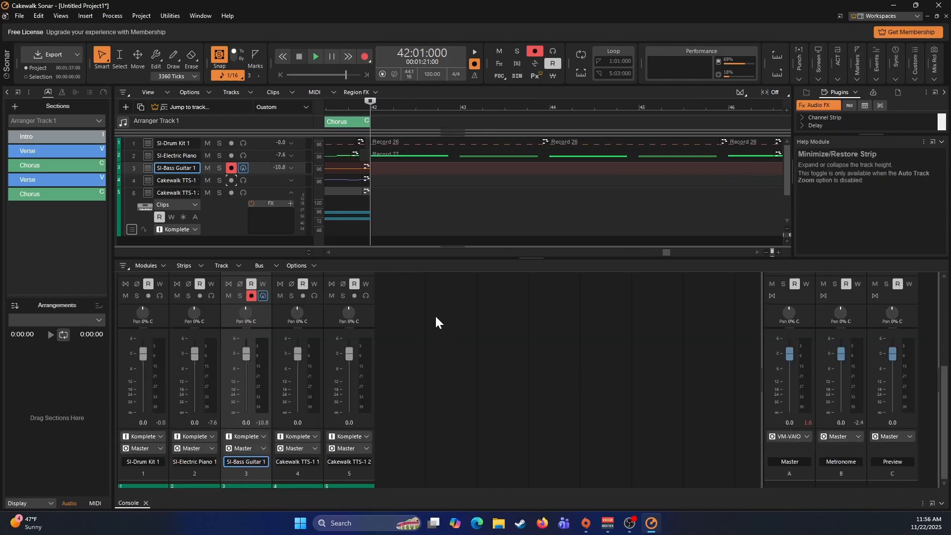
pyautogui.press('r')
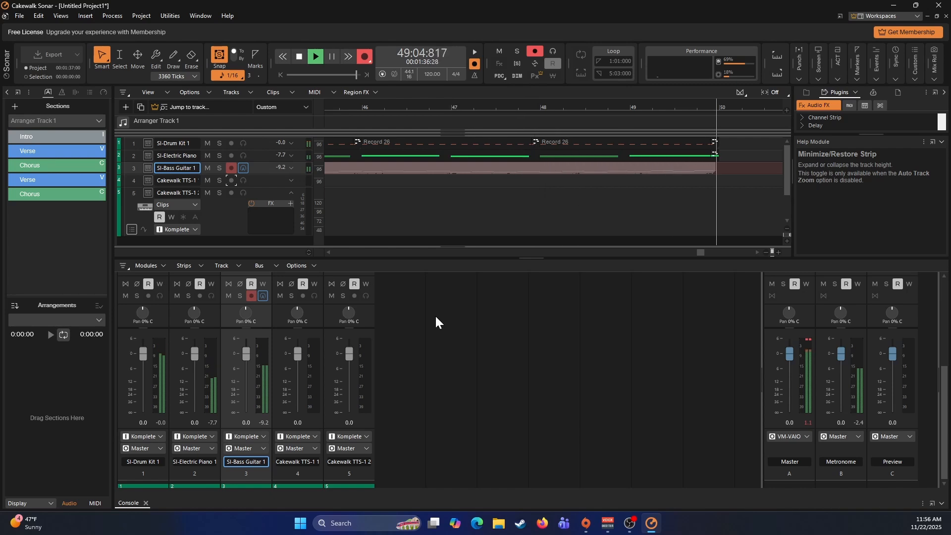
pyautogui.press('space')
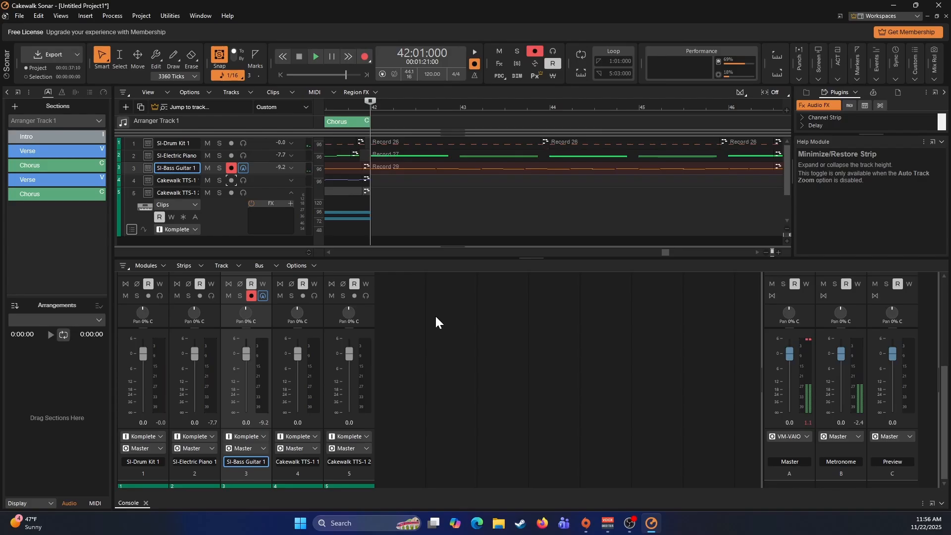
# - Quantize the recorded bass guitar ending clip to 1/8 with note durations included
pyautogui.click(447, 165)
pyautogui.press('q')
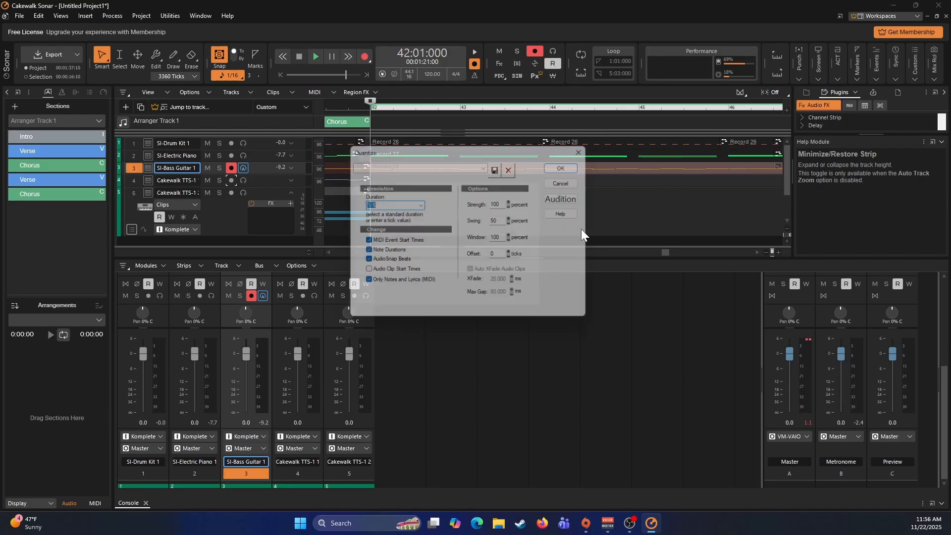
pyautogui.click(571, 164)
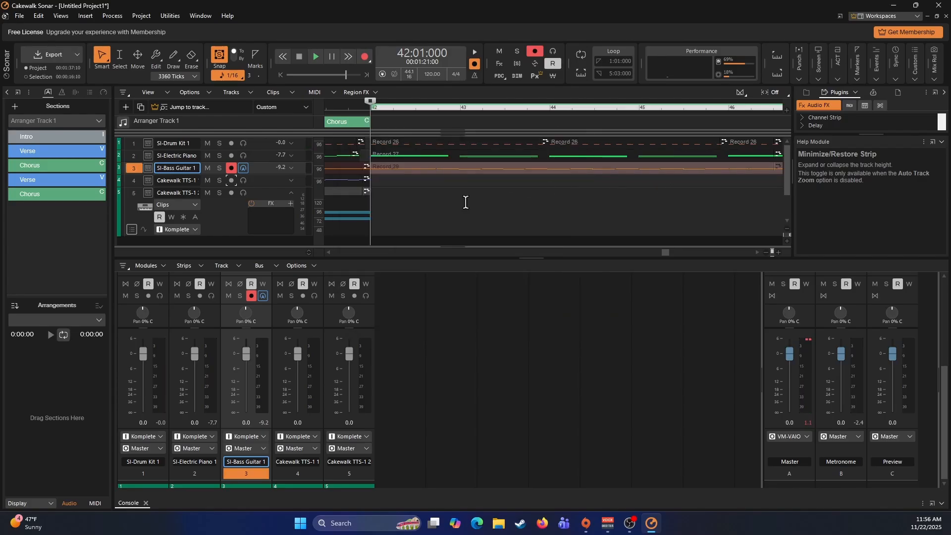
# - Open the bass ending in the Piano Roll and delete the stray short low note at measure 45 and the extra C 4 note at measure 50
pyautogui.doubleClick(393, 174)
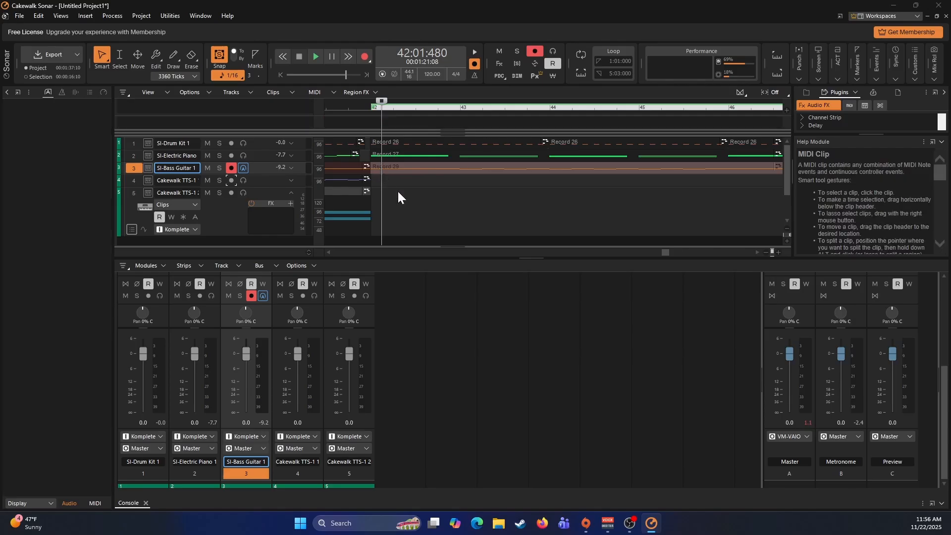
pyautogui.scroll(-7, 473, 364)
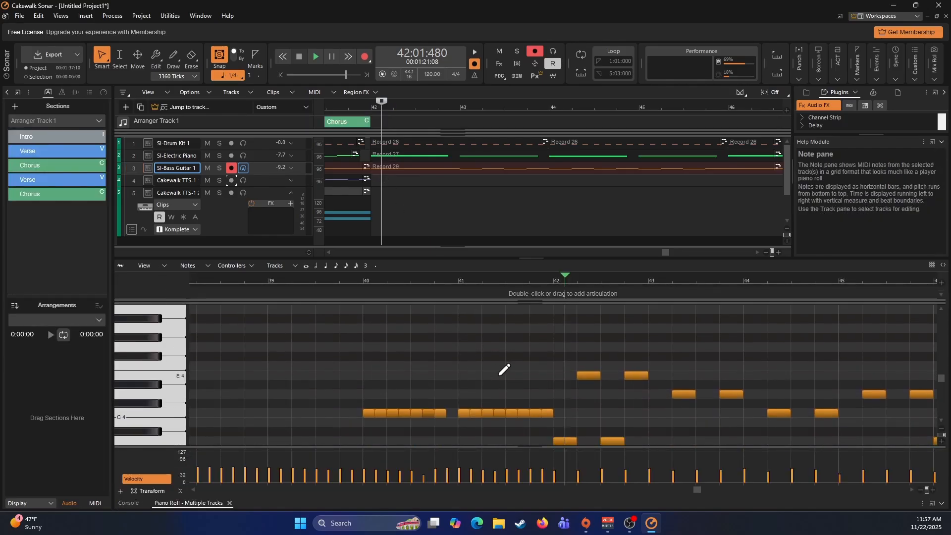
pyautogui.scroll(-1, 544, 377)
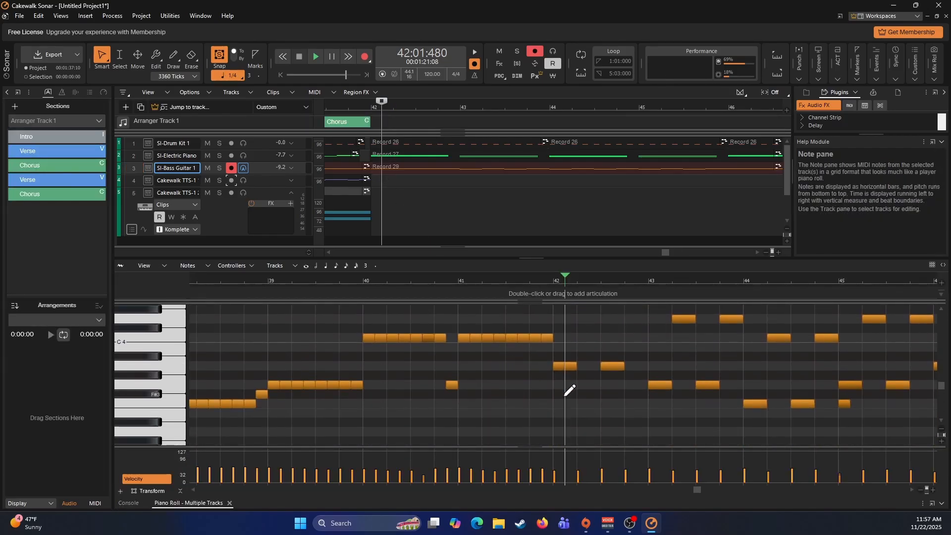
pyautogui.scroll(2, 569, 390)
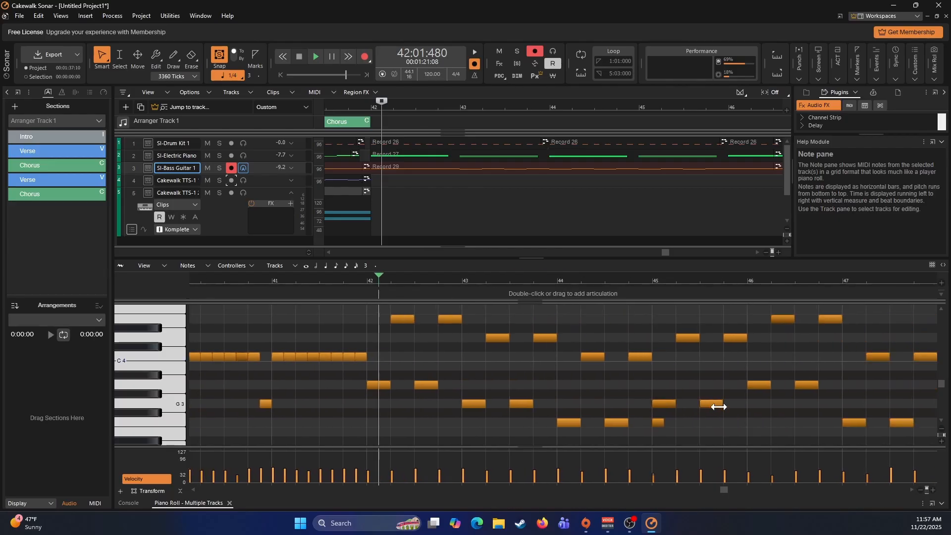
pyautogui.hscroll(3, 679, 418)
pyautogui.scroll(-10, 679, 417)
pyautogui.scroll(11, 679, 417)
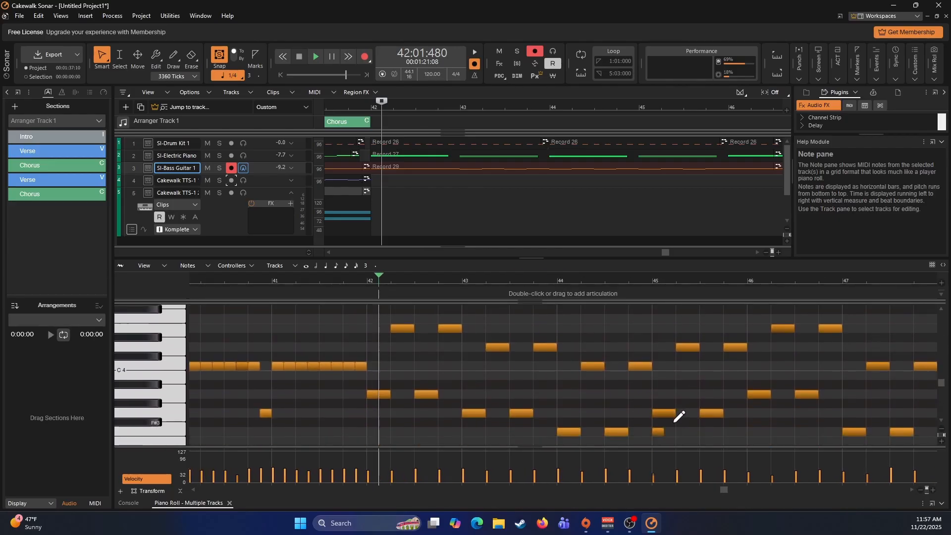
pyautogui.click(658, 431)
pyautogui.hscroll(8, 658, 431)
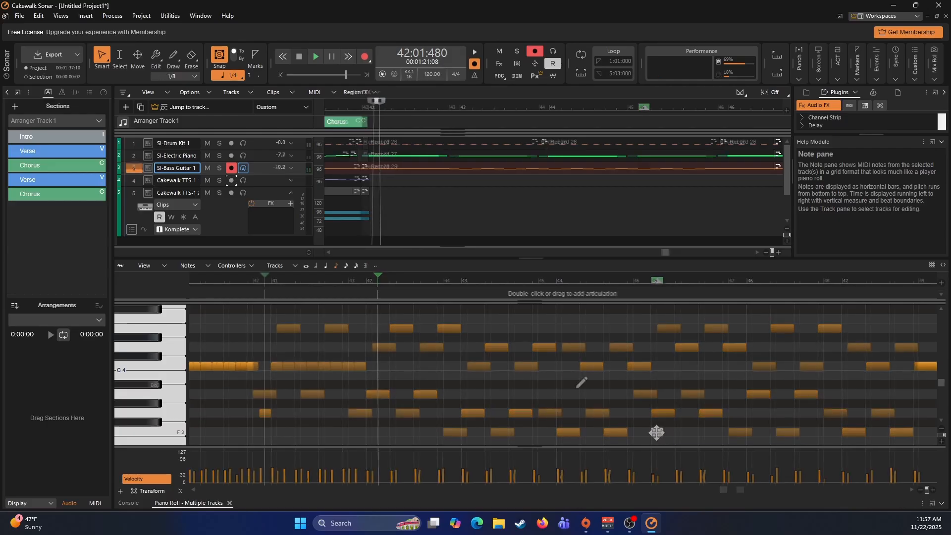
pyautogui.hscroll(2, 583, 384)
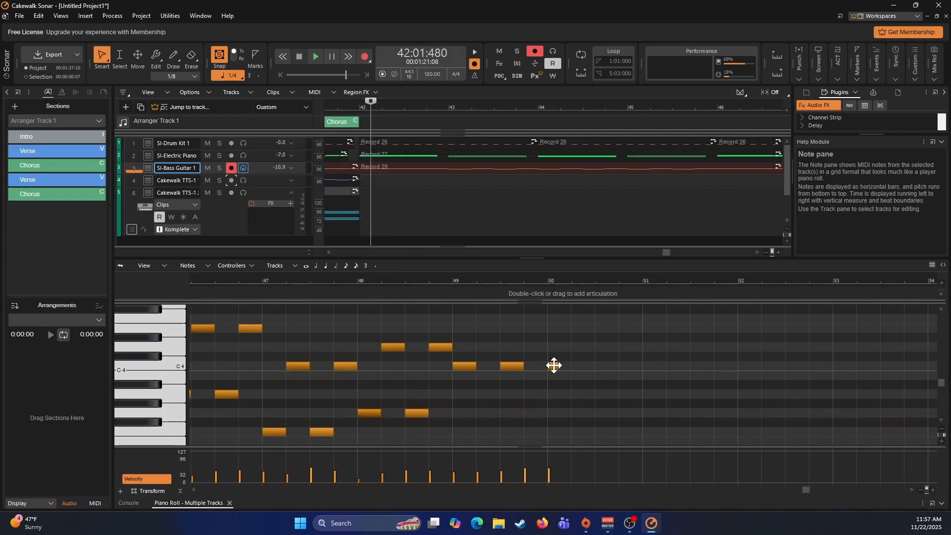
pyautogui.press('Delete')
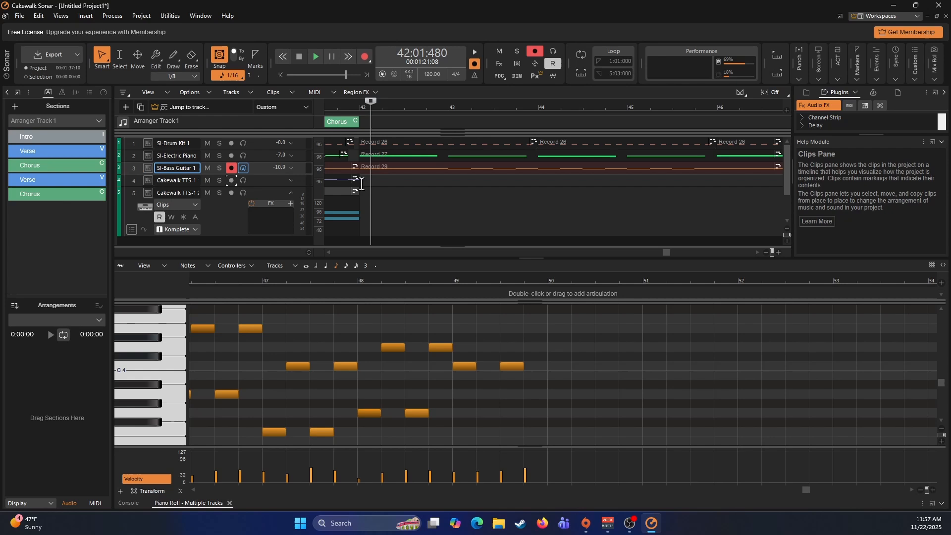
# - Arm only the first Cakewalk TTS-1 track and record its ending part from 42:01:000 to about measure 50
pyautogui.click(360, 185)
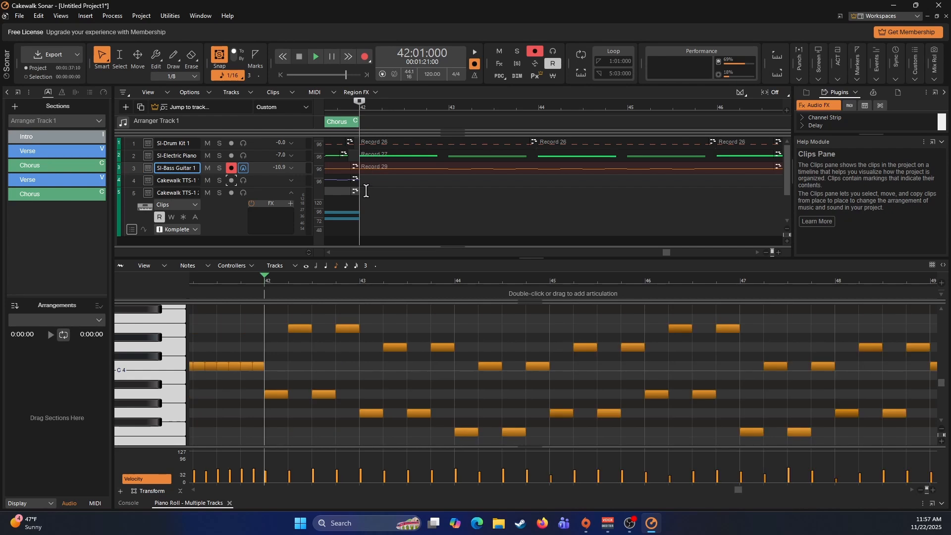
pyautogui.click(266, 183)
pyautogui.click(231, 180)
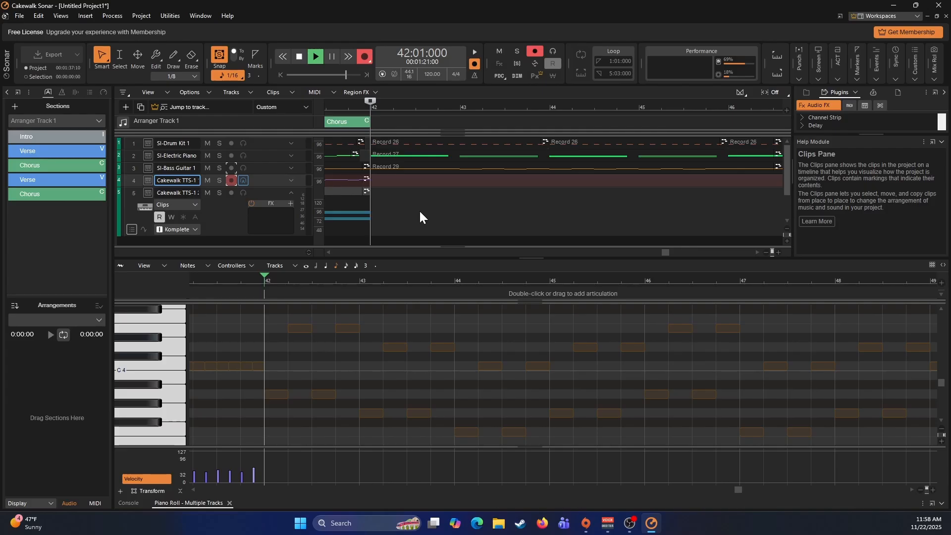
pyautogui.press('r')
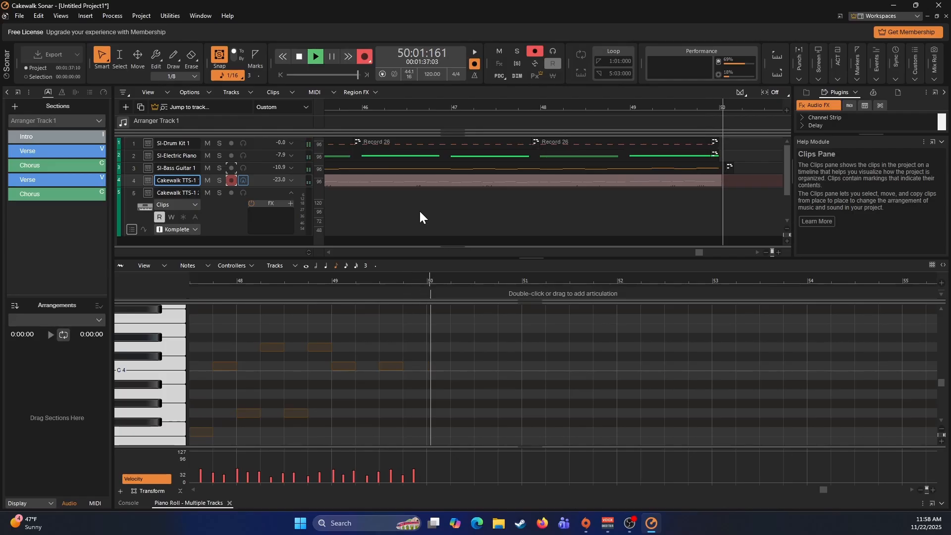
pyautogui.press('space')
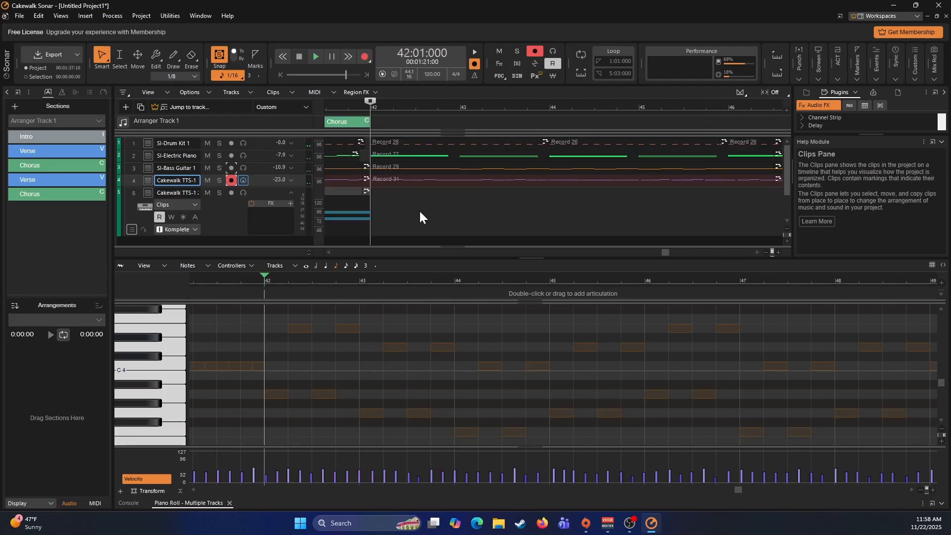
# - Quantize the first Cakewalk TTS-1 track's ending clip to 1/8 with note durations included
pyautogui.click(429, 179)
pyautogui.press('q')
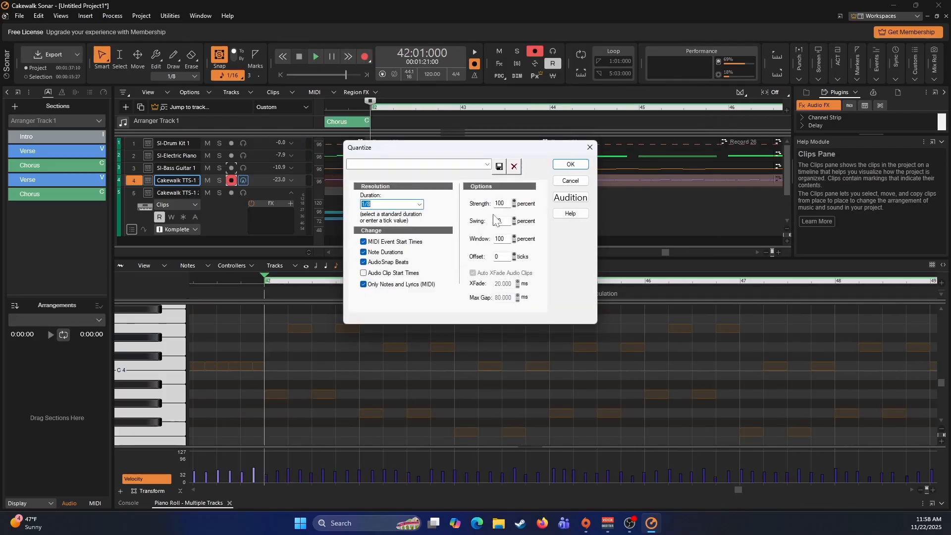
pyautogui.click(569, 164)
# - Switch to the Console, arm only the second Cakewalk TTS-1 track and record its ending chords from 42:01:000 to about measure 50
pyautogui.hotkey('alt', '2')
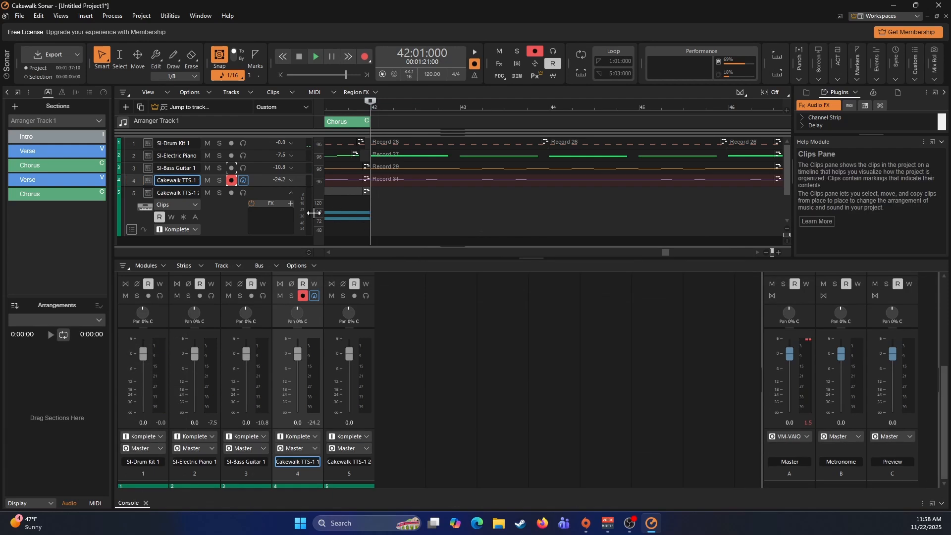
pyautogui.click(241, 215)
pyautogui.click(231, 193)
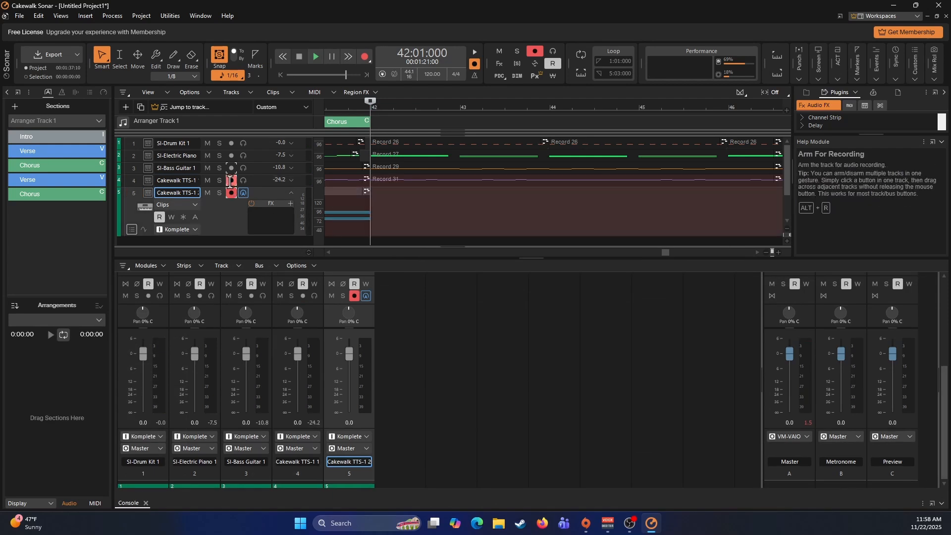
pyautogui.press('r')
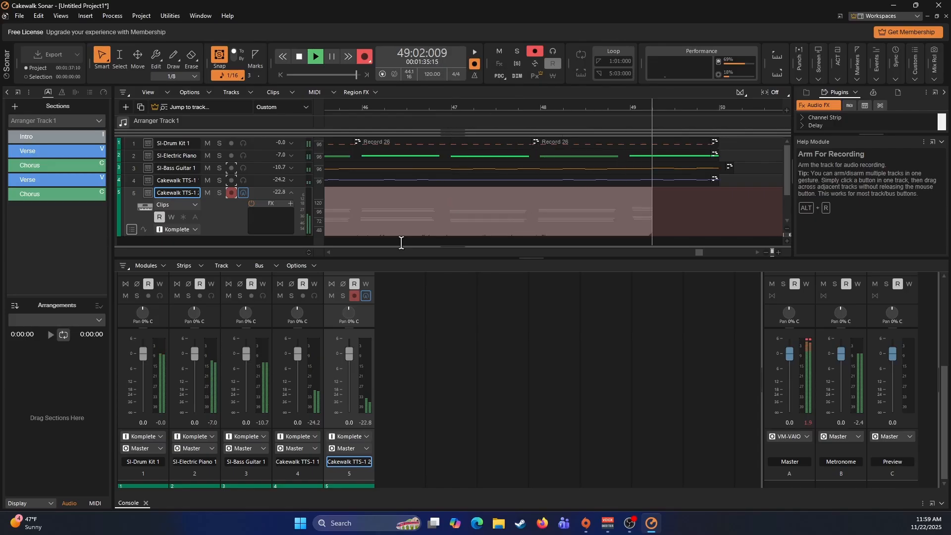
pyautogui.press('space')
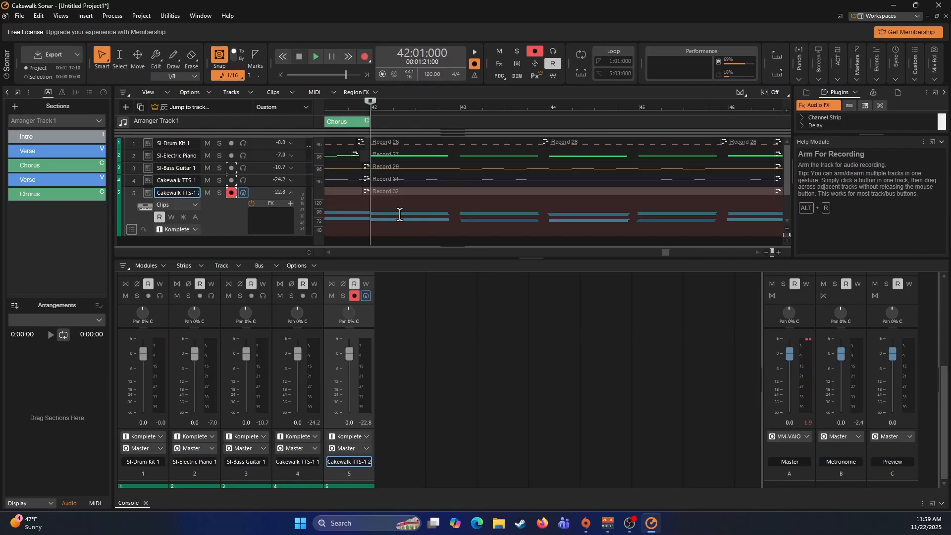
# - Quantize the second Cakewalk TTS-1 track's ending clip to 1/8 with note durations included and open it in the Piano Roll
pyautogui.click(399, 214)
pyautogui.press('q')
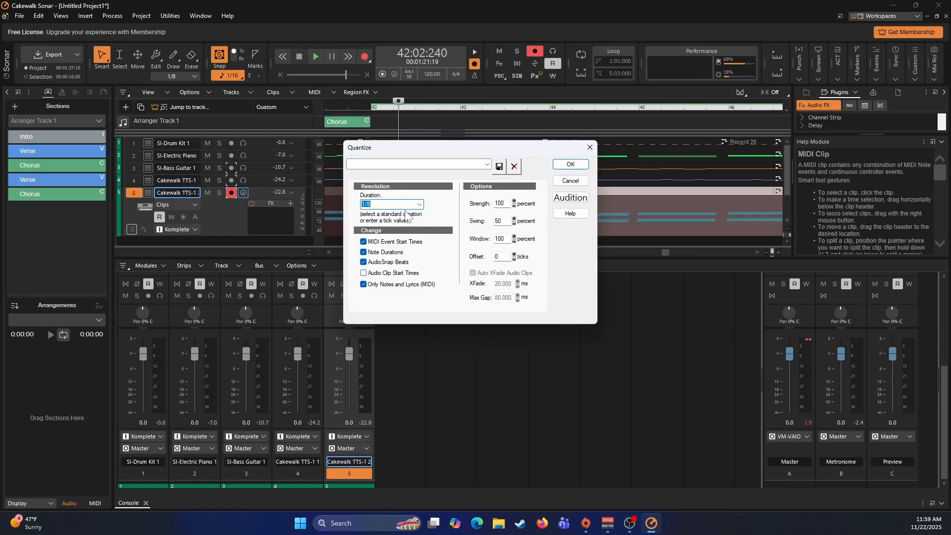
pyautogui.click(571, 164)
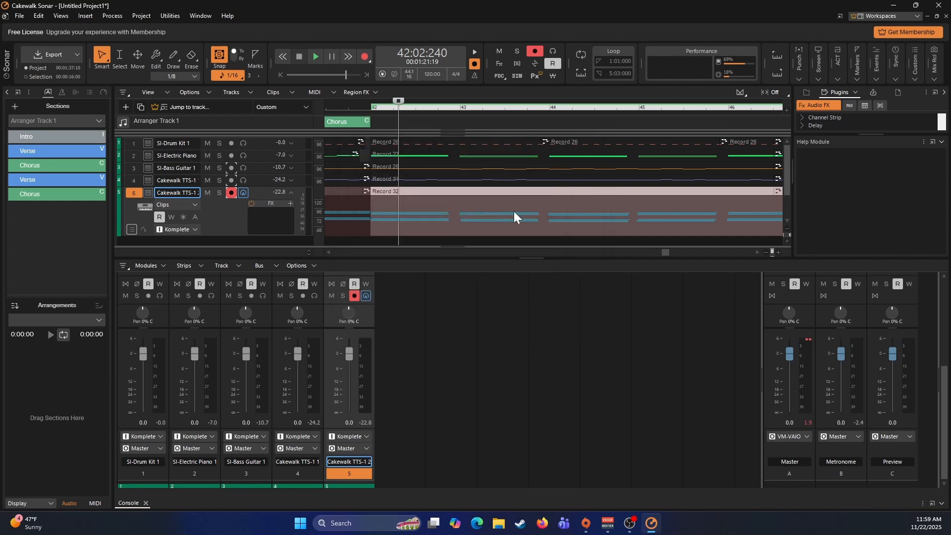
pyautogui.click(699, 212)
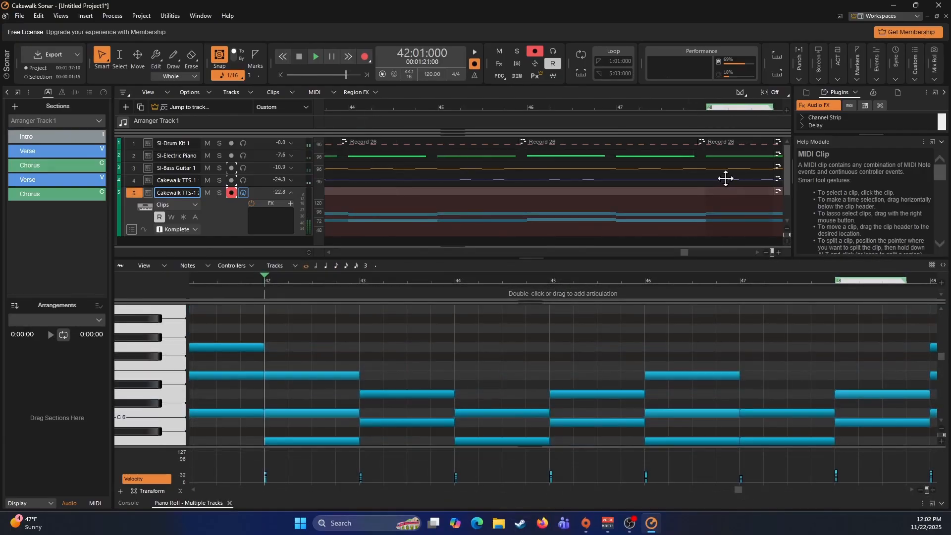
# - Create an arranger section spanning measures 42 to 50 and set its section type to Bridge
pyautogui.hscroll(4, 709, 173)
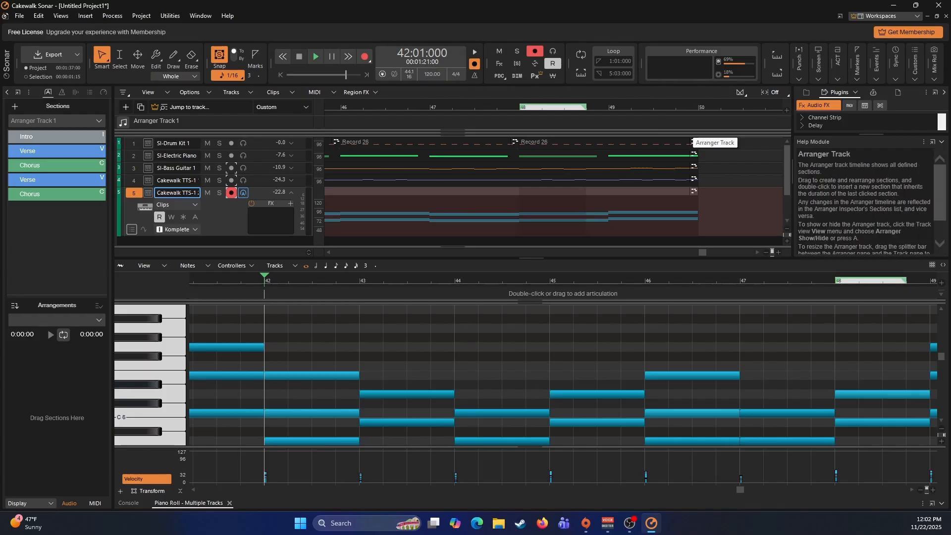
pyautogui.moveTo(627, 123); pyautogui.dragTo(387, 124)
pyautogui.rightClick(412, 127)
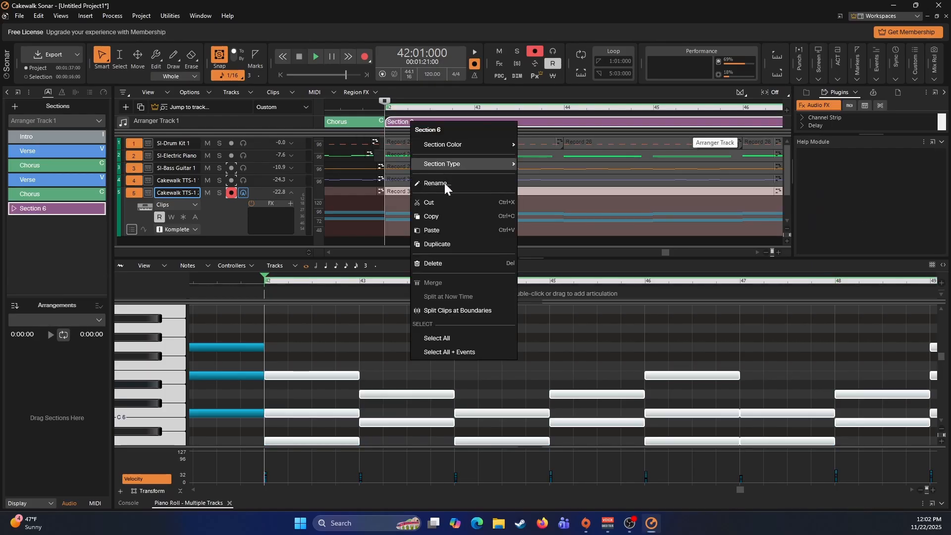
pyautogui.moveTo(483, 164)
pyautogui.click(543, 212)
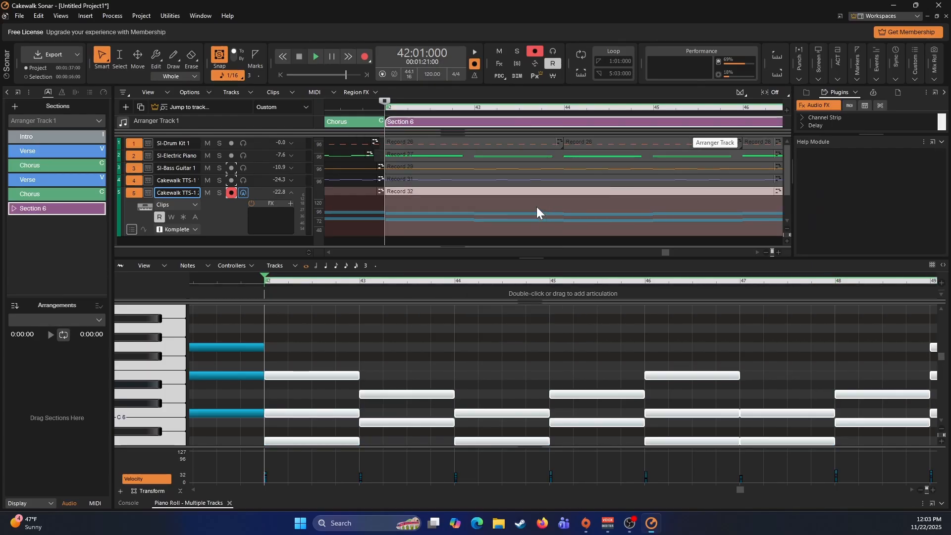
# - Copy the second Verse and the Chorus following it together and paste both arranger sections at 50:01:000 after the Bridge
pyautogui.scroll(-3, 500, 212)
pyautogui.scroll(3, 501, 211)
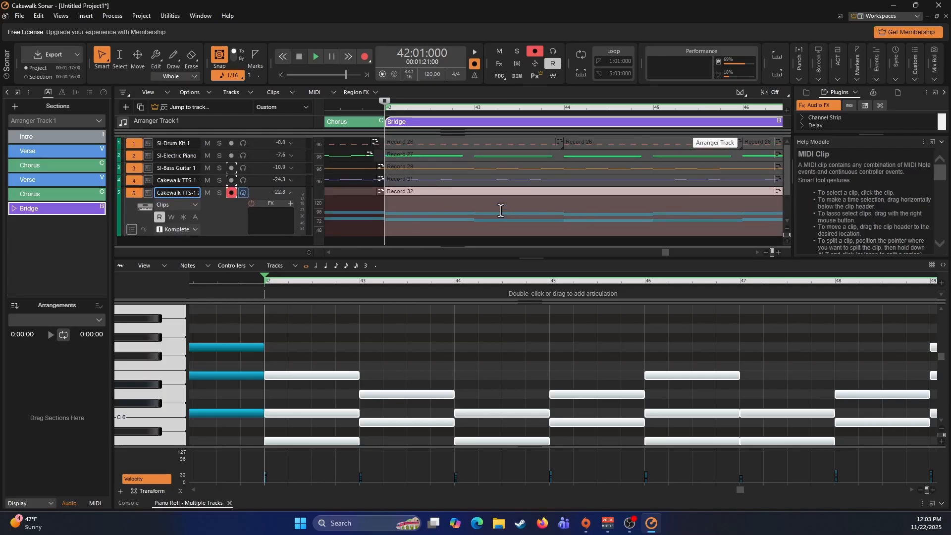
pyautogui.hscroll(-5, 497, 193)
pyautogui.hscroll(-3, 493, 191)
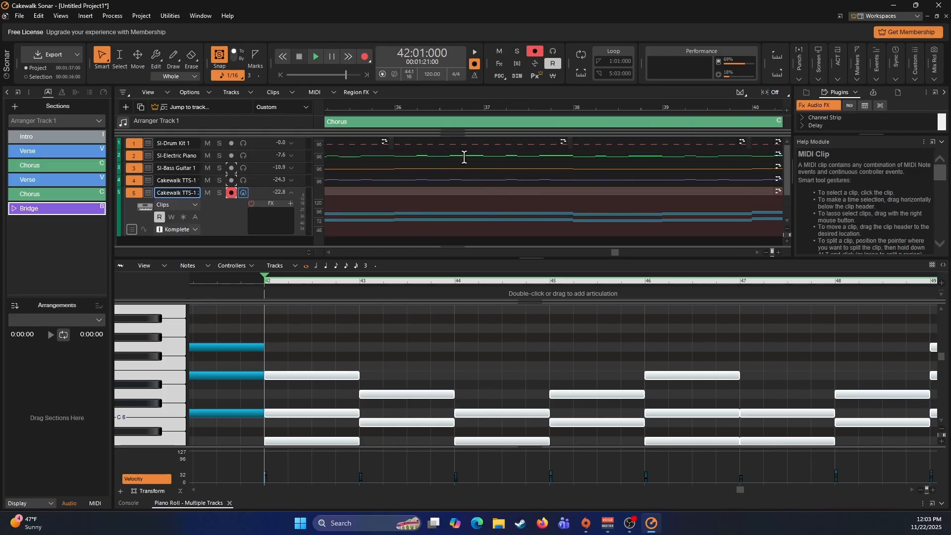
pyautogui.hscroll(-4, 404, 147)
pyautogui.click(410, 124)
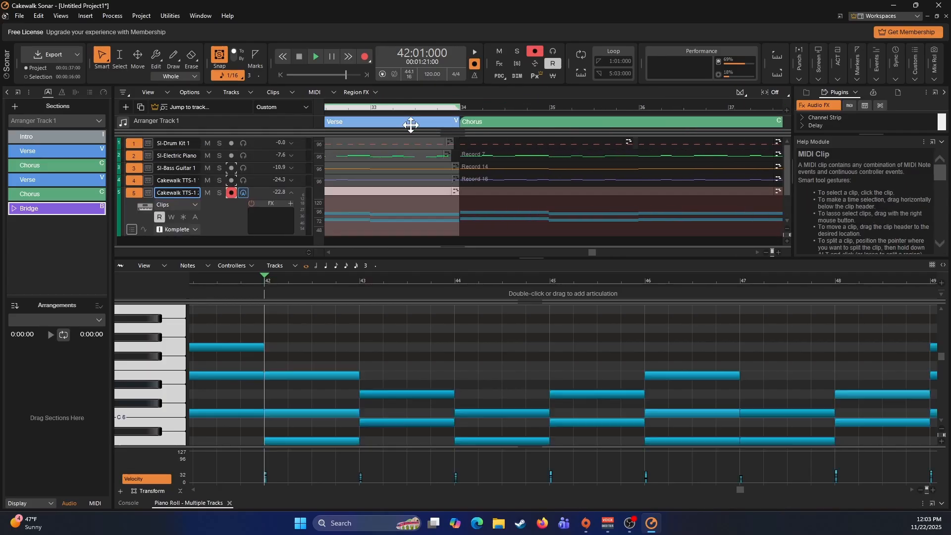
pyautogui.keyDown('ctrl'); pyautogui.click(487, 120); pyautogui.keyUp('ctrl')
pyautogui.hscroll(20, 556, 175)
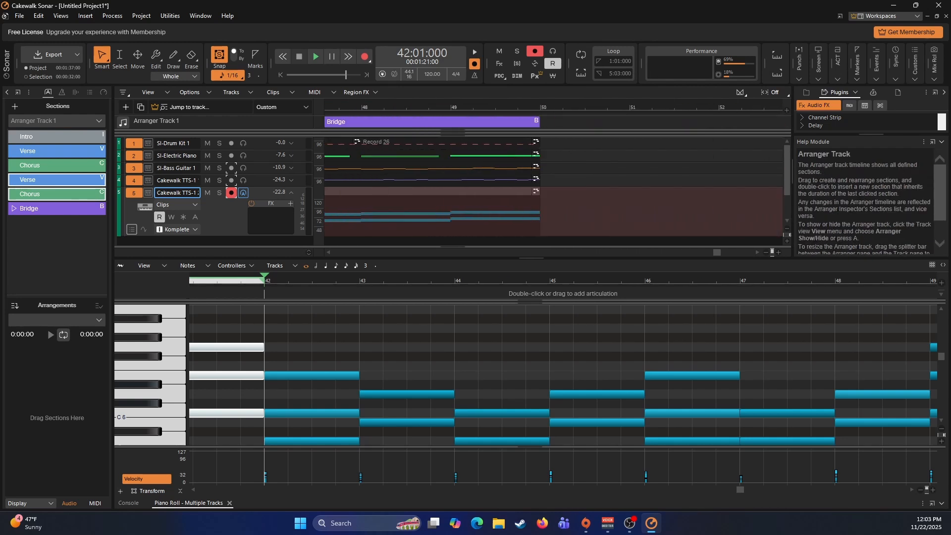
pyautogui.click(540, 122)
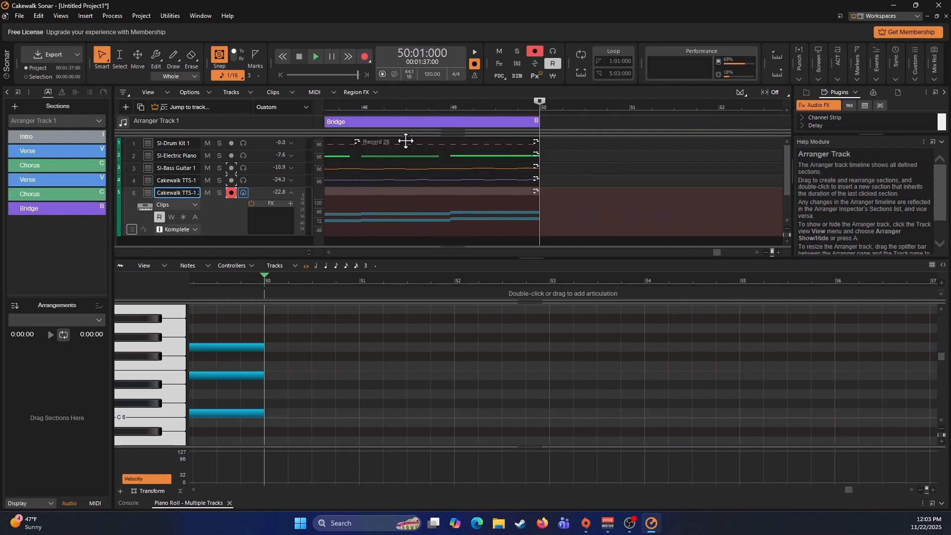
pyautogui.click(263, 143)
pyautogui.hotkey('ctrl', 'v')
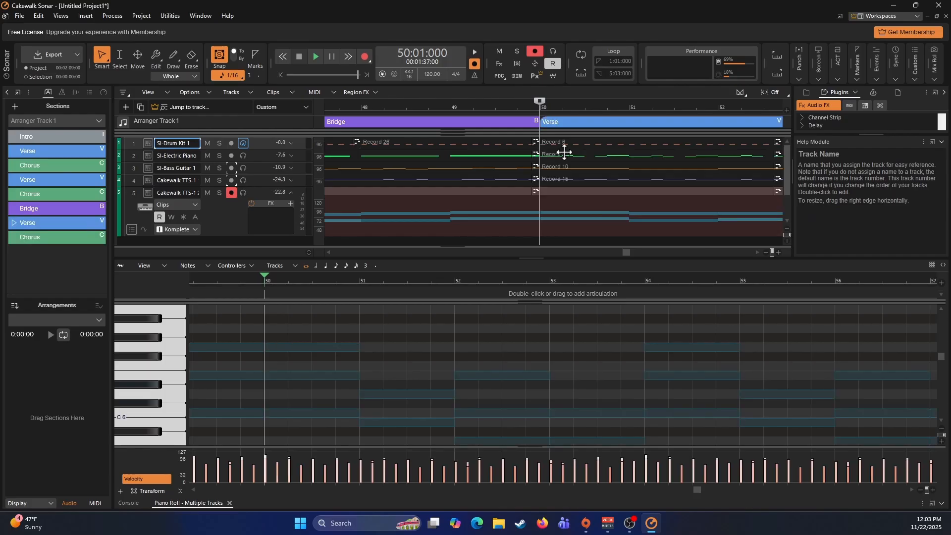
# - Copy the last Chorus section and paste it at 66:01:000 as a repeated Chorus
pyautogui.hscroll(10, 565, 153)
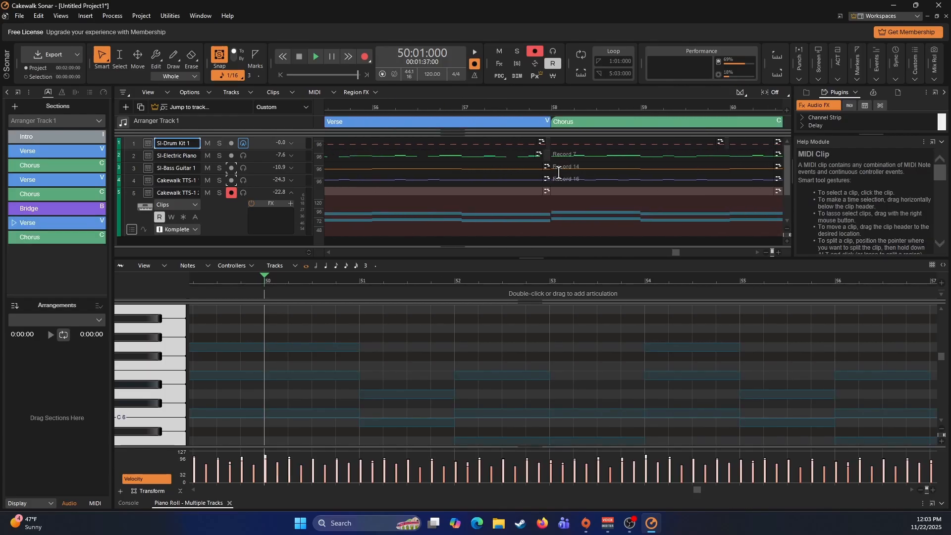
pyautogui.hscroll(12, 558, 172)
pyautogui.click(541, 120)
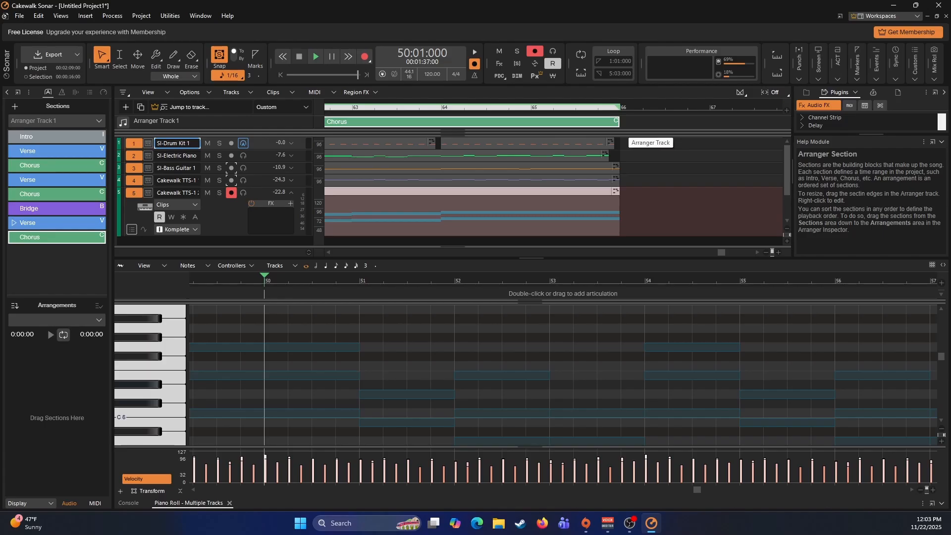
pyautogui.click(623, 122)
pyautogui.hotkey('ctrl', 'v')
pyautogui.hscroll(12, 629, 163)
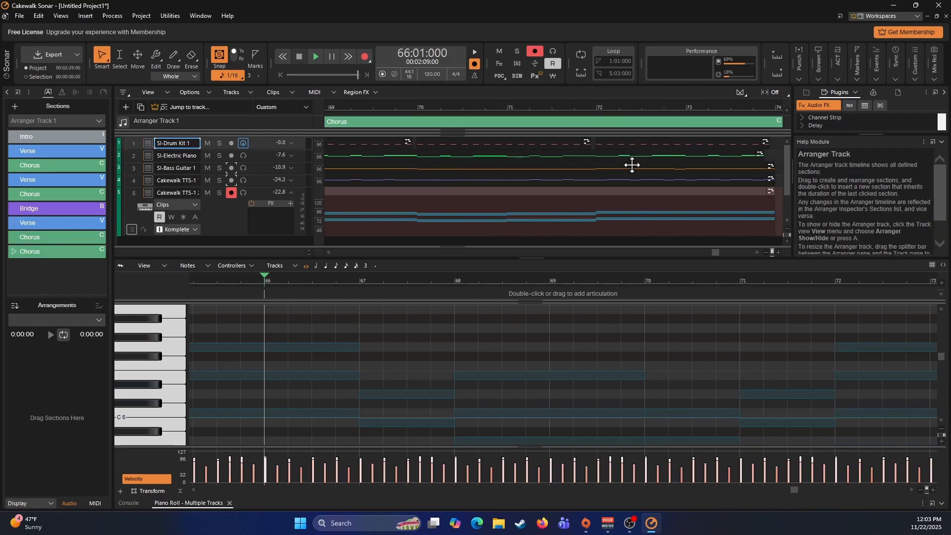
# - Return to the song's beginning, set the Now time to 2:01:000 at the Intro and disarm the second Cakewalk TTS-1 track
pyautogui.click(618, 159)
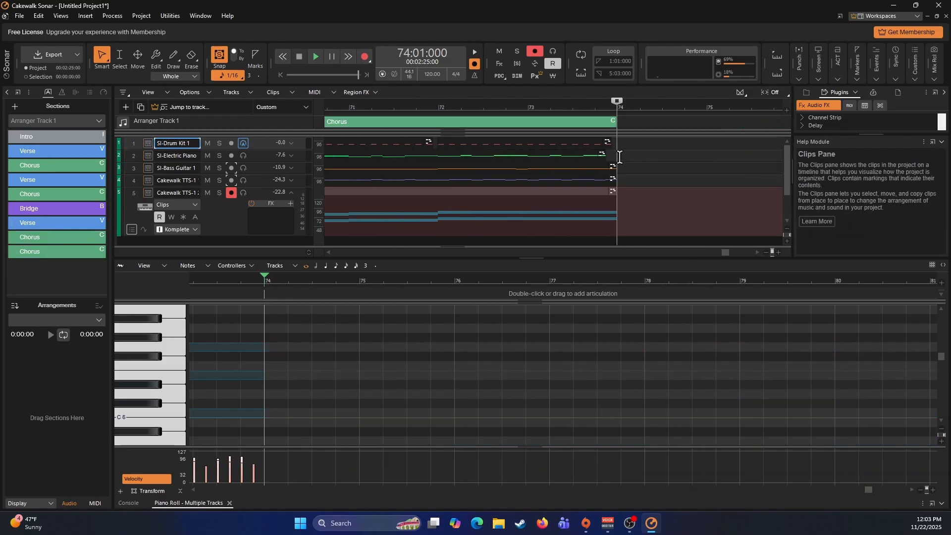
pyautogui.press('w')
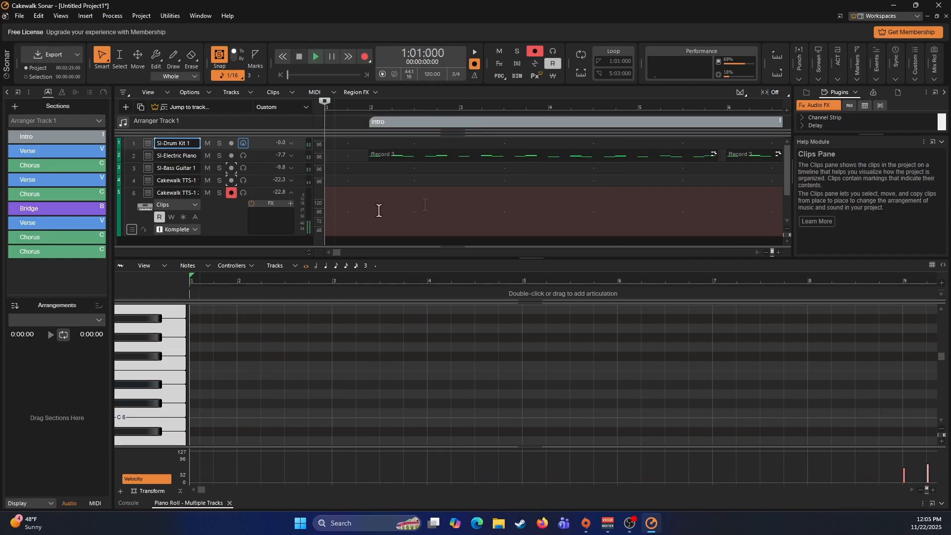
pyautogui.click(369, 207)
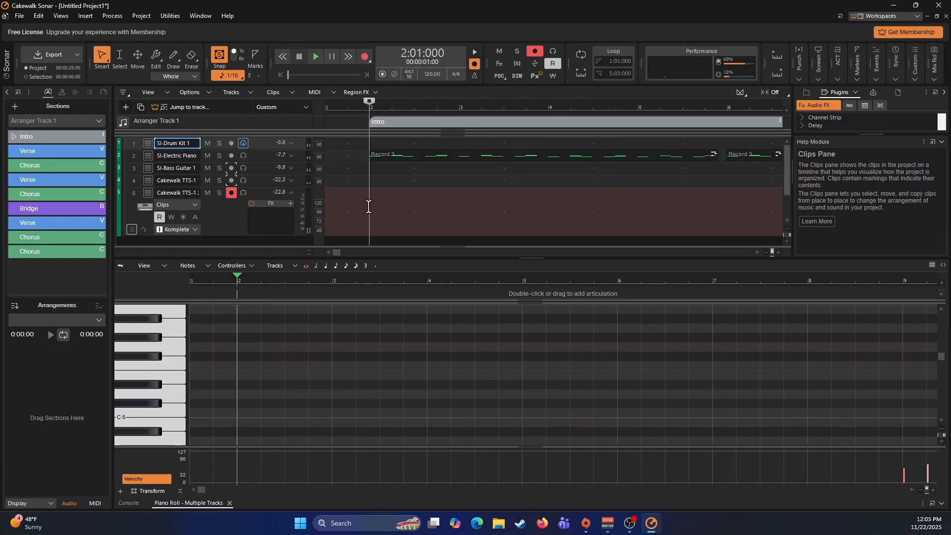
pyautogui.click(231, 193)
pyautogui.scroll(-1, 431, 193)
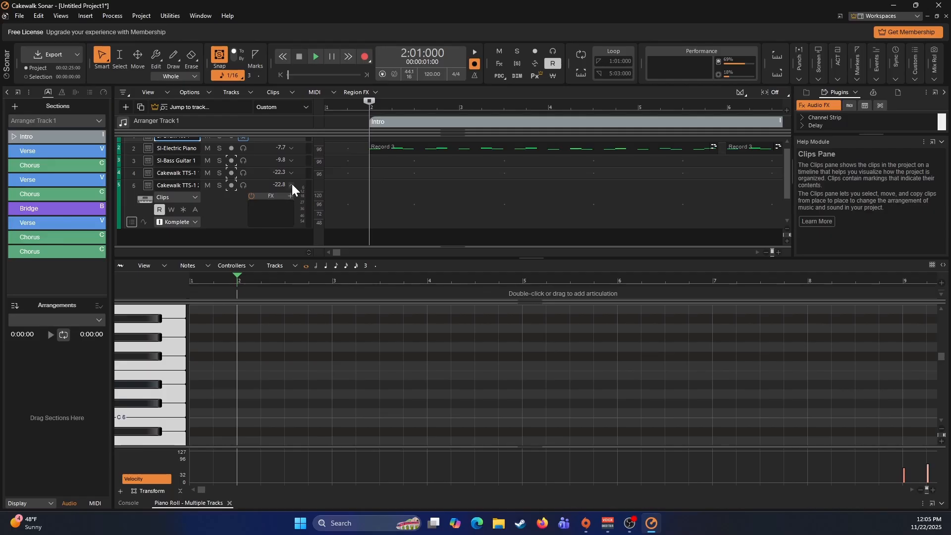
# - Insert an audio track after the second Cakewalk TTS-1 track and set its input to VM-VAIO 1
pyautogui.click(293, 186)
pyautogui.scroll(1, 342, 188)
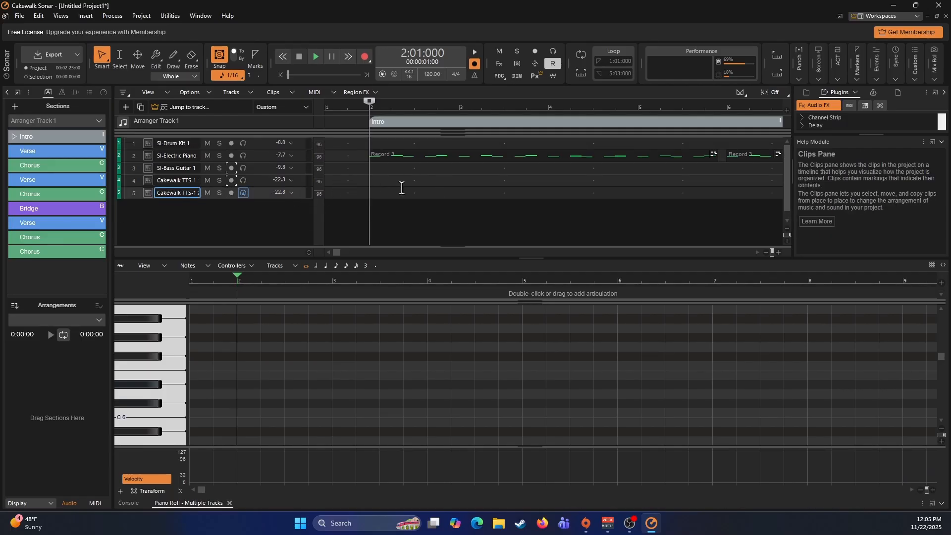
pyautogui.rightClick(236, 213)
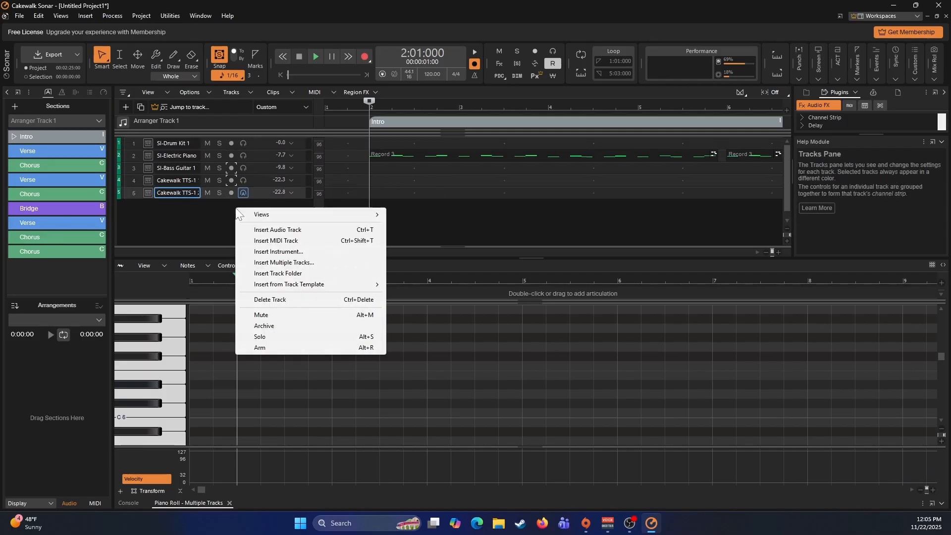
pyautogui.click(279, 230)
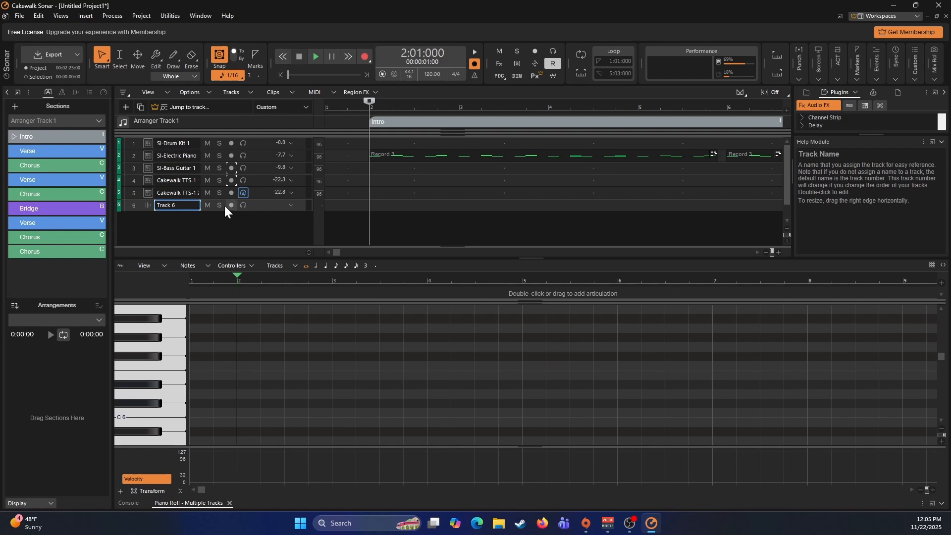
pyautogui.click(290, 204)
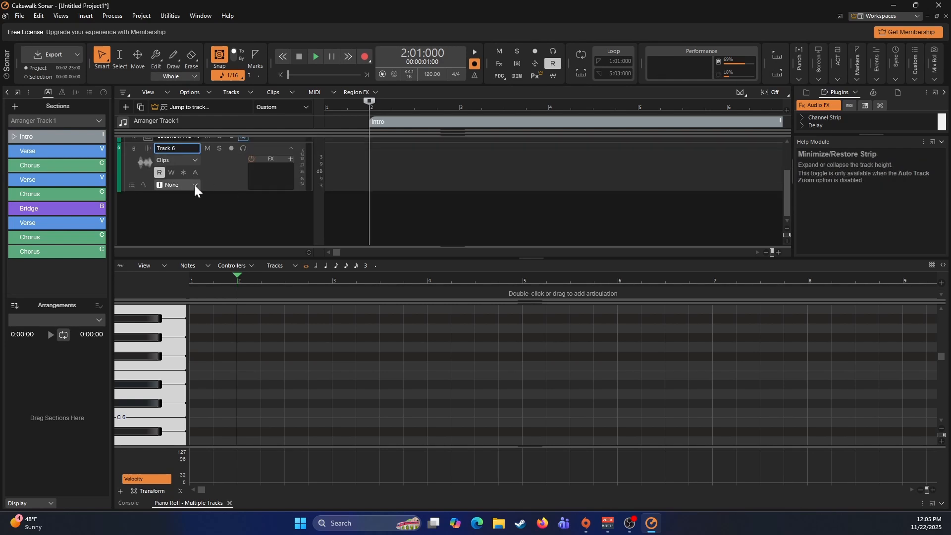
pyautogui.click(194, 185)
pyautogui.moveTo(259, 205)
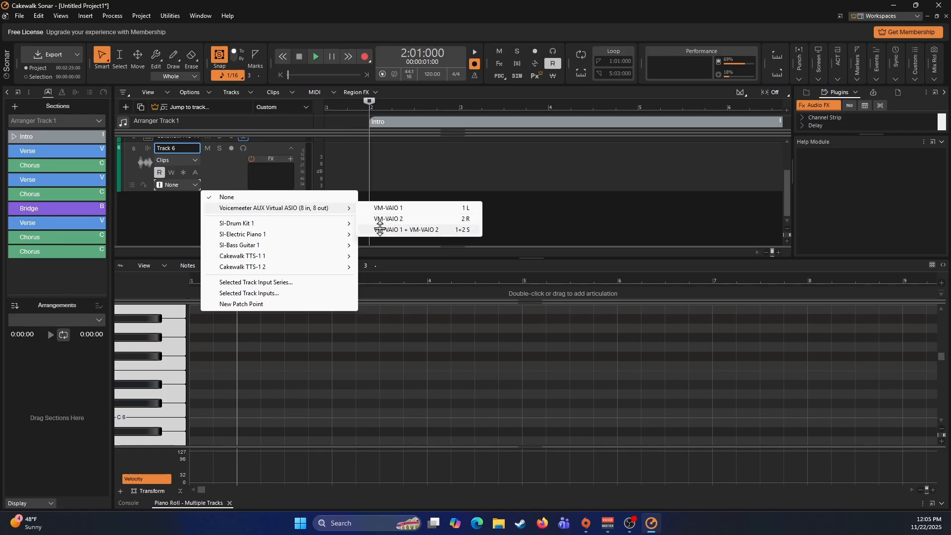
pyautogui.click(377, 208)
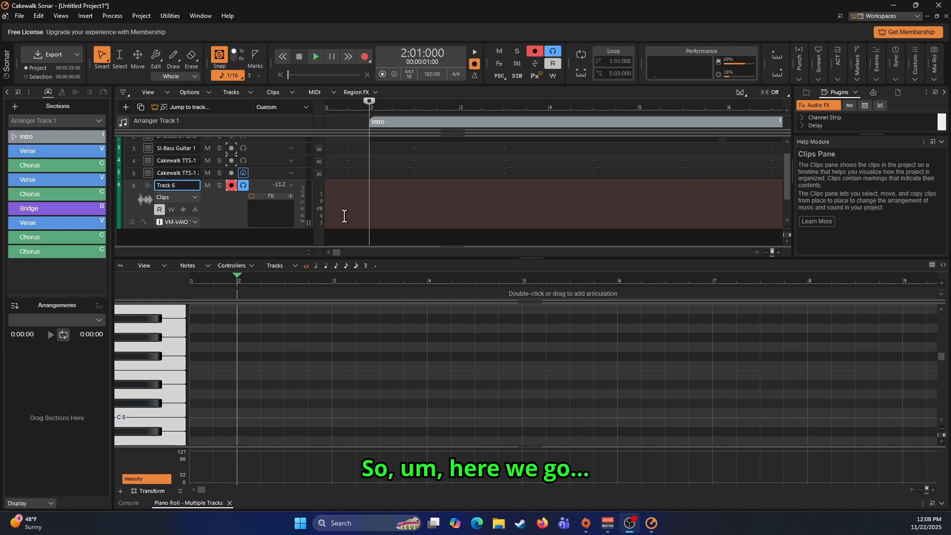
# - Record a guide vocal on Track 6 from 2:01:000 through the Intro, first Verse and first Chorus
pyautogui.scroll(2, 442, 202)
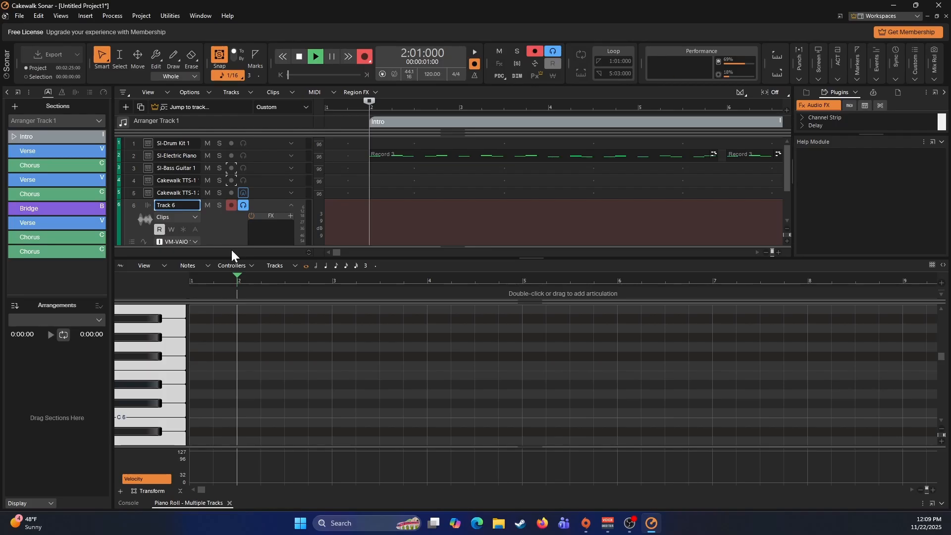
pyautogui.press('r')
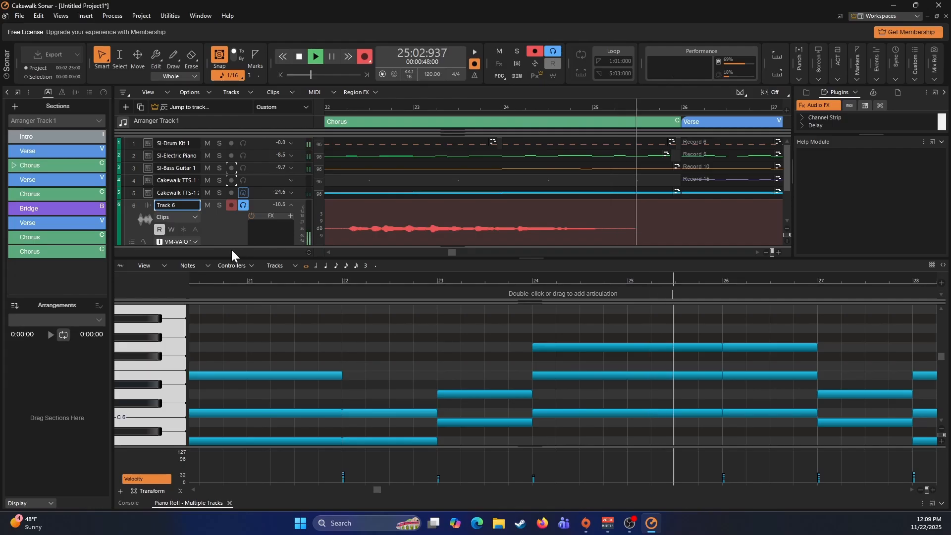
pyautogui.press('space')
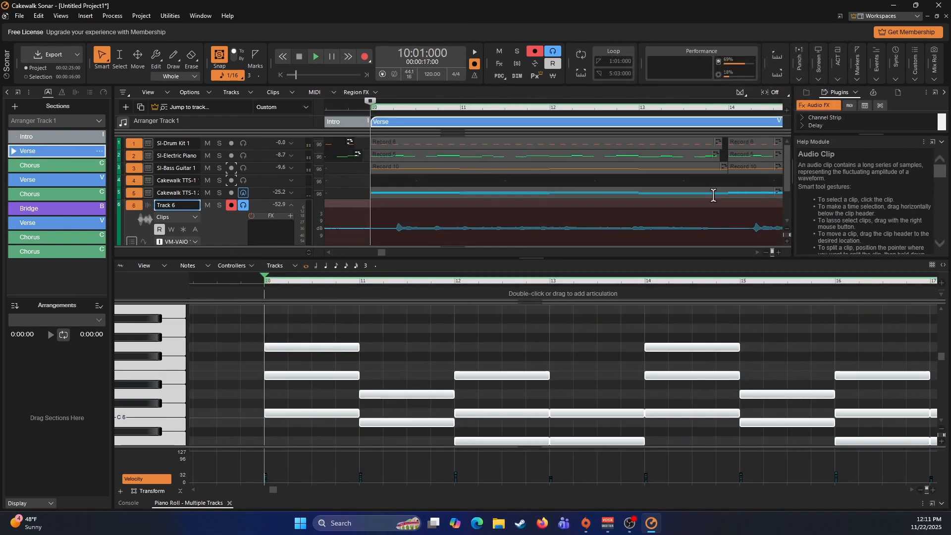
# - Float the project notes in a tall window and enter the headings [Verse], [Chorus], [Verse], [Chorus], [Bridge], [Verse] and [Chorus x2]
pyautogui.click(898, 92)
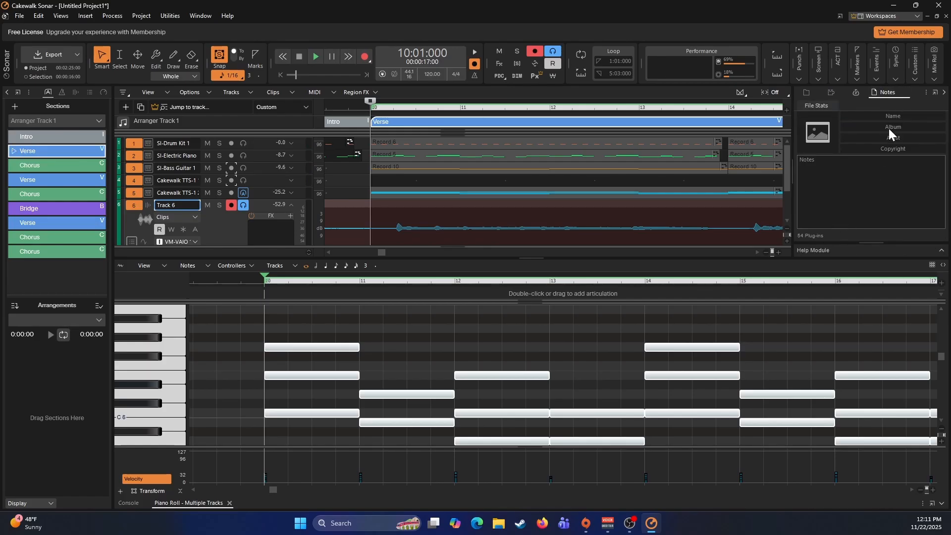
pyautogui.click(935, 93)
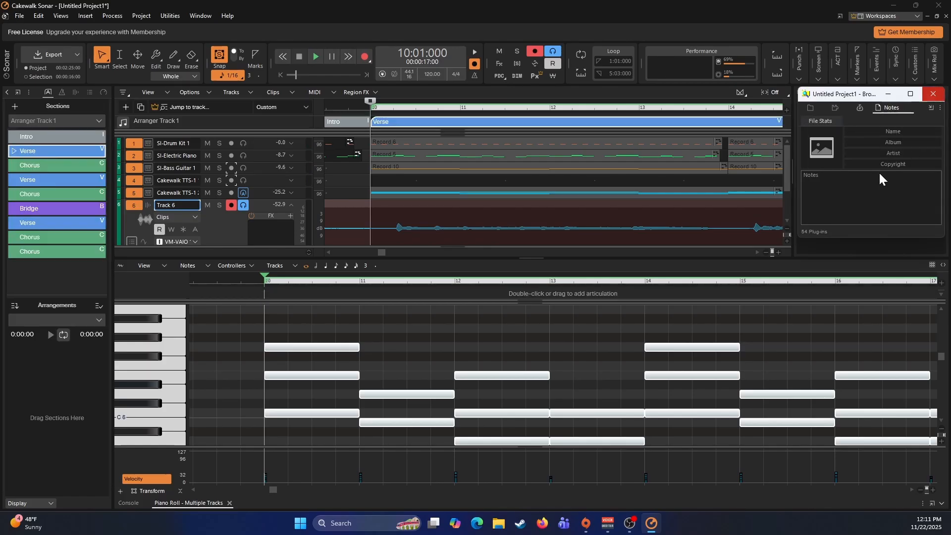
pyautogui.moveTo(874, 234); pyautogui.dragTo(895, 507)
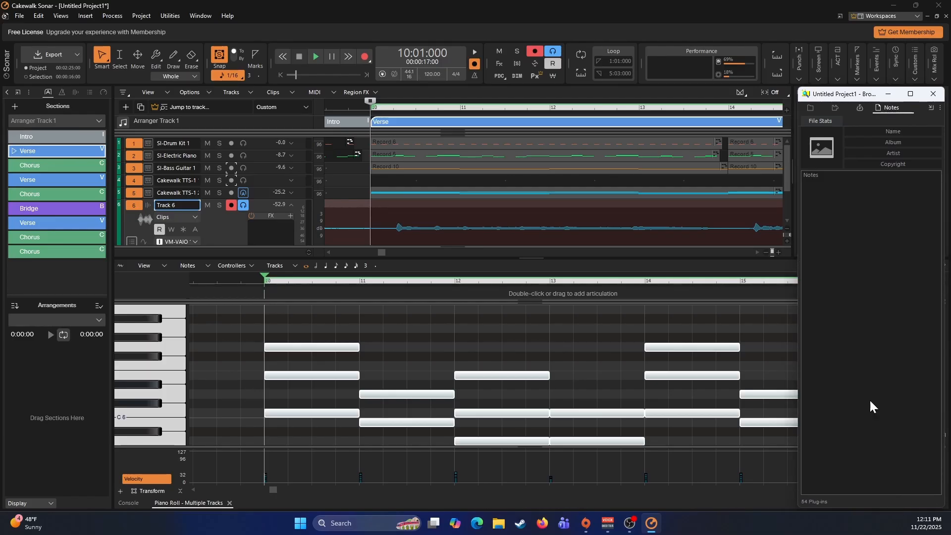
pyautogui.moveTo(861, 85); pyautogui.dragTo(860, 28)
pyautogui.click(825, 115)
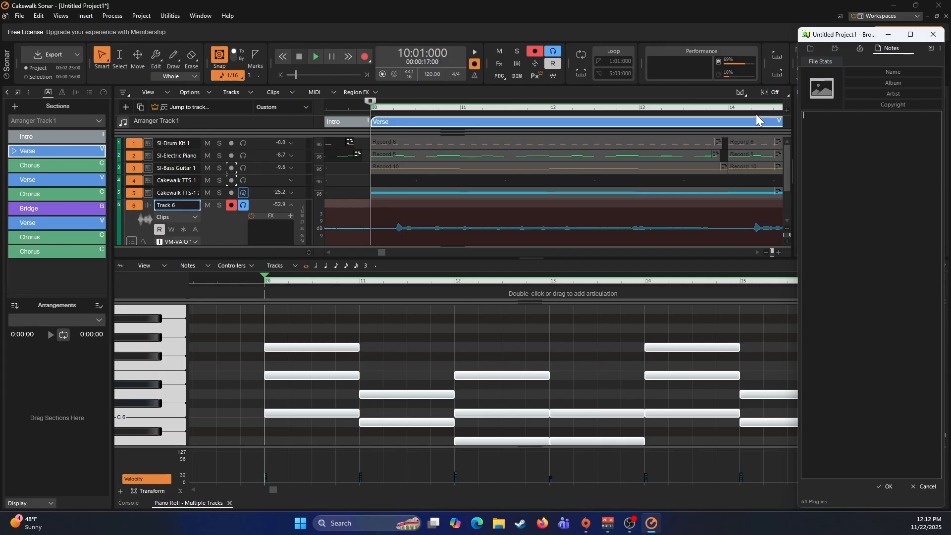
pyautogui.write('V')
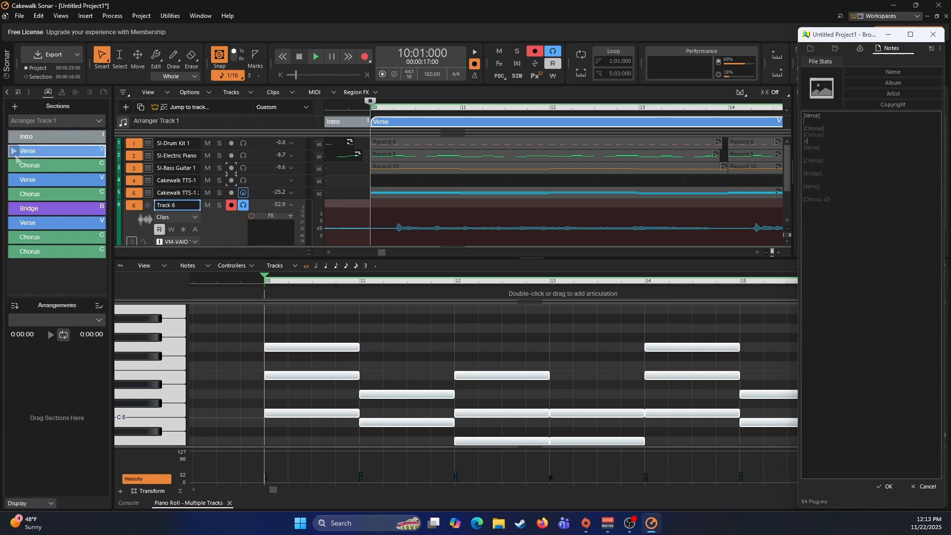
# - Under the first [Verse], write "Just gonna write a quick song / To show you you can / There's nothing to it, even if you don't have a plan"
pyautogui.click(13, 151)
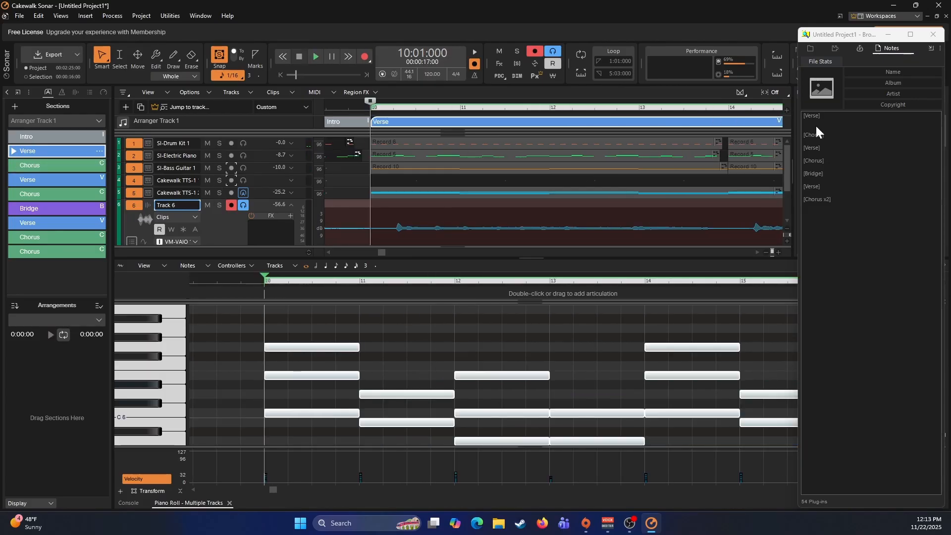
pyautogui.click(812, 121)
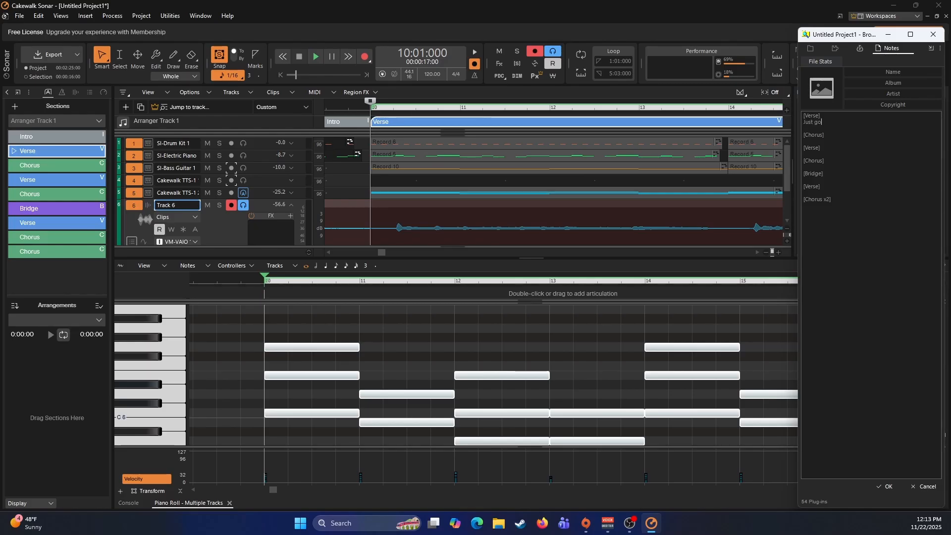
pyautogui.write('Just gonna write a quick song')
pyautogui.press('Return')
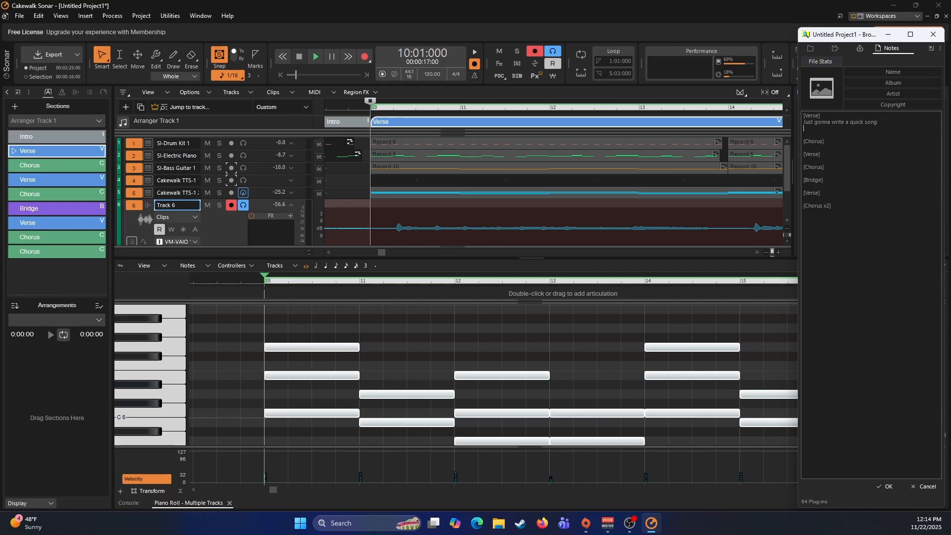
pyautogui.write('To show you you can')
pyautogui.press('Return')
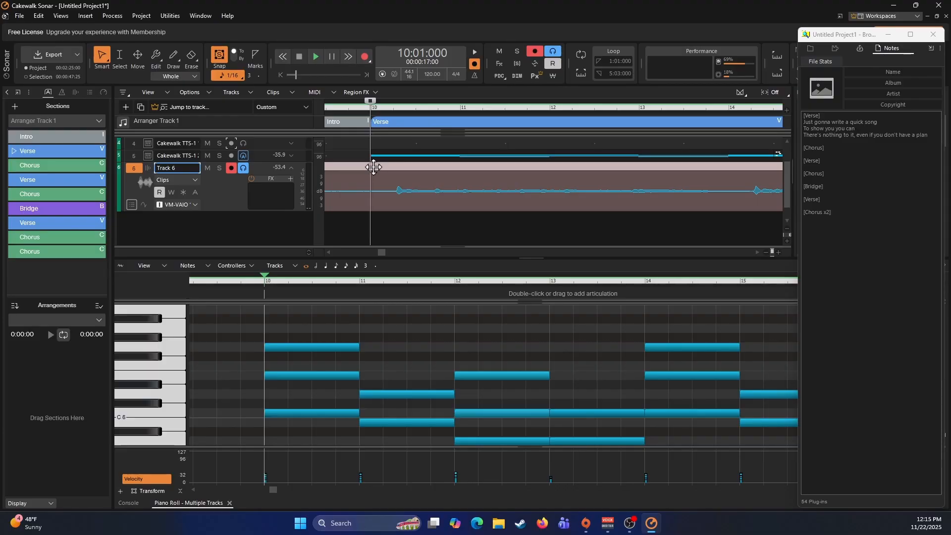
# - Delete the guide vocal on Track 6 across the first Verse, from measure 10 to 18
pyautogui.moveTo(370, 184); pyautogui.dragTo(757, 191)
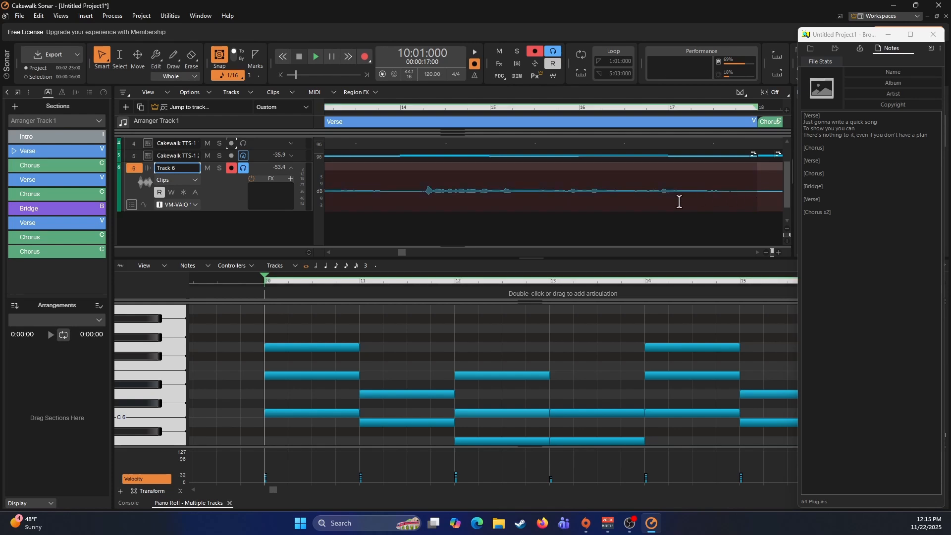
pyautogui.press('Delete')
pyautogui.hscroll(-5, 599, 209)
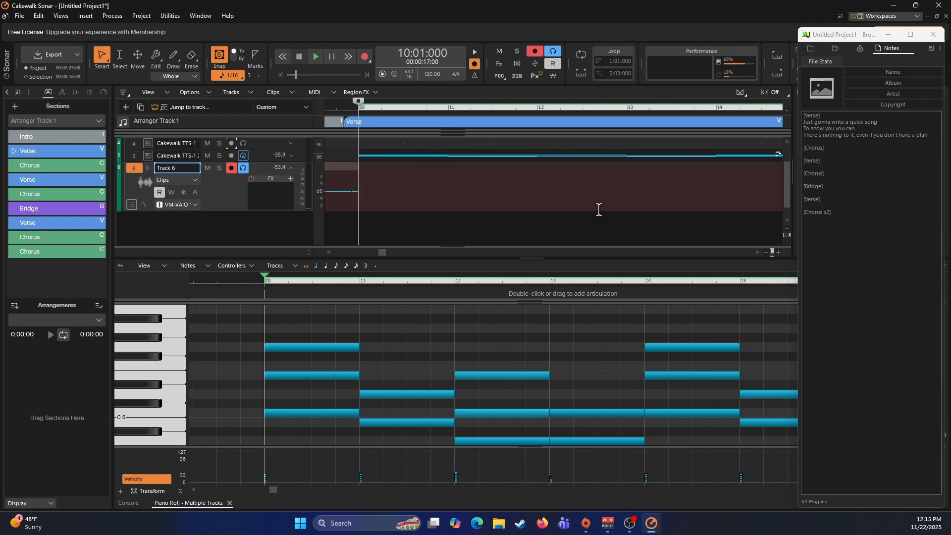
# - Record the lyric vocals on Track 6 for the first Verse and Chorus from 10:01:000 and the second Verse from 26:01:000
pyautogui.click(490, 188)
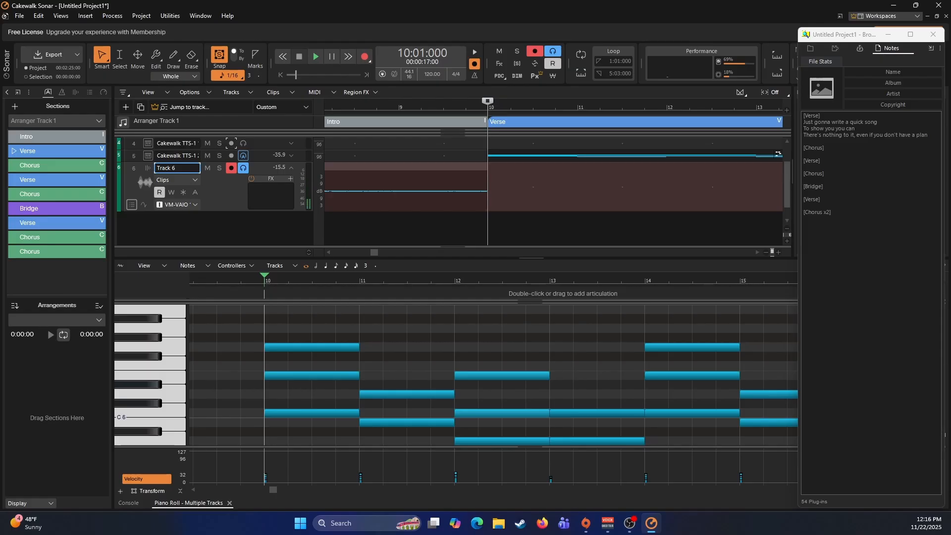
pyautogui.press('space')
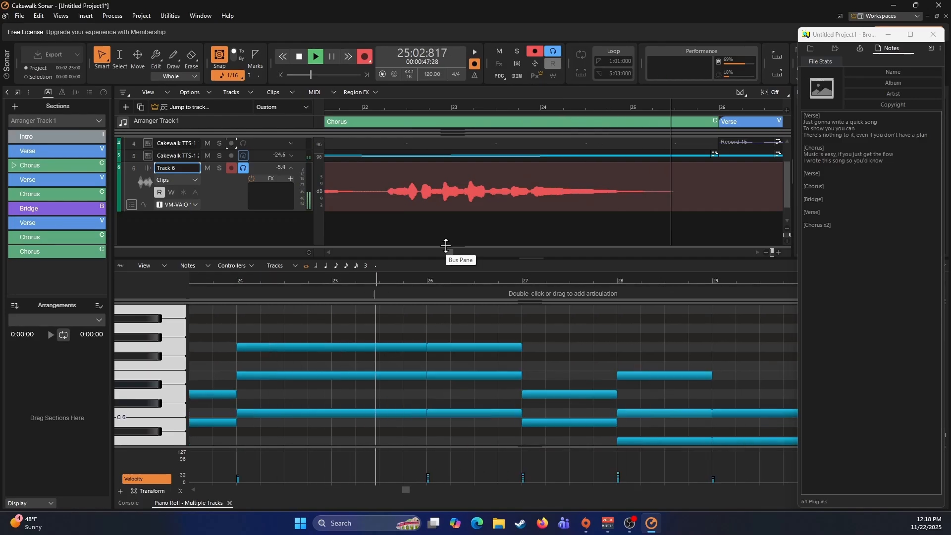
pyautogui.press('space')
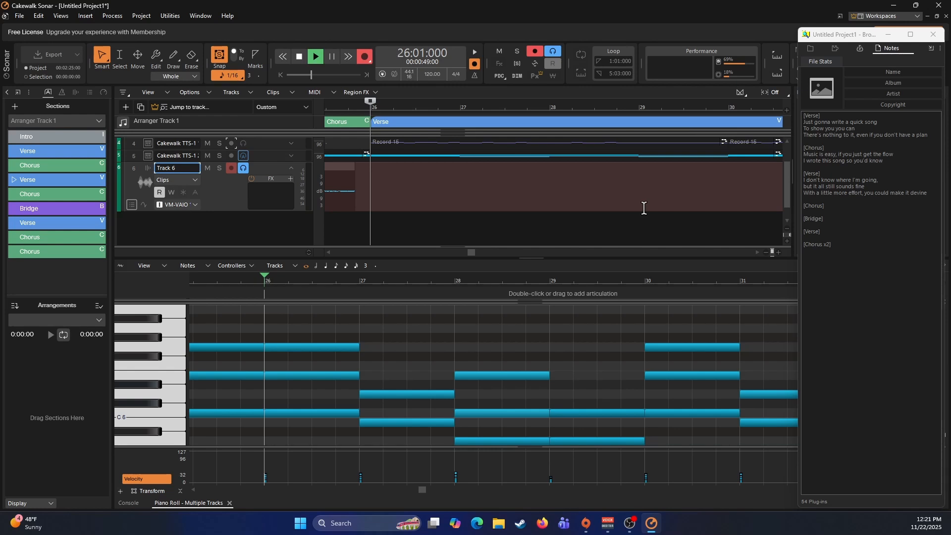
pyautogui.press('r')
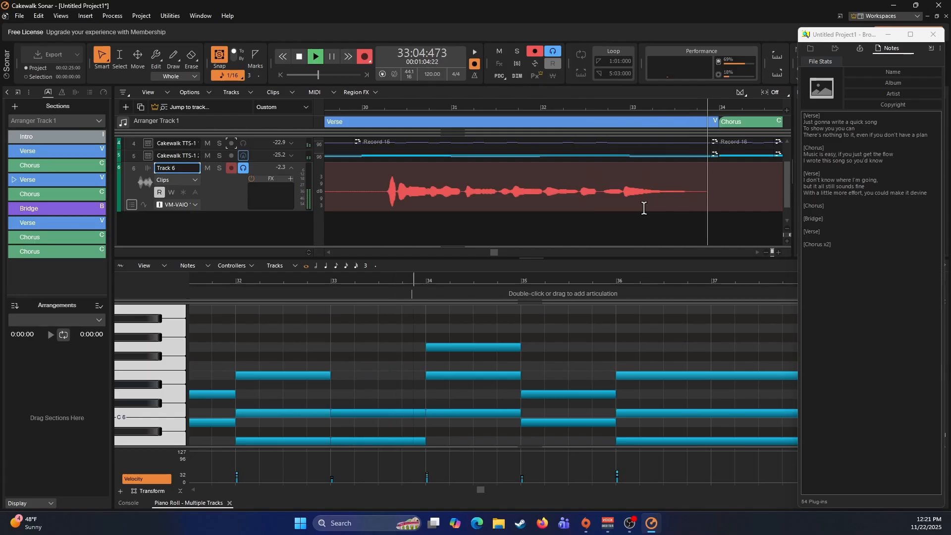
pyautogui.press('space')
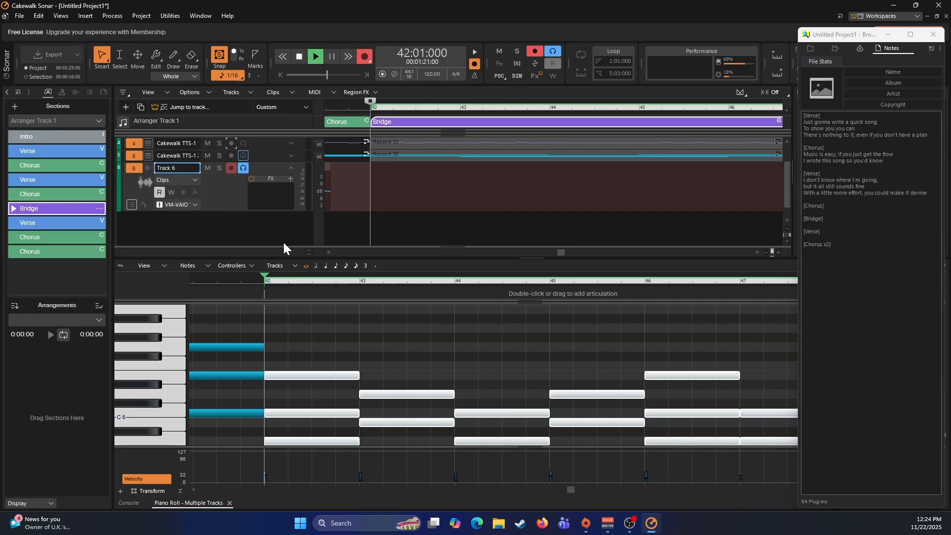
# - Record the Track 6 vocals for the Bridge from 42:01:000 and for the last Verse from 50:01:000
pyautogui.press('r')
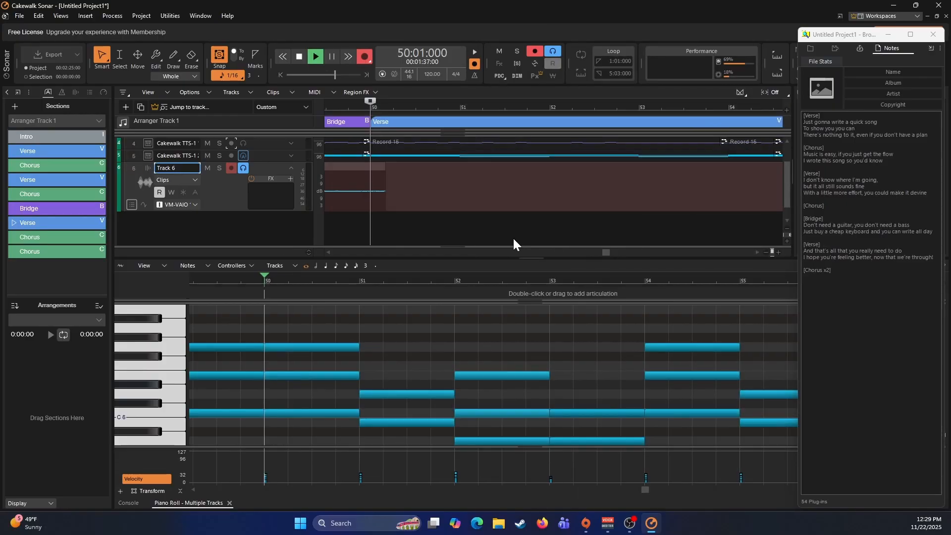
pyautogui.press('r')
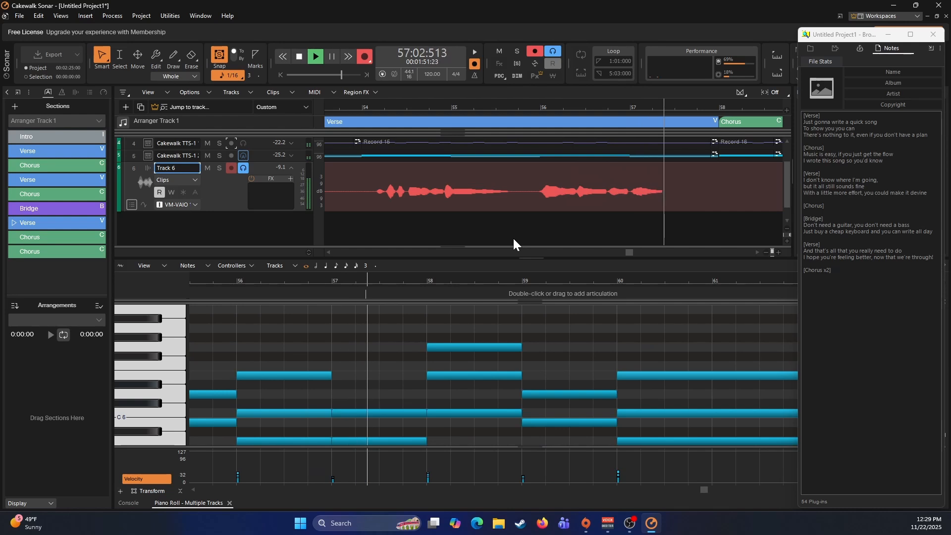
pyautogui.press('space')
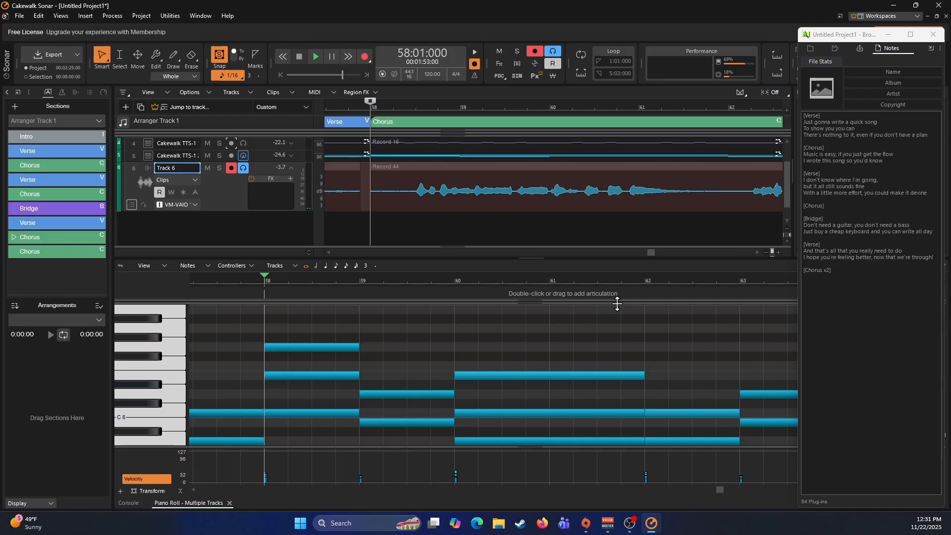
# - Set the Now time to 2:01:000, close the Piano Roll and enlarge the Console's bus area to show Master, Metronome and Preview
pyautogui.press('w')
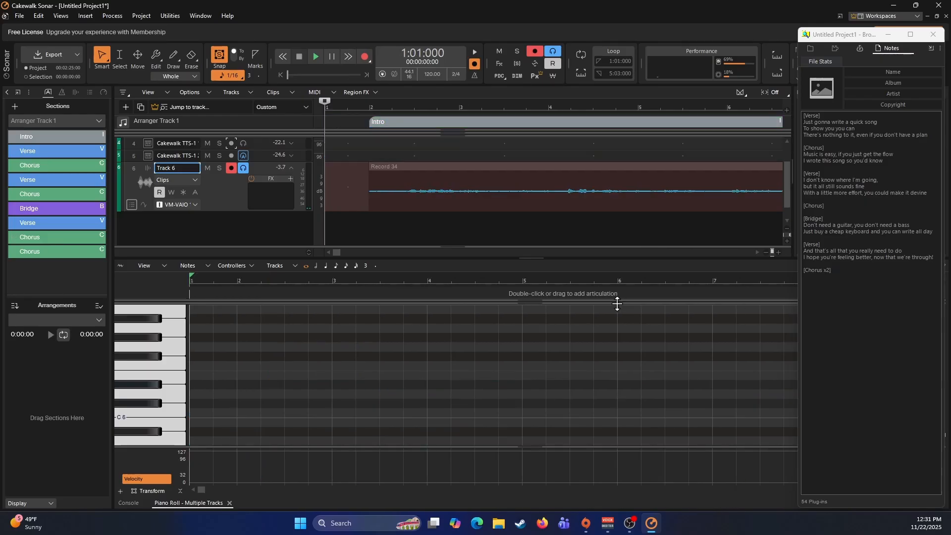
pyautogui.click(367, 218)
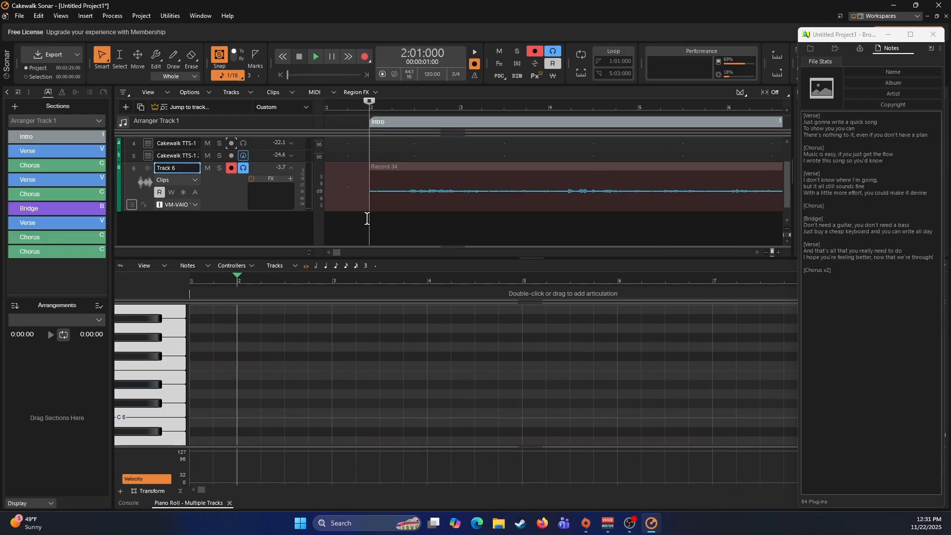
pyautogui.click(229, 503)
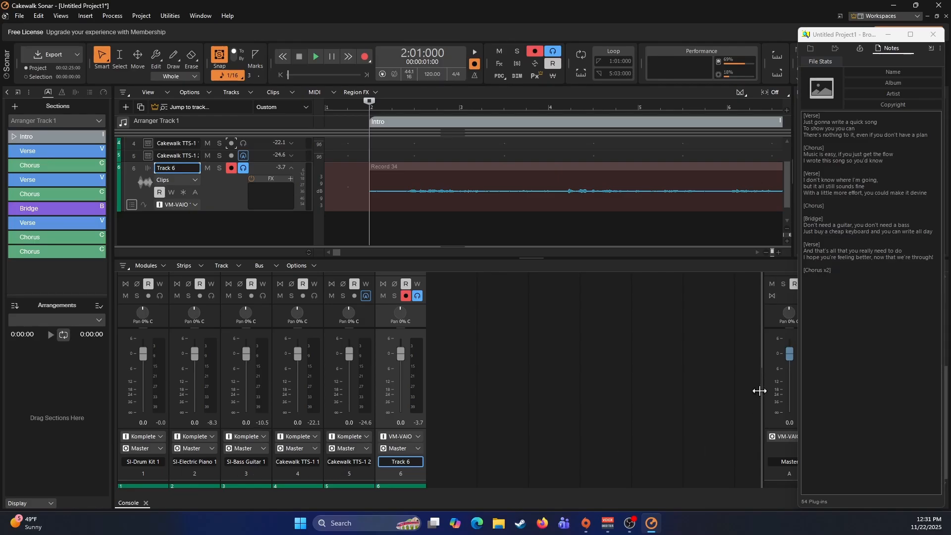
pyautogui.moveTo(760, 391); pyautogui.dragTo(458, 377)
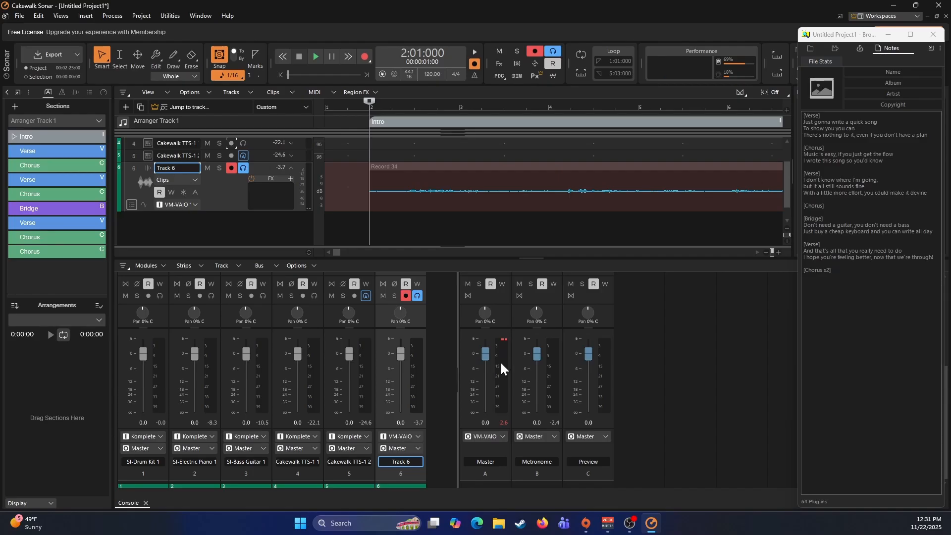
# - Play the Intro briefly, stop, and delete its guide vocal clip from Track 6
pyautogui.press('space')
# - Play the song while panning SI-Bass Guitar 1 to 30% right and raising the second Cakewalk TTS-1 track's volume to 6.0
pyautogui.press('space')
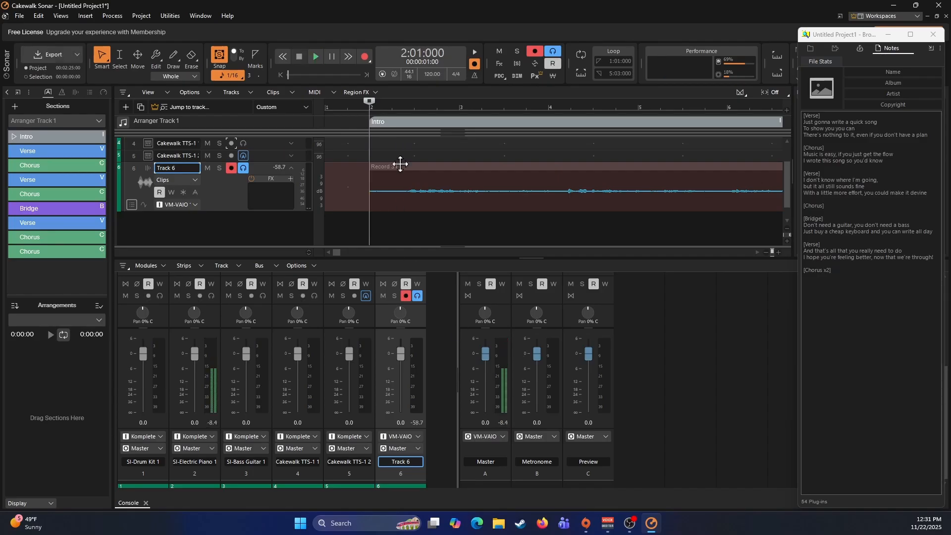
pyautogui.click(401, 165)
pyautogui.press('Delete')
pyautogui.press('space')
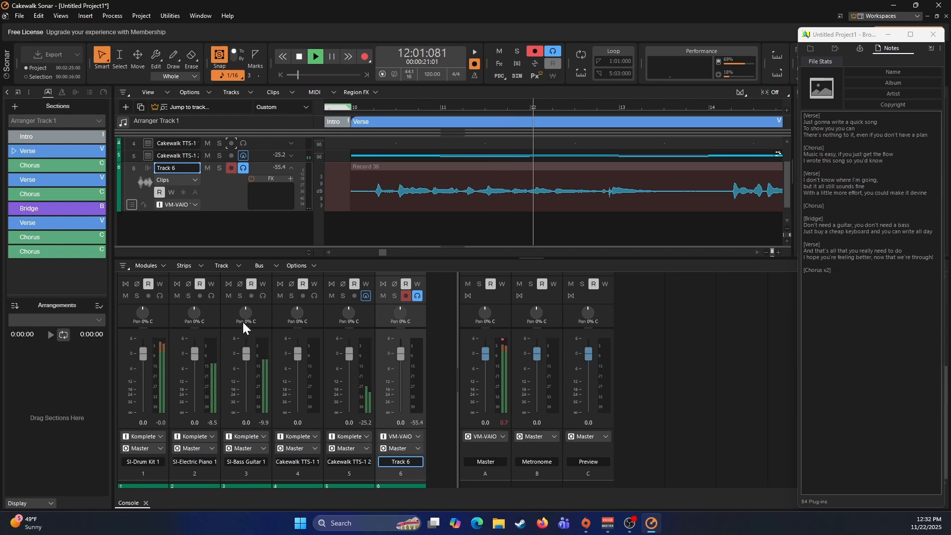
pyautogui.moveTo(242, 320); pyautogui.dragTo(242, 307)
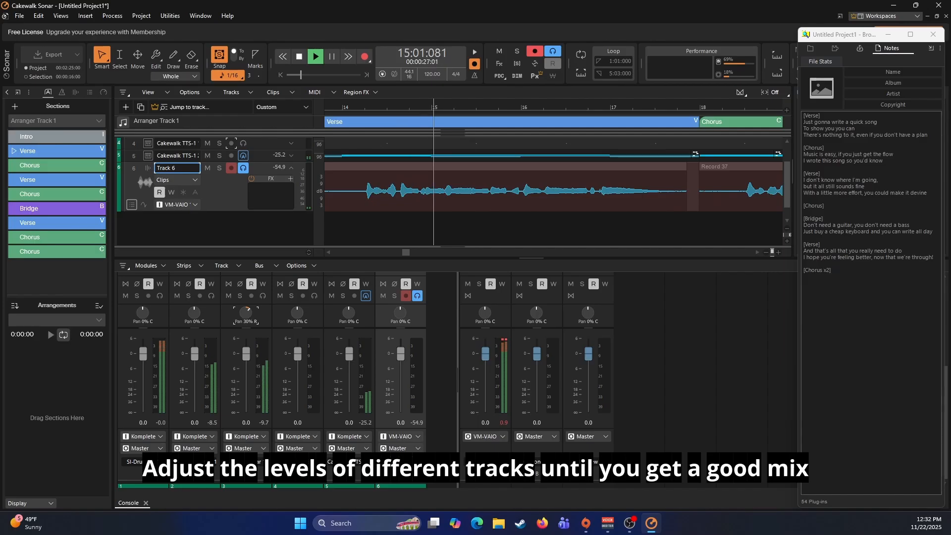
pyautogui.moveTo(350, 355); pyautogui.dragTo(349, 340)
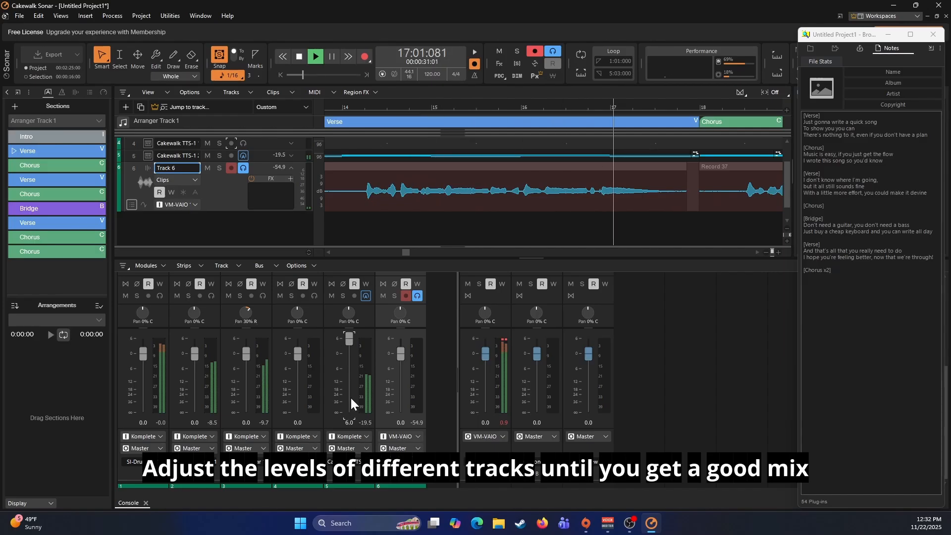
# - During playback, raise the first Cakewalk TTS-1 track's volume to 5.7 and the Track 6 vocal volume to 6.0
pyautogui.moveTo(246, 354)
pyautogui.mouseDown()
pyautogui.moveTo(247, 337)
pyautogui.moveTo(246, 354)
pyautogui.mouseUp()
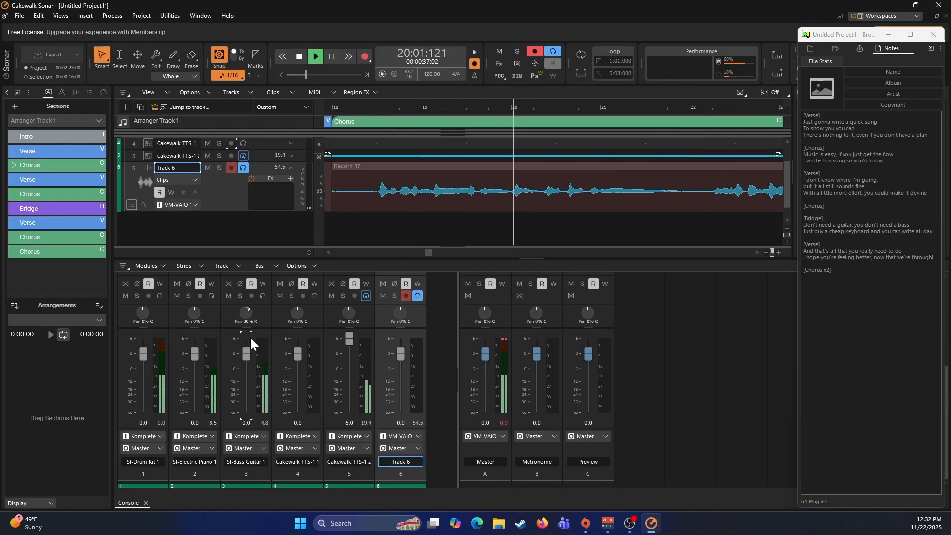
pyautogui.moveTo(297, 359)
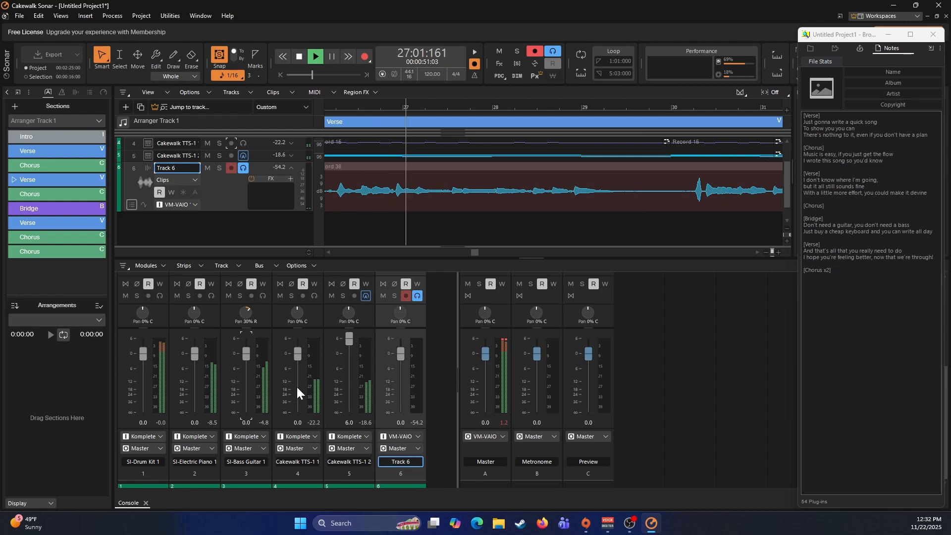
pyautogui.moveTo(298, 353); pyautogui.dragTo(298, 345)
pyautogui.moveTo(298, 339); pyautogui.dragTo(298, 339)
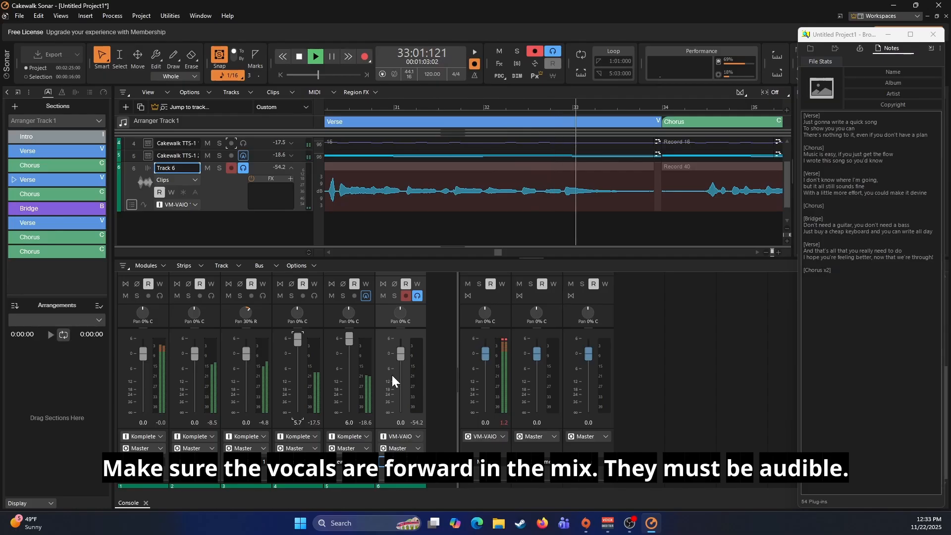
pyautogui.moveTo(403, 354); pyautogui.dragTo(401, 342)
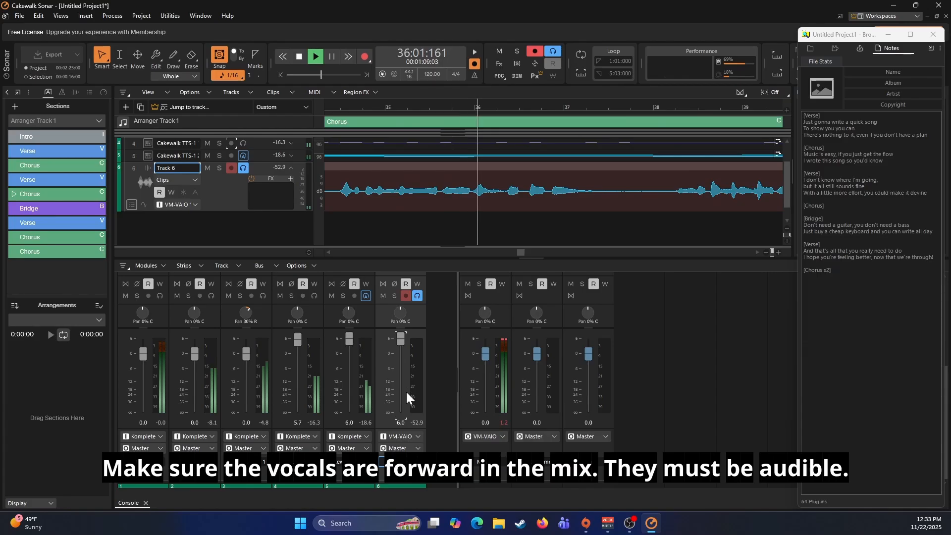
# - Pan the first Cakewalk TTS-1 track to 30% left while the song plays
pyautogui.moveTo(403, 389)
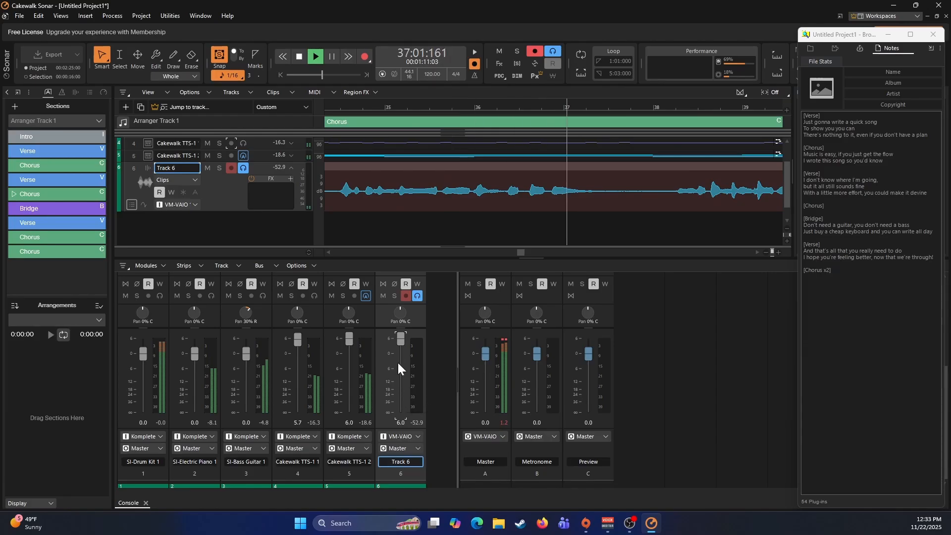
pyautogui.moveTo(350, 315)
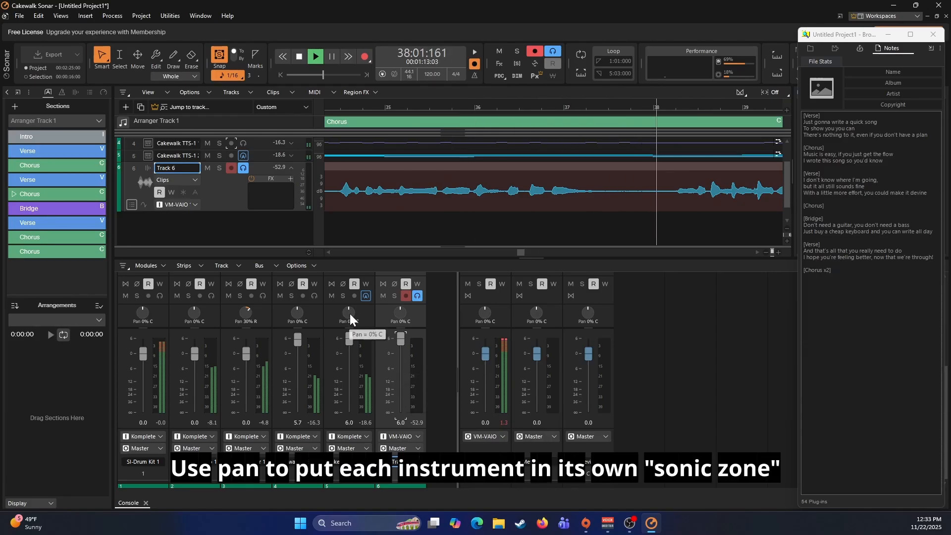
pyautogui.moveTo(299, 316)
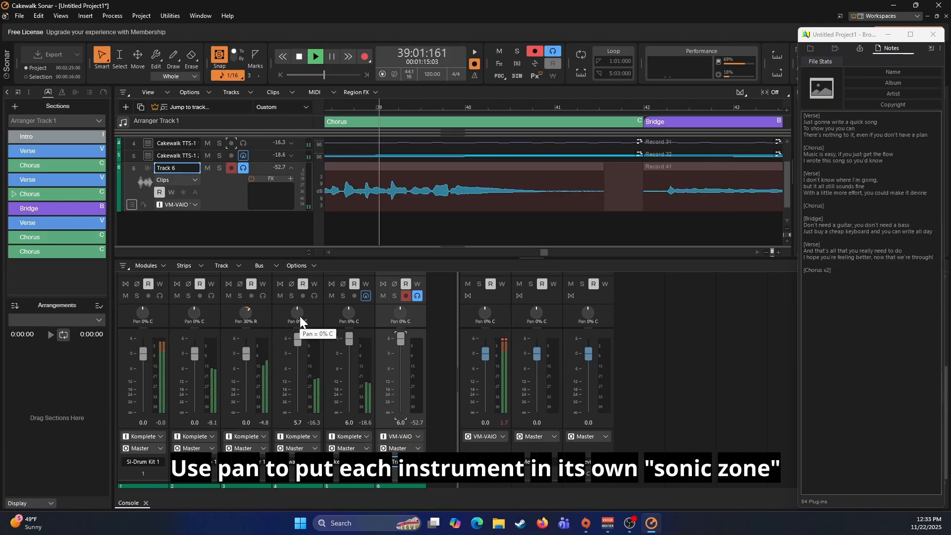
pyautogui.moveTo(299, 316); pyautogui.dragTo(296, 326)
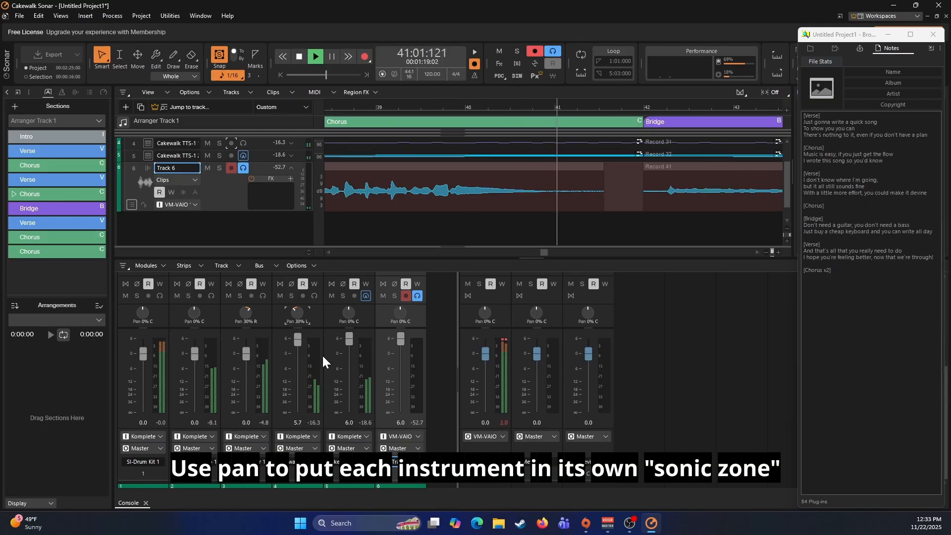
pyautogui.moveTo(348, 314)
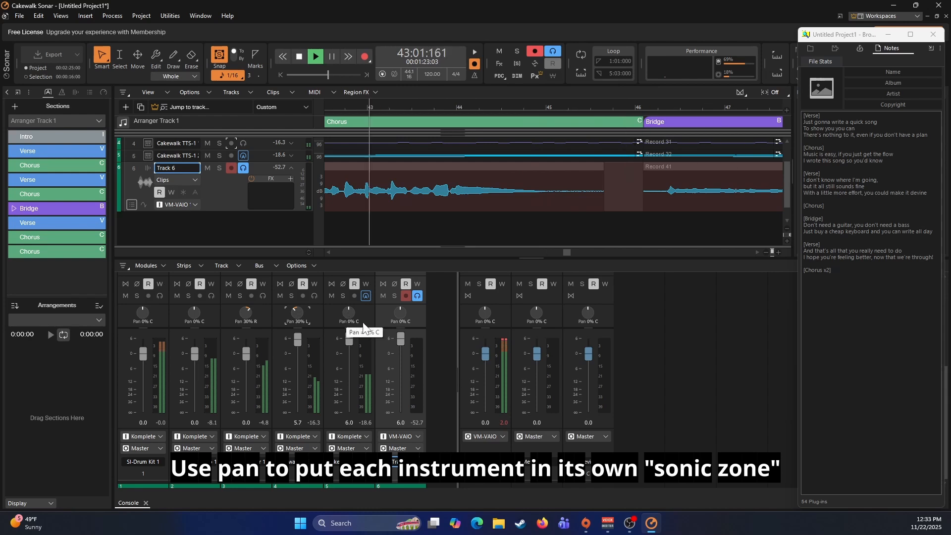
pyautogui.moveTo(412, 314)
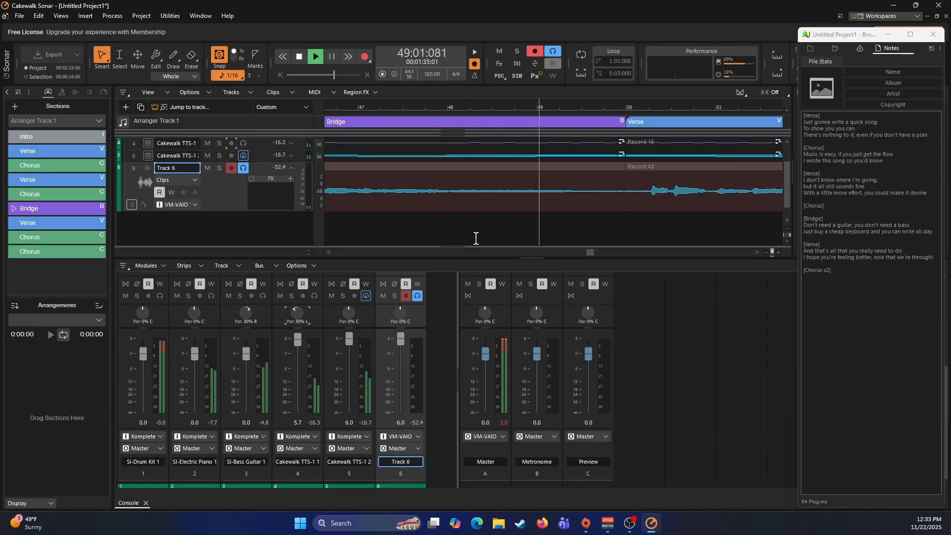
# - Stop playback, delete the Bridge vocal clip from Track 6 and re-record the Bridge vocals from 42:01:000
pyautogui.press('space')
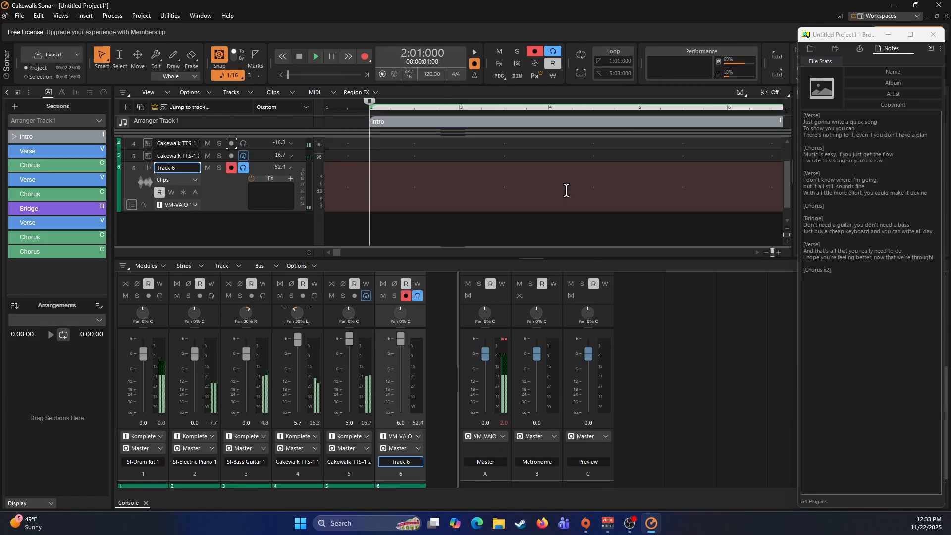
pyautogui.click(43, 208)
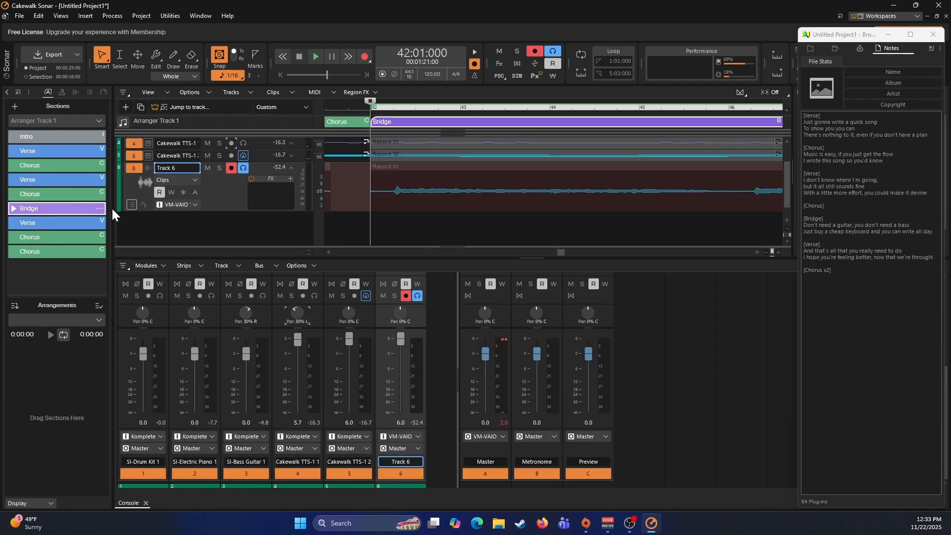
pyautogui.click(426, 165)
pyautogui.press('Delete')
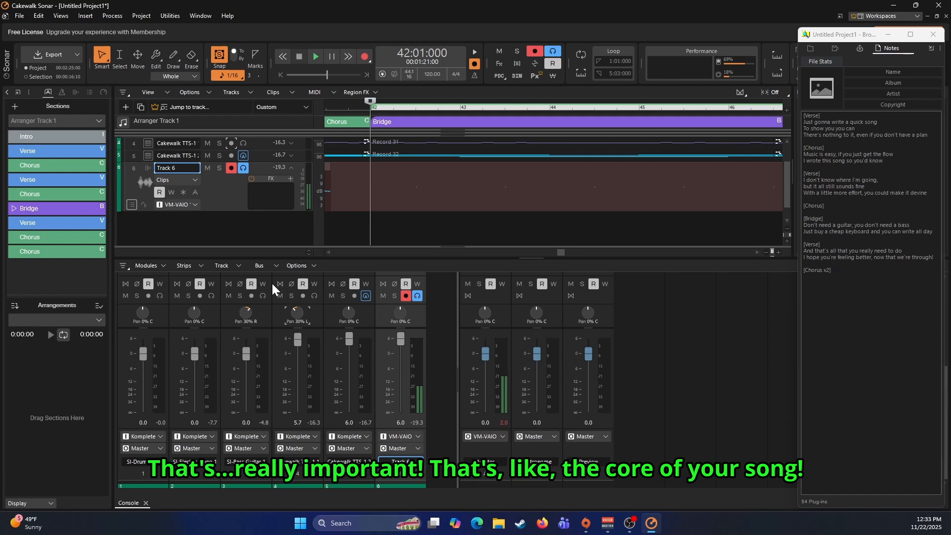
pyautogui.press('r')
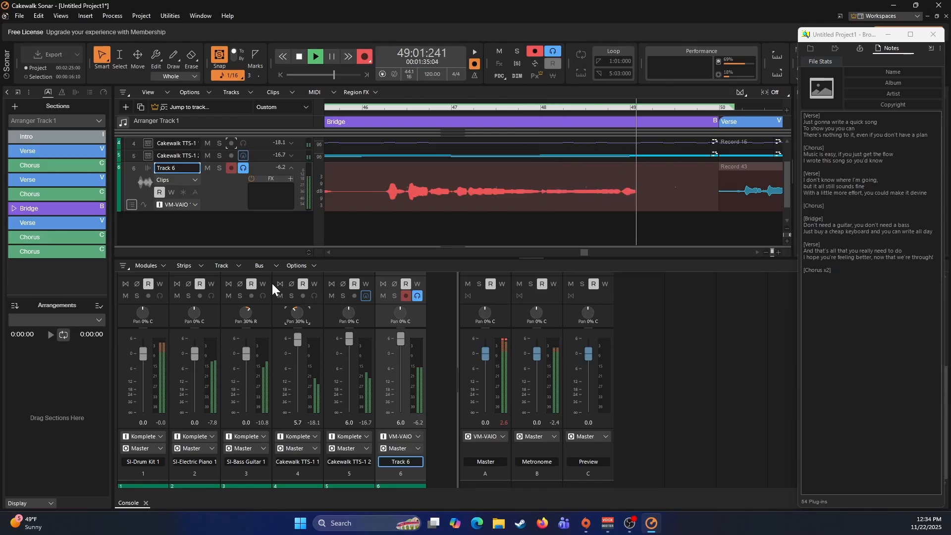
pyautogui.press('space')
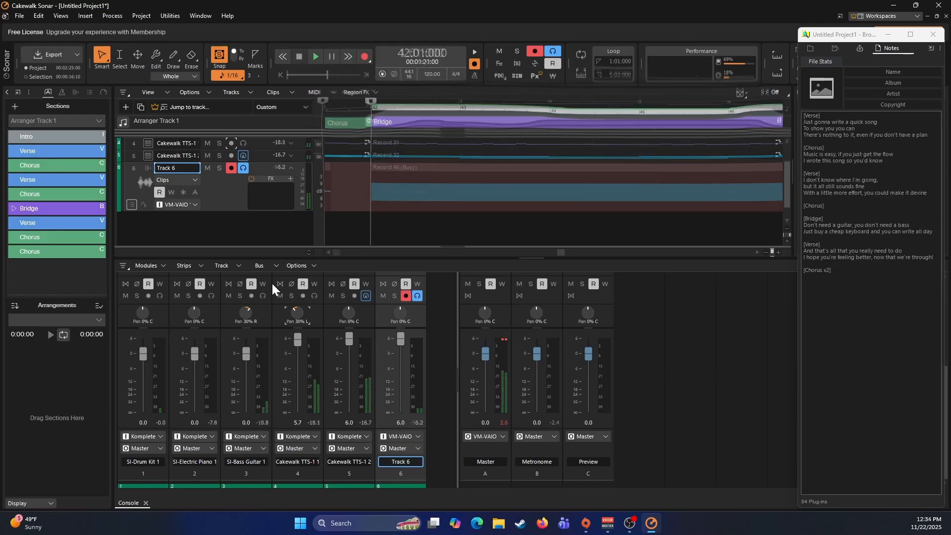
# - Play the song, insert the BREVERB 2 Cakewalk reverb on Track 6 and lower its wet level to -2.4 dB
pyautogui.press('space')
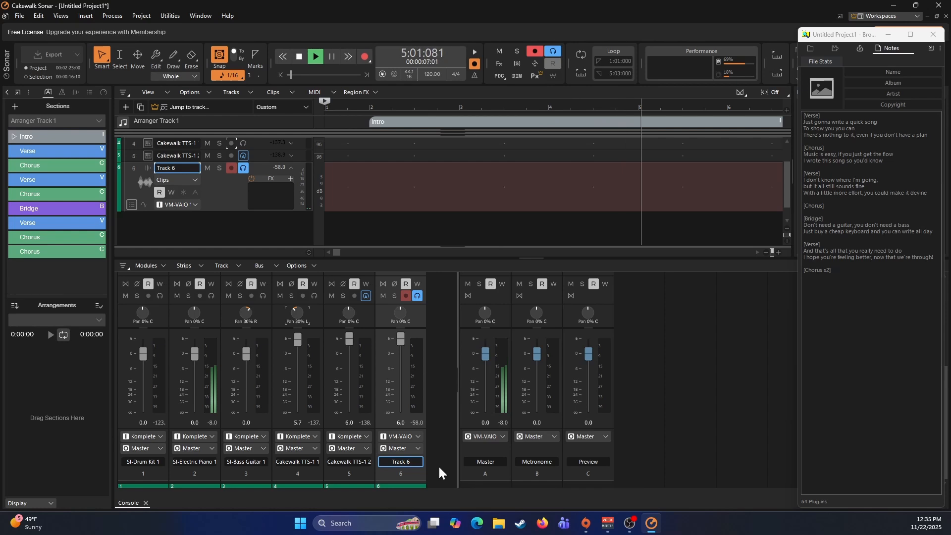
pyautogui.scroll(4, 435, 394)
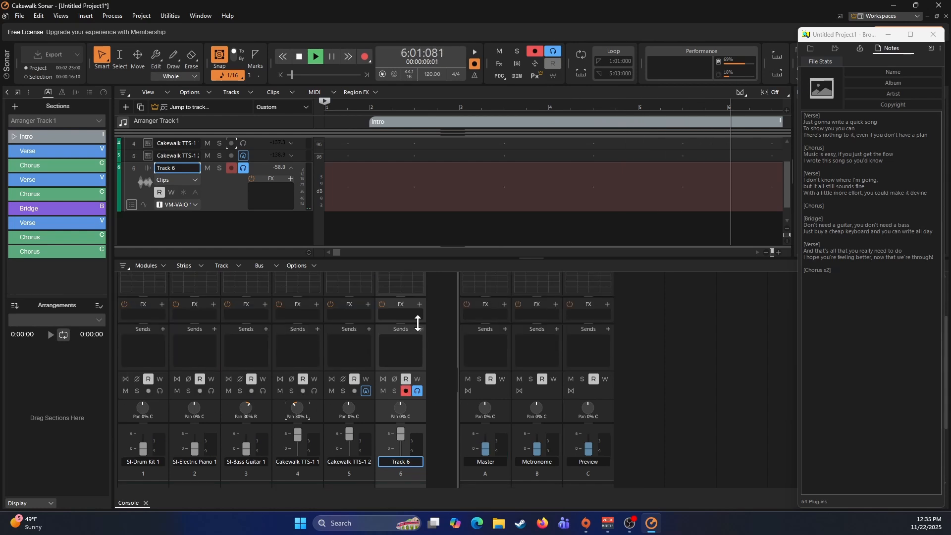
pyautogui.rightClick(420, 302)
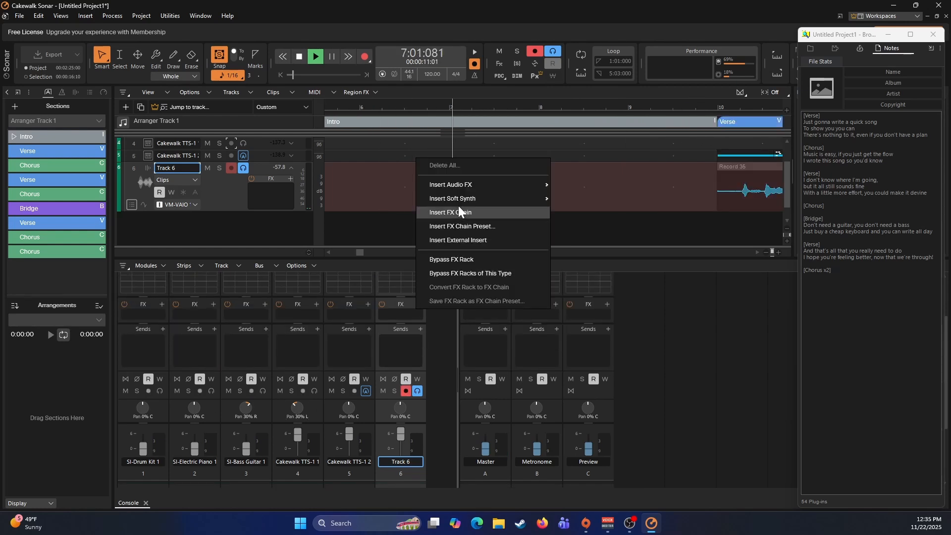
pyautogui.moveTo(531, 188)
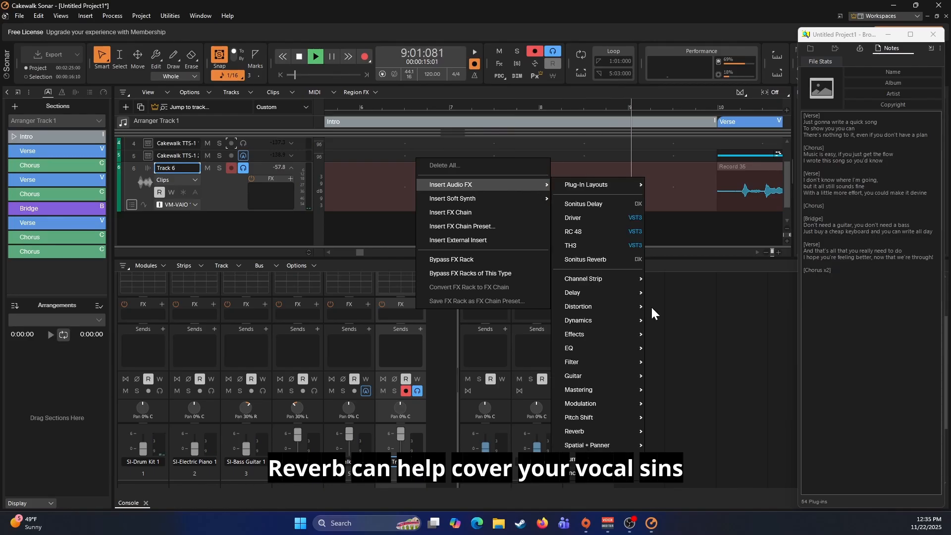
pyautogui.moveTo(596, 332)
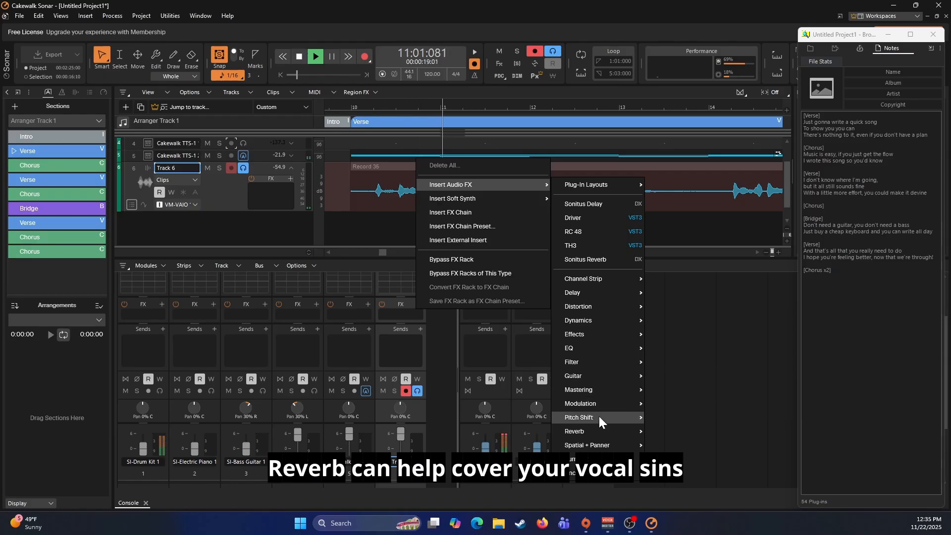
pyautogui.moveTo(596, 432)
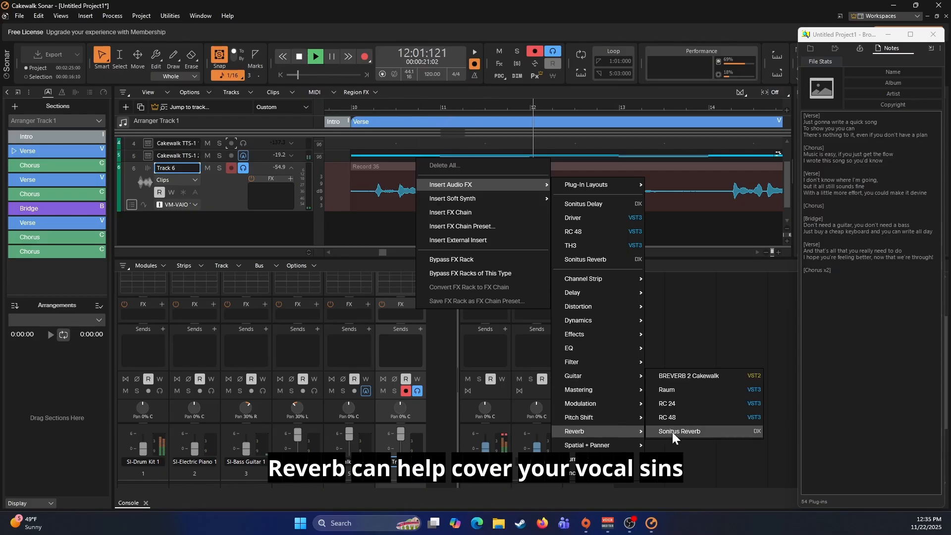
pyautogui.click(690, 375)
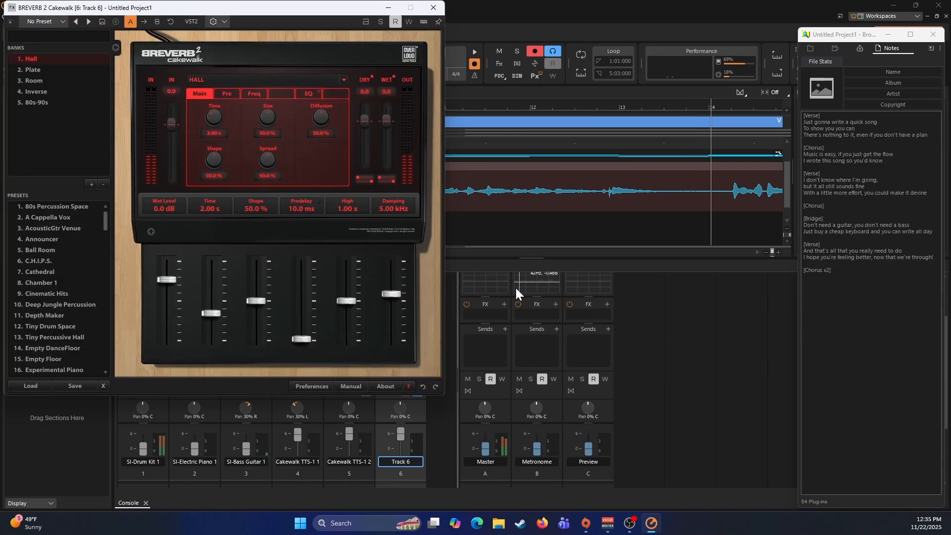
pyautogui.moveTo(386, 120); pyautogui.dragTo(387, 122)
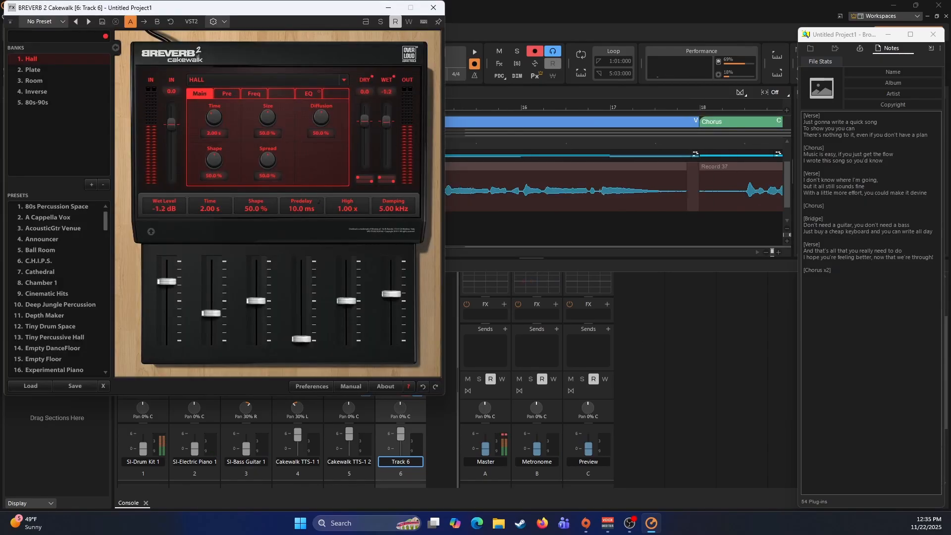
pyautogui.click(434, 8)
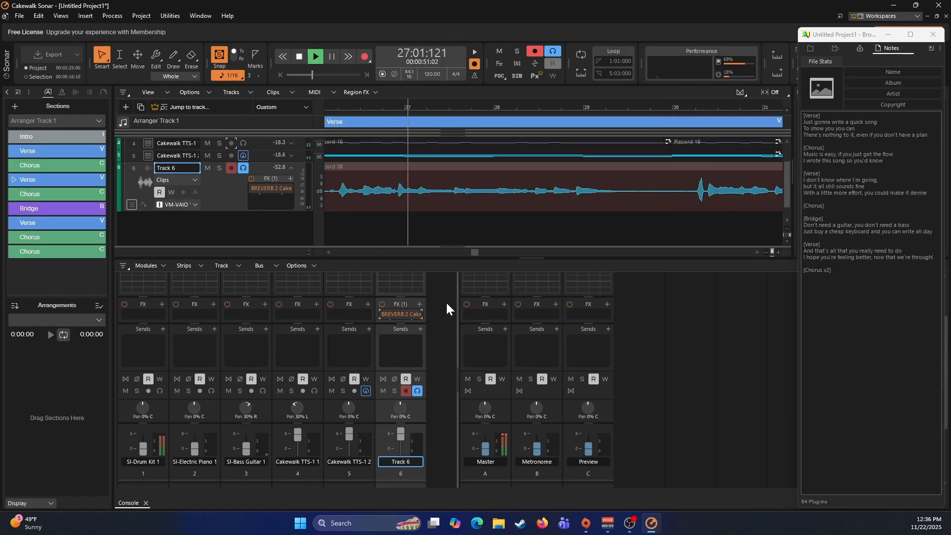
# - Insert the Ozone 10 mastering effect on the Master bus and close its plug-in window
pyautogui.click(505, 304)
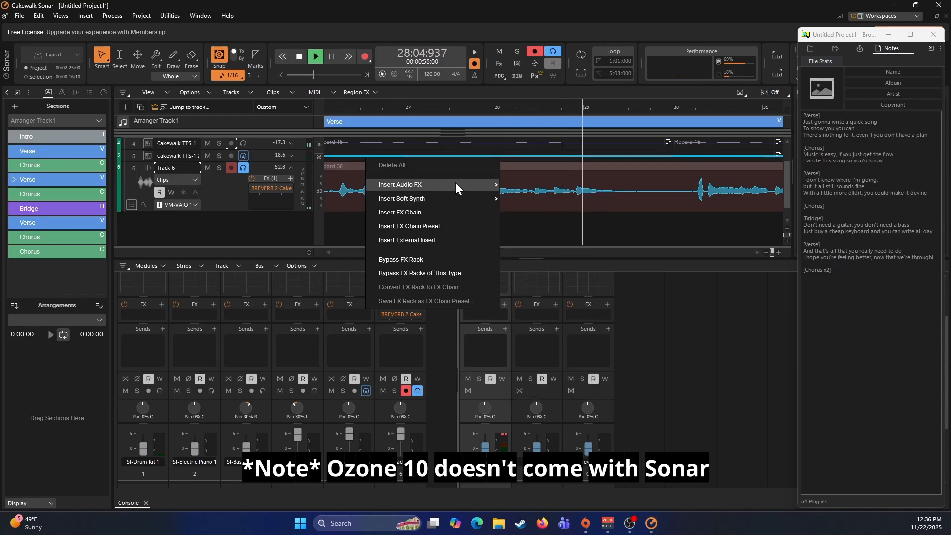
pyautogui.moveTo(455, 184)
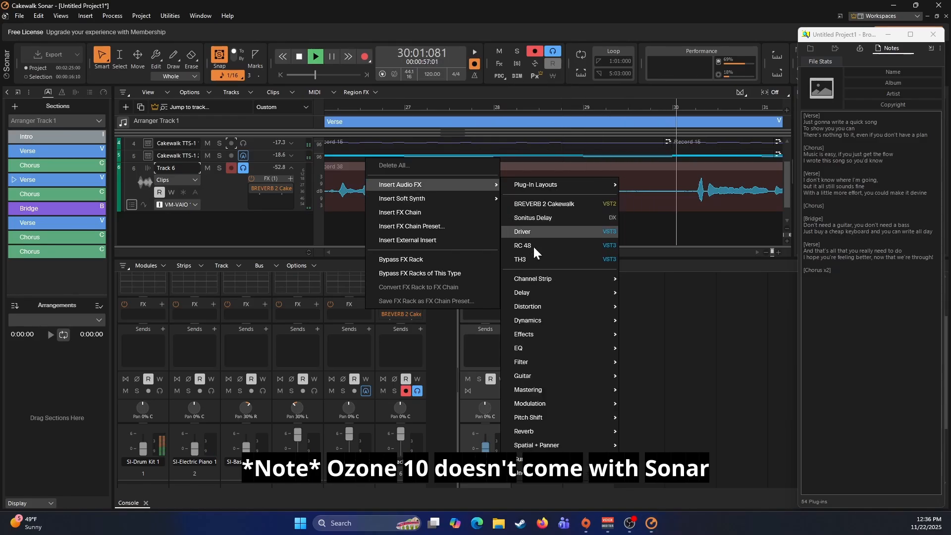
pyautogui.moveTo(549, 390)
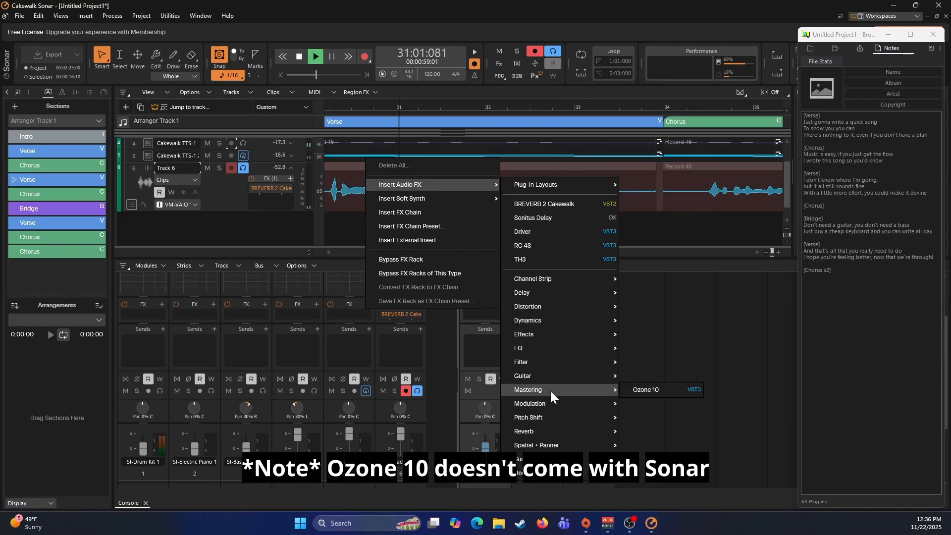
pyautogui.click(632, 389)
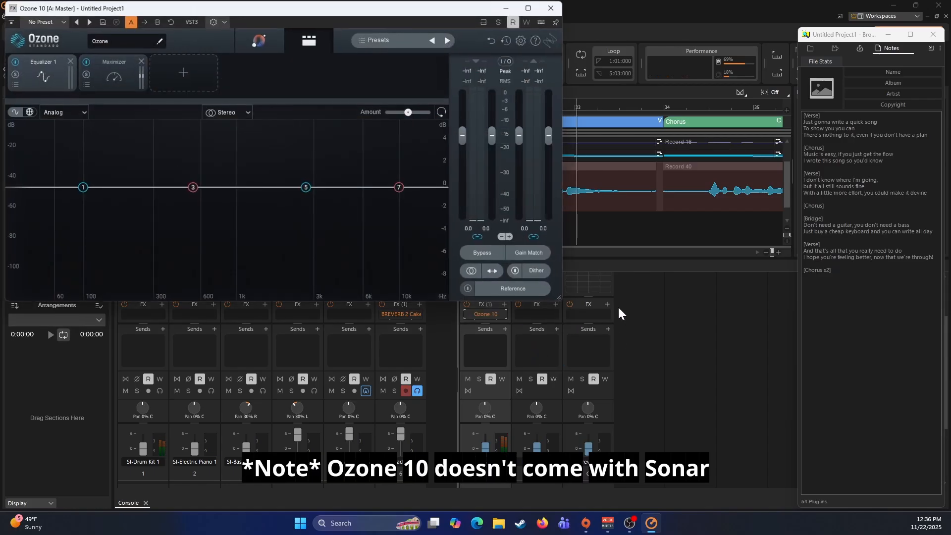
pyautogui.click(554, 8)
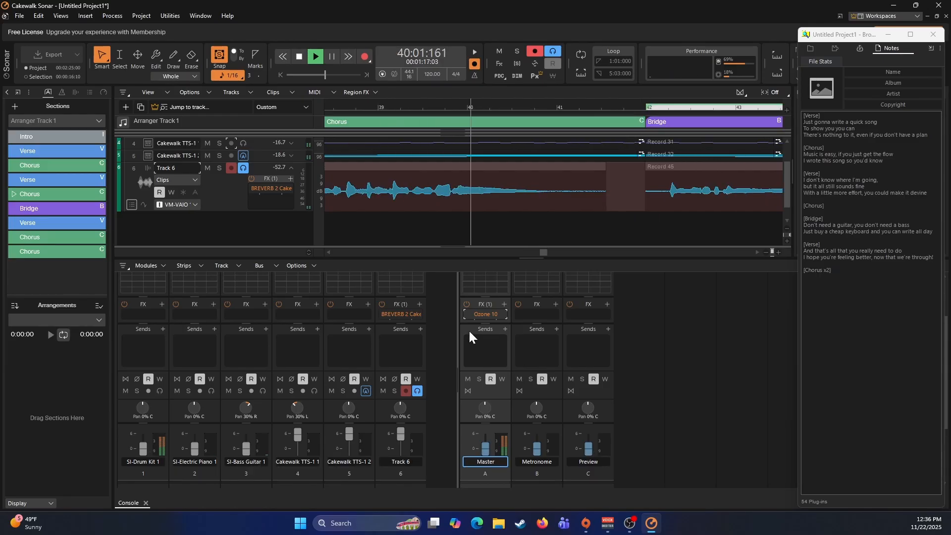
# - Insert the Boost11 peak limiter on the second Cakewalk TTS-1 track and raise its boost to about 9.1 dB
pyautogui.click(263, 157)
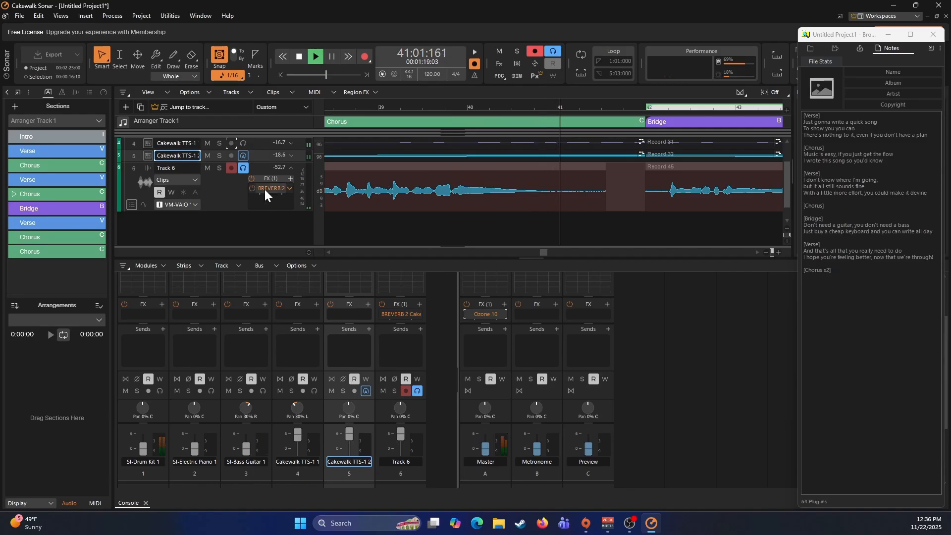
pyautogui.rightClick(369, 302)
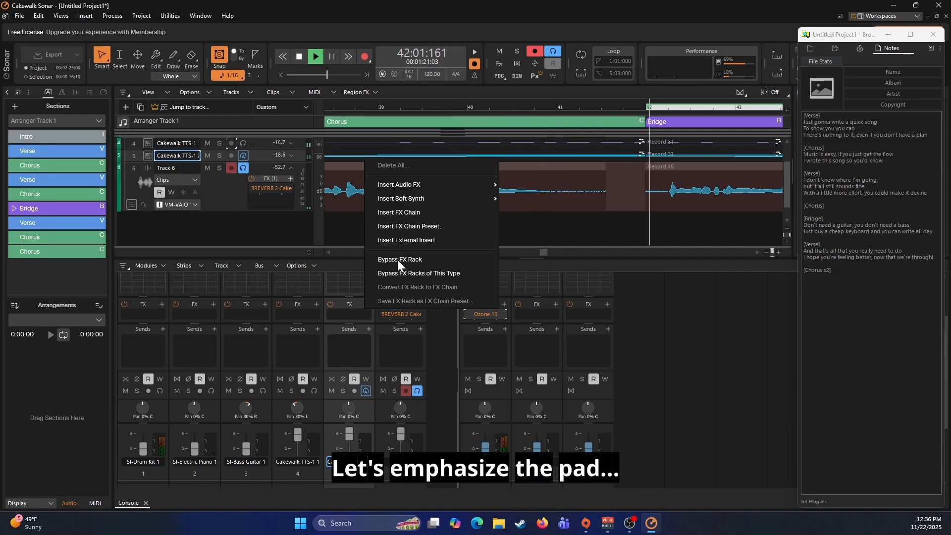
pyautogui.moveTo(475, 181)
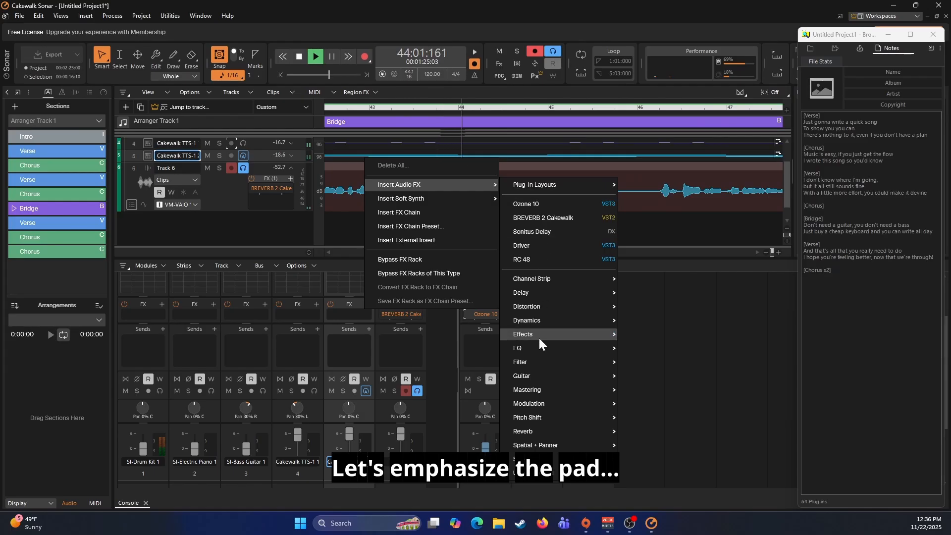
pyautogui.moveTo(540, 319)
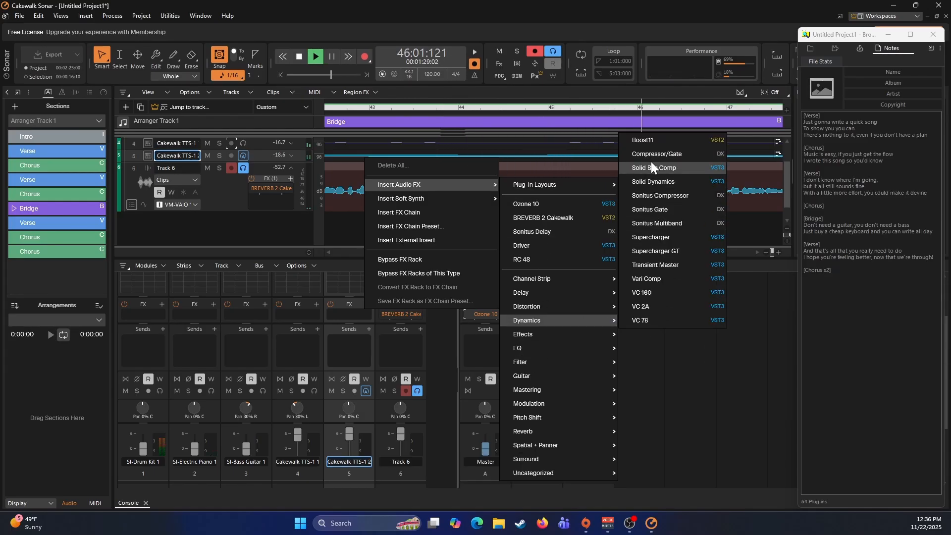
pyautogui.click(644, 140)
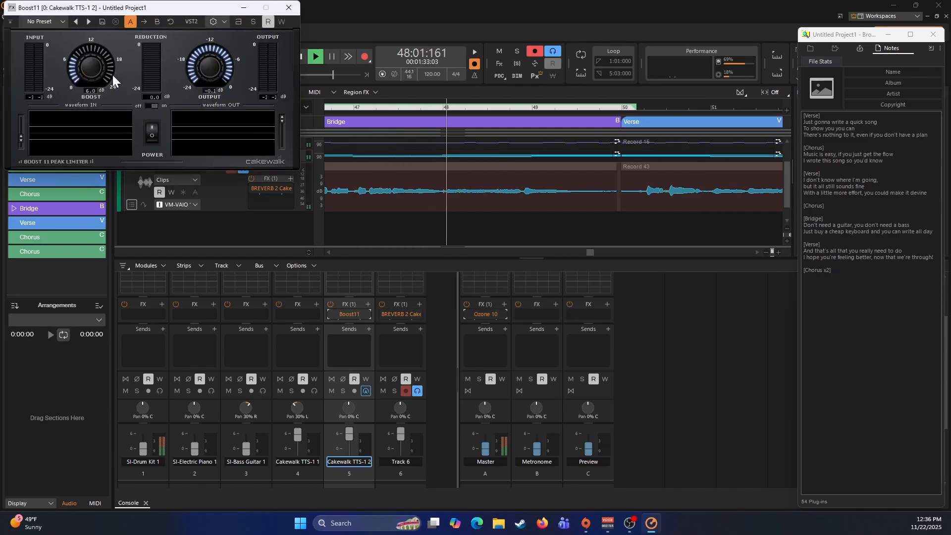
pyautogui.moveTo(93, 67); pyautogui.dragTo(94, 55)
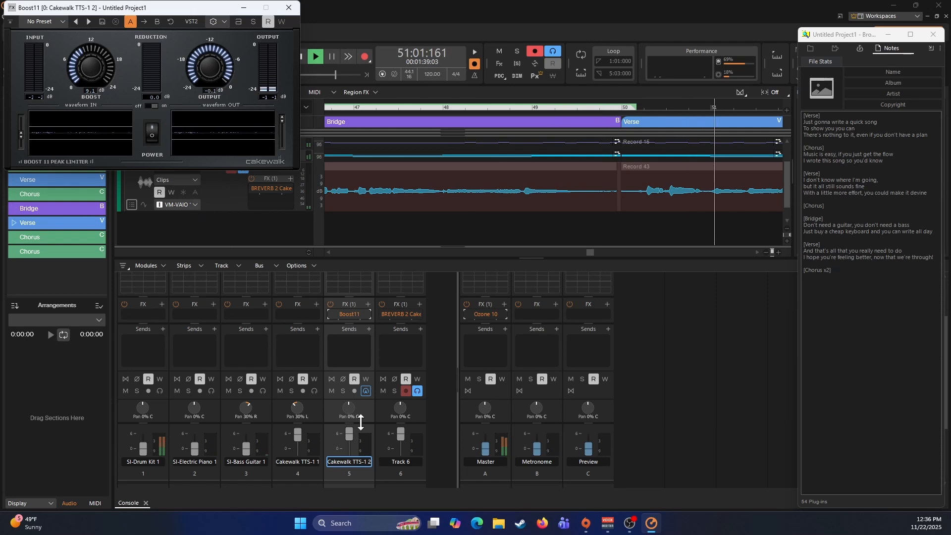
# - Lower the second Cakewalk TTS-1 track's volume to 0.0 dB and raise its Boost11 boost to about 14 dB
pyautogui.moveTo(351, 437); pyautogui.dragTo(351, 452)
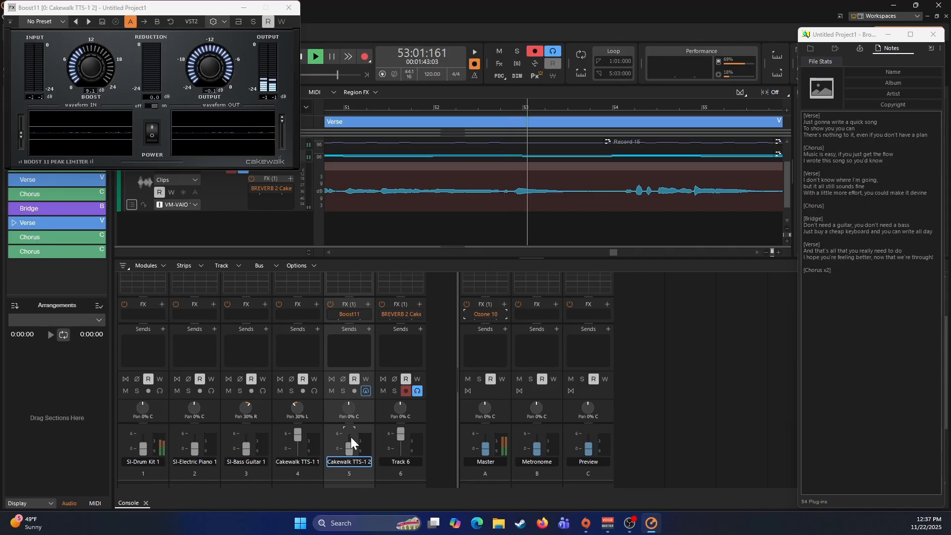
pyautogui.moveTo(105, 73); pyautogui.dragTo(100, 50)
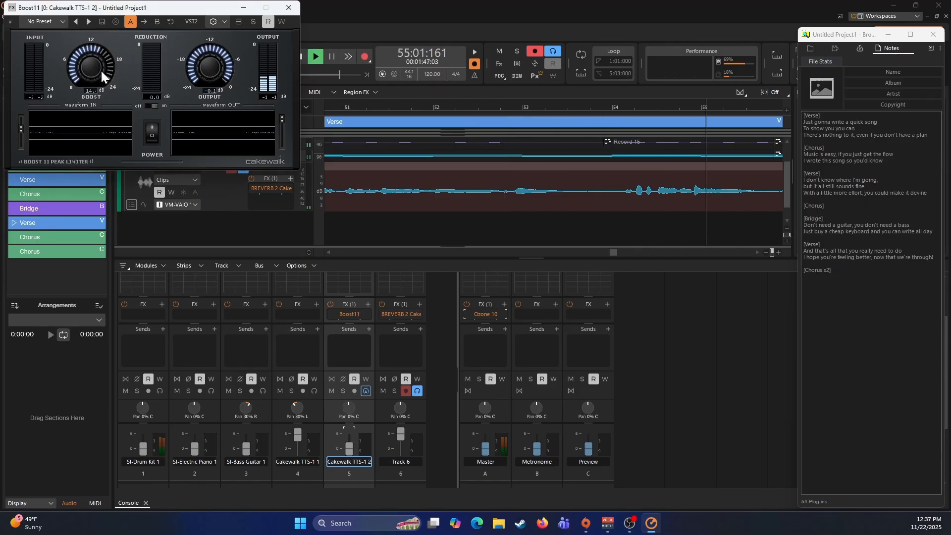
# - Pan the second Cakewalk TTS-1 track 60% right and close the Boost11 plug-in window
pyautogui.scroll(-3, 671, 381)
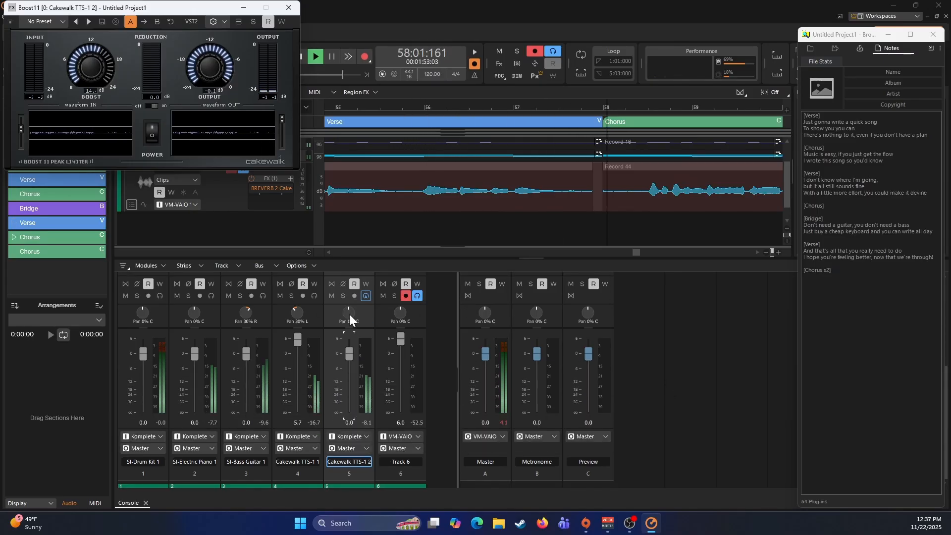
pyautogui.moveTo(349, 312)
pyautogui.mouseDown()
pyautogui.moveTo(355, 292)
pyautogui.moveTo(349, 314)
pyautogui.mouseUp()
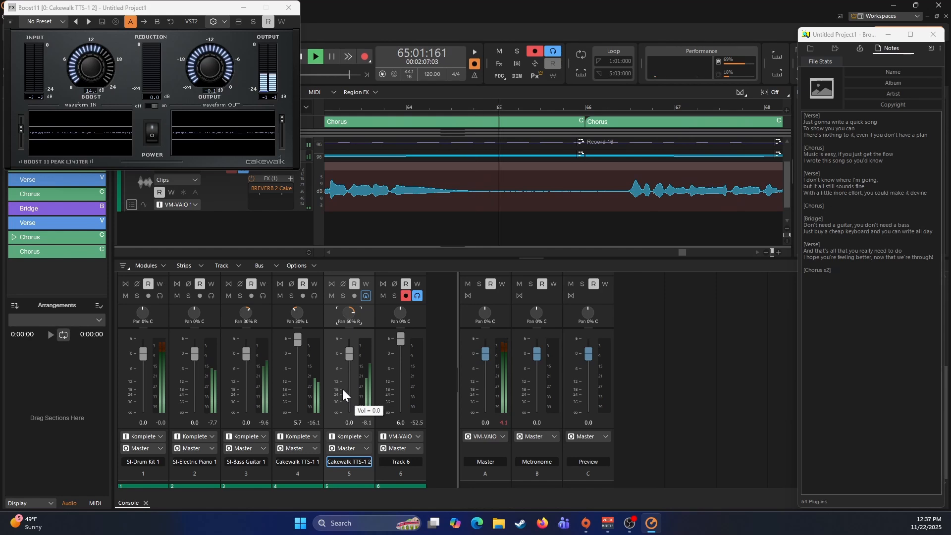
pyautogui.click(290, 9)
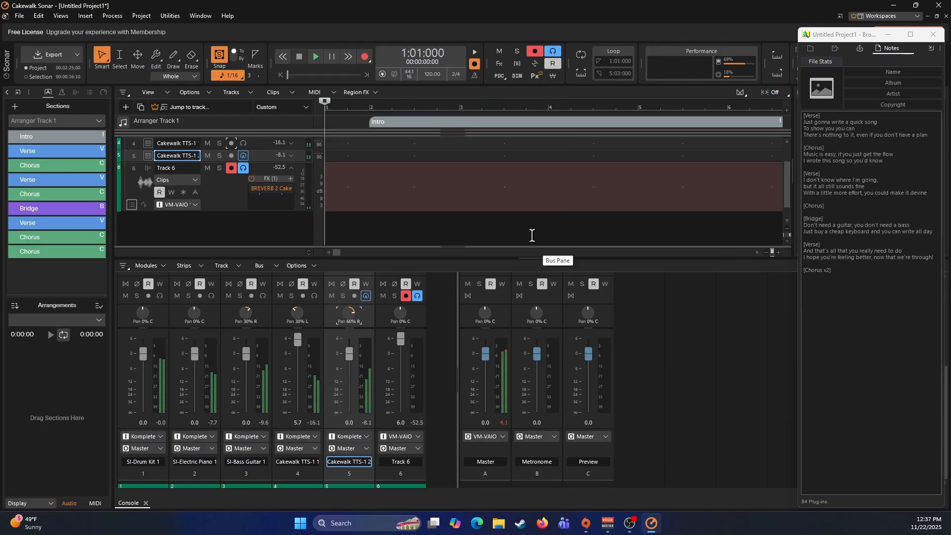
# - Play the song from the start and enable the high-pass and low-pass filters in Track 6's ProChannel EQ
pyautogui.press('space')
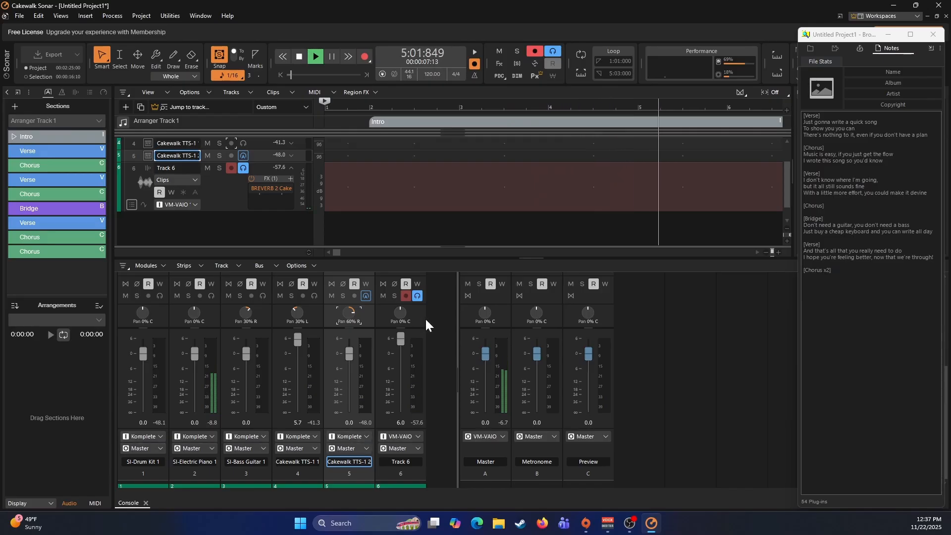
pyautogui.scroll(5, 434, 317)
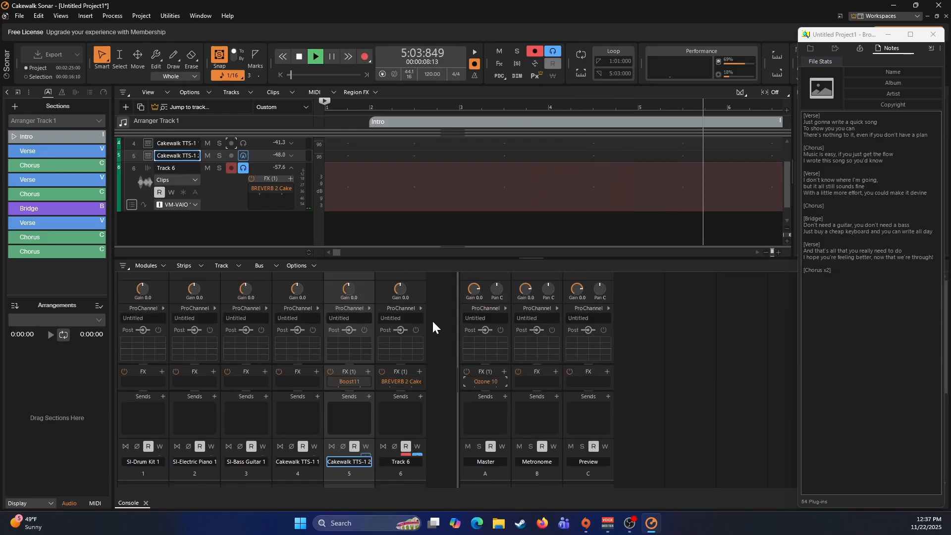
pyautogui.click(382, 289)
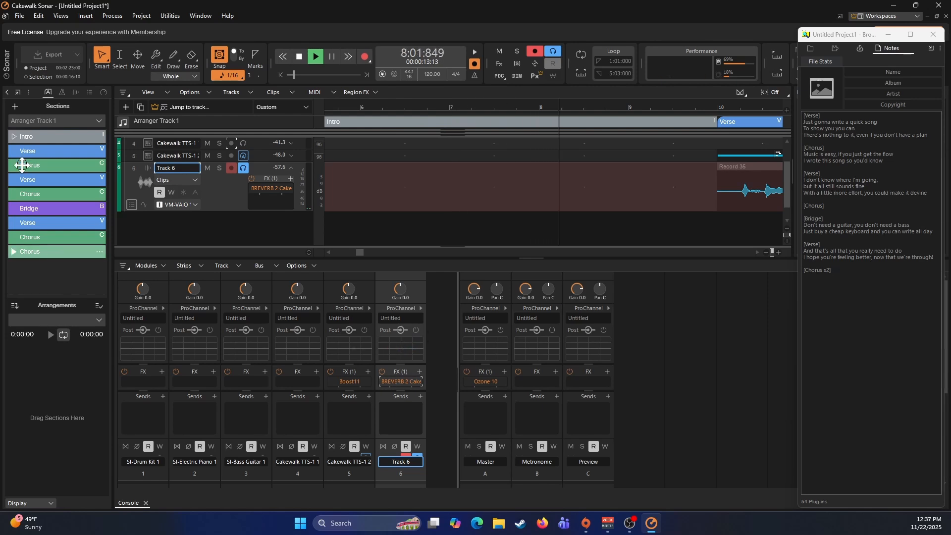
pyautogui.click(102, 91)
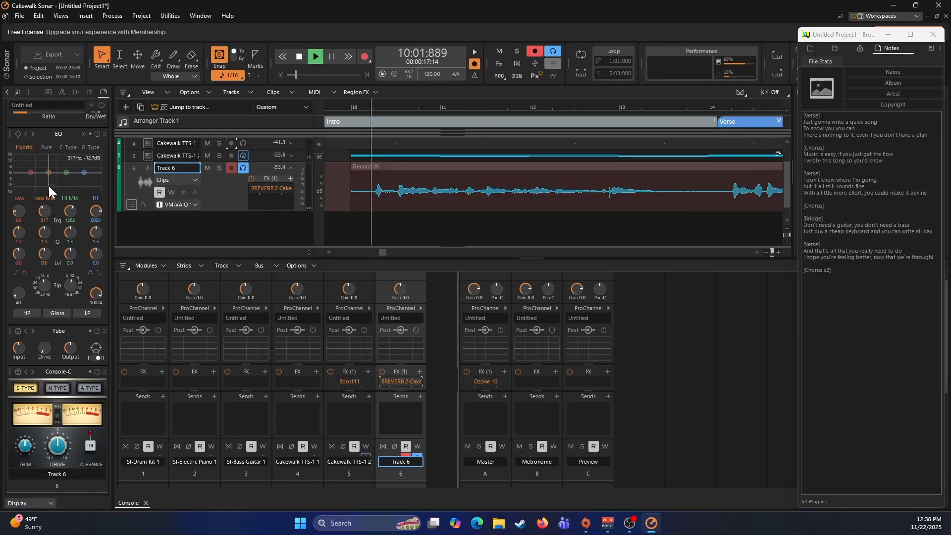
pyautogui.click(19, 313)
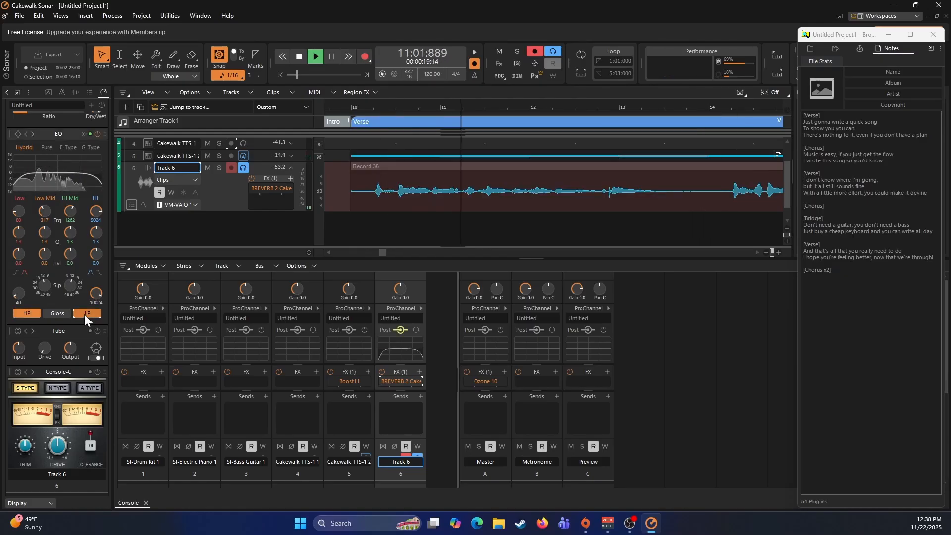
pyautogui.click(84, 314)
# - Set Track 6's EQ levels to -1.1 for Low, 1.4 for Low Mid and -1.0 for Hi Mid, and slightly reduce Hi
pyautogui.moveTo(45, 233); pyautogui.dragTo(46, 249)
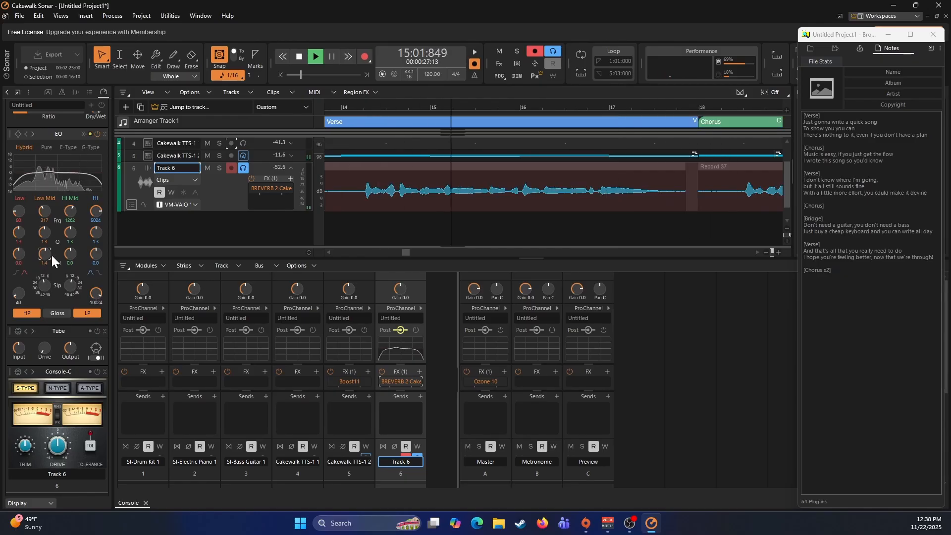
pyautogui.moveTo(69, 252); pyautogui.dragTo(96, 251)
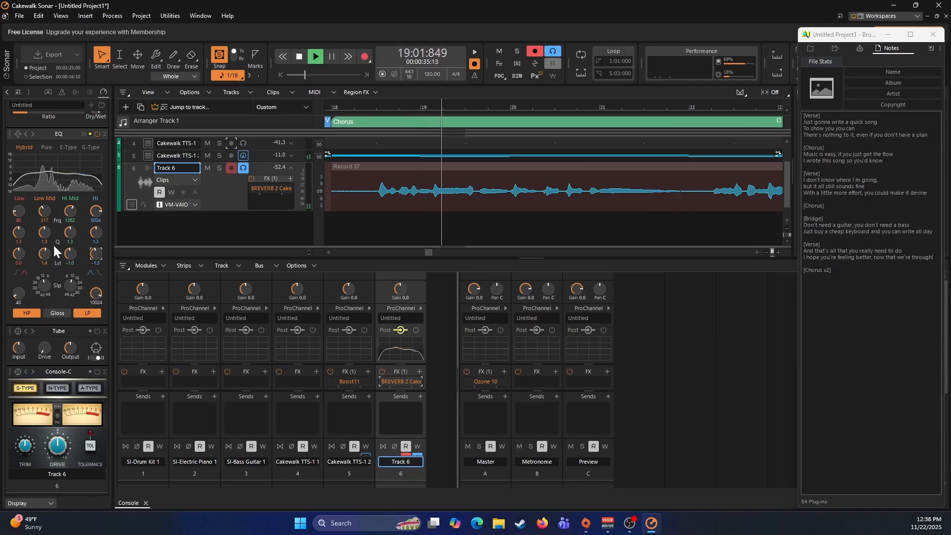
pyautogui.moveTo(18, 253); pyautogui.dragTo(35, 253)
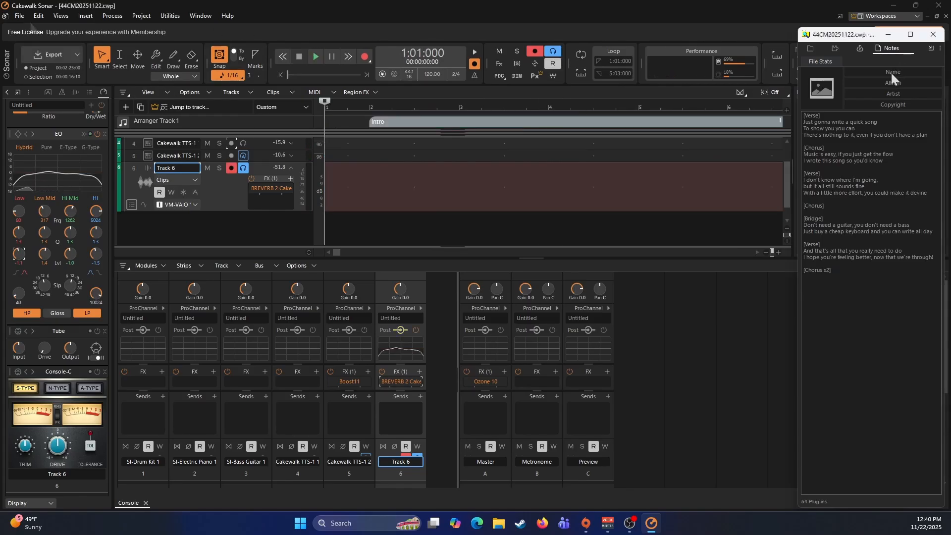
# - Fill in the project notes with the name Music is Easy, the artist's name and the copyright text Copyright 2025
pyautogui.click(887, 72)
pyautogui.write('Music is Easy')
pyautogui.click(881, 96)
pyautogui.write('Mayshayne')
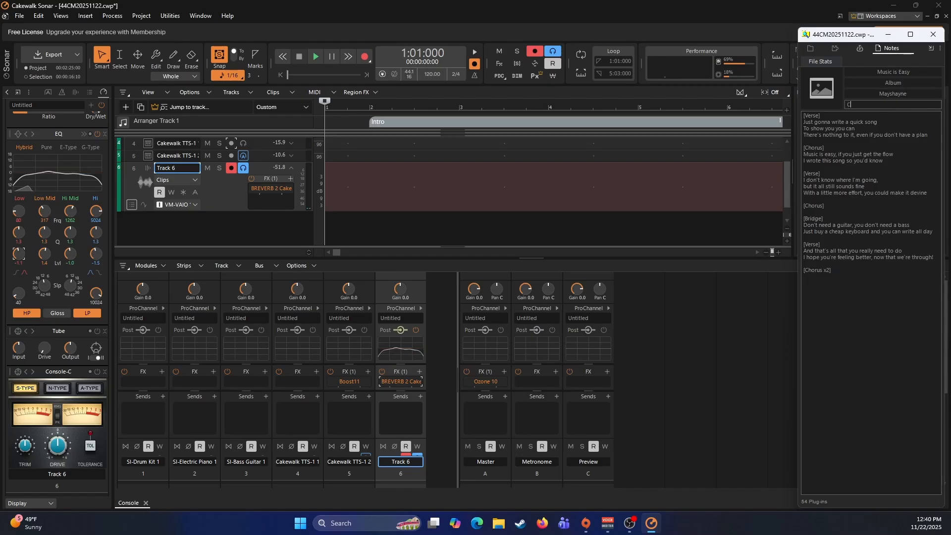
pyautogui.write('COpy')
pyautogui.press('Tab')
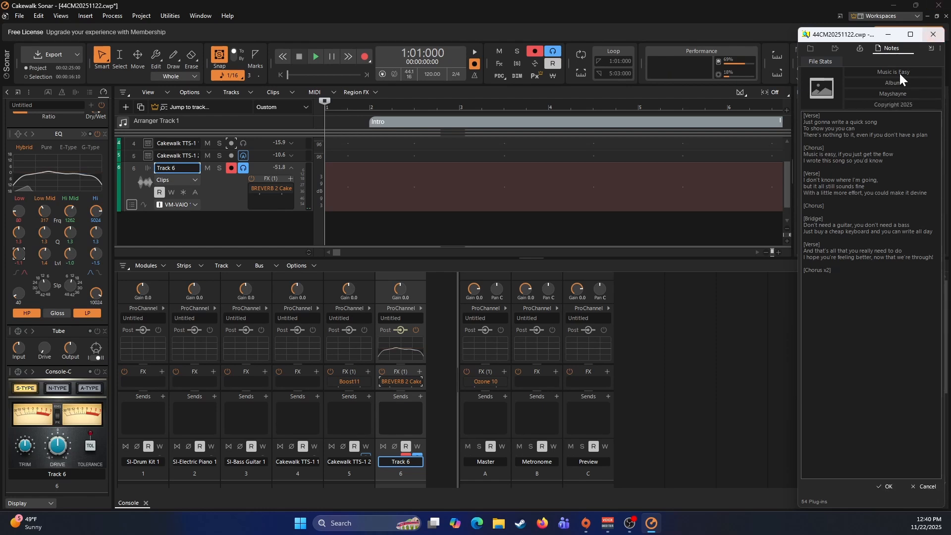